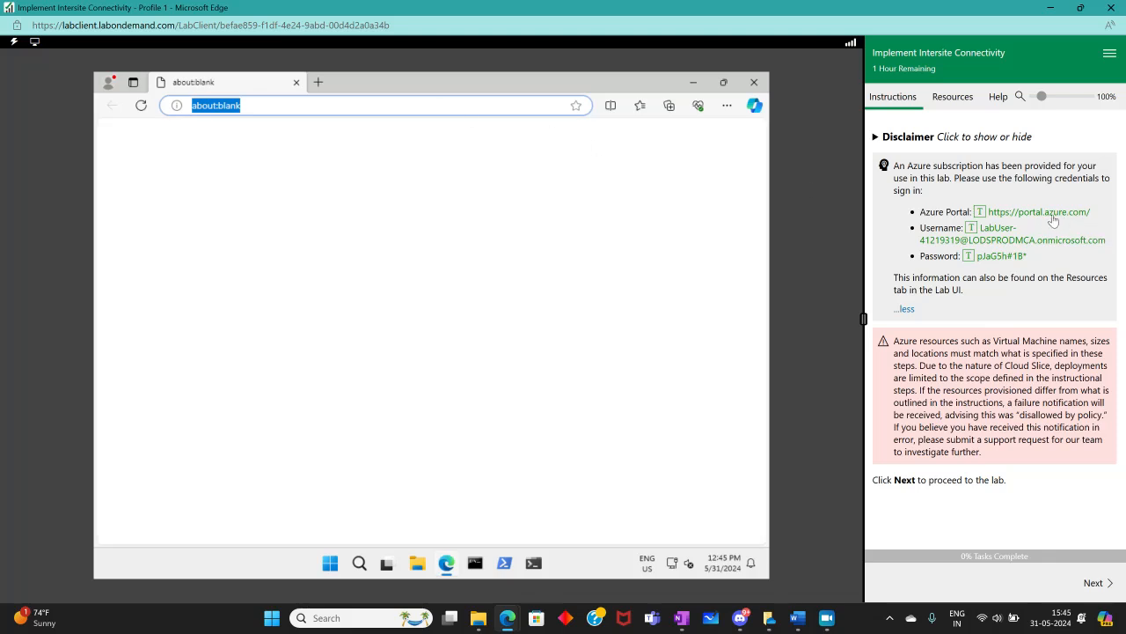
pyautogui.click(1045, 213)
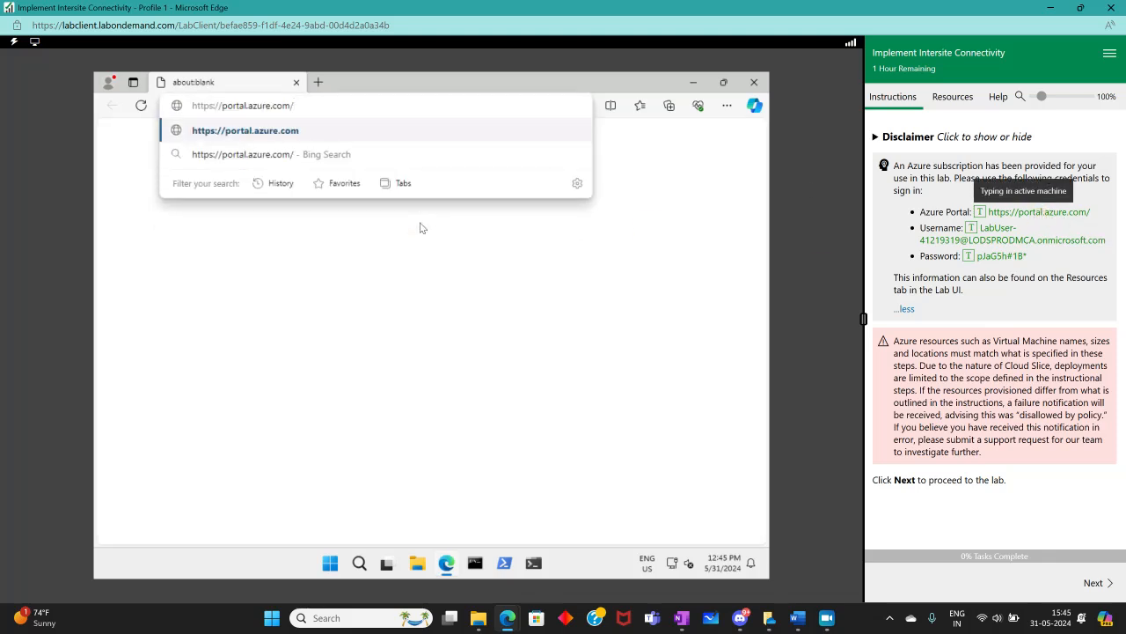
pyautogui.press('Return')
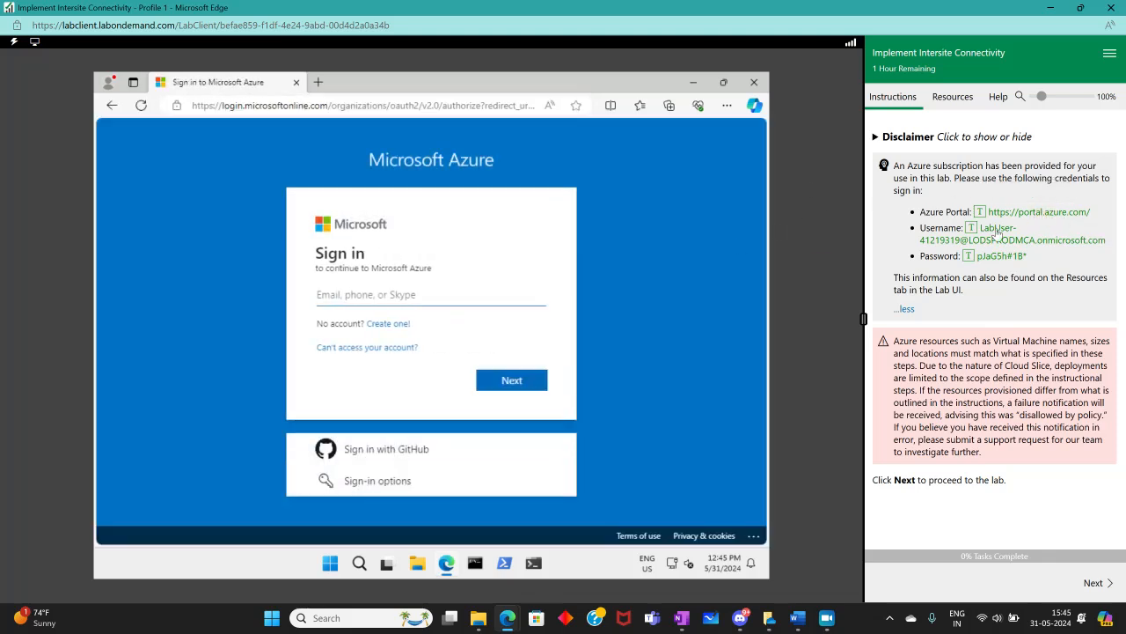
# Sign in to Azure with the lab user name and enter the account password
pyautogui.click(998, 230)
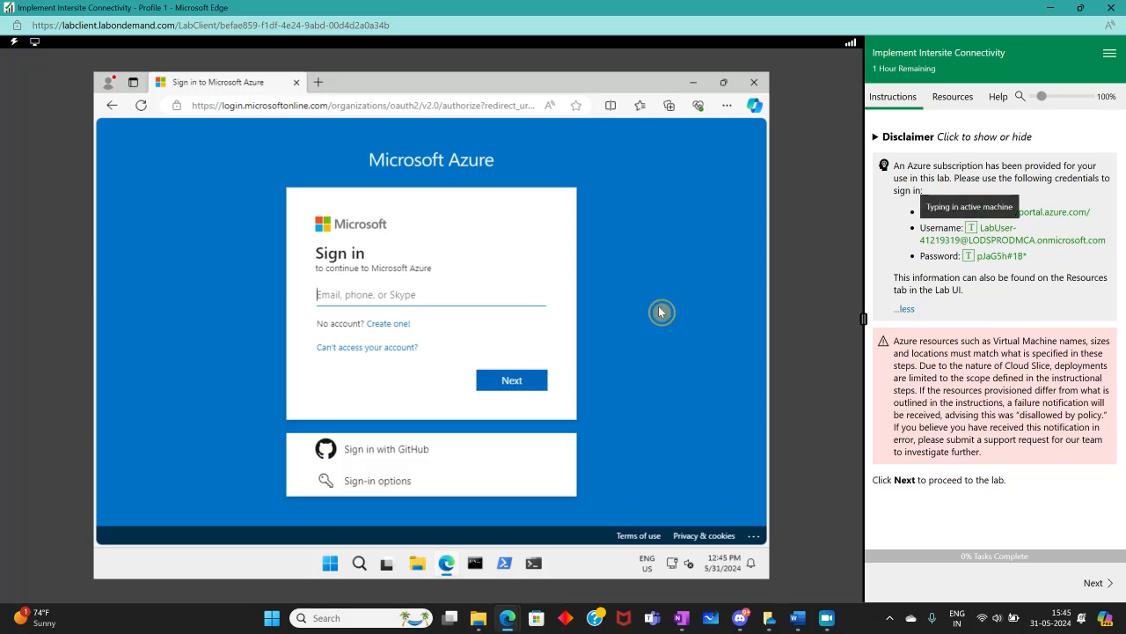
pyautogui.click(508, 381)
pyautogui.click(986, 257)
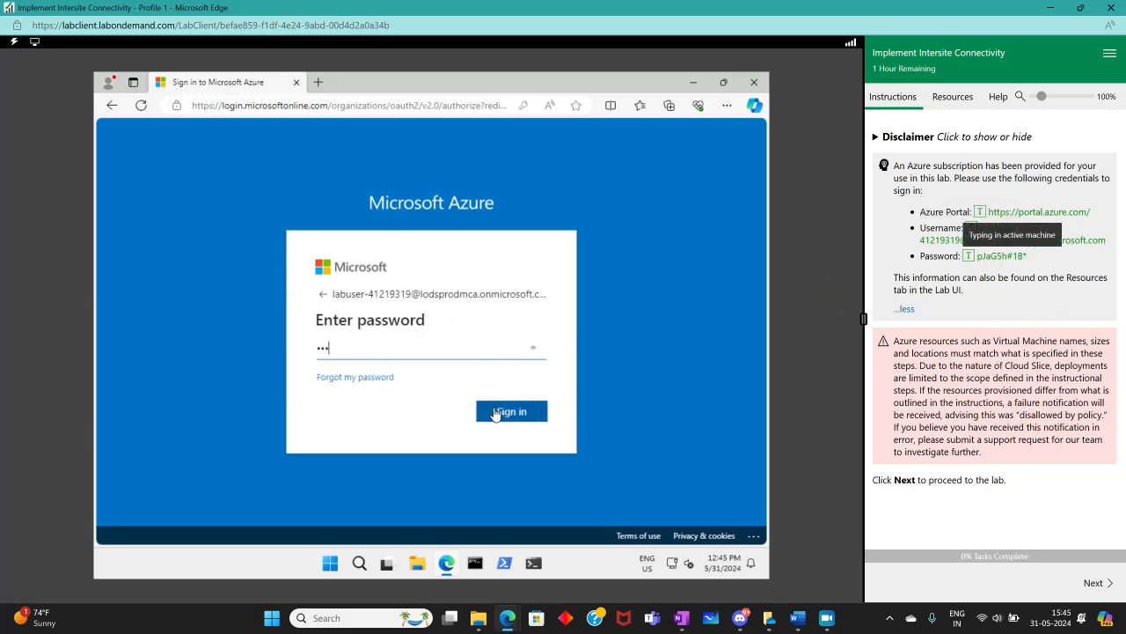
pyautogui.click(496, 414)
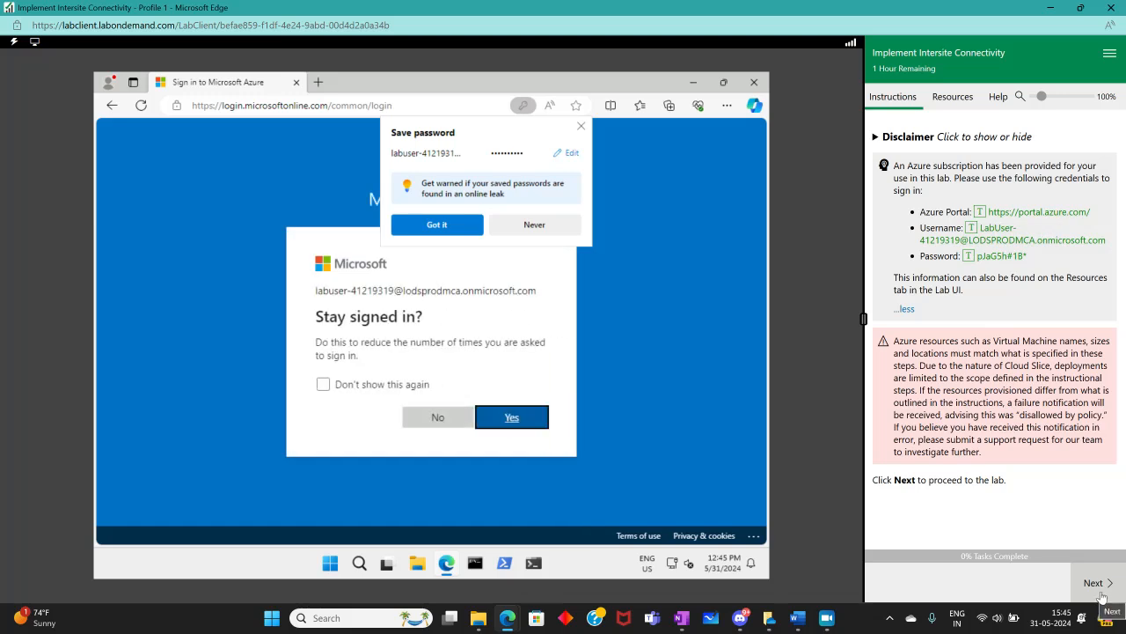
# Dismiss the save-password, browser sync and welcome-tour prompts, choosing to stay signed in
pyautogui.click(534, 225)
pyautogui.click(506, 430)
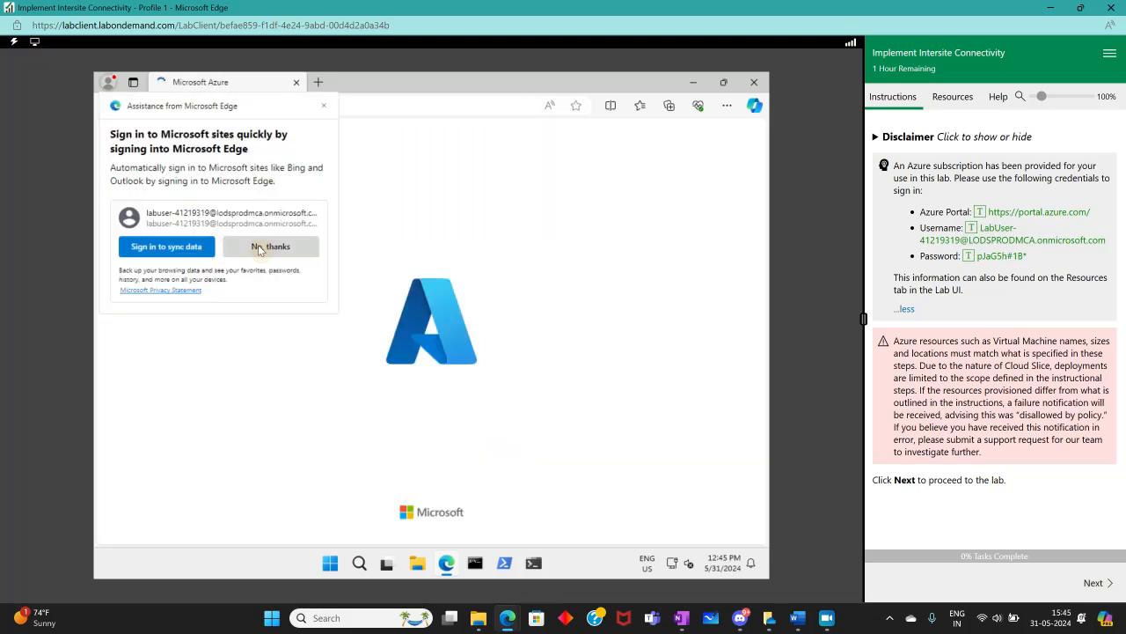
pyautogui.click(258, 247)
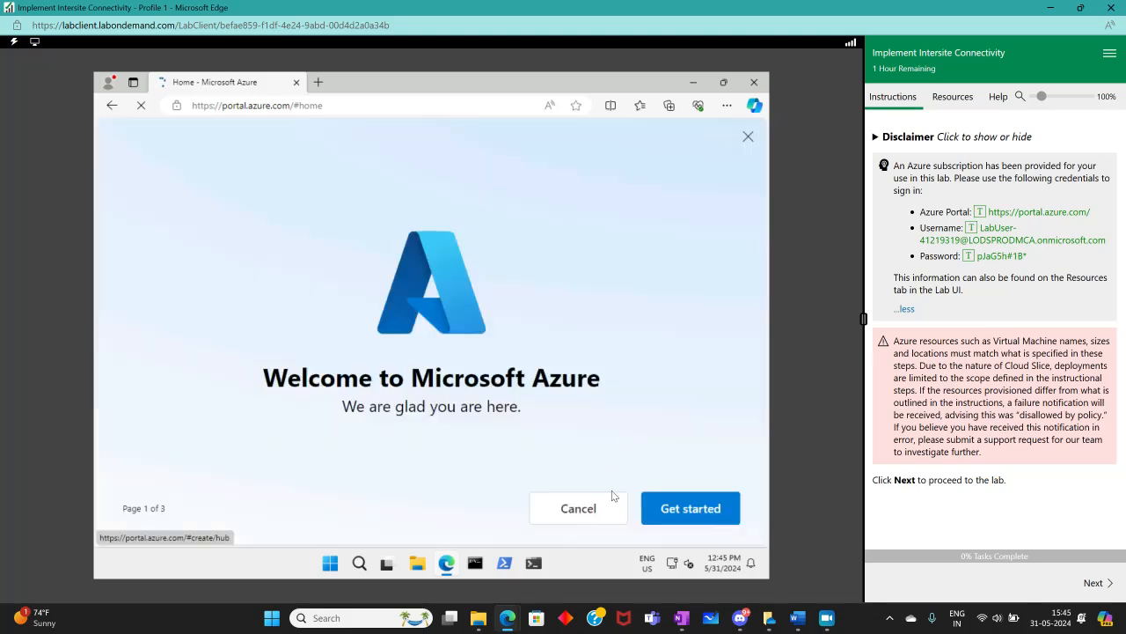
pyautogui.click(613, 497)
pyautogui.click(597, 302)
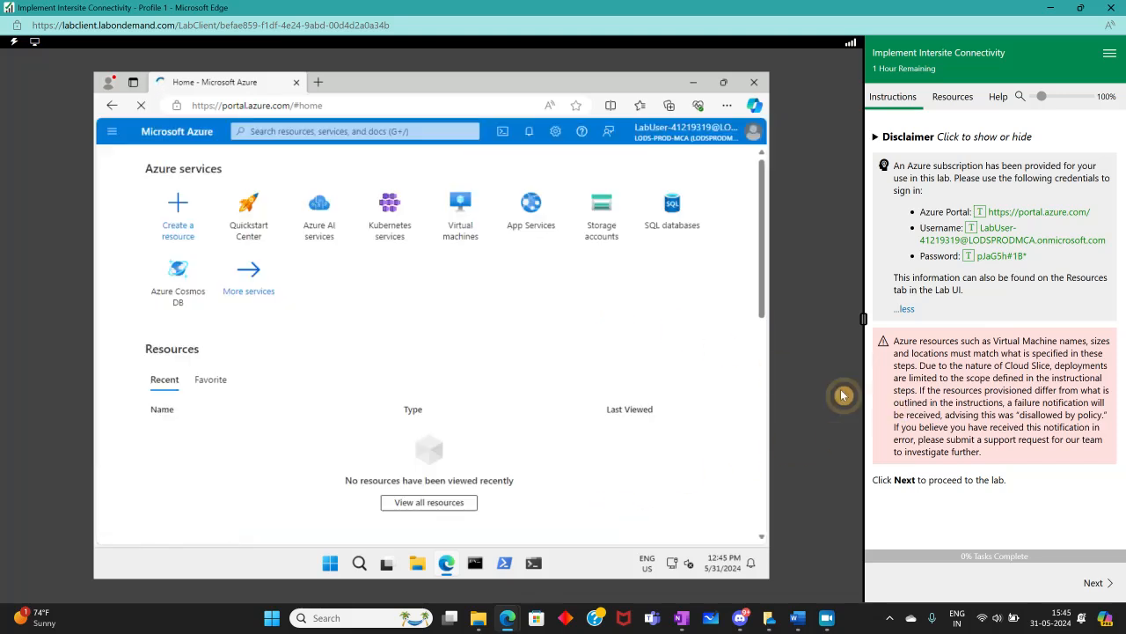
# Read the lab introduction and examine the architecture diagram and Task 1 instructions
pyautogui.click(1095, 582)
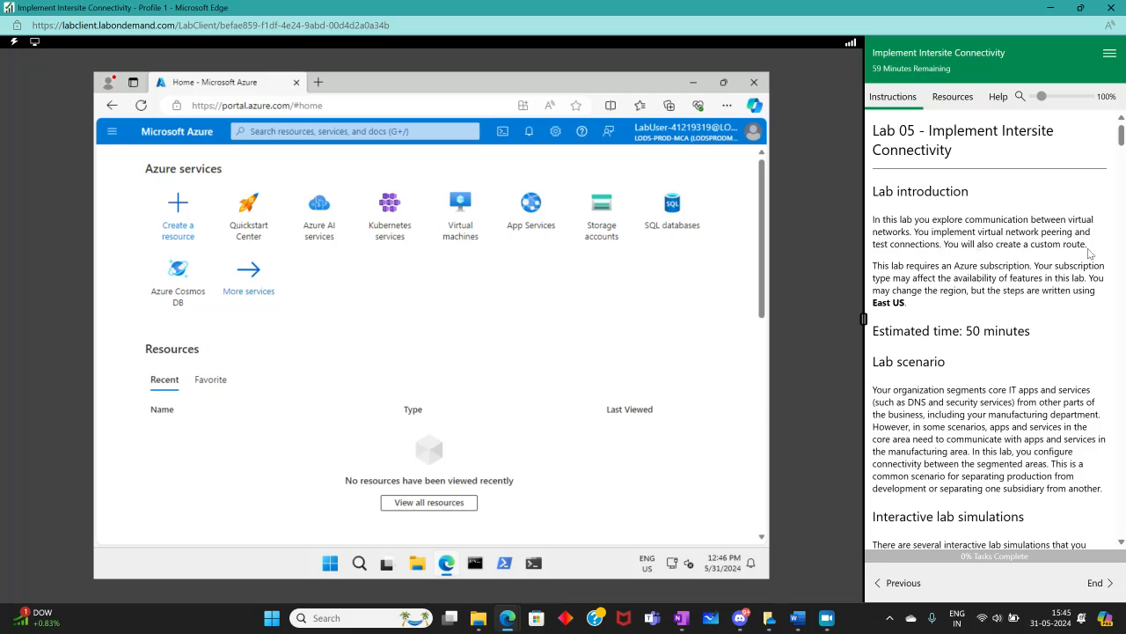
pyautogui.scroll(-3, 907, 290)
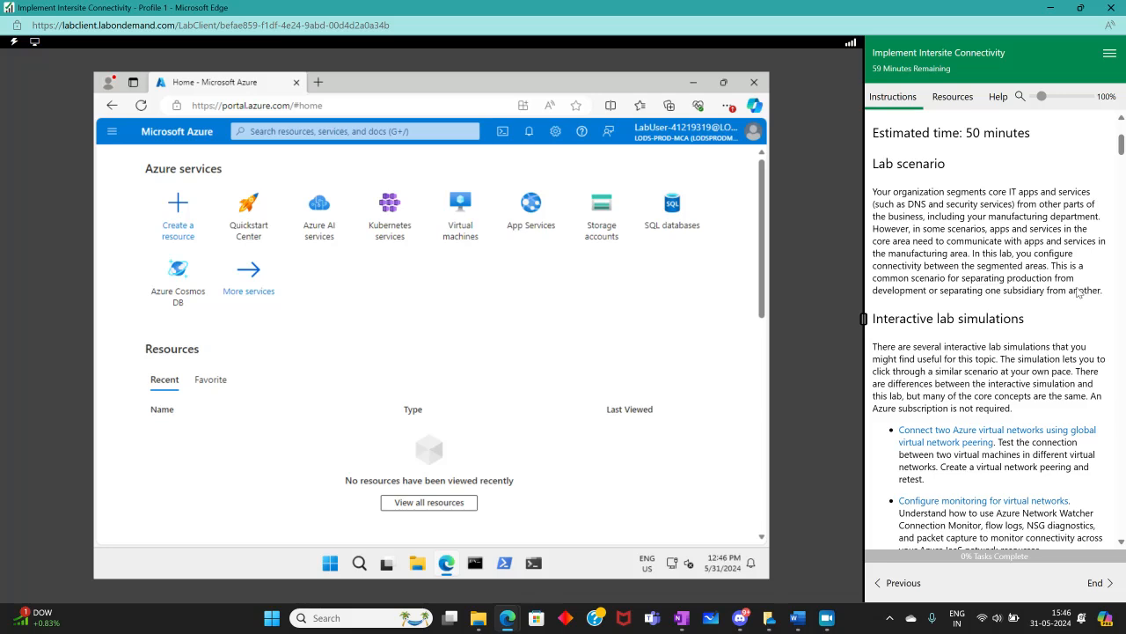
pyautogui.scroll(-1, 968, 315)
pyautogui.scroll(-5, 964, 318)
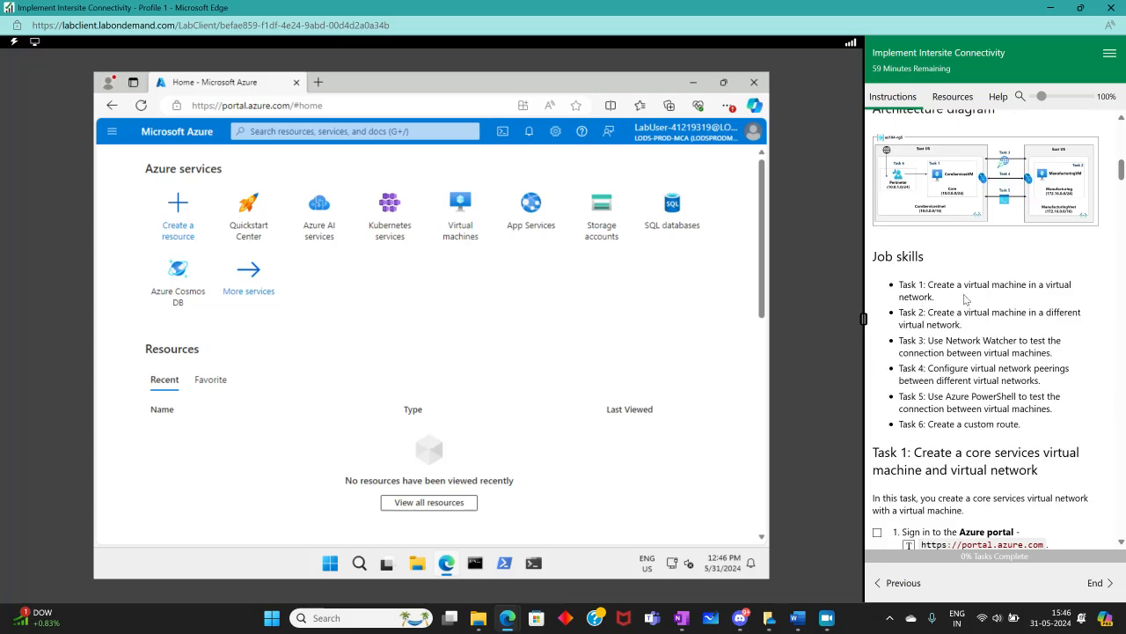
pyautogui.click(929, 216)
pyautogui.doubleClick(344, 13)
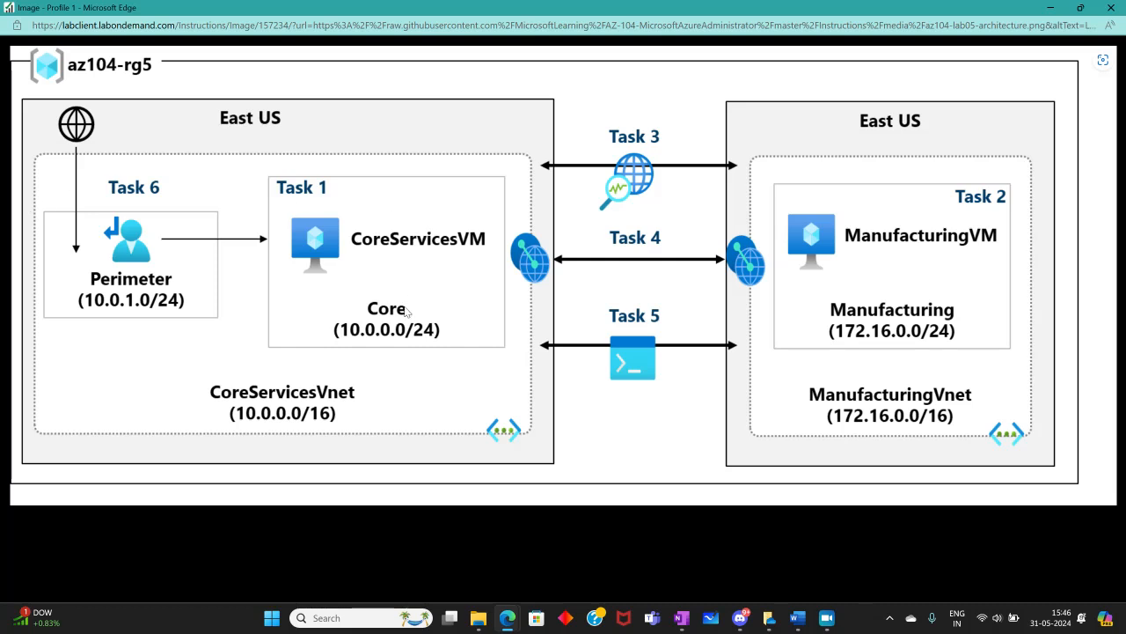
pyautogui.click(1112, 7)
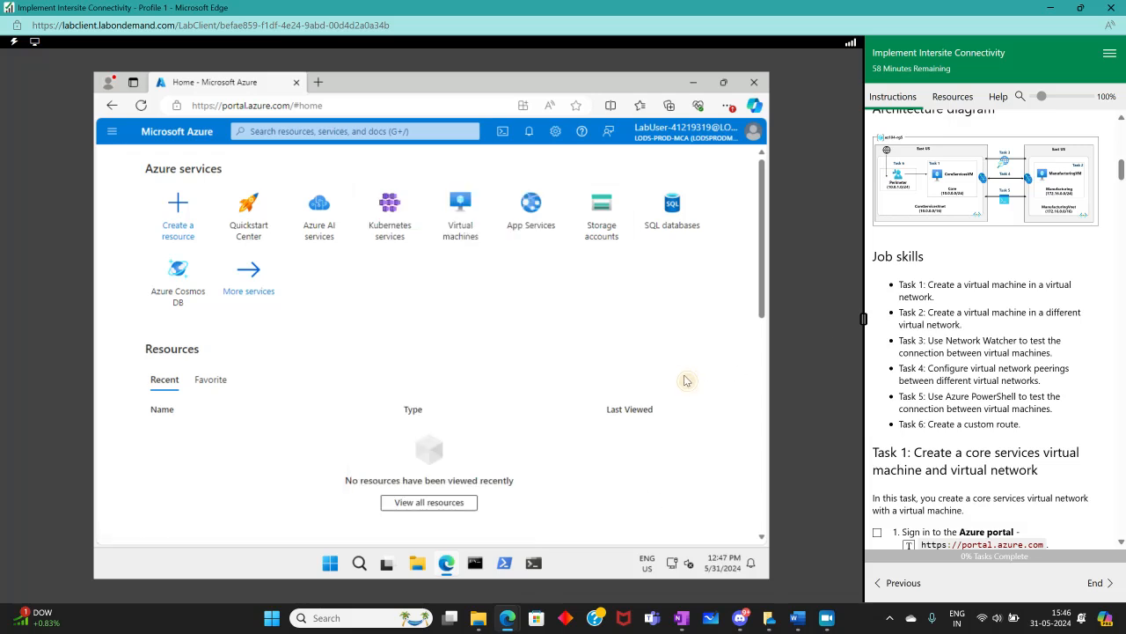
pyautogui.scroll(-3, 981, 355)
pyautogui.scroll(1, 979, 358)
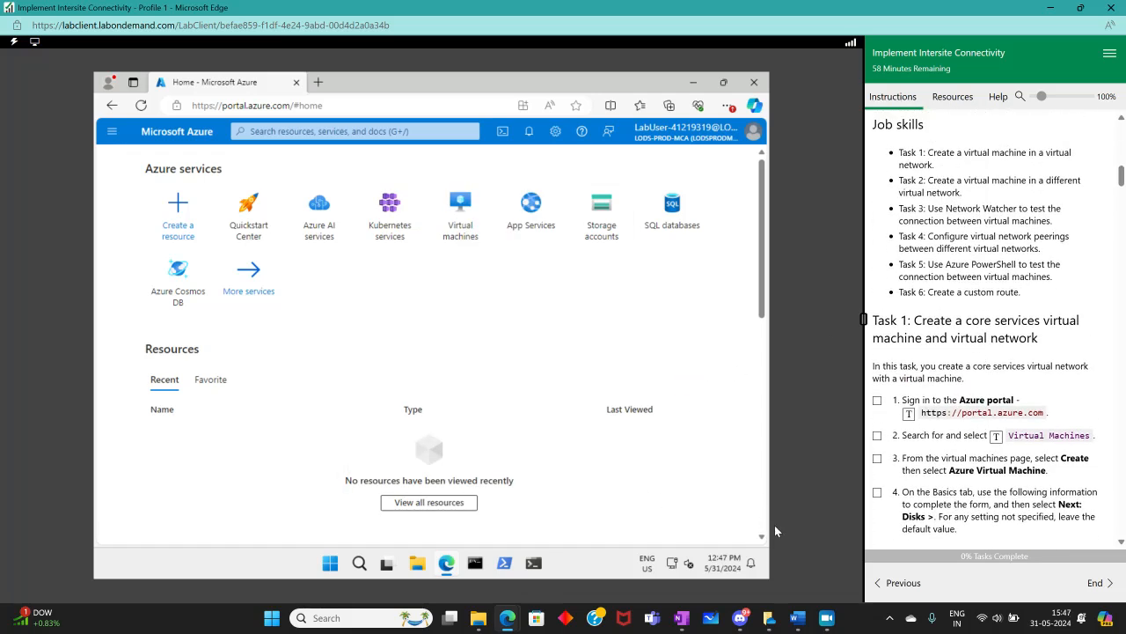
pyautogui.scroll(-3, 940, 257)
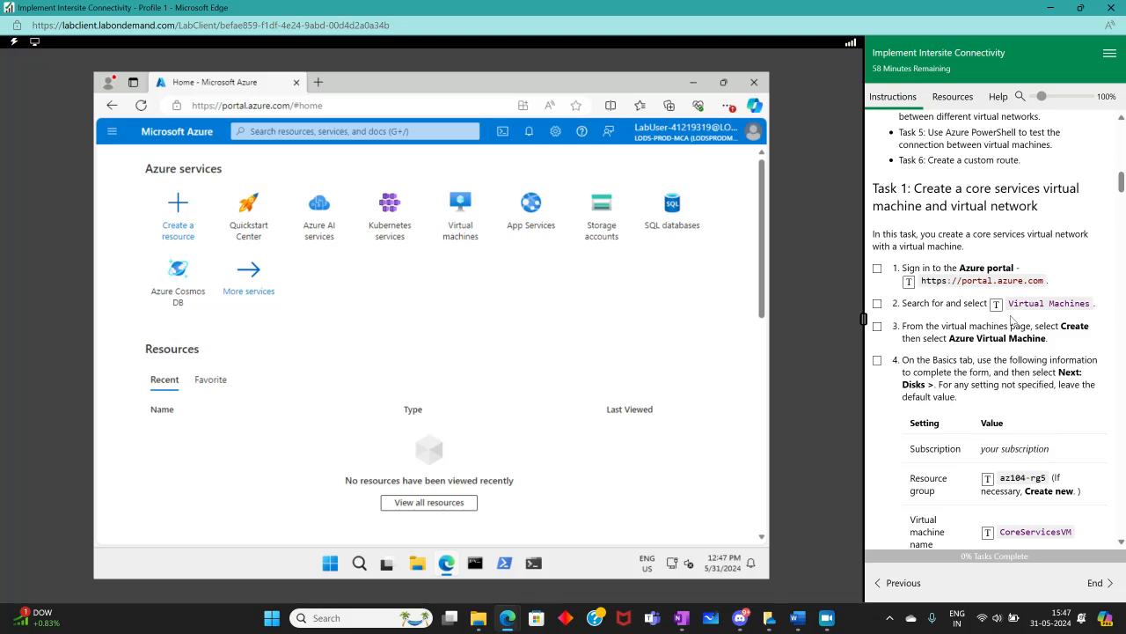
# Search for Virtual Machines and open the Virtual machines service page, ticking off the first instruction
pyautogui.click(322, 132)
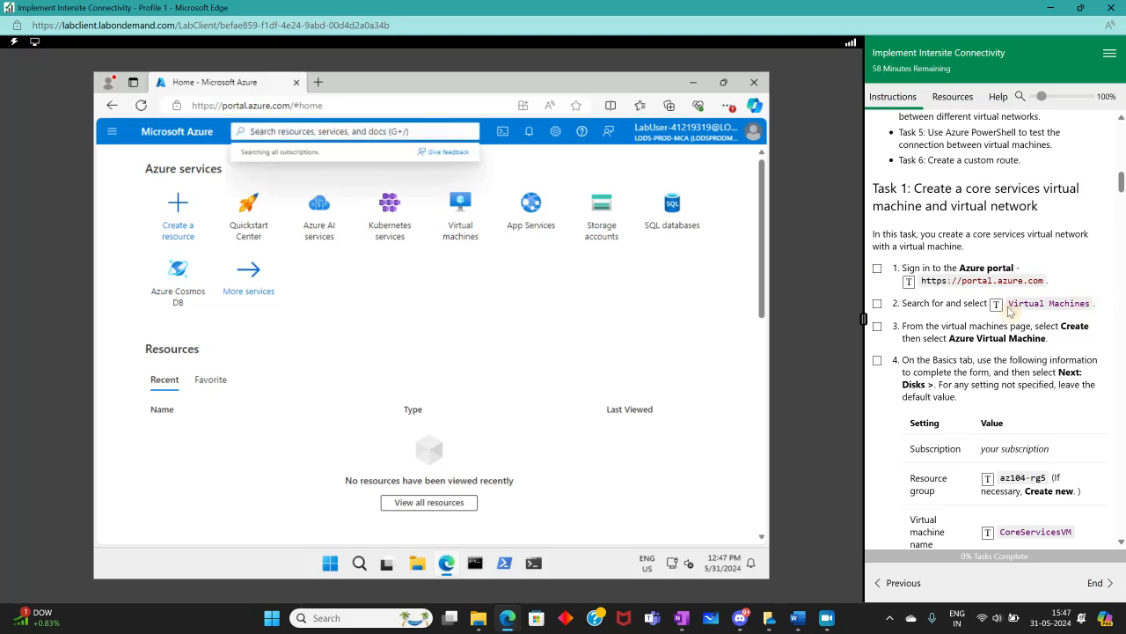
pyautogui.click(996, 304)
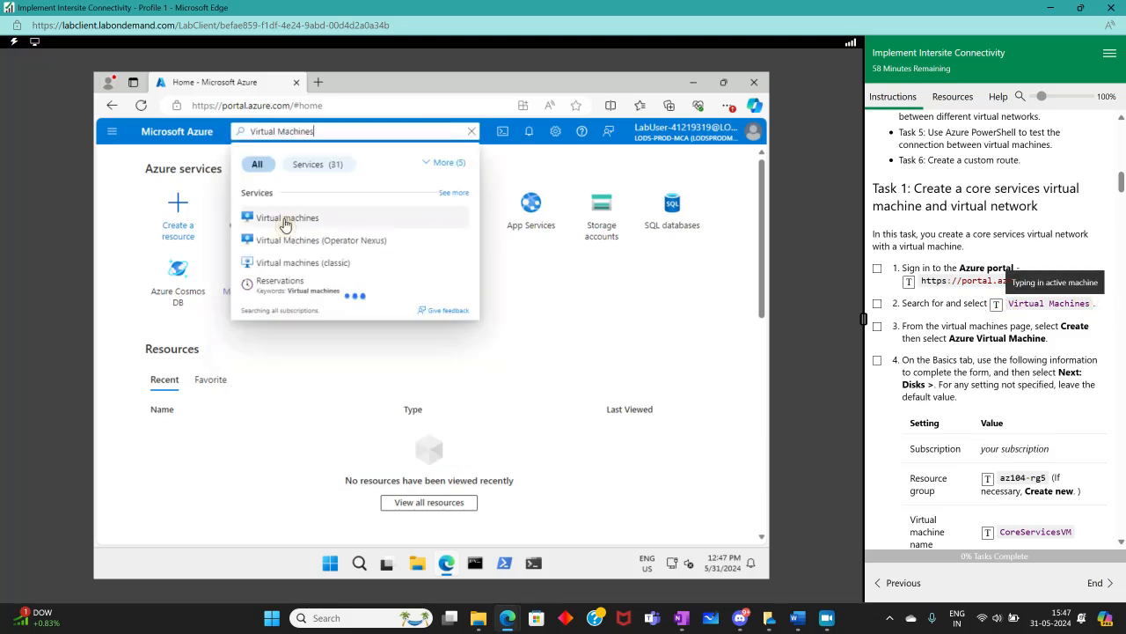
pyautogui.click(281, 217)
pyautogui.click(876, 268)
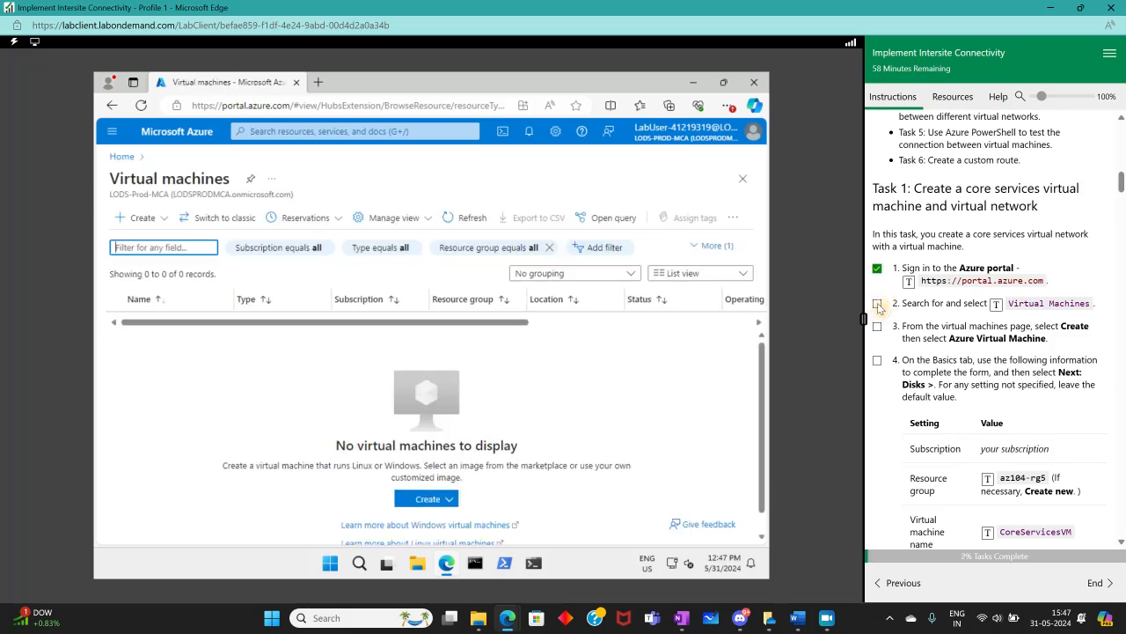
# Start creating an Azure virtual machine and tick off the completed instruction steps
pyautogui.click(877, 303)
pyautogui.scroll(-3, 1068, 280)
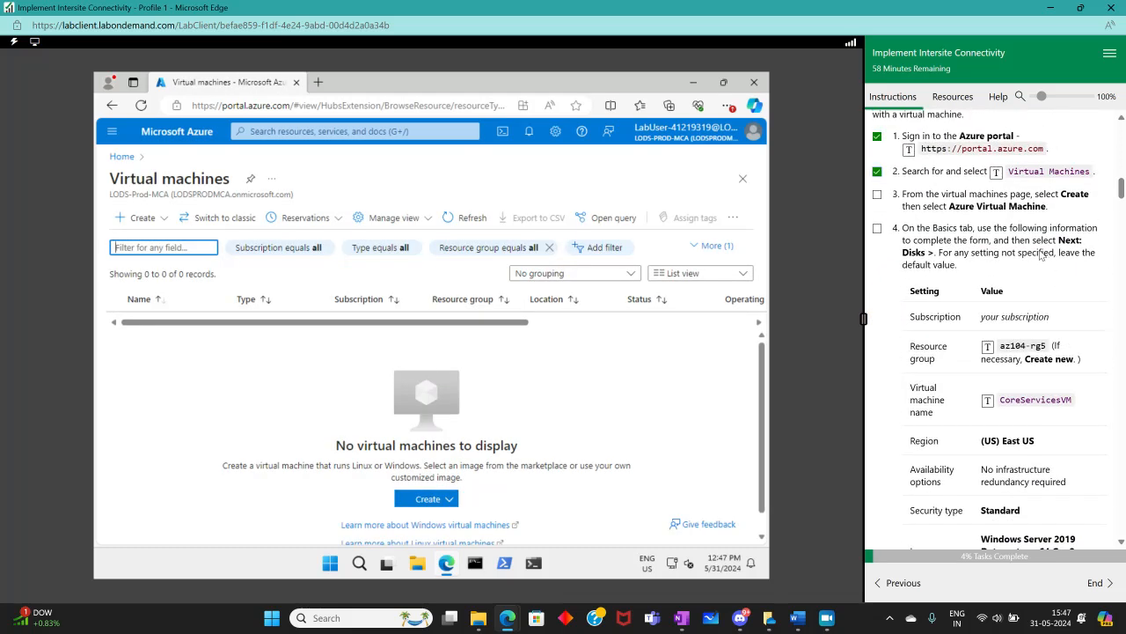
pyautogui.click(137, 217)
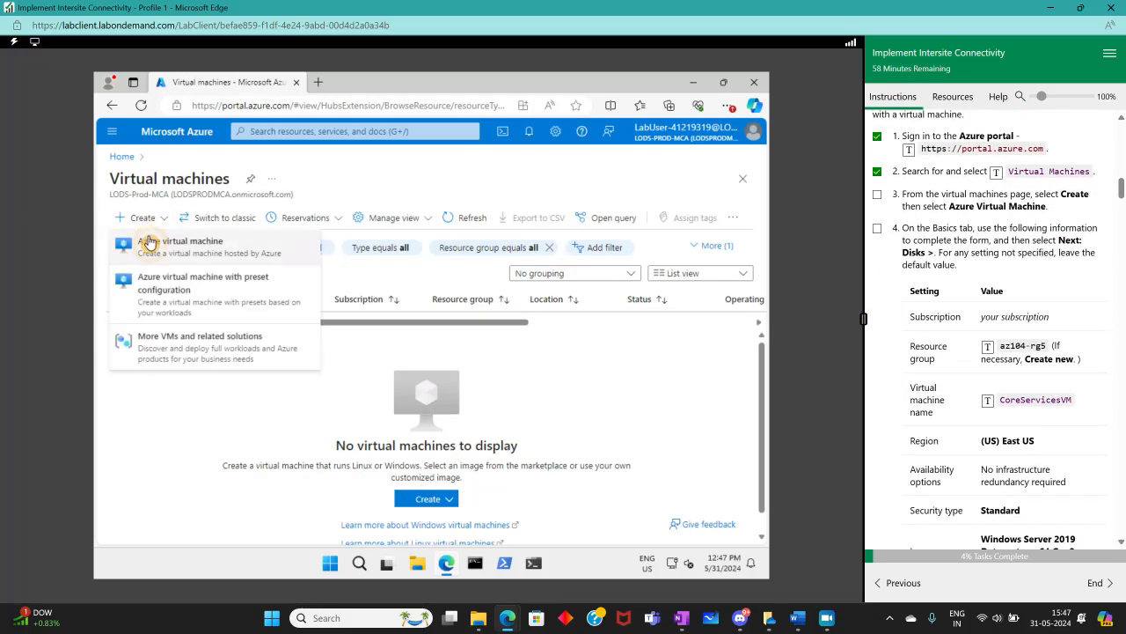
pyautogui.click(877, 195)
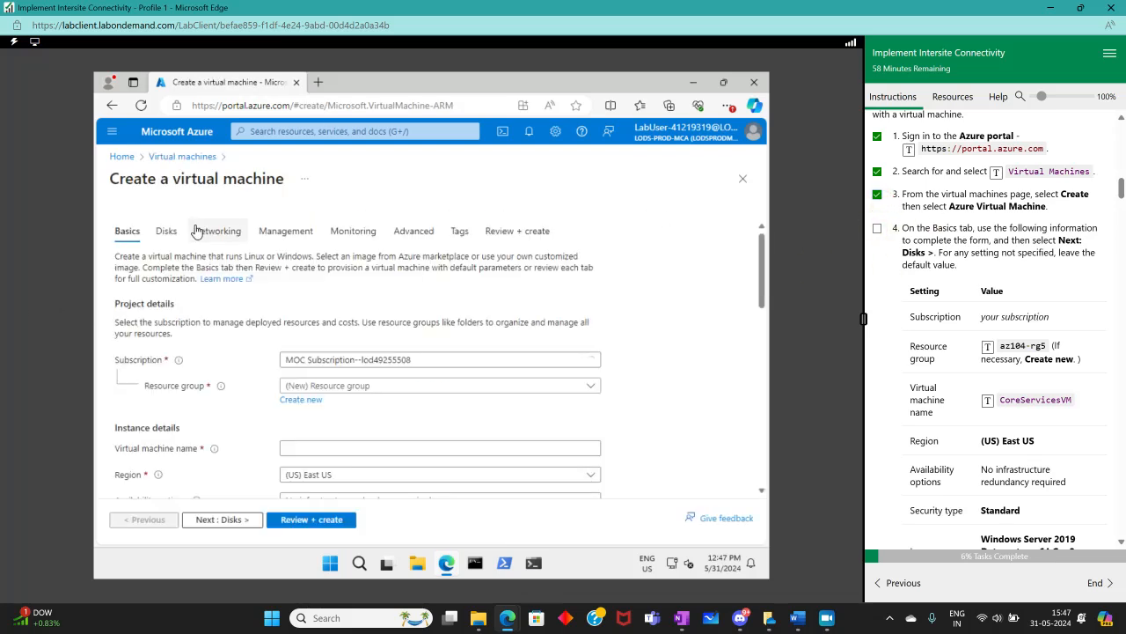
# Select the az104-rg5 resource group for the new virtual machine
pyautogui.scroll(-2, 942, 294)
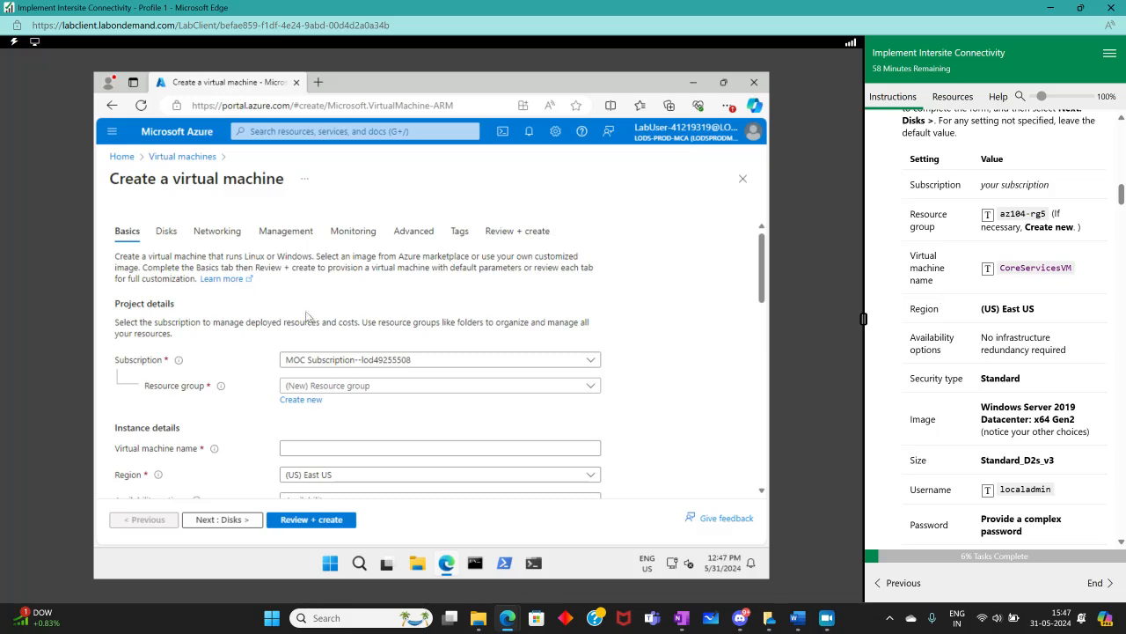
pyautogui.scroll(-1, 308, 321)
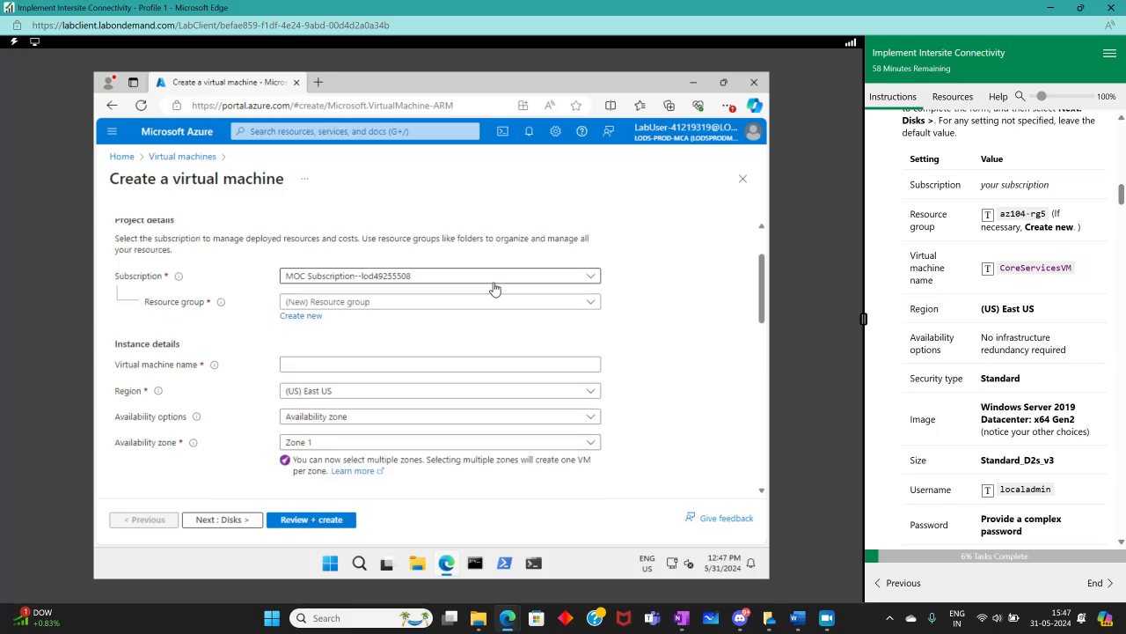
pyautogui.click(394, 305)
pyautogui.click(320, 350)
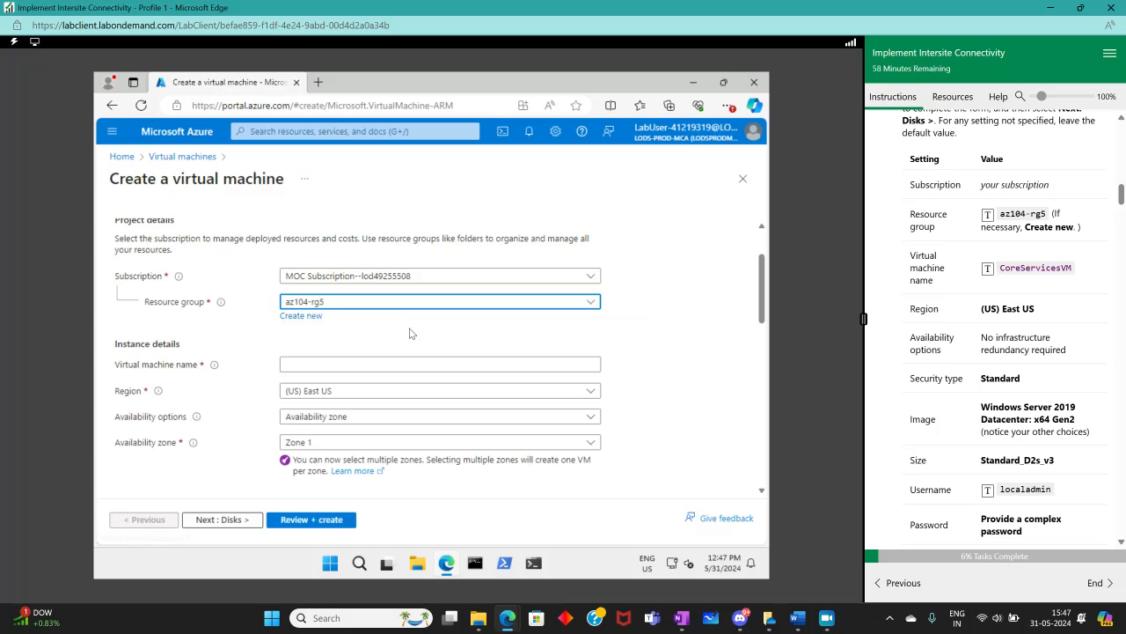
# Name the virtual machine CoreServicesVM
pyautogui.scroll(-2, 440, 343)
pyautogui.scroll(3, 323, 296)
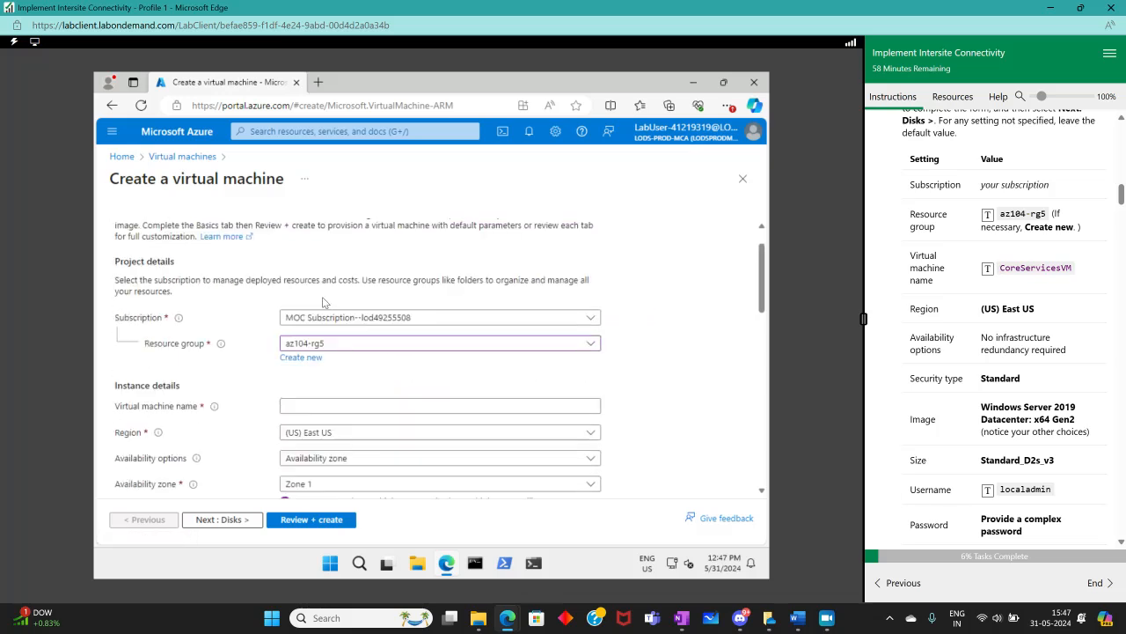
pyautogui.scroll(-2, 343, 366)
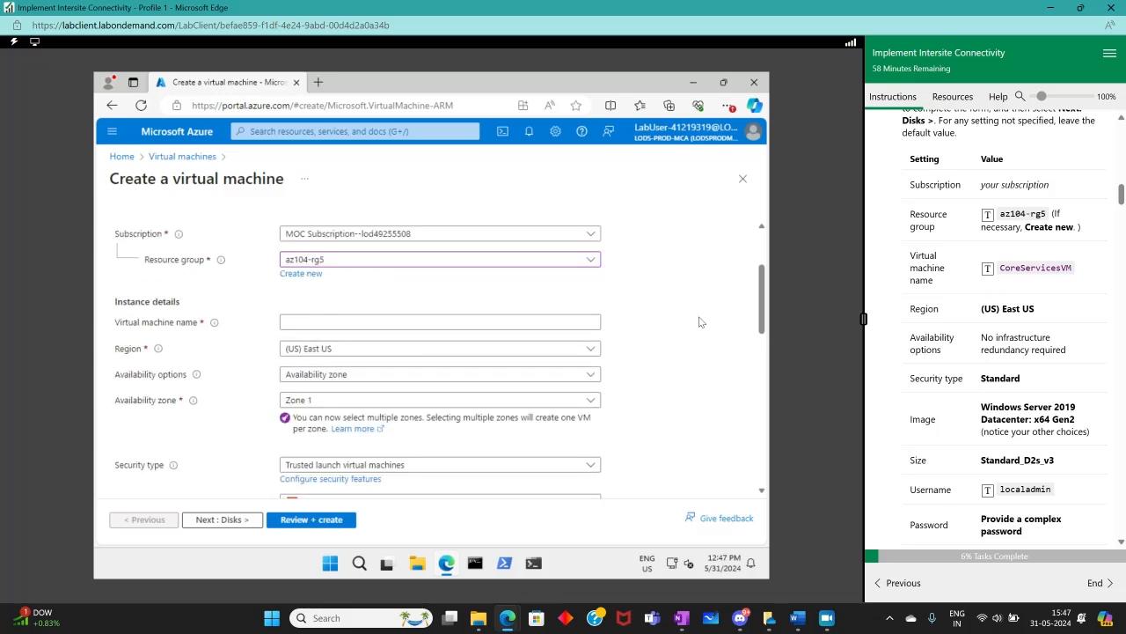
pyautogui.click(366, 324)
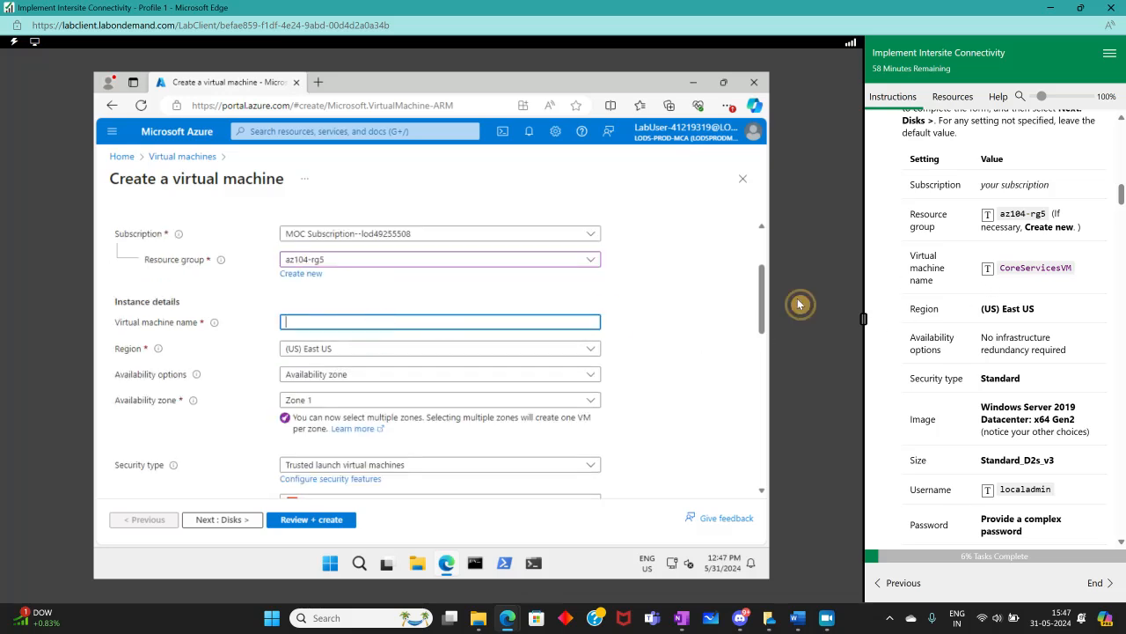
pyautogui.click(987, 273)
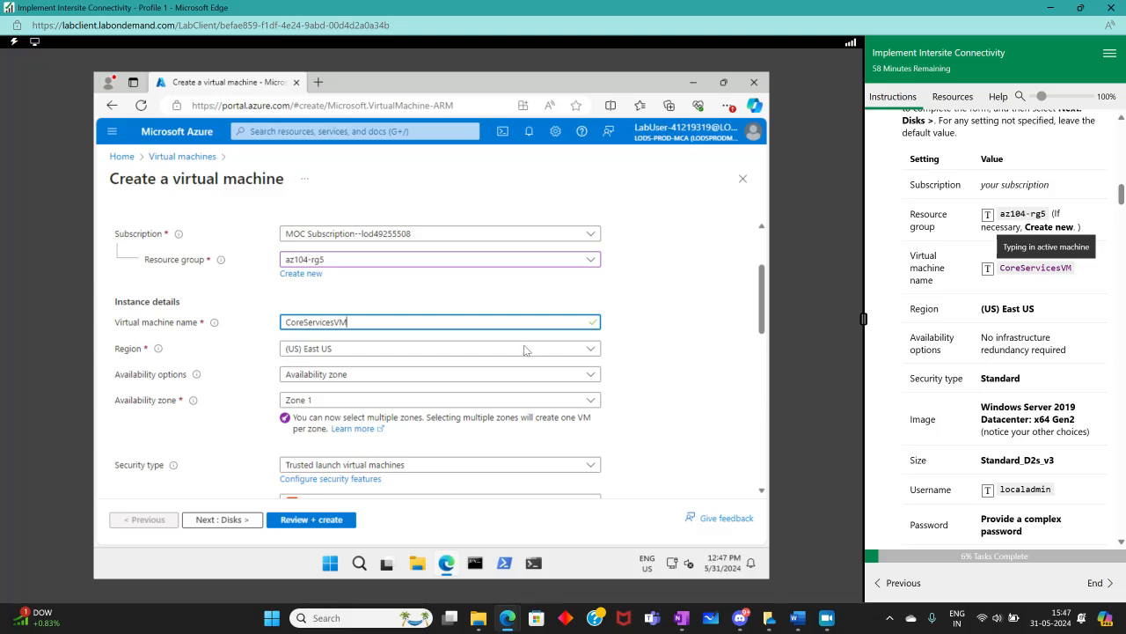
# Set the availability options to No infrastructure redundancy required
pyautogui.scroll(-1, 524, 350)
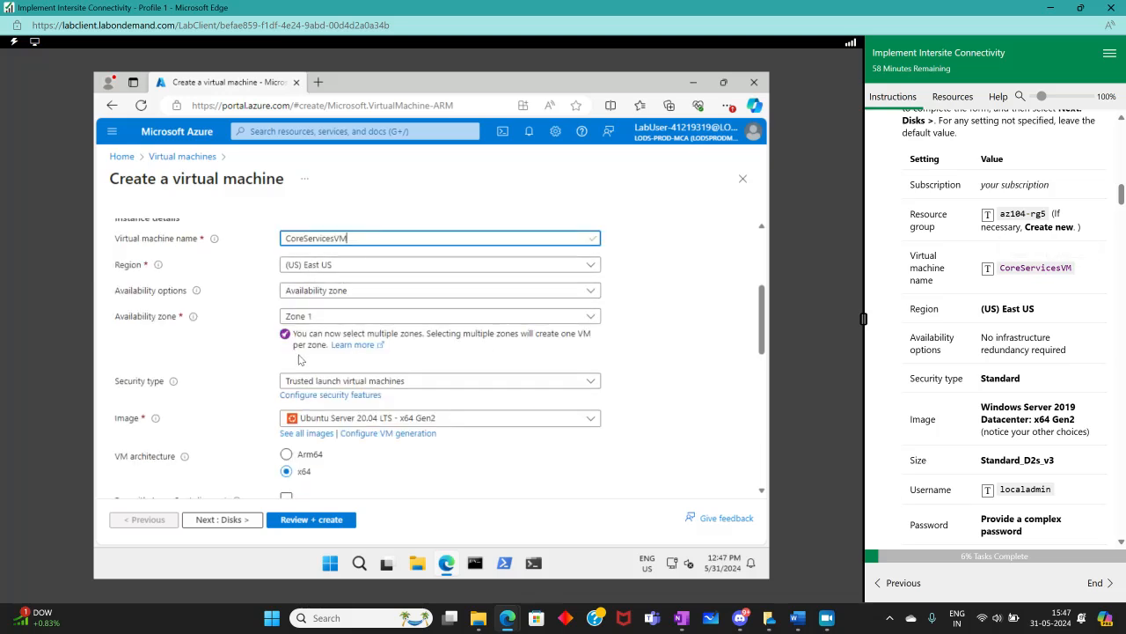
pyautogui.click(327, 291)
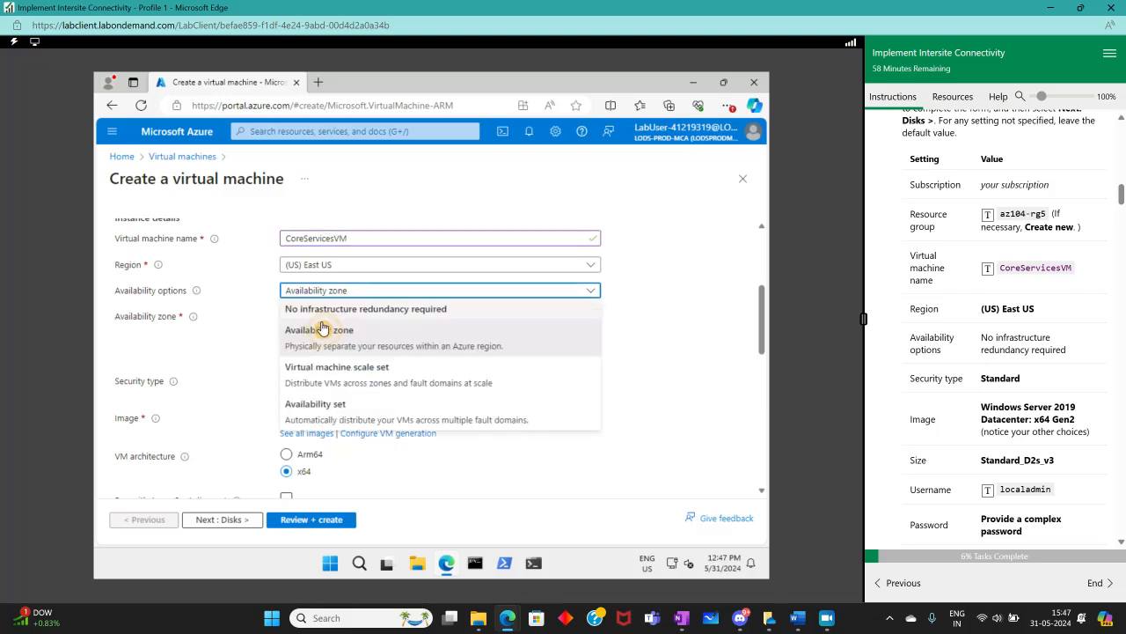
pyautogui.click(347, 311)
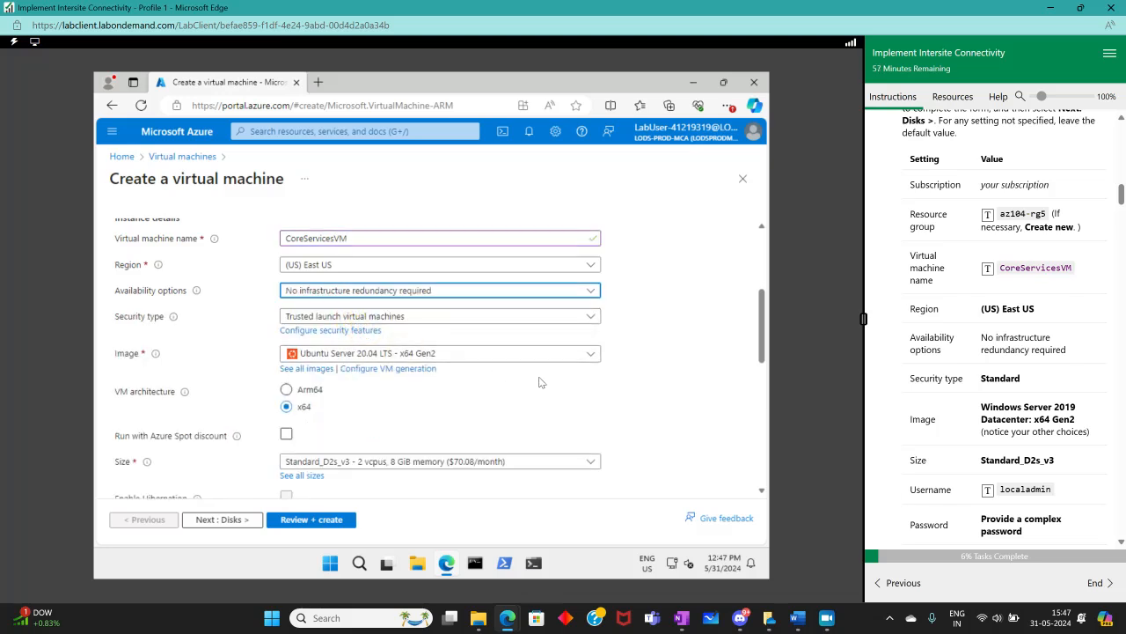
# Set the security type to Standard
pyautogui.scroll(-1, 1004, 378)
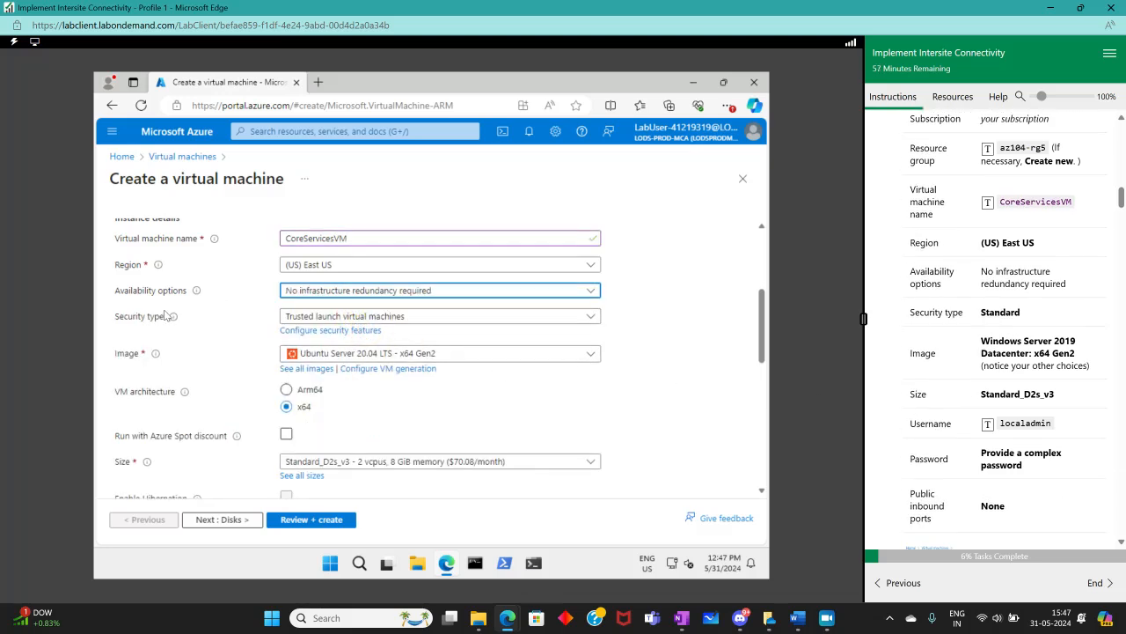
pyautogui.moveTo(174, 316)
pyautogui.click(352, 315)
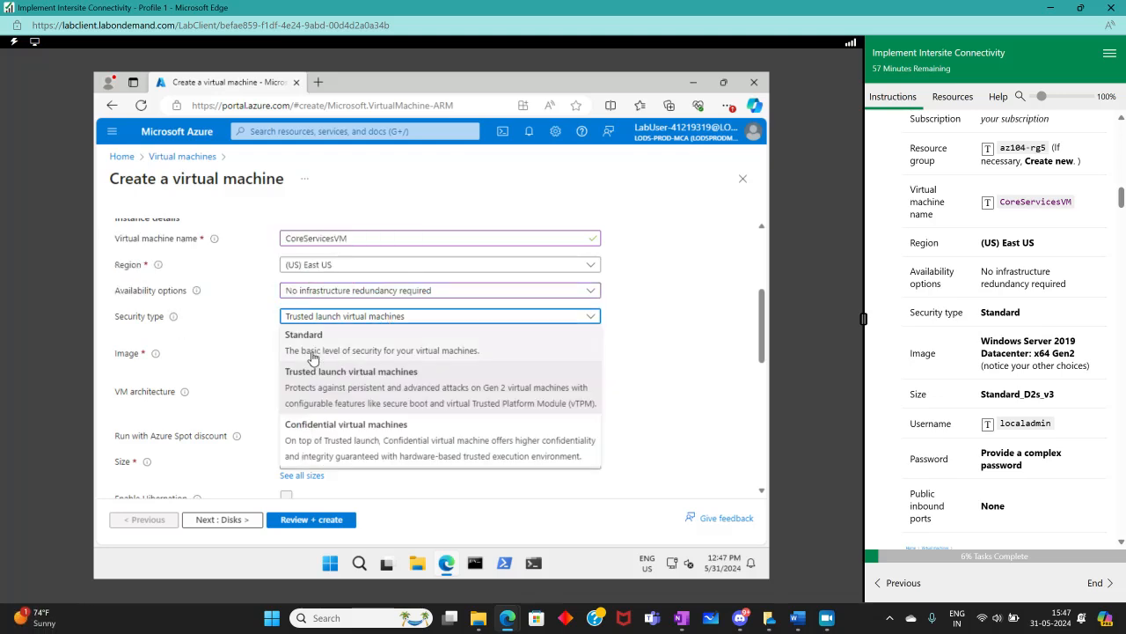
pyautogui.click(373, 361)
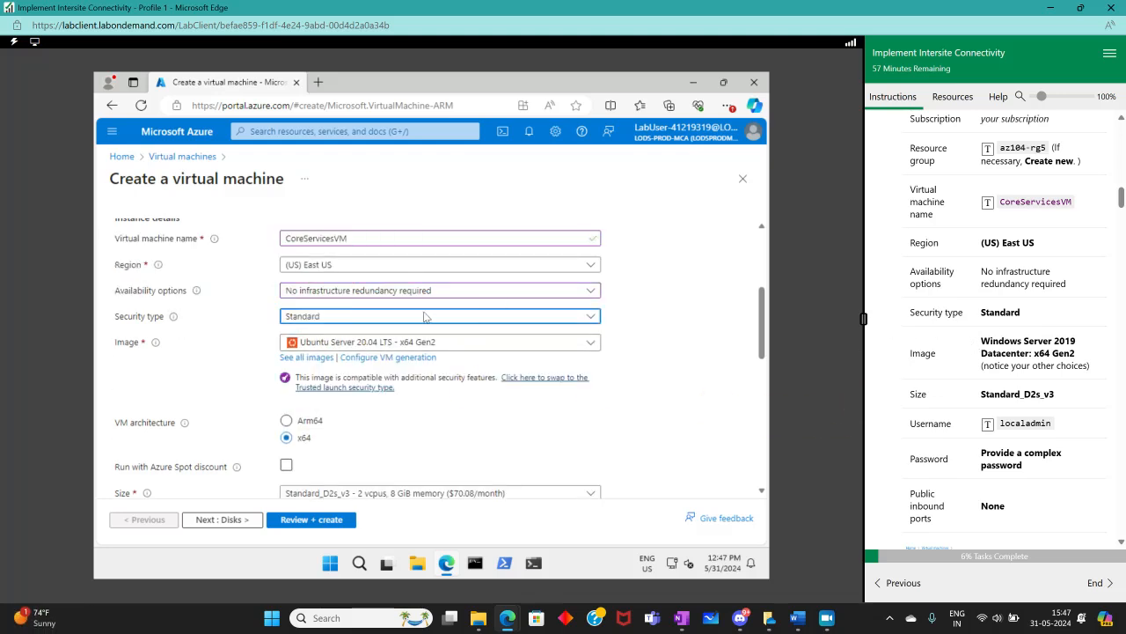
# Set the image to Windows Server 2019 Datacenter - x64 Gen2
pyautogui.click(367, 344)
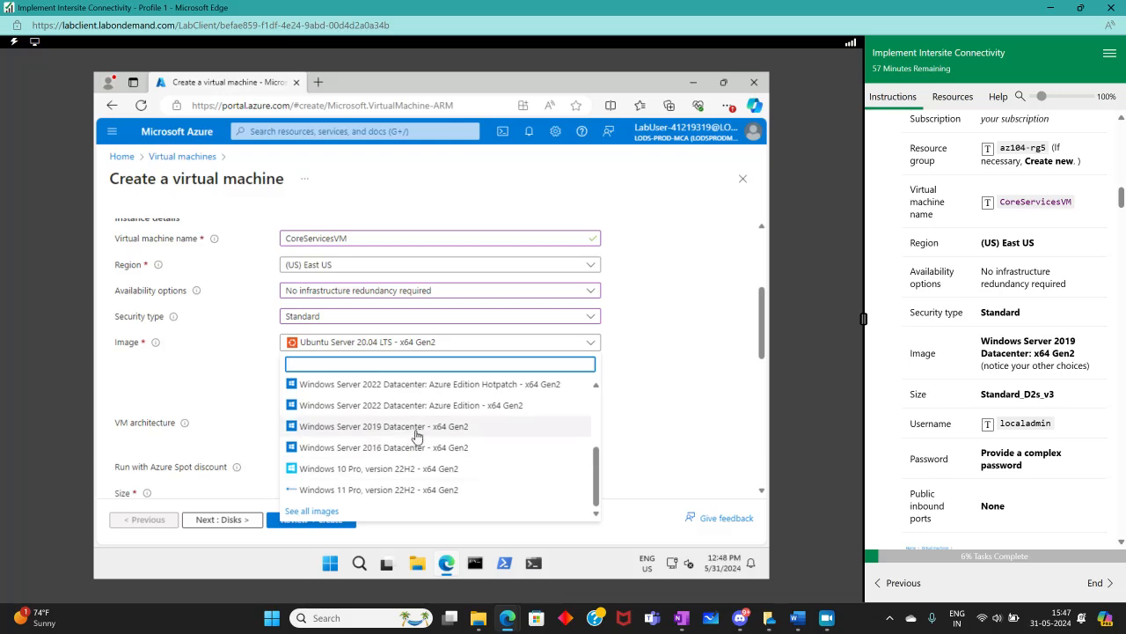
pyautogui.click(416, 428)
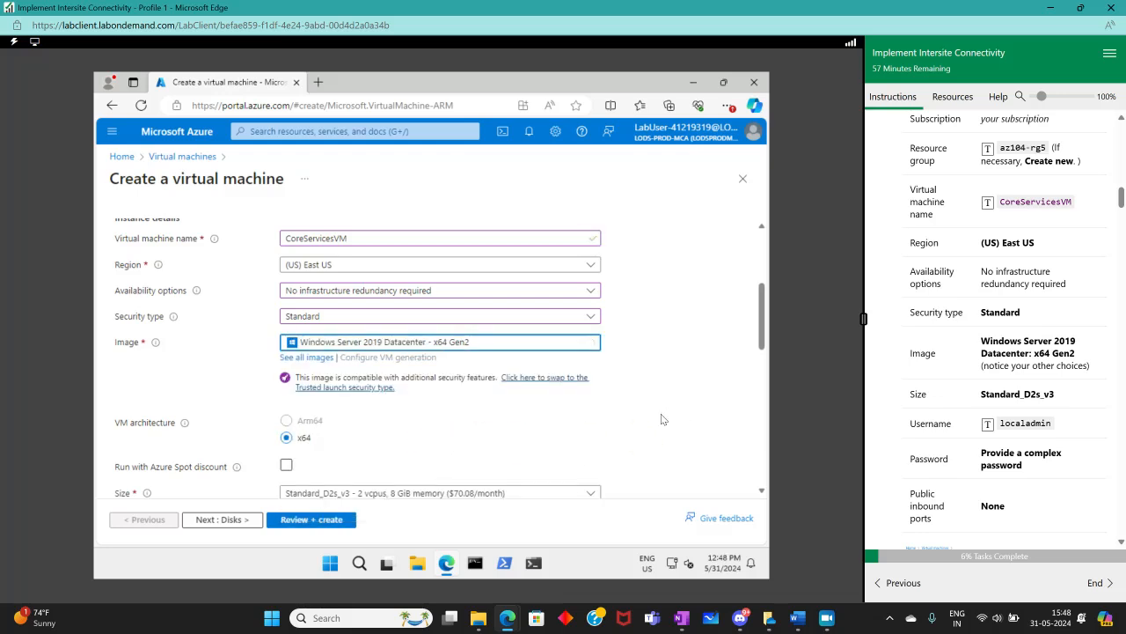
# Enter localadmin as the administrator username
pyautogui.scroll(-2, 619, 413)
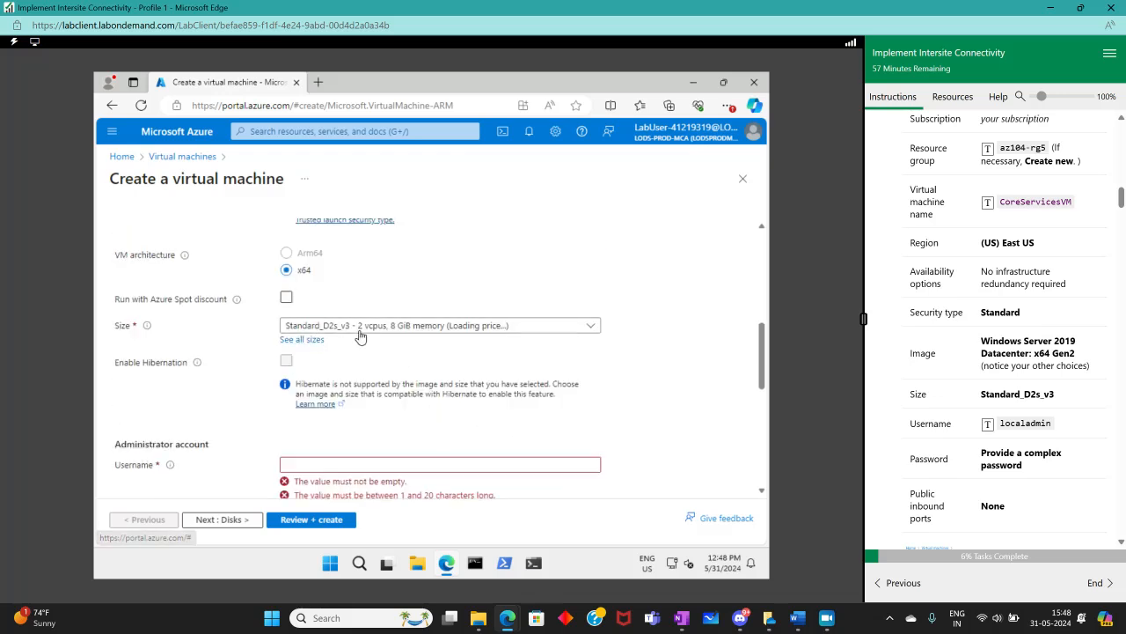
pyautogui.scroll(-3, 326, 378)
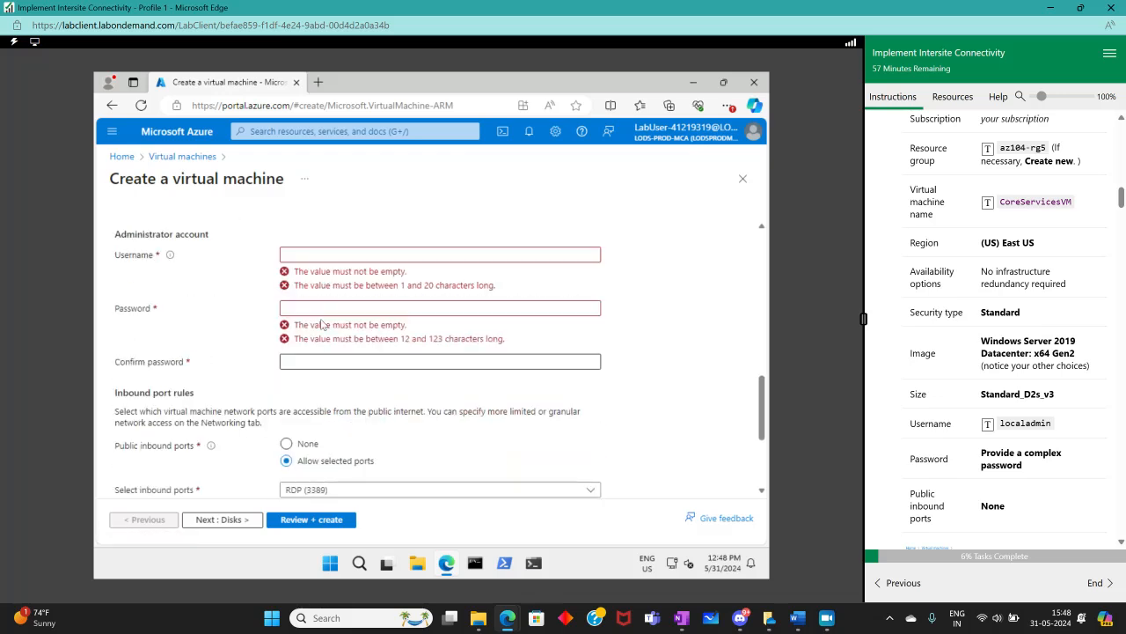
pyautogui.click(332, 243)
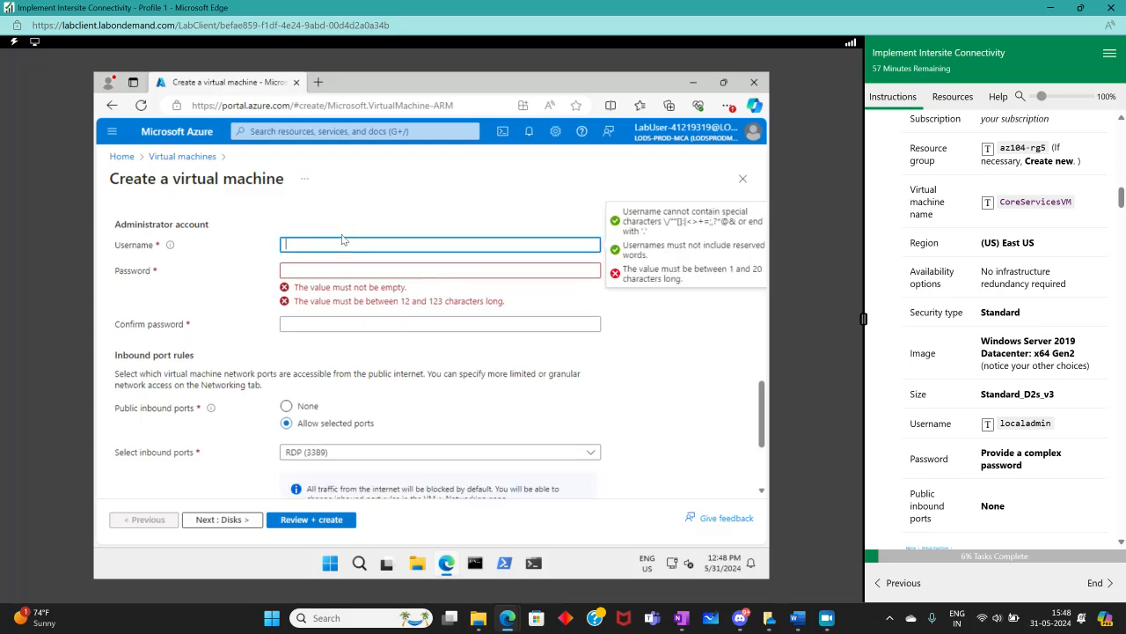
pyautogui.write('localadmin')
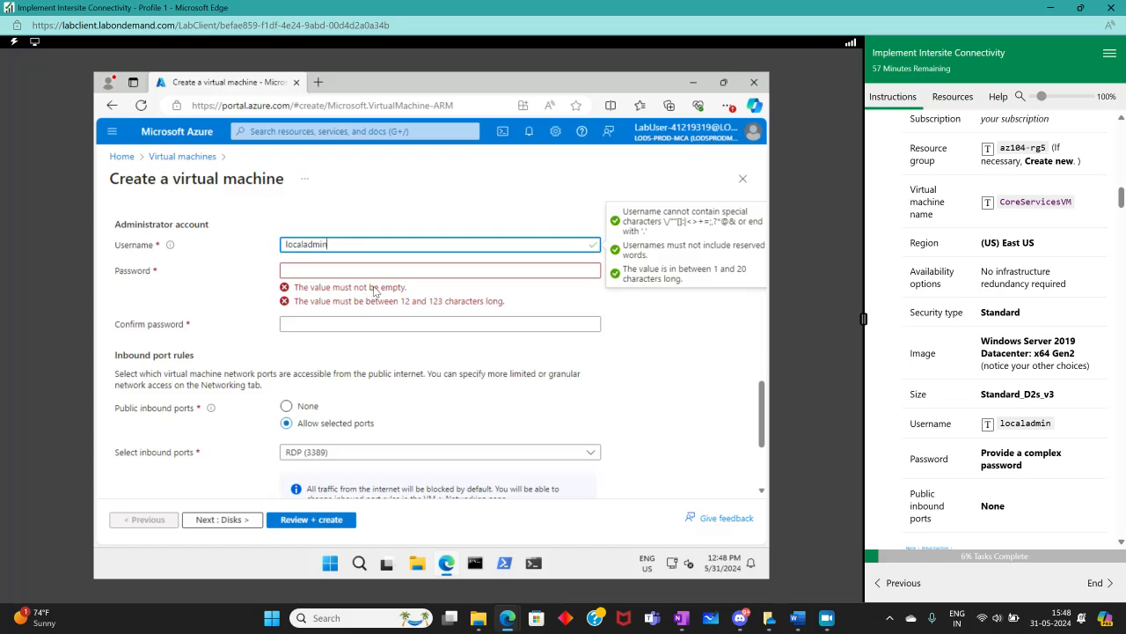
# Enter a complex administrator password and confirm it so both fields match
pyautogui.click(335, 265)
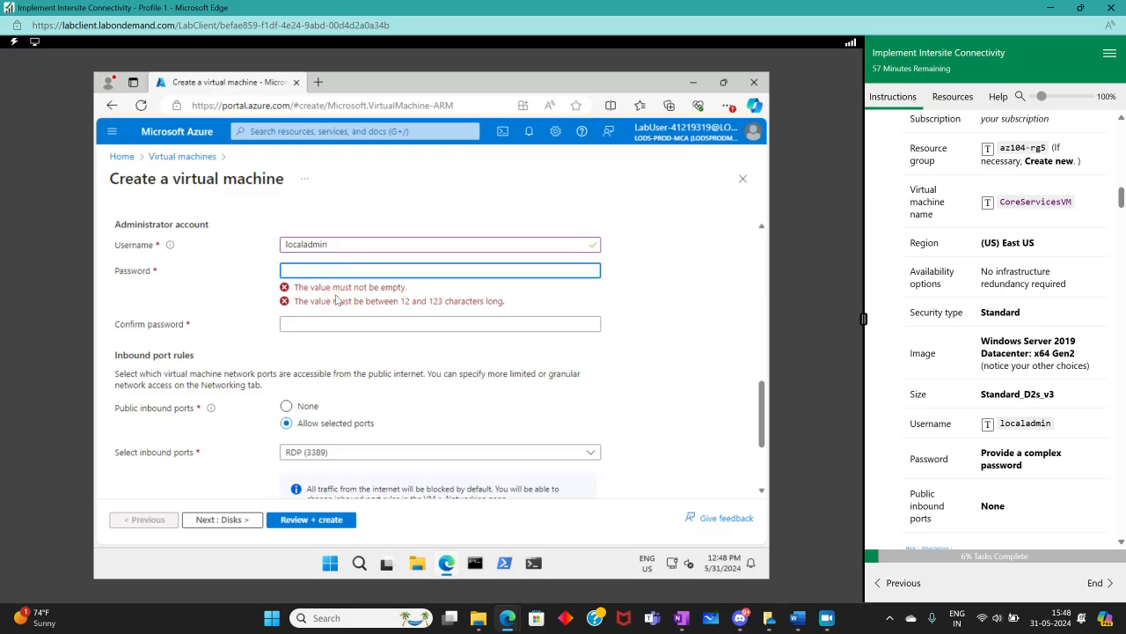
pyautogui.write('P')
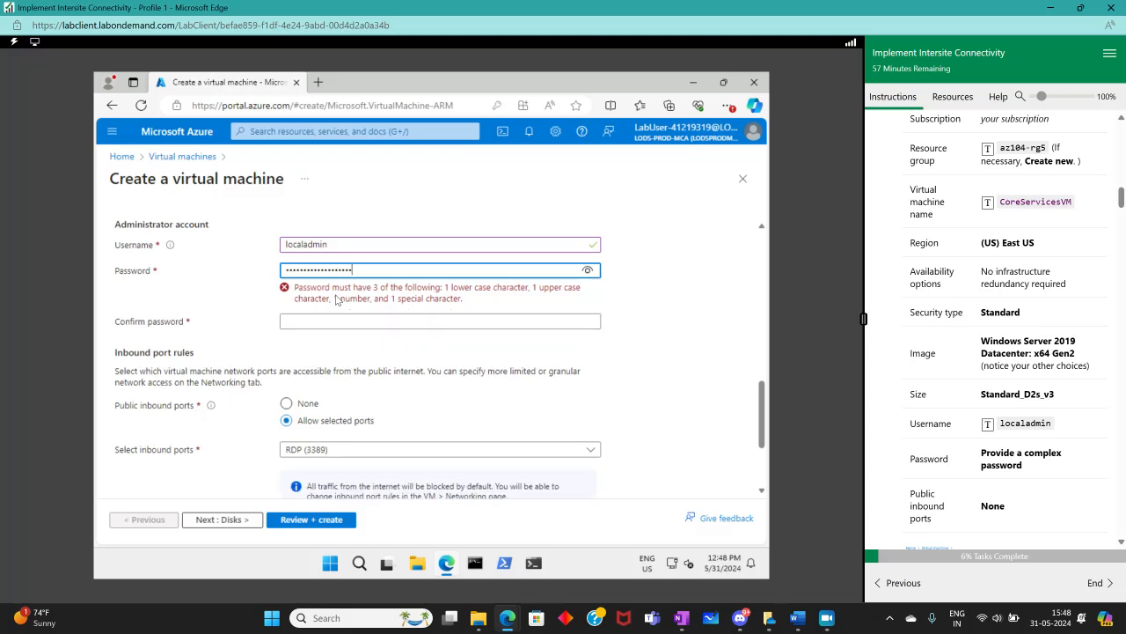
pyautogui.write('•')
pyautogui.click(331, 294)
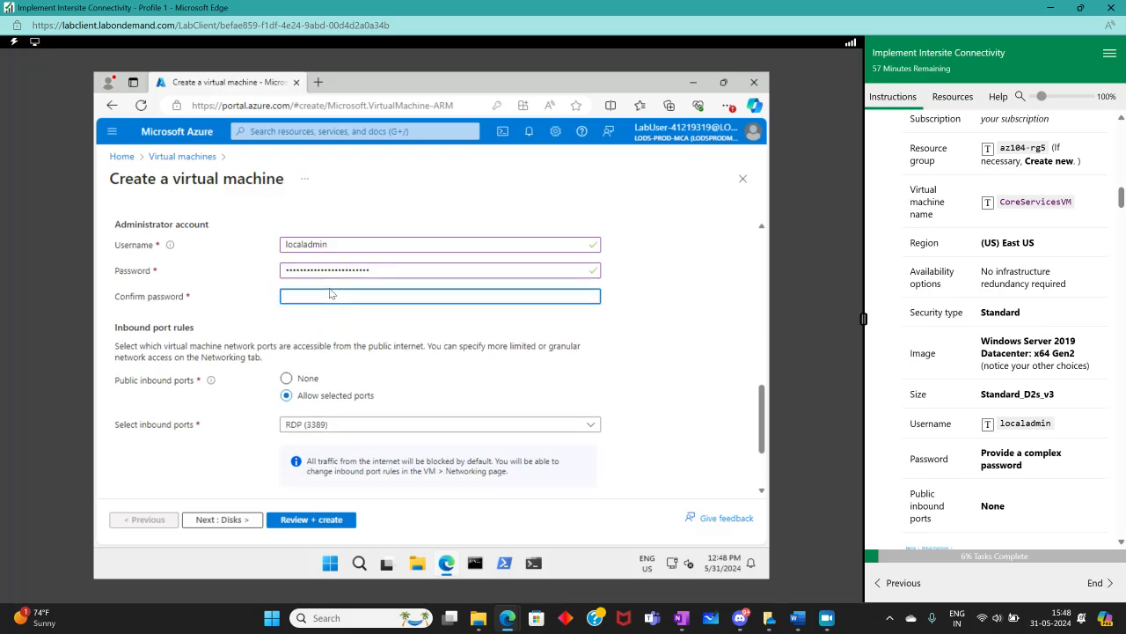
pyautogui.write('••••')
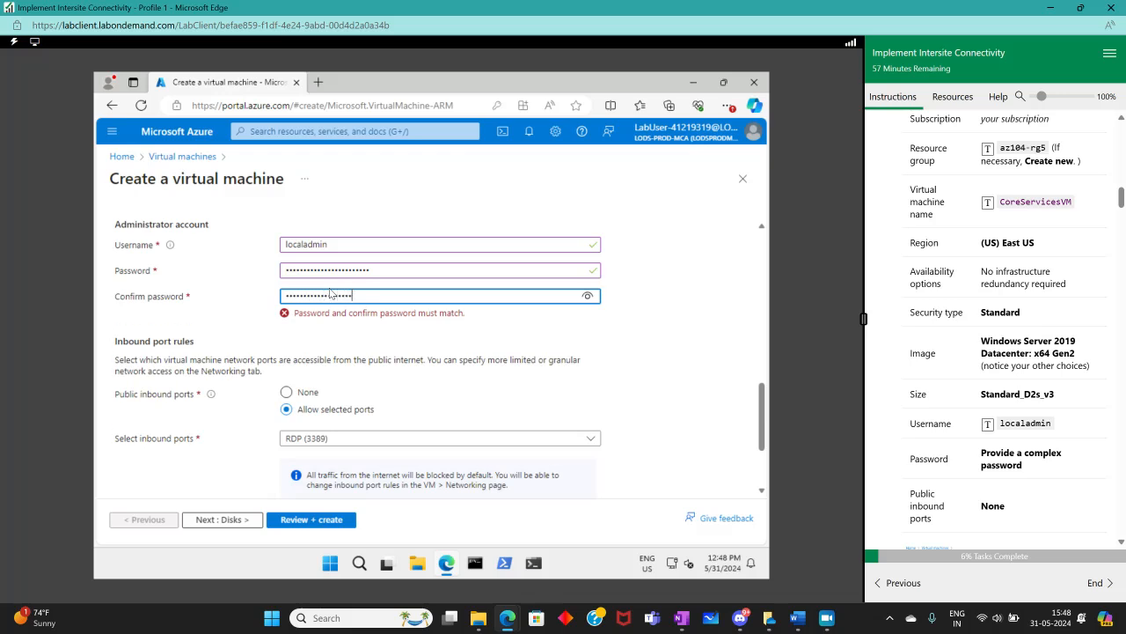
pyautogui.write('•')
pyautogui.click(282, 270)
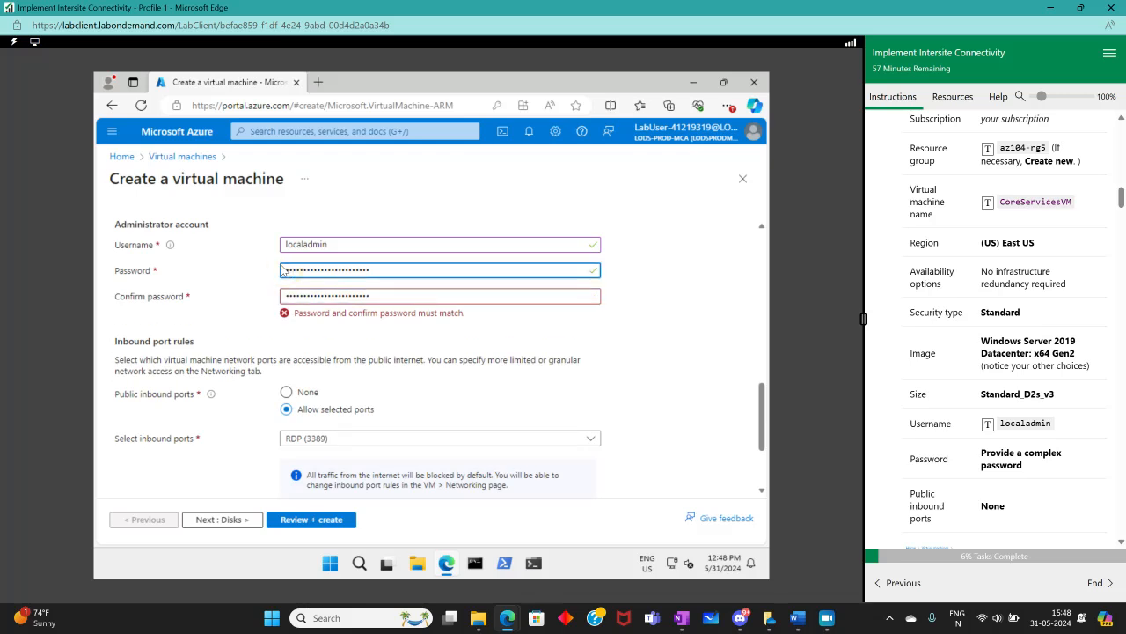
pyautogui.write('•')
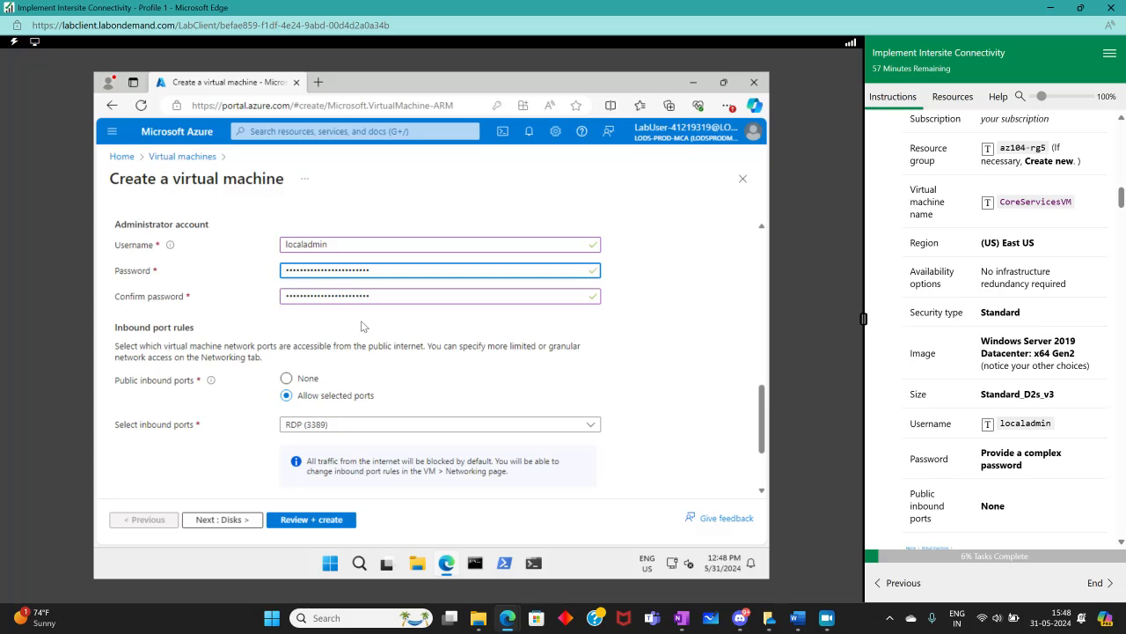
# Set the public inbound ports to None
pyautogui.click(364, 325)
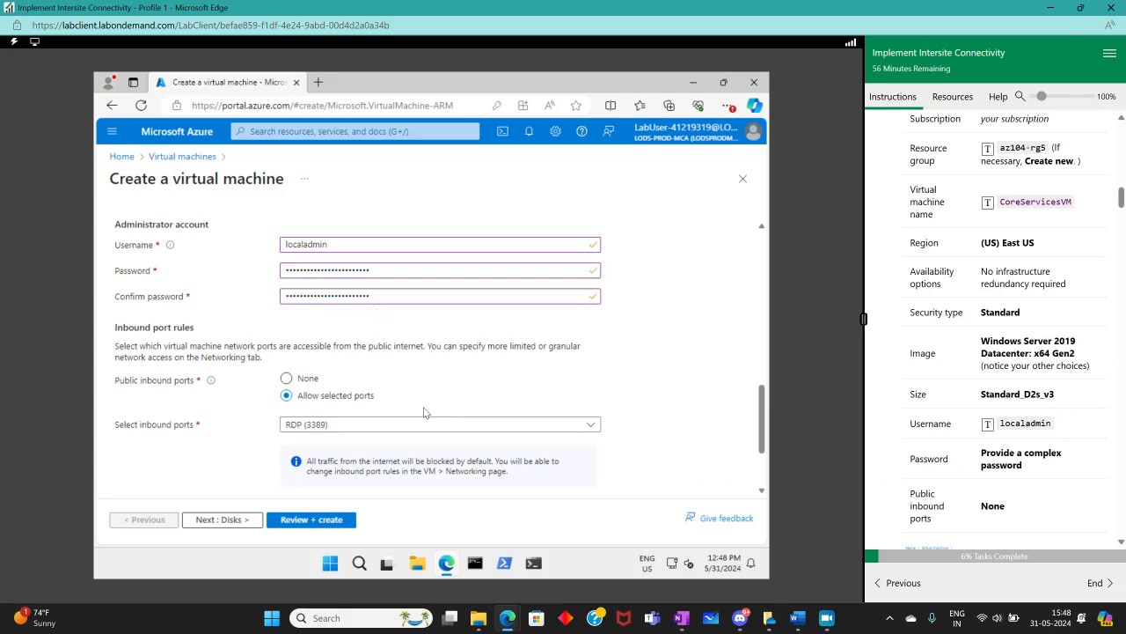
pyautogui.scroll(-3, 1125, 433)
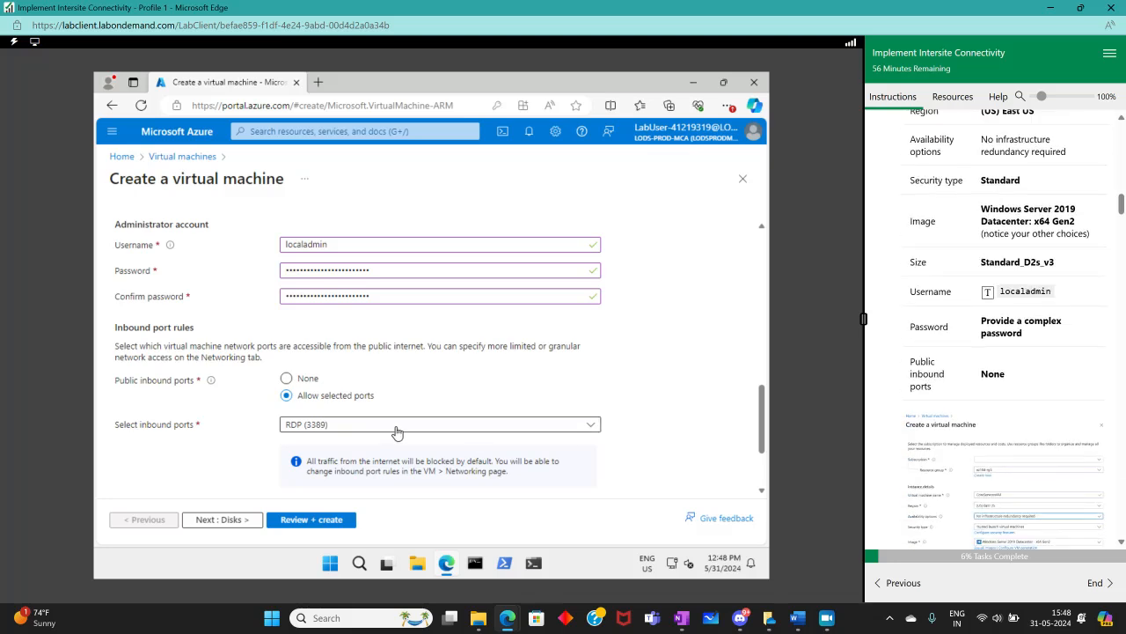
pyautogui.click(286, 378)
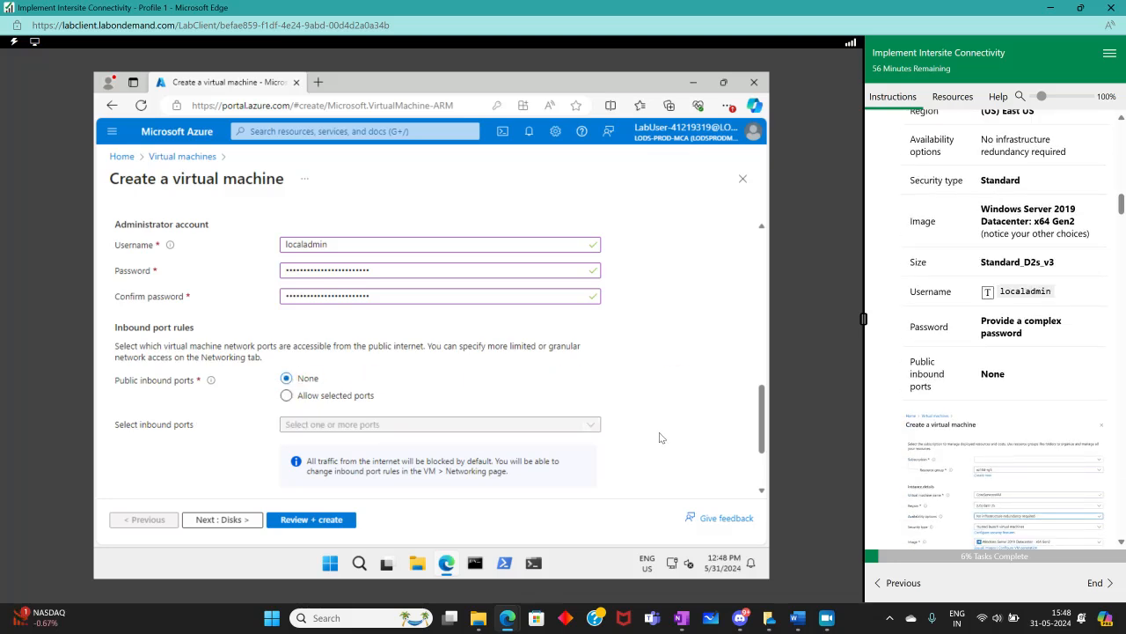
# Accept the default disk settings and mark the lab's Disks task complete
pyautogui.scroll(-6, 1069, 368)
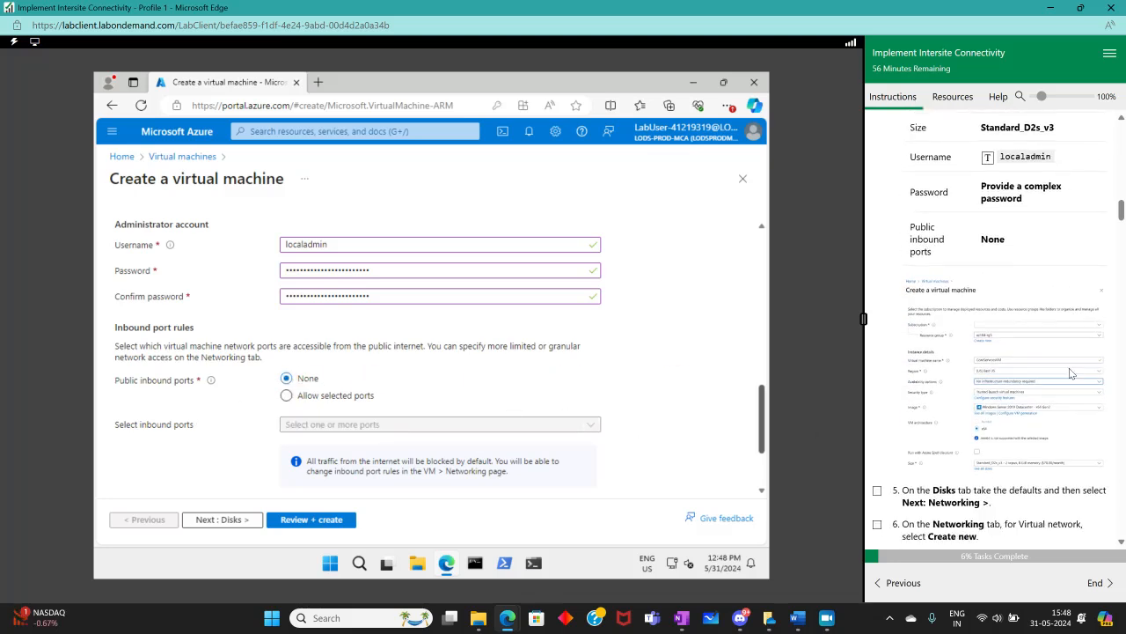
pyautogui.click(220, 519)
pyautogui.click(877, 296)
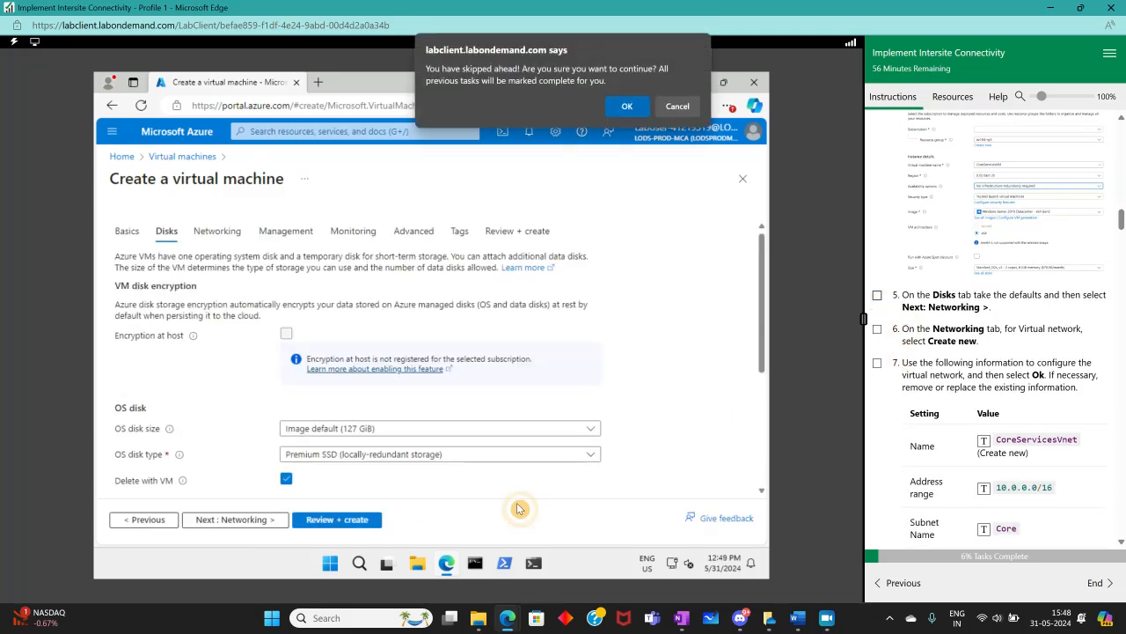
pyautogui.click(621, 105)
# Continue to the Networking tab and tick the corresponding lab instruction as complete
pyautogui.click(221, 521)
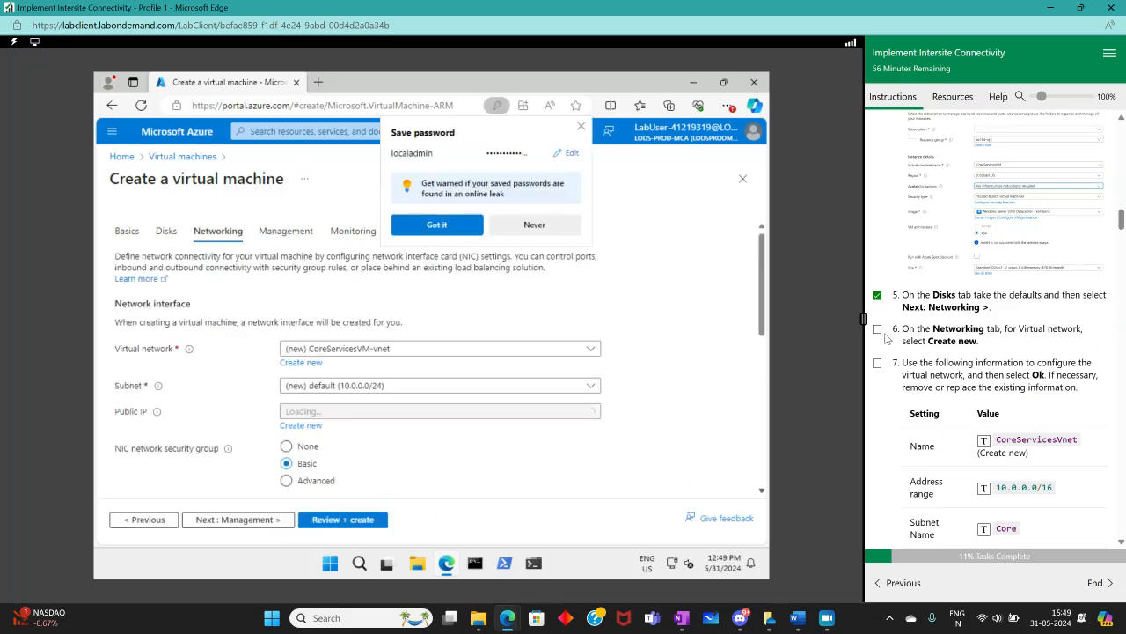
pyautogui.click(531, 224)
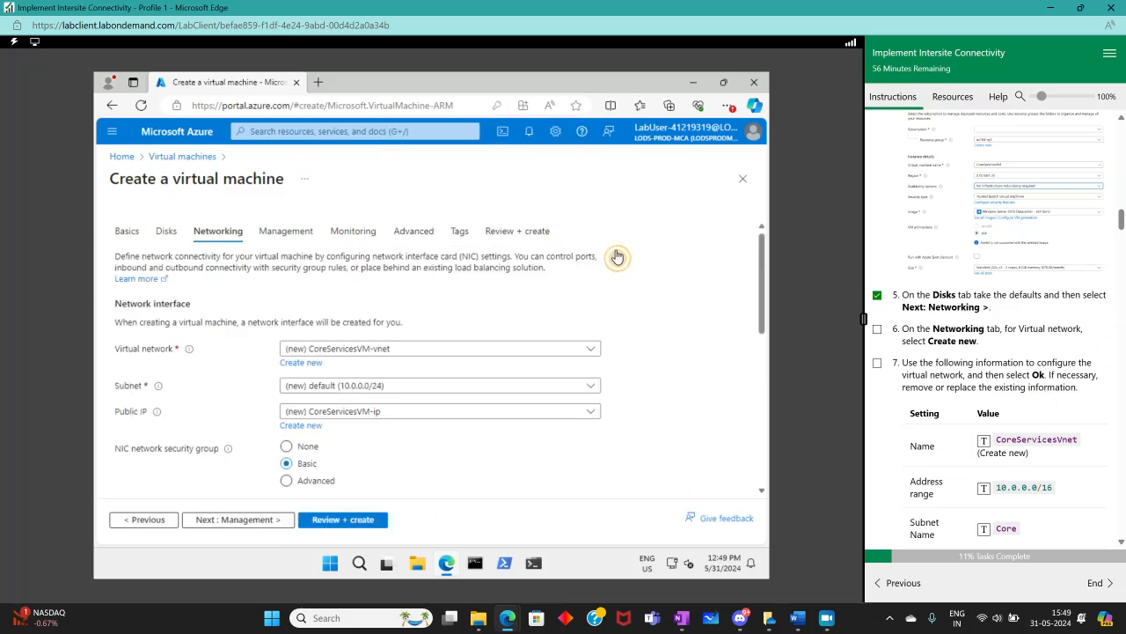
pyautogui.click(877, 329)
# Create a new virtual network for the VM, renaming its default subnet to Core
pyautogui.scroll(-1, 1034, 346)
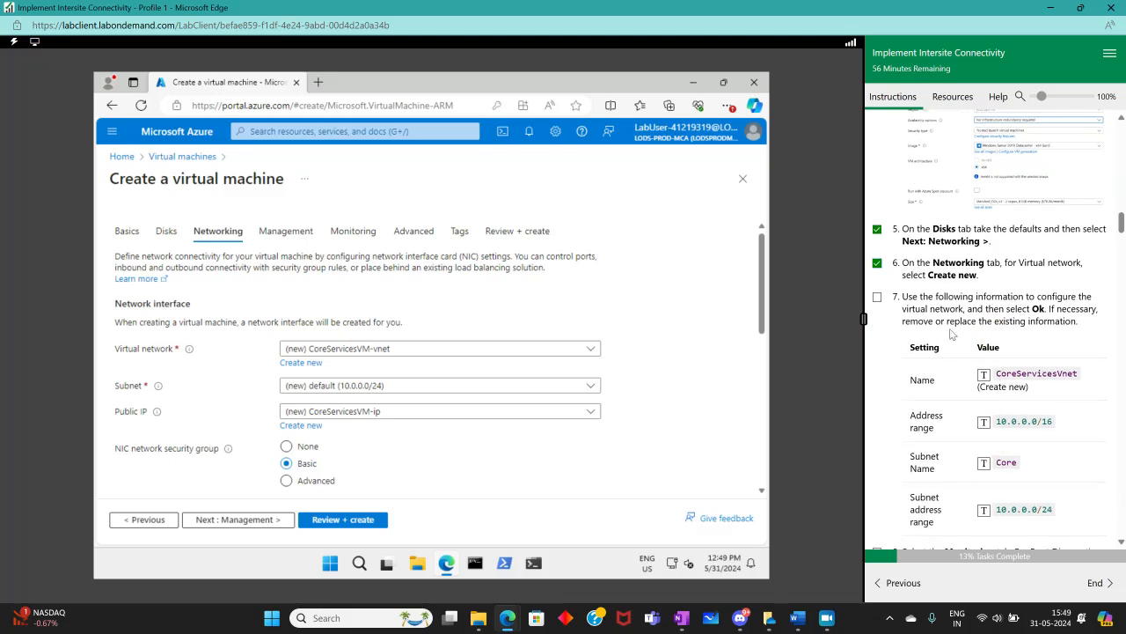
pyautogui.scroll(-1, 986, 363)
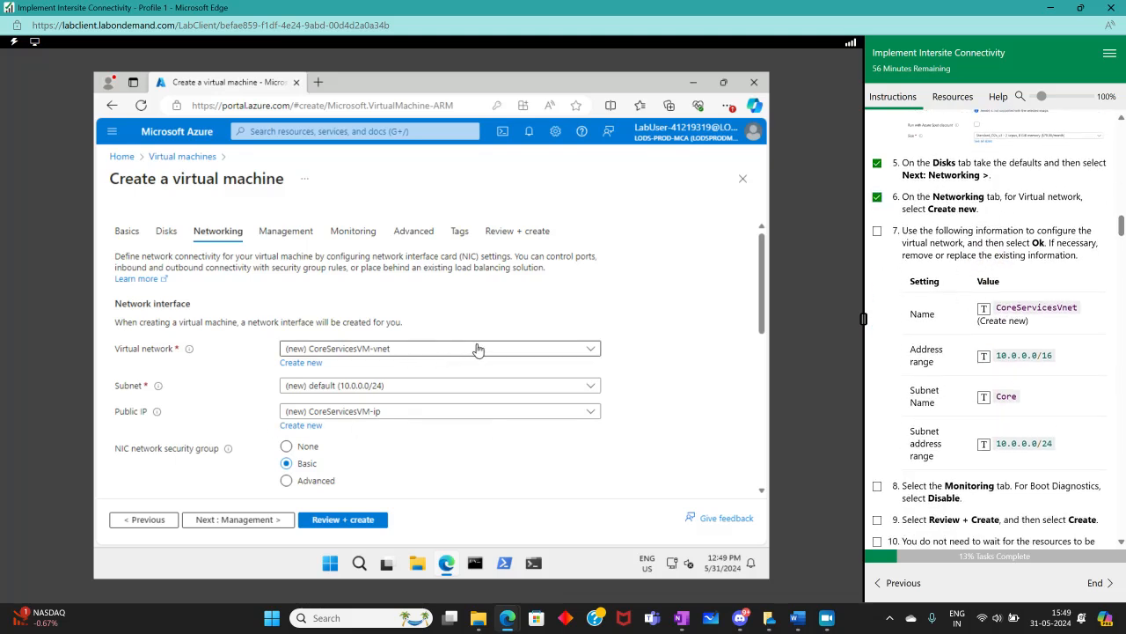
pyautogui.scroll(-1, 485, 346)
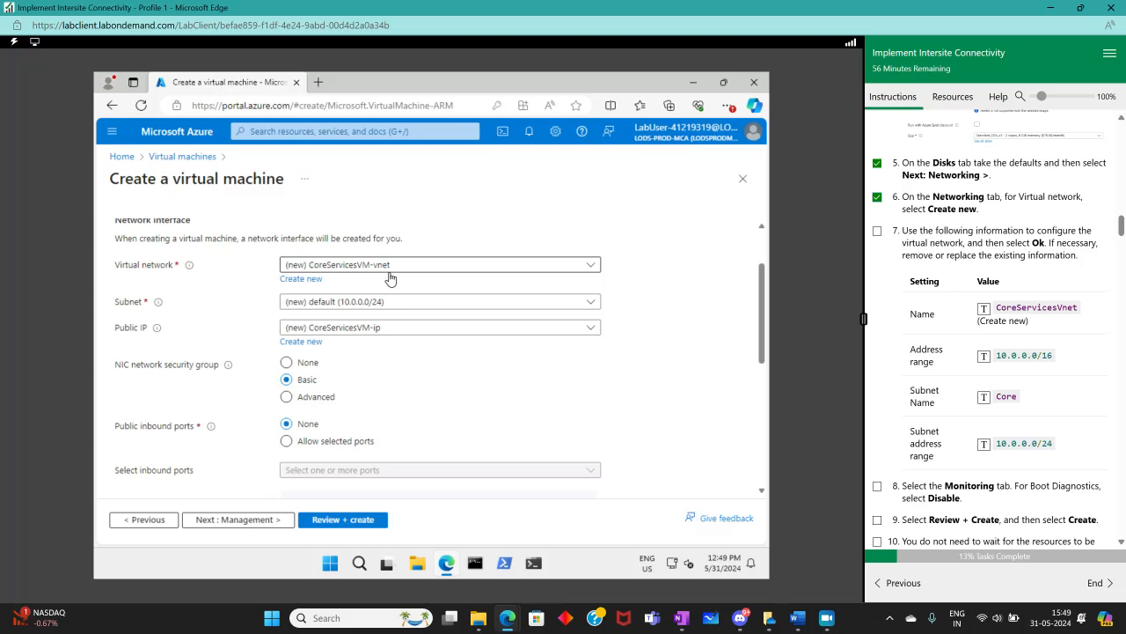
pyautogui.click(306, 284)
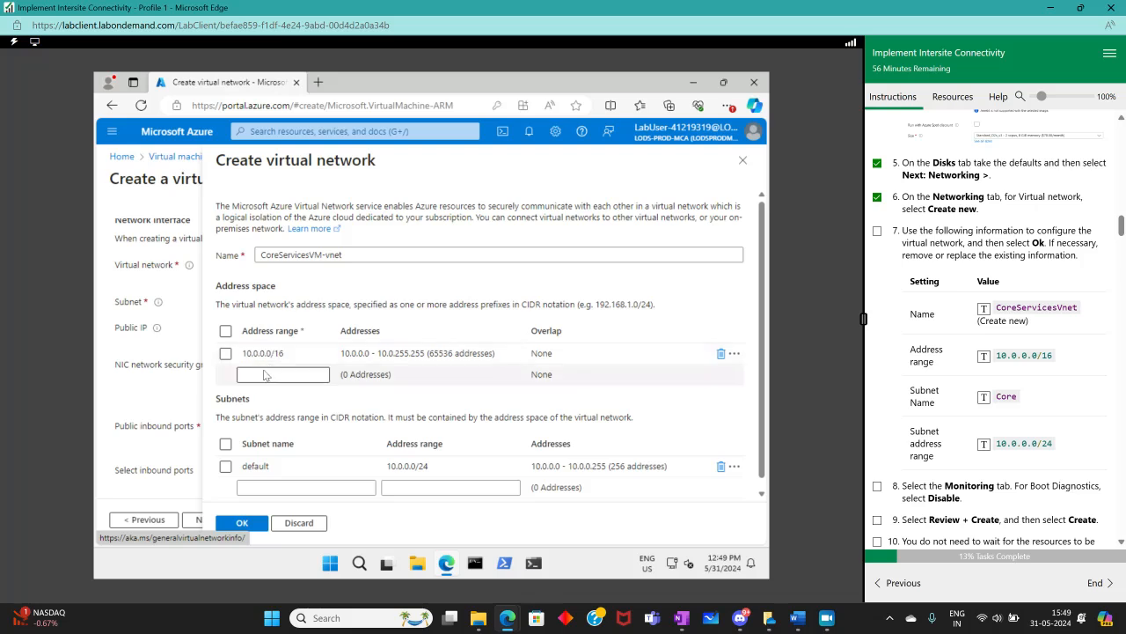
pyautogui.scroll(-1, 253, 414)
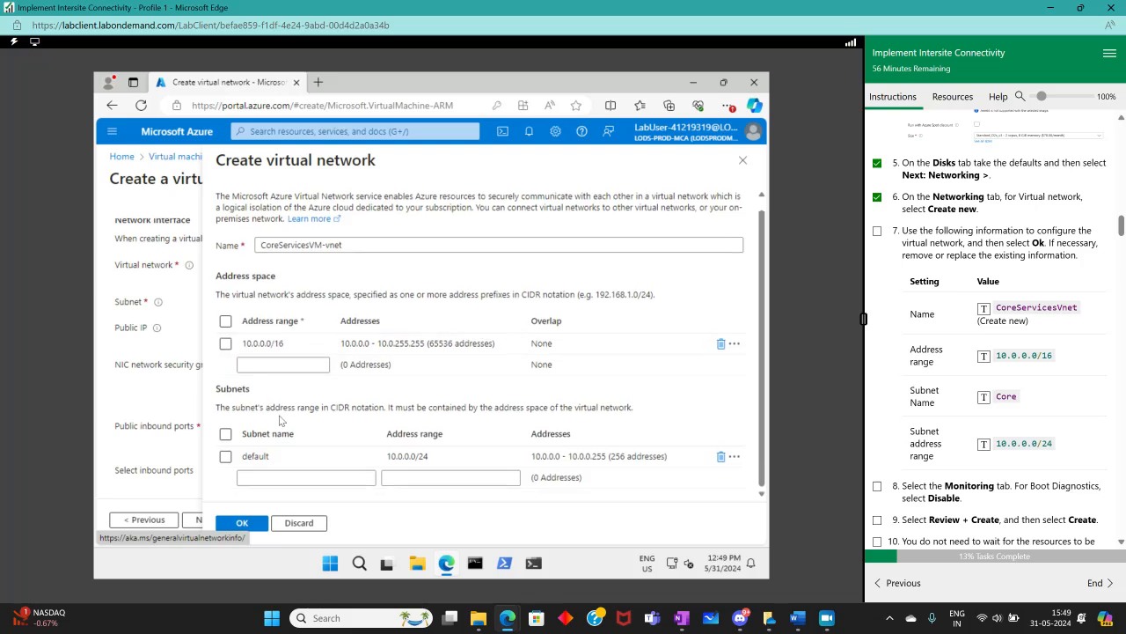
pyautogui.click(332, 461)
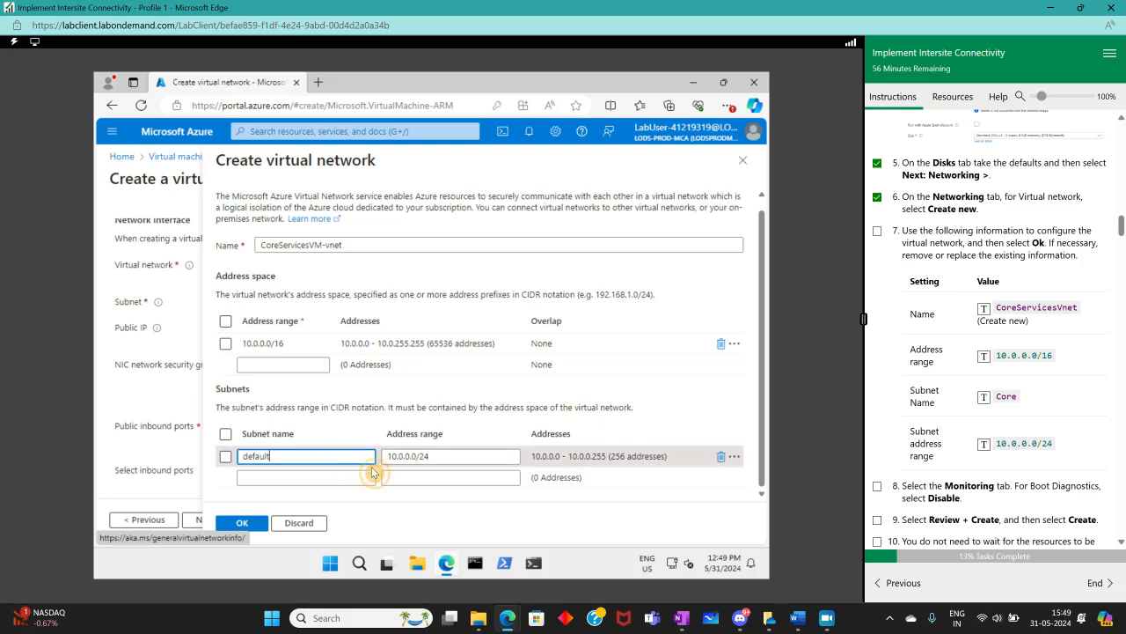
pyautogui.moveTo(299, 457); pyautogui.dragTo(226, 454)
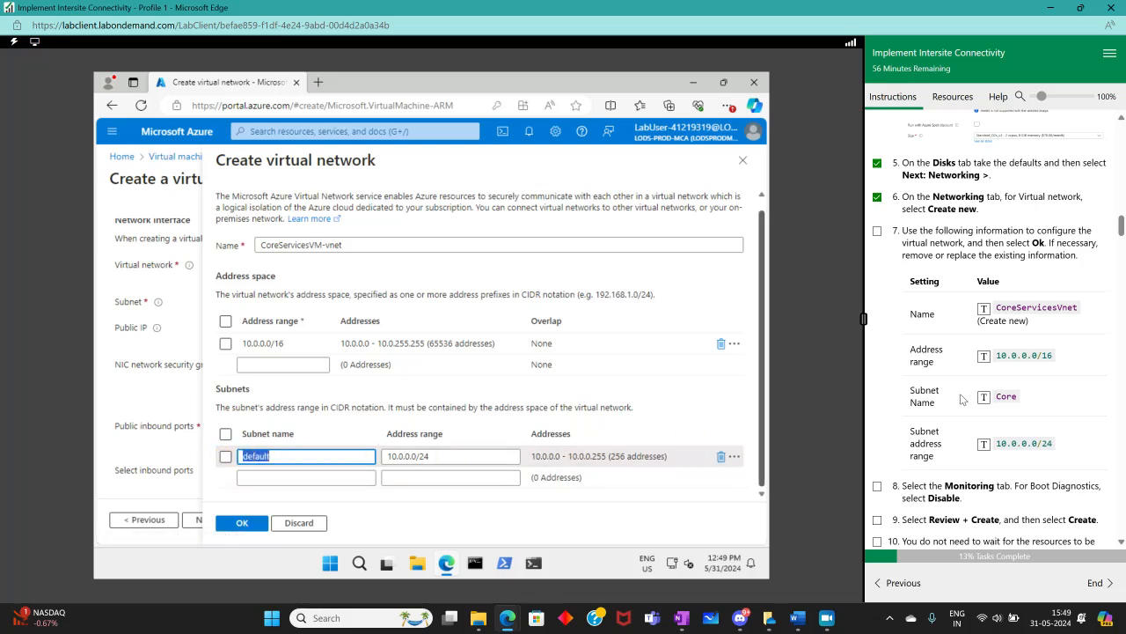
pyautogui.click(1003, 397)
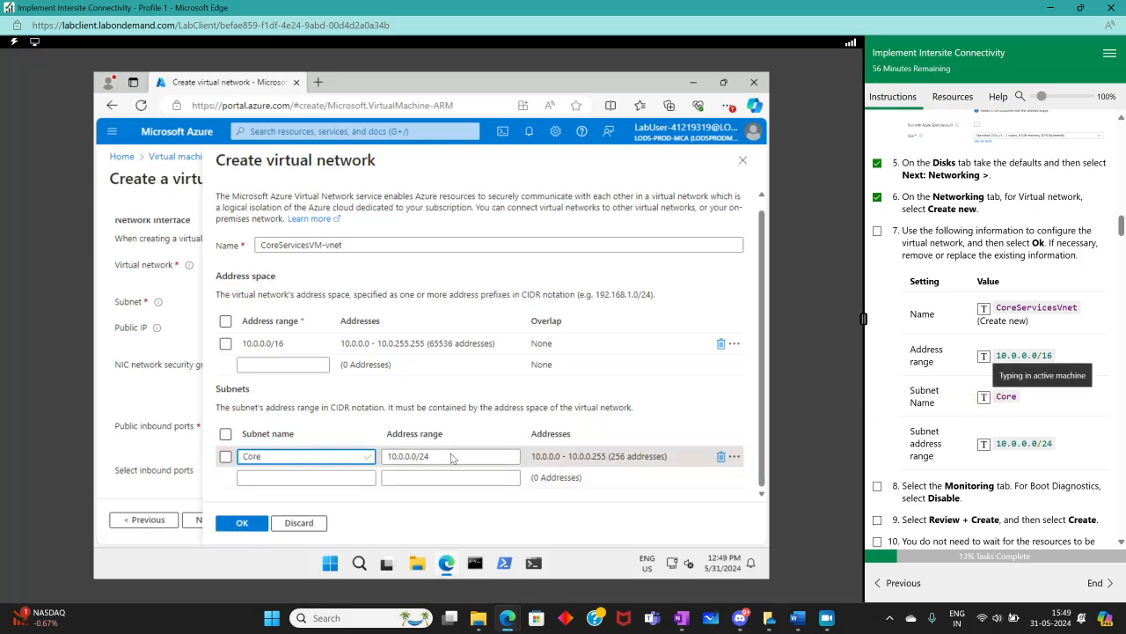
pyautogui.click(240, 526)
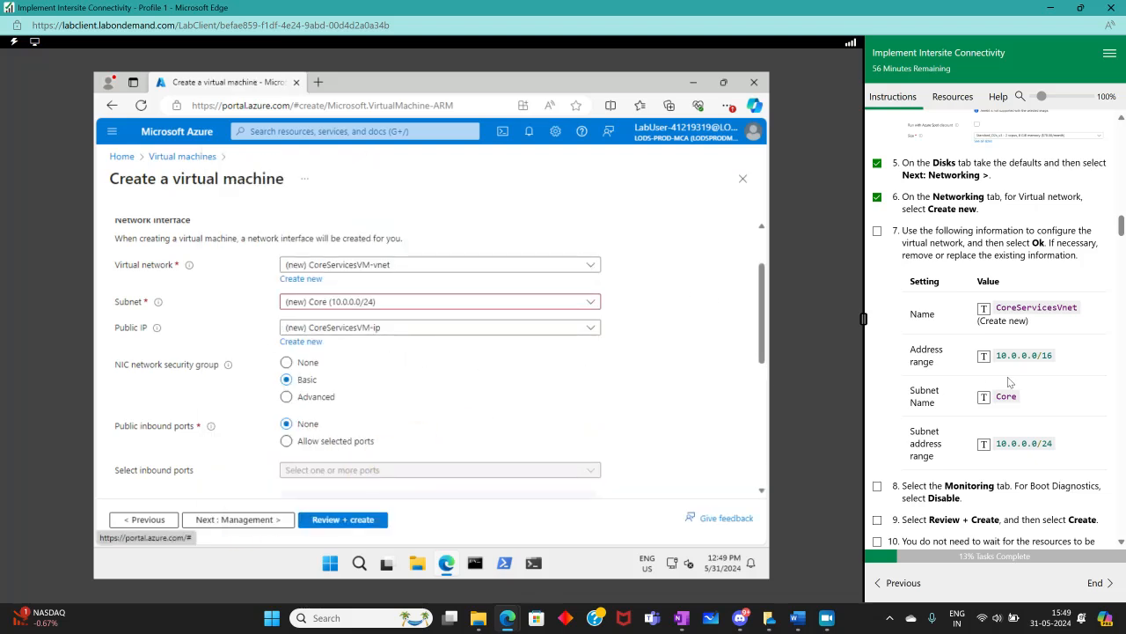
pyautogui.scroll(-3, 1008, 376)
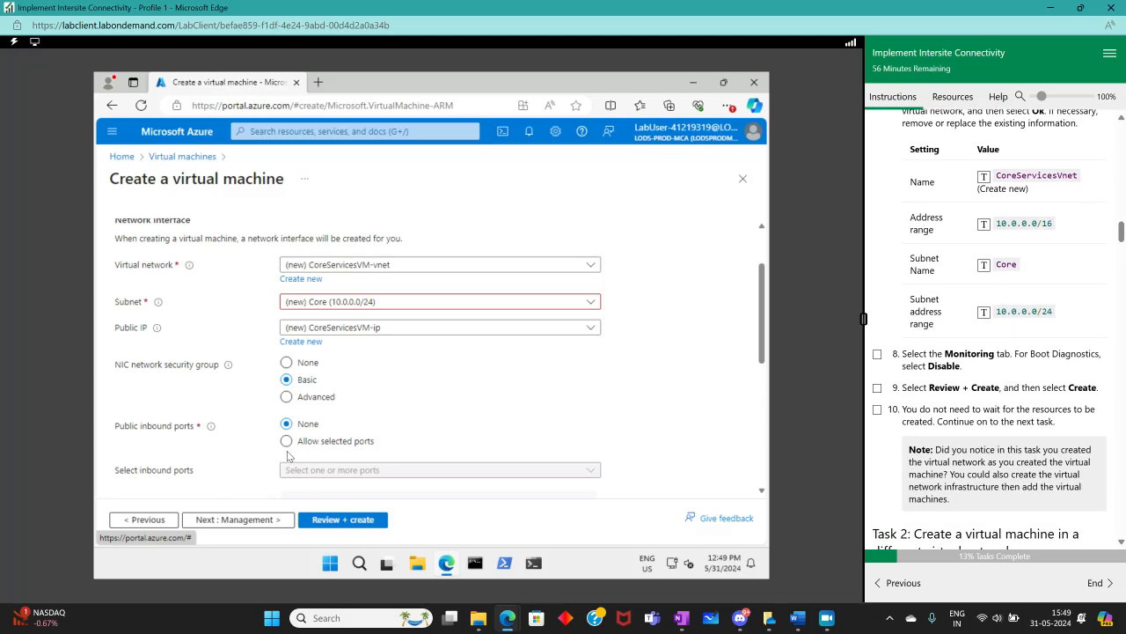
pyautogui.click(243, 520)
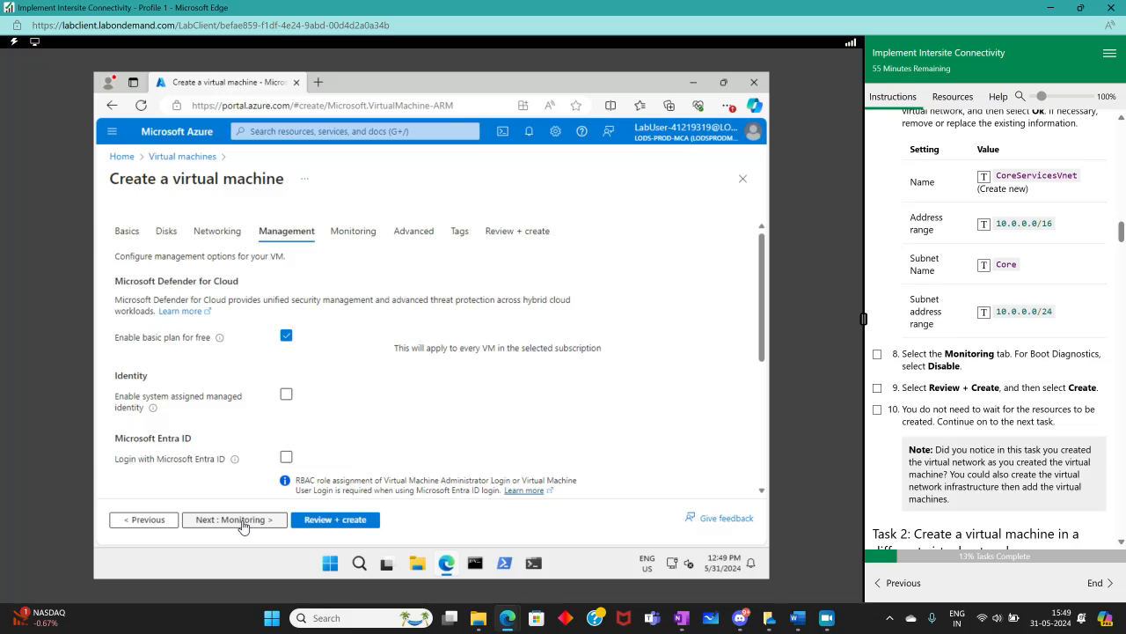
pyautogui.click(141, 521)
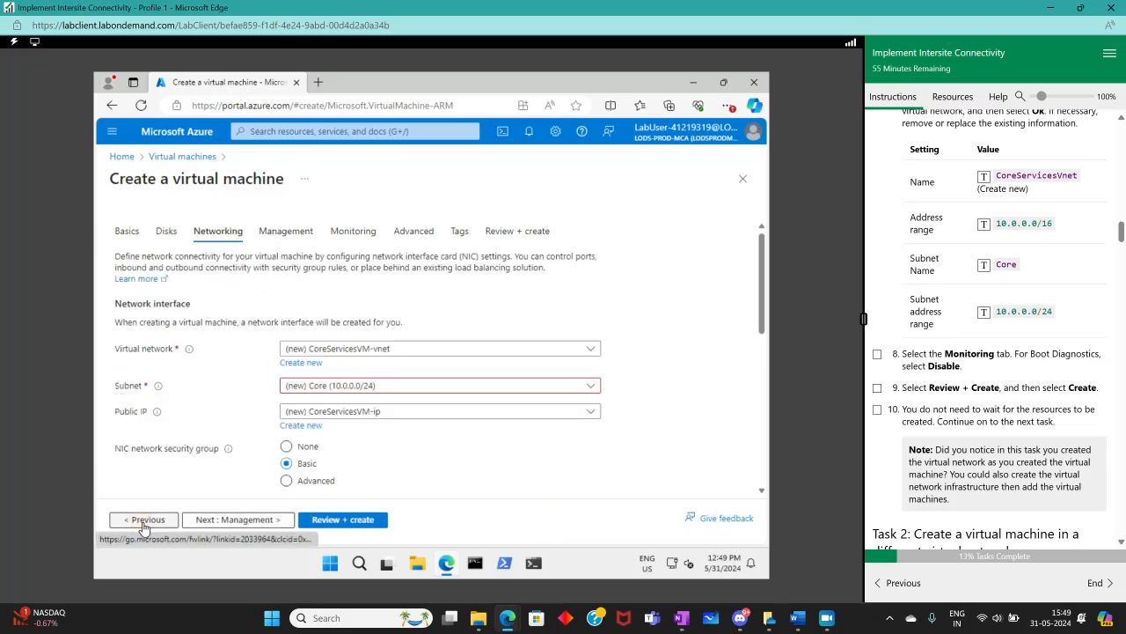
# Disable boot diagnostics on the Monitoring settings
pyautogui.click(353, 231)
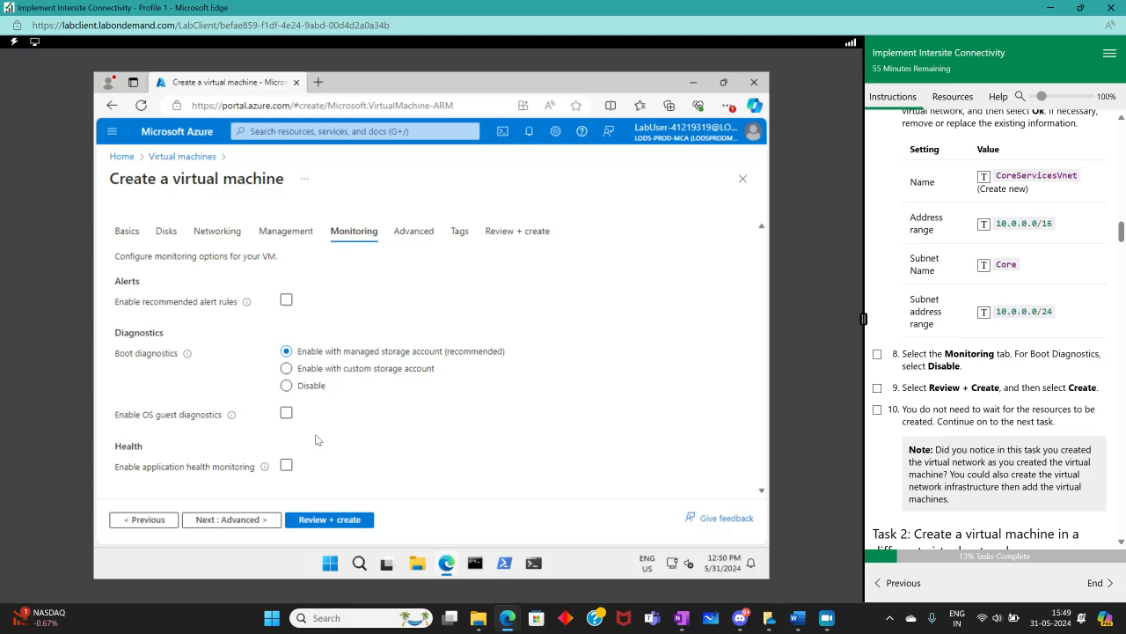
pyautogui.click(286, 386)
# Review and create the CoreServicesVM virtual machine
pyautogui.click(315, 521)
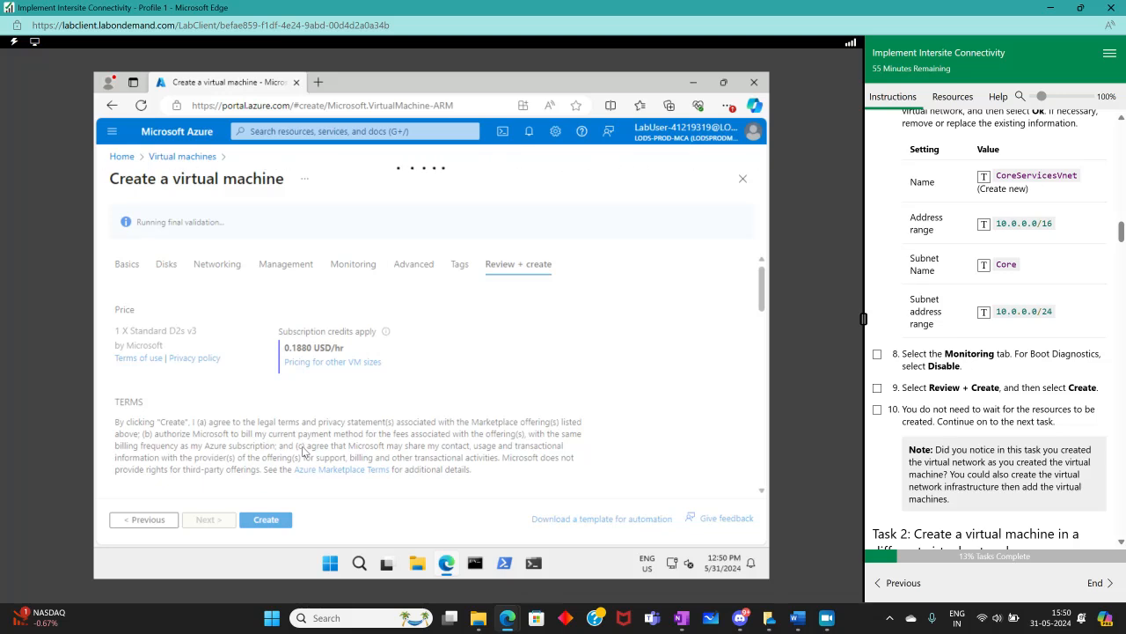
pyautogui.moveTo(836, 617)
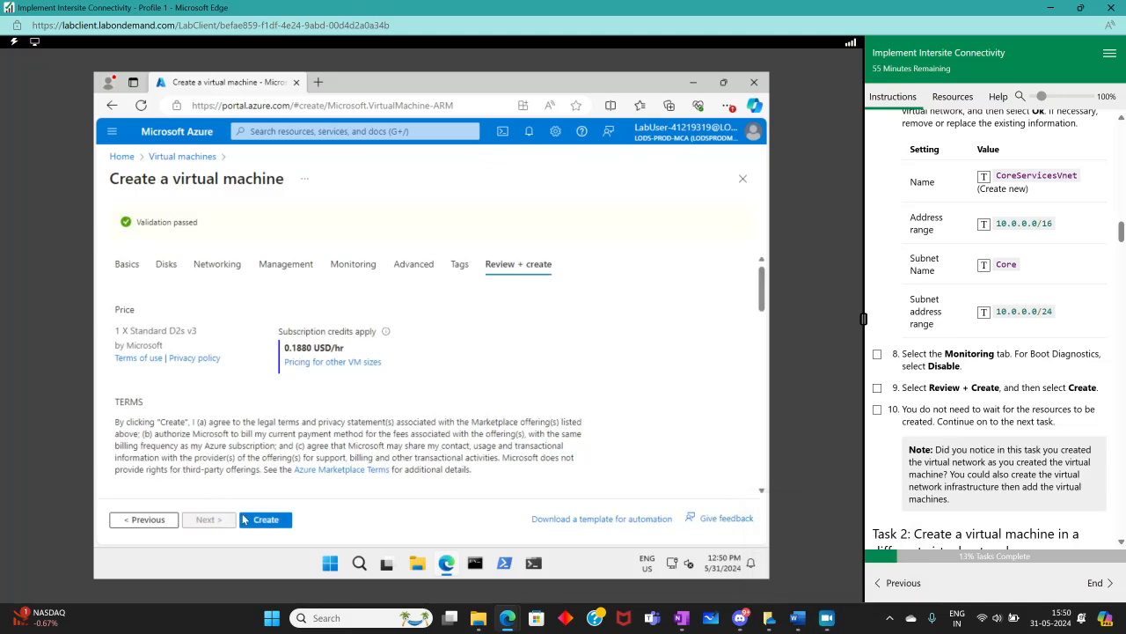
pyautogui.click(245, 520)
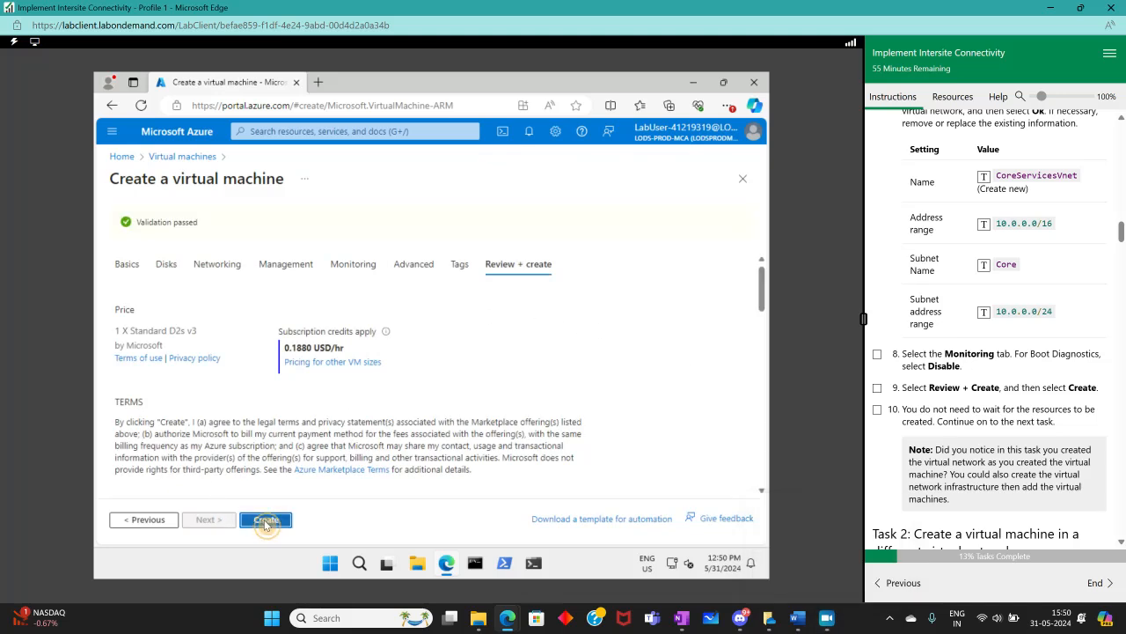
# Mark the final Task 1 lab instruction as complete
pyautogui.click(877, 410)
pyautogui.scroll(-2, 1082, 424)
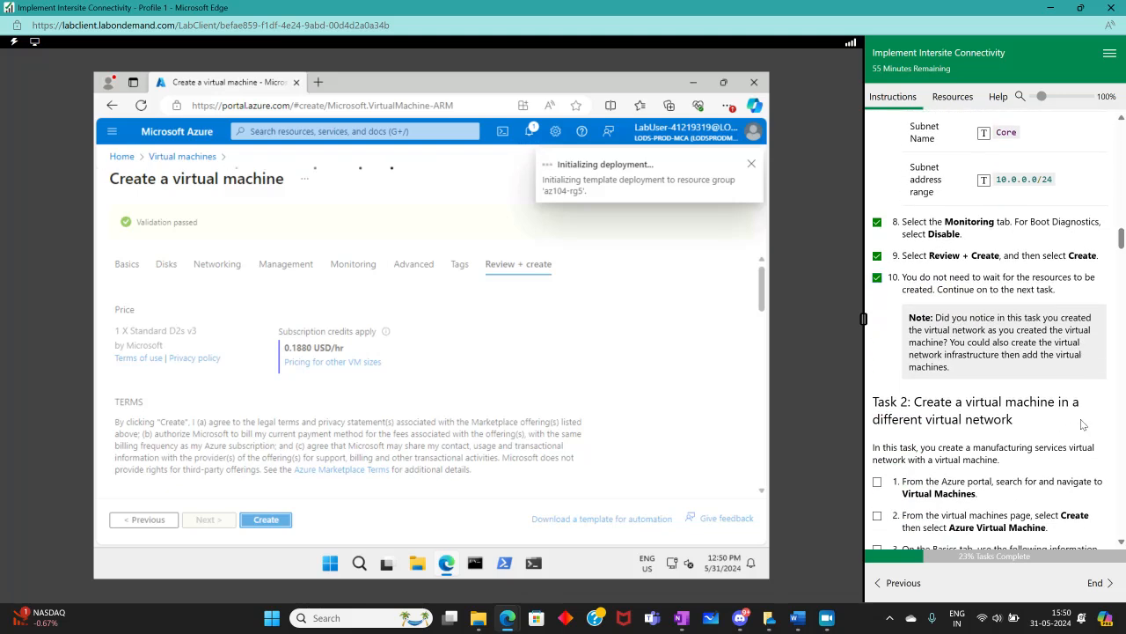
pyautogui.scroll(-3, 1065, 392)
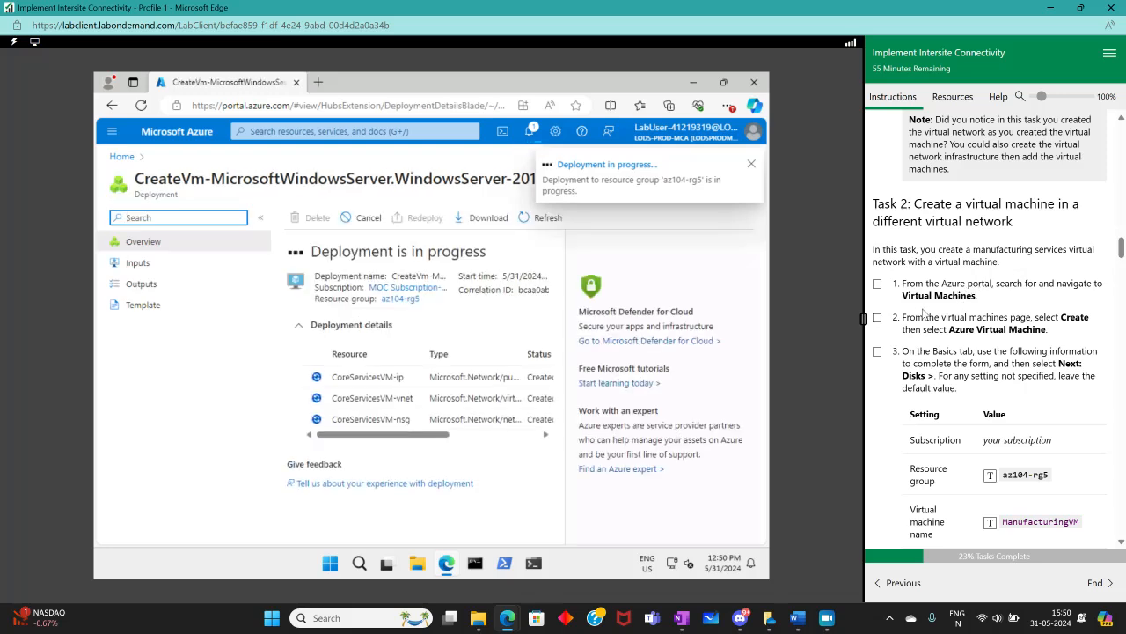
# Open the Virtual machines service and tick the first Task 2 instruction as complete
pyautogui.click(315, 130)
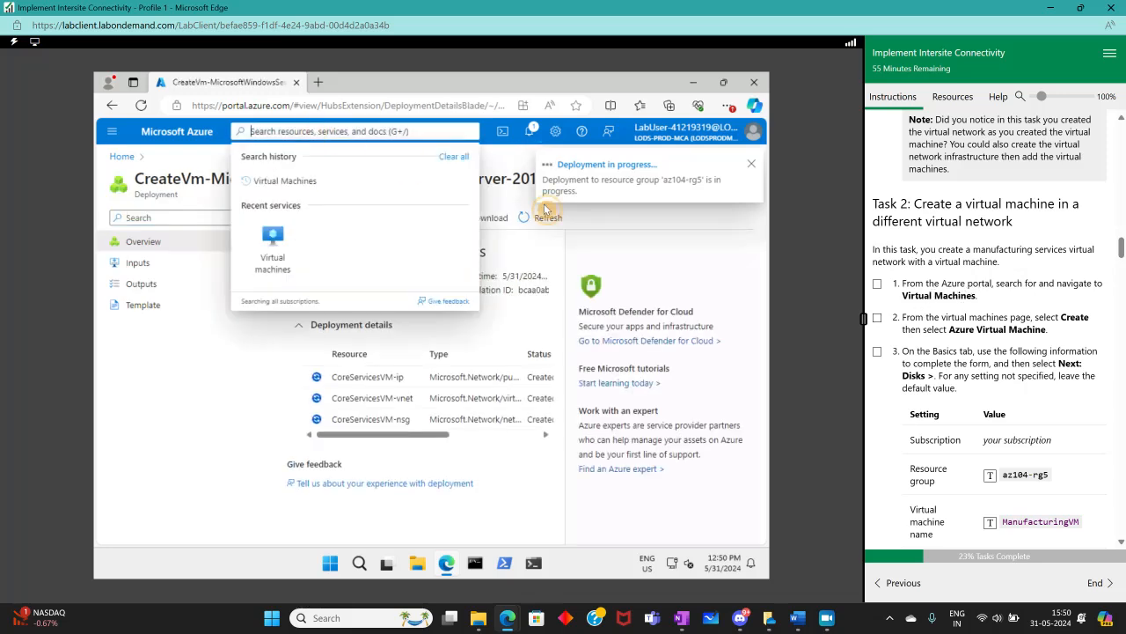
pyautogui.click(275, 244)
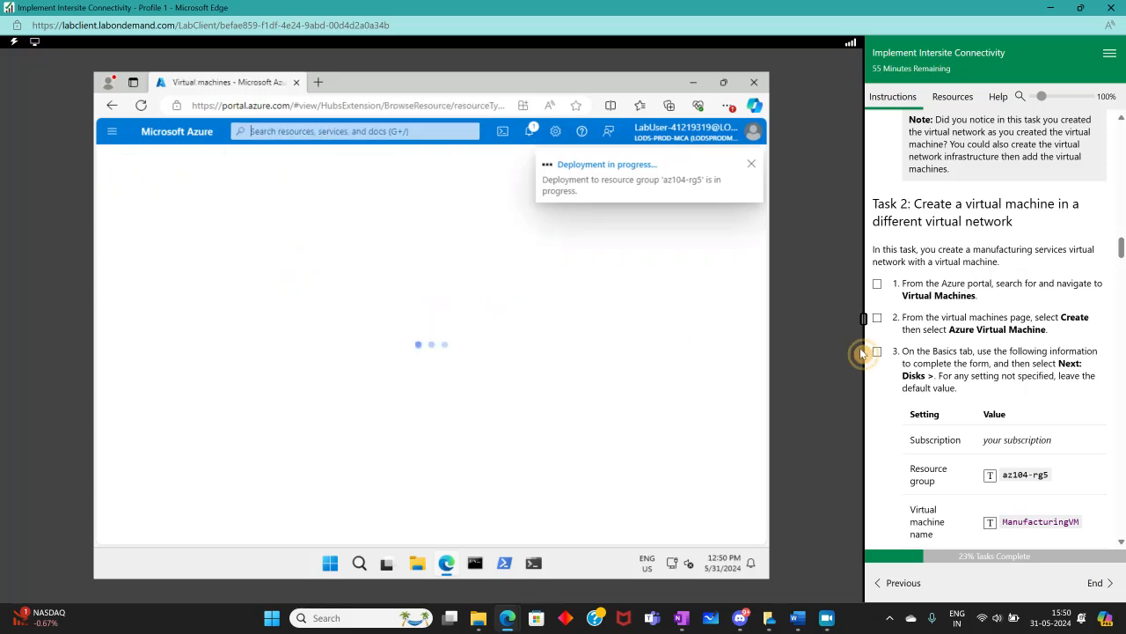
pyautogui.click(877, 283)
pyautogui.scroll(-2, 990, 296)
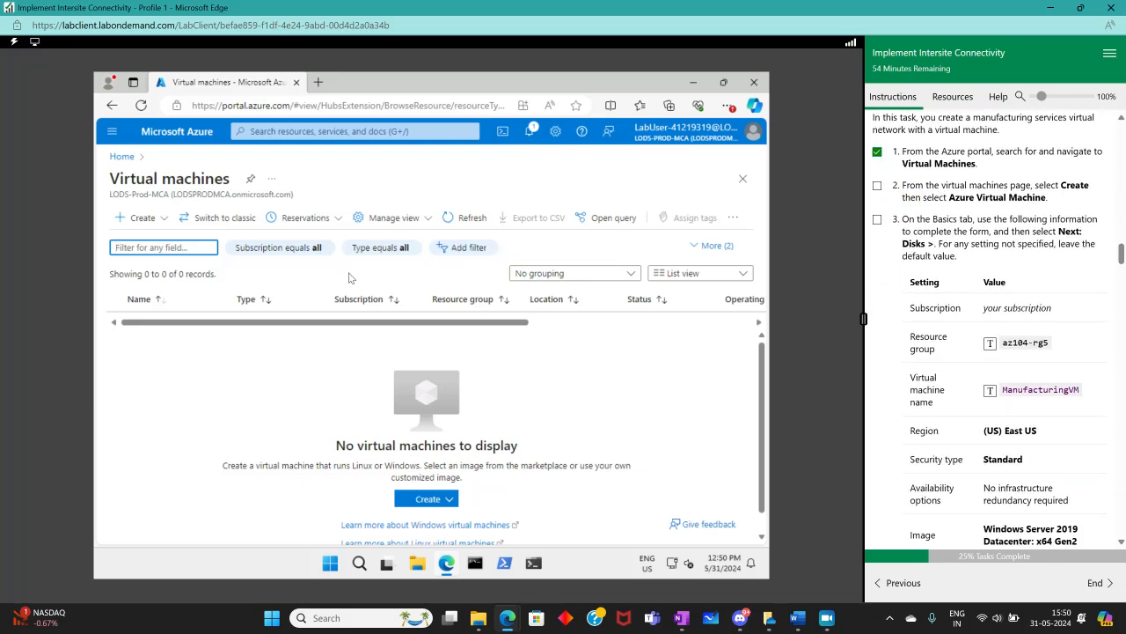
# Start creating a new Azure virtual machine and tick the corresponding instruction
pyautogui.click(134, 217)
pyautogui.click(157, 243)
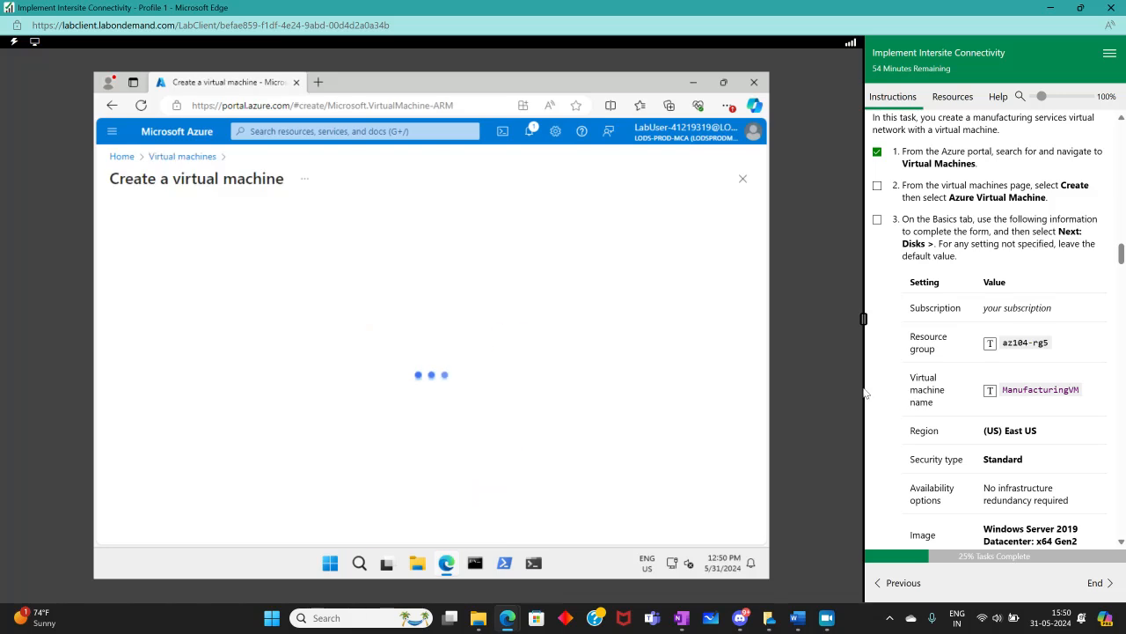
pyautogui.click(877, 185)
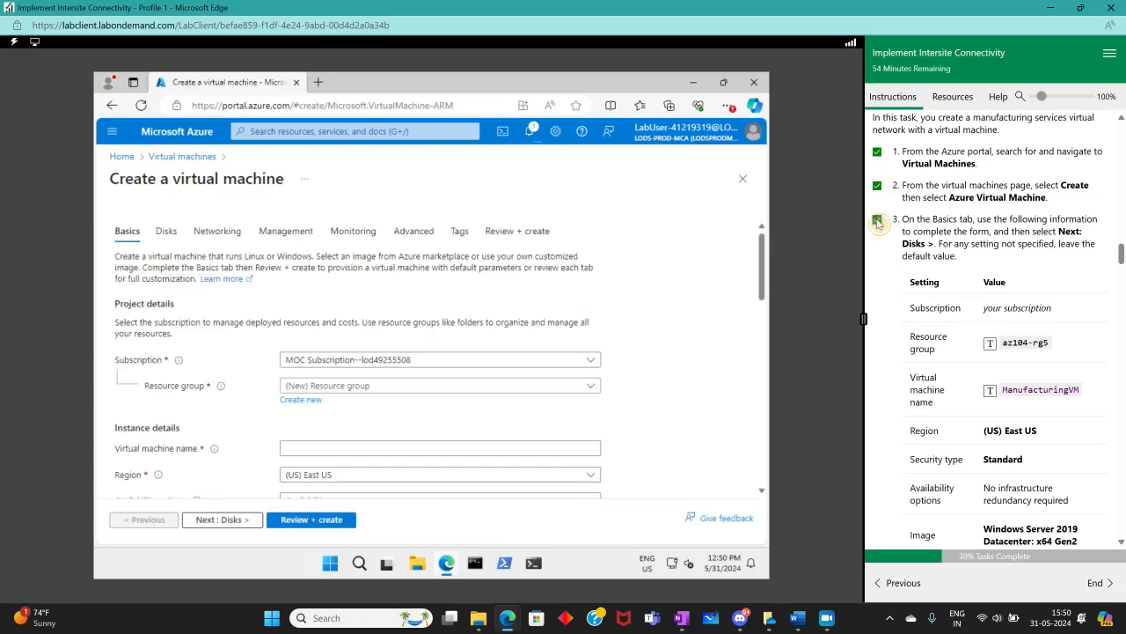
# Set the virtual machine's resource group to az104-rg5
pyautogui.scroll(-1, 912, 304)
pyautogui.scroll(-1, 407, 393)
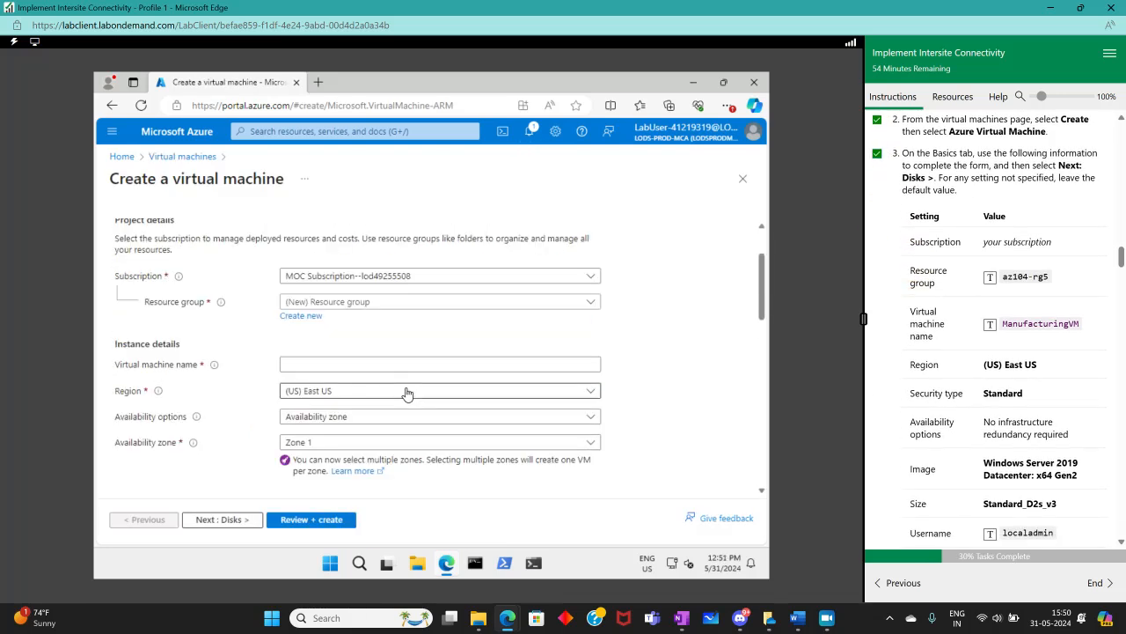
pyautogui.click(392, 304)
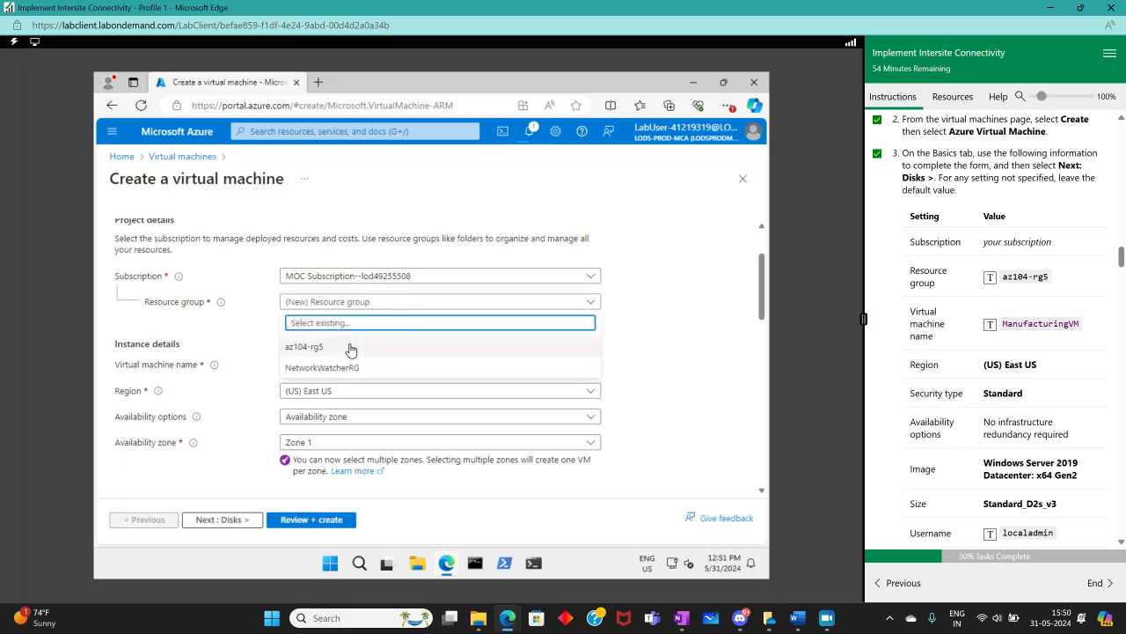
pyautogui.click(350, 348)
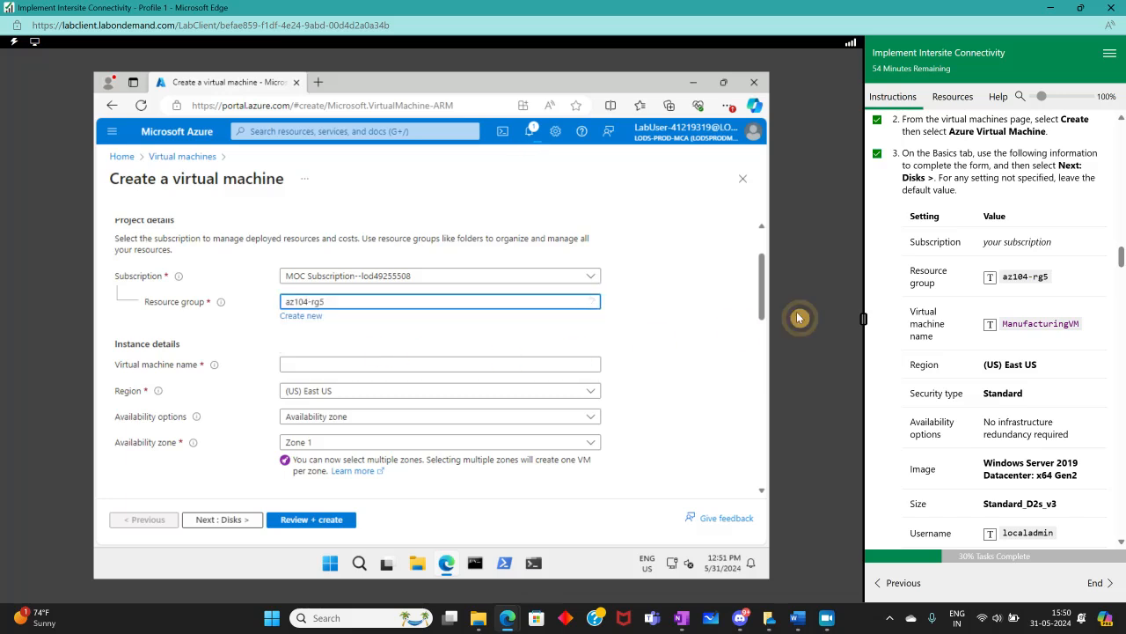
# Name the virtual machine ManufacturingVM
pyautogui.click(322, 364)
pyautogui.click(991, 324)
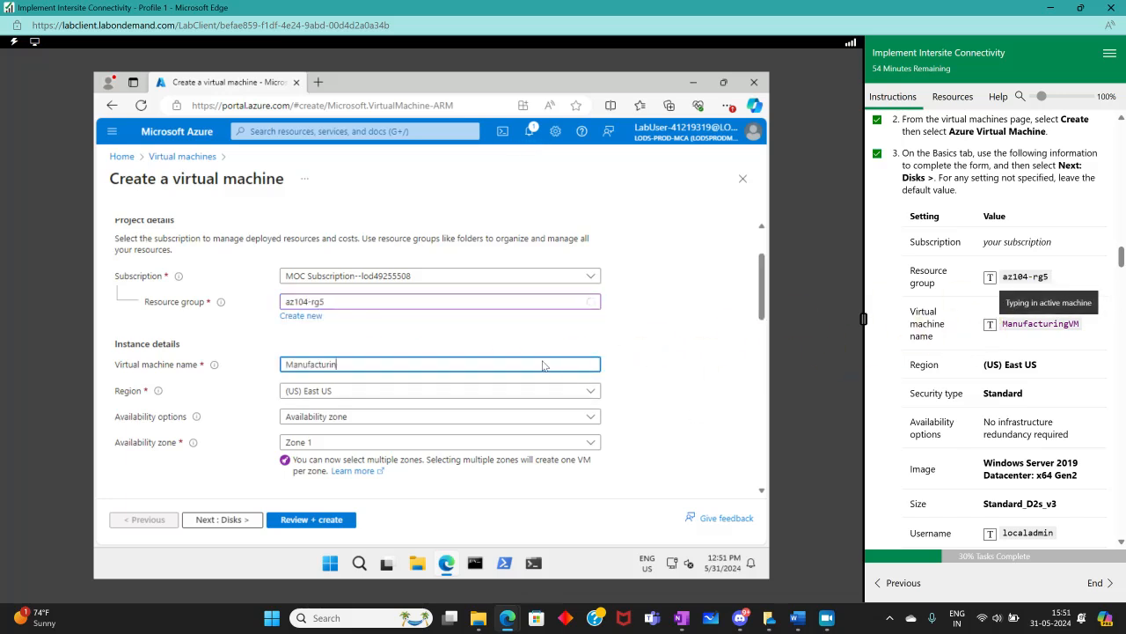
pyautogui.scroll(-1, 650, 370)
pyautogui.scroll(-1, 1024, 350)
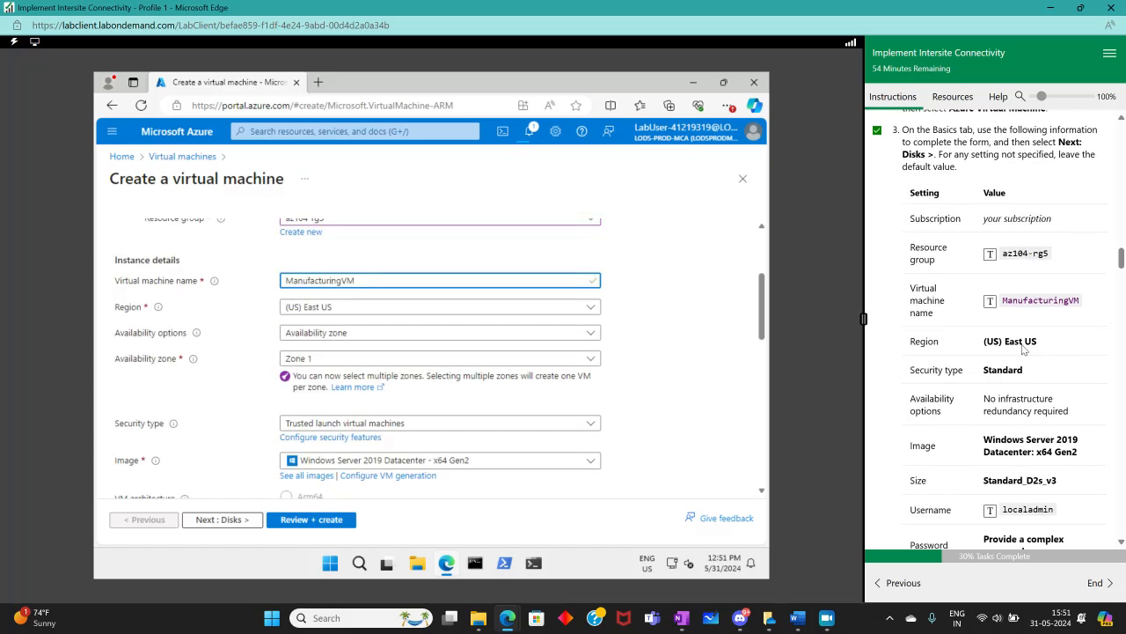
# Set availability options to No infrastructure redundancy required and security type to Standard
pyautogui.scroll(-1, 1023, 350)
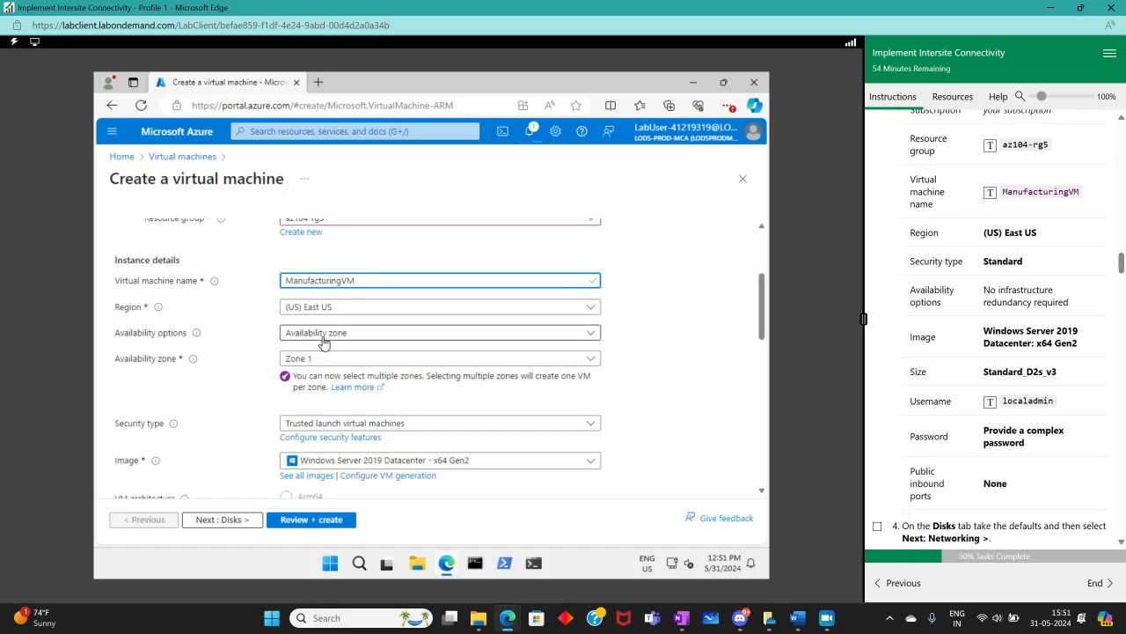
pyautogui.click(323, 334)
pyautogui.click(306, 350)
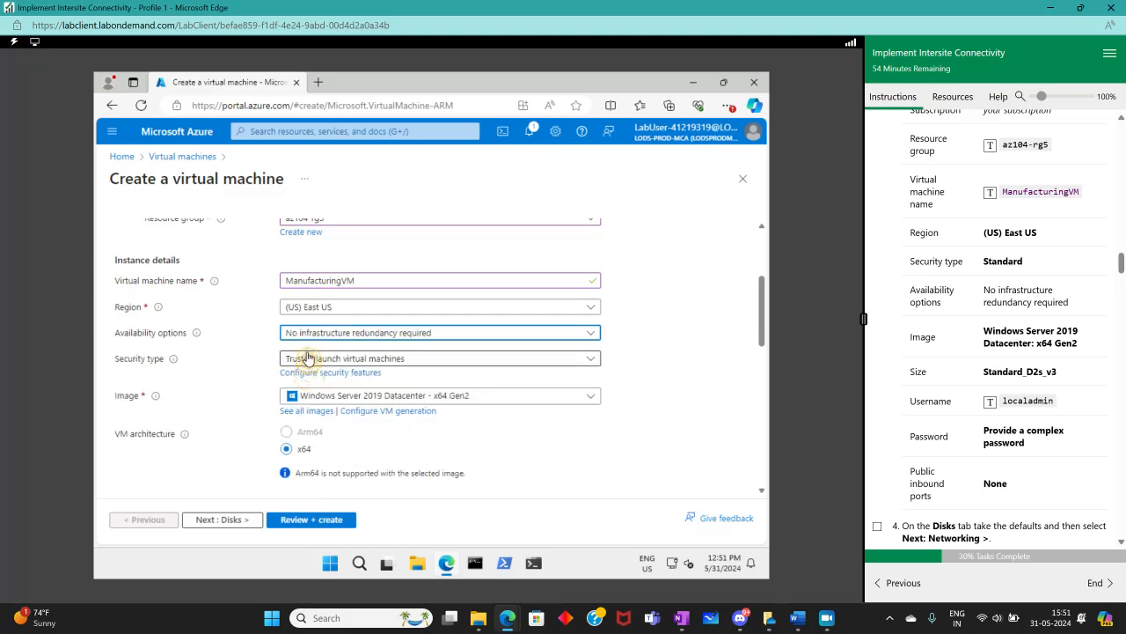
pyautogui.click(335, 359)
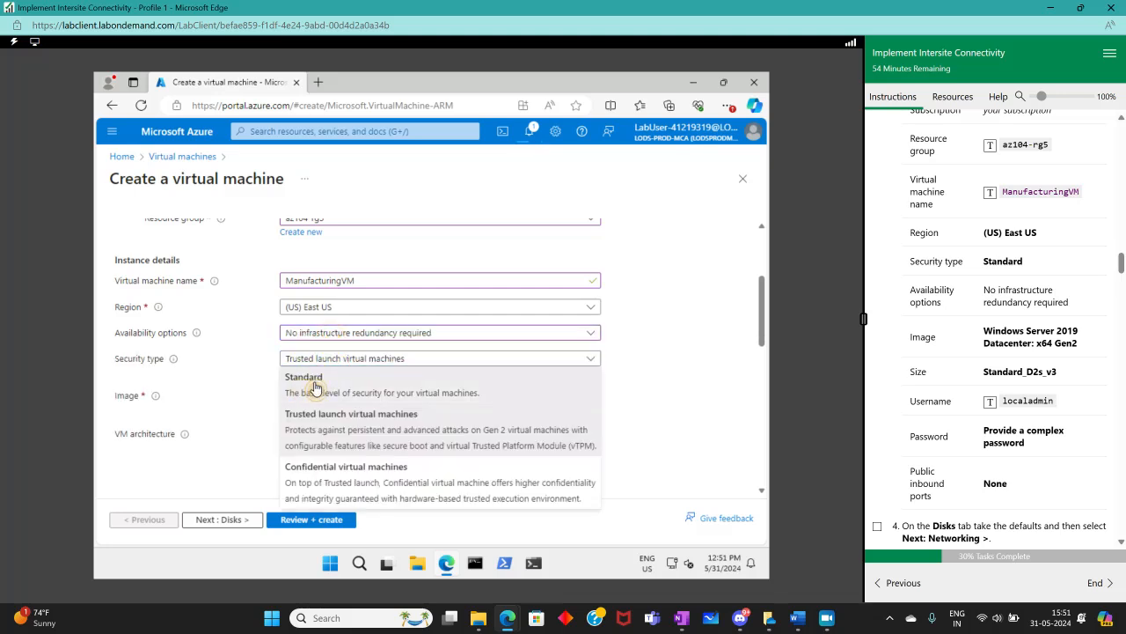
pyautogui.click(322, 384)
# Enter localadmin as the administrator account username
pyautogui.scroll(-3, 472, 370)
pyautogui.scroll(2, 472, 311)
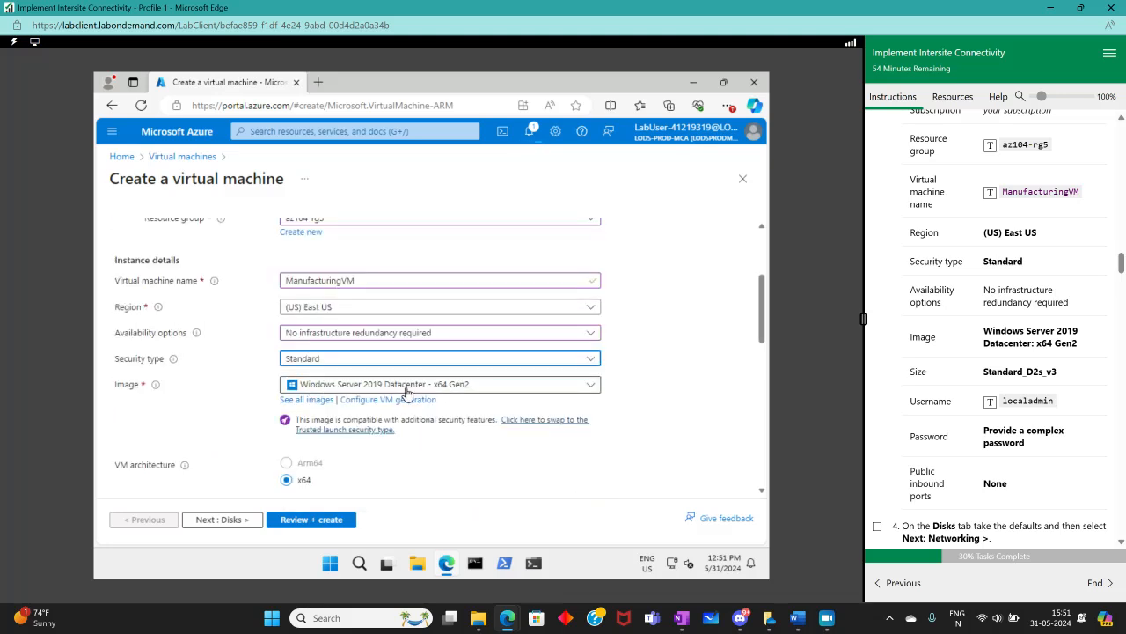
pyautogui.scroll(-1, 538, 396)
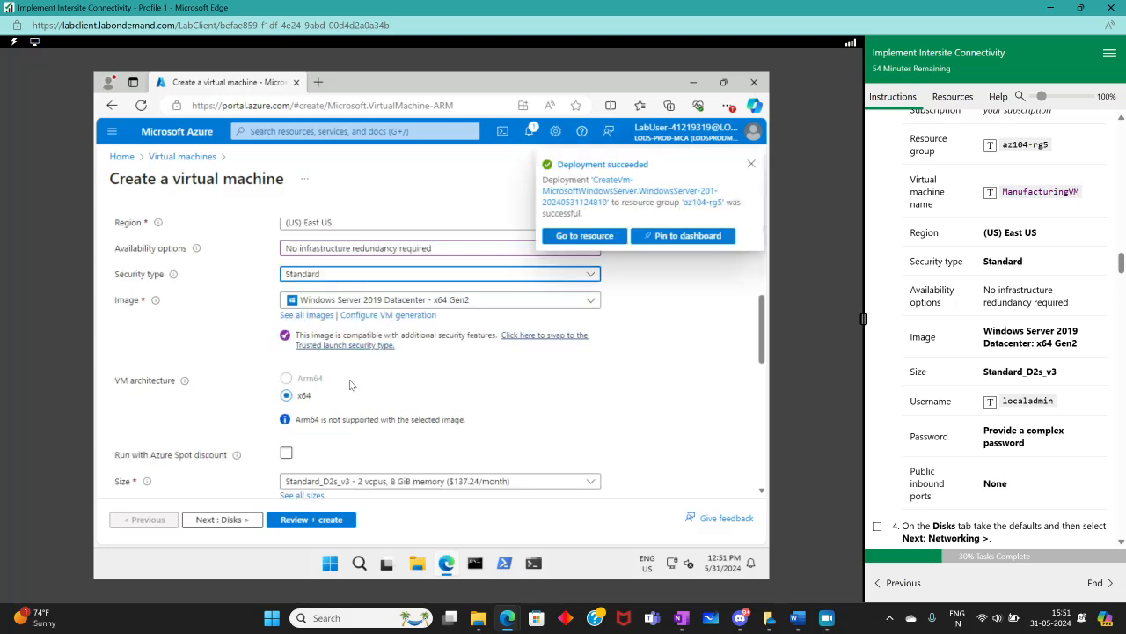
pyautogui.scroll(-1, 352, 449)
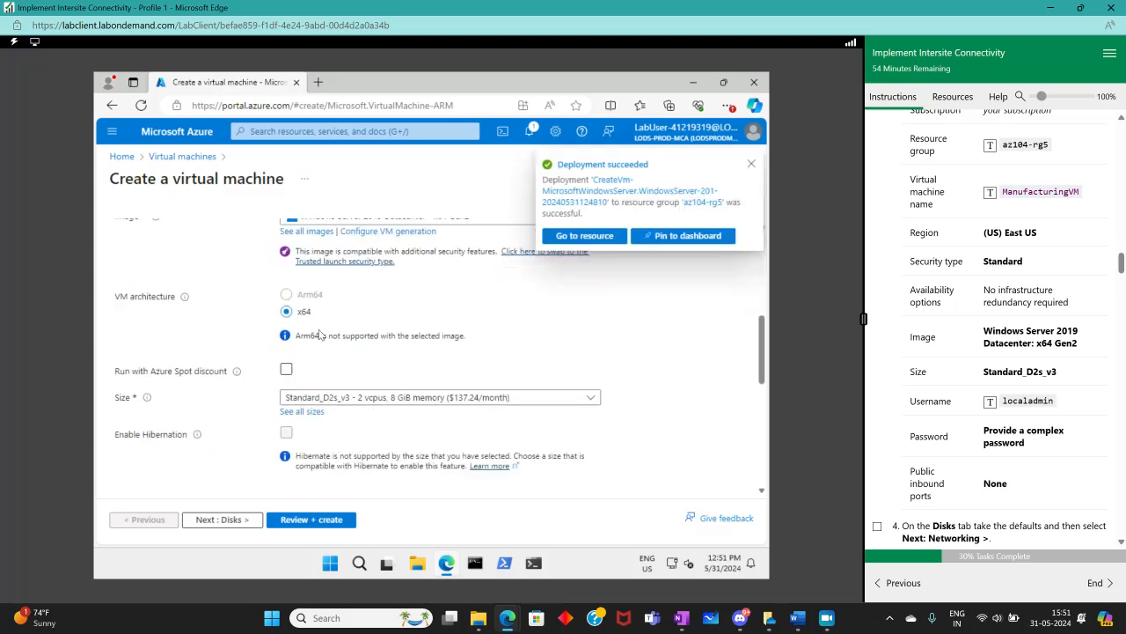
pyautogui.scroll(-1, 341, 460)
pyautogui.scroll(-1, 473, 440)
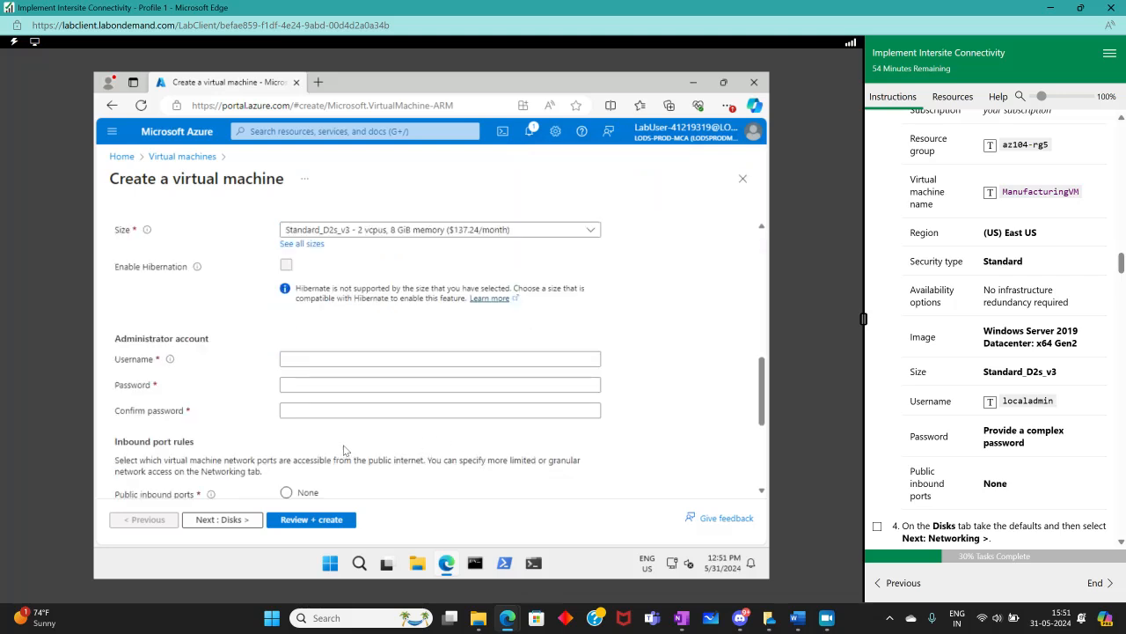
pyautogui.click(340, 359)
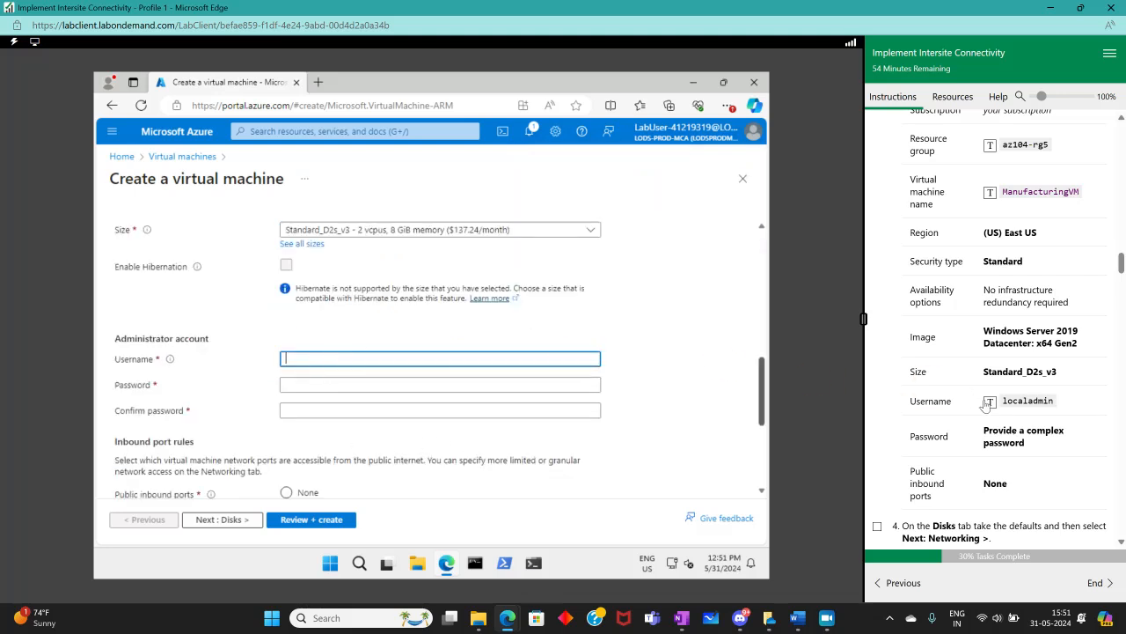
# Enter the administrator password and confirm it
pyautogui.click(380, 385)
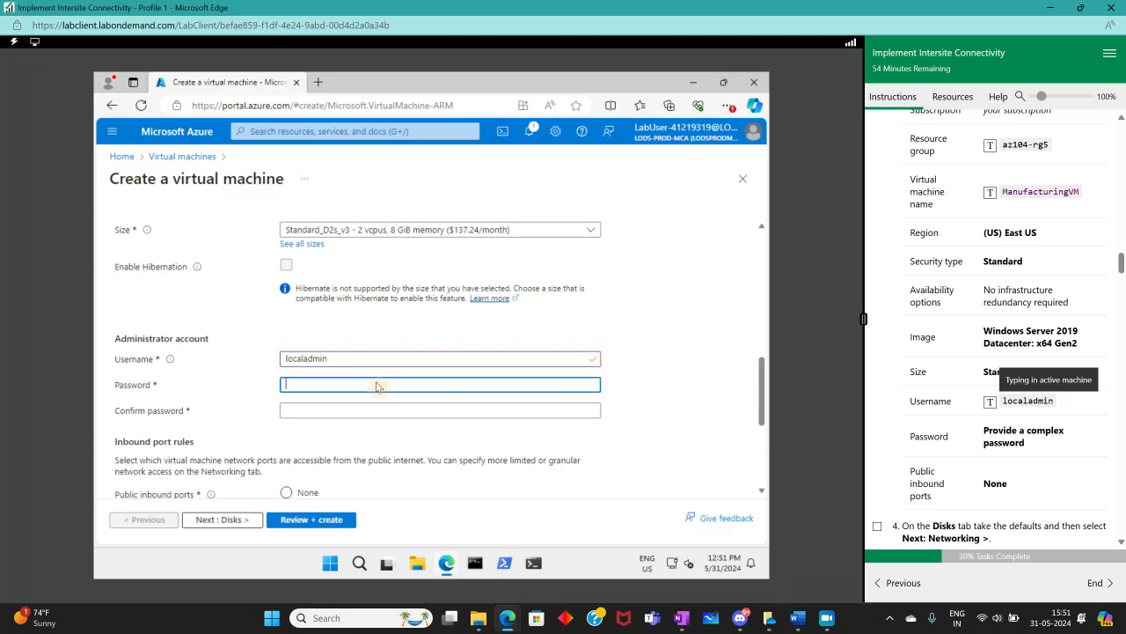
pyautogui.write('•••')
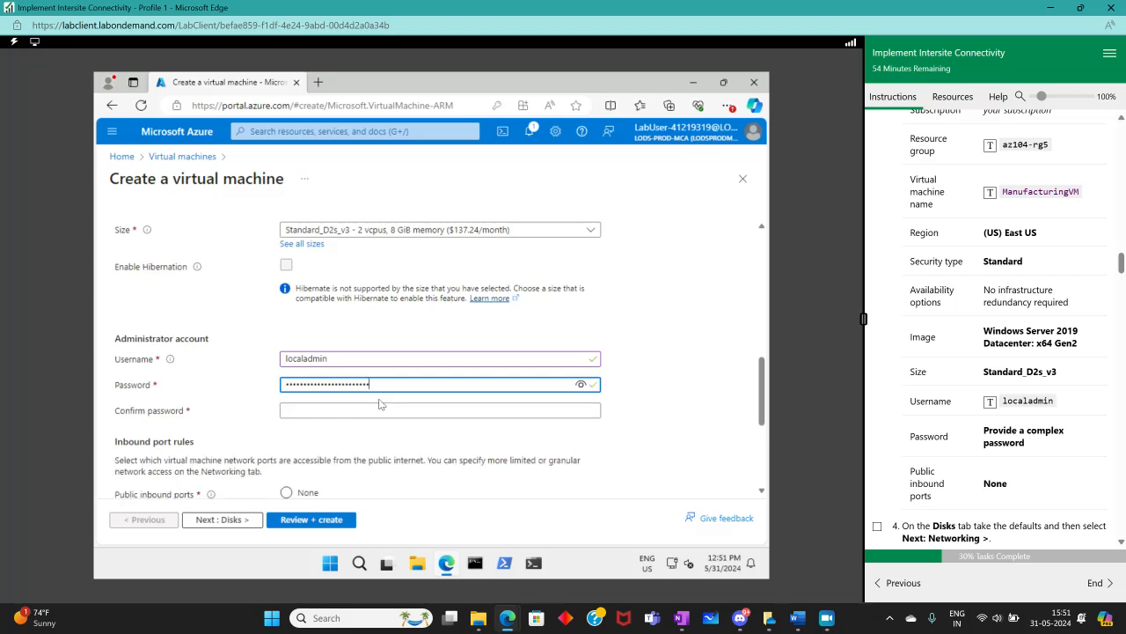
pyautogui.press('Tab')
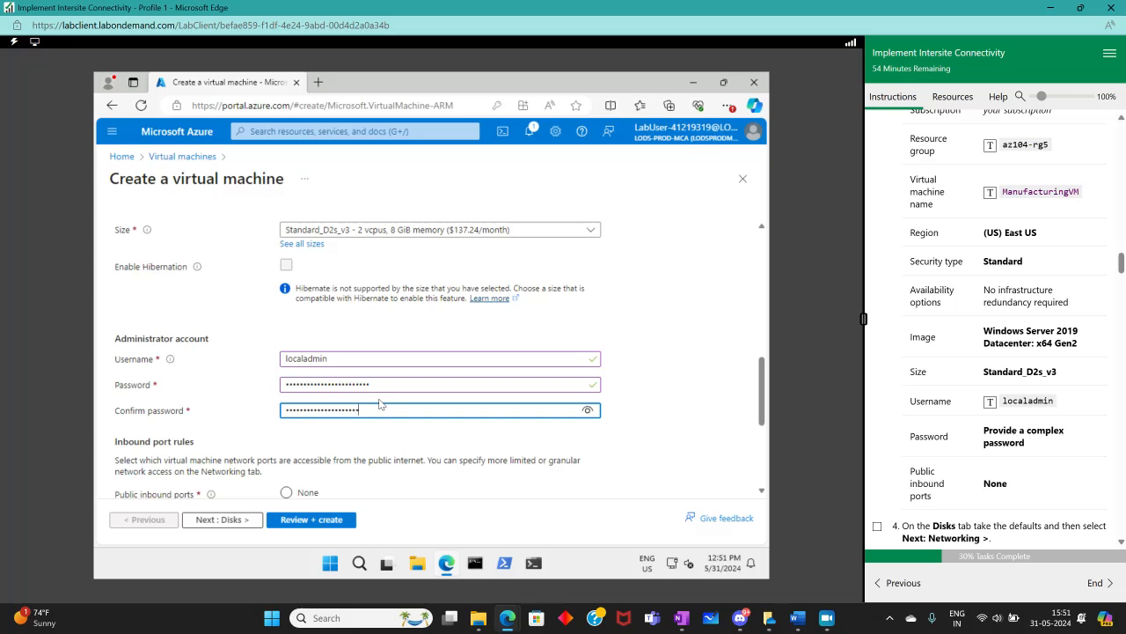
pyautogui.write('!')
# Set public inbound ports to None and tick the Basics instruction as complete
pyautogui.scroll(-3, 408, 403)
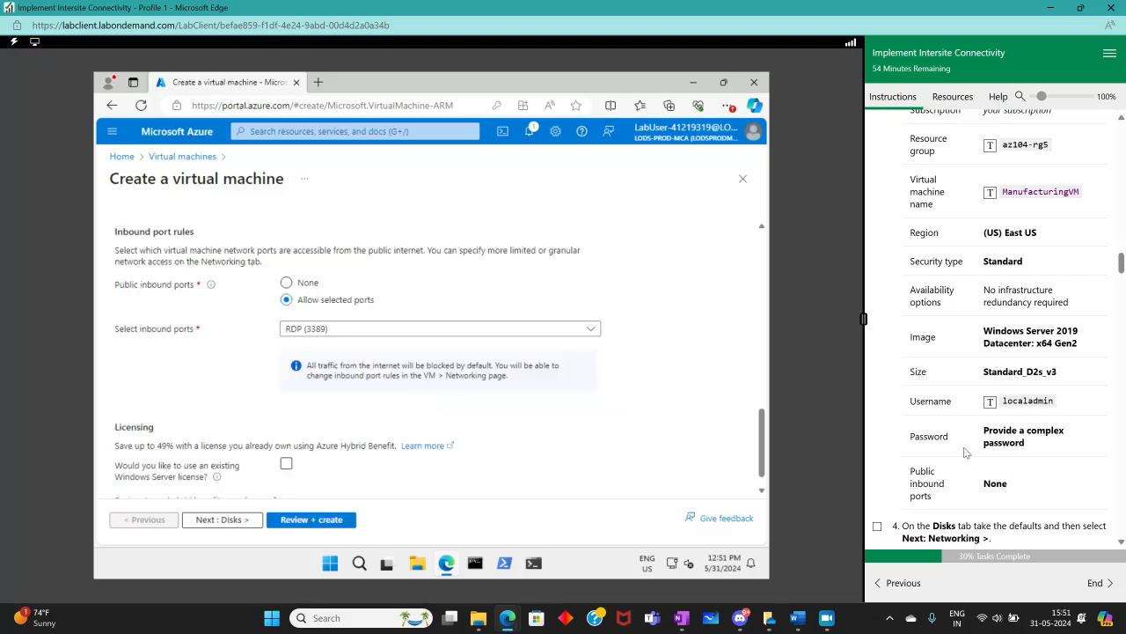
pyautogui.click(286, 282)
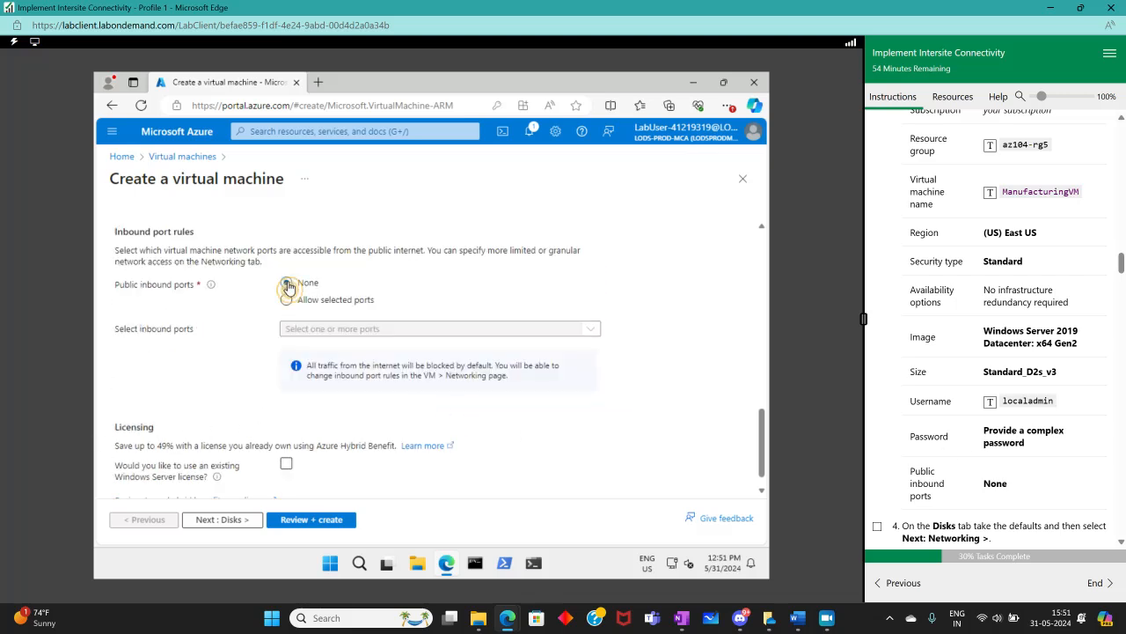
pyautogui.scroll(-3, 1022, 382)
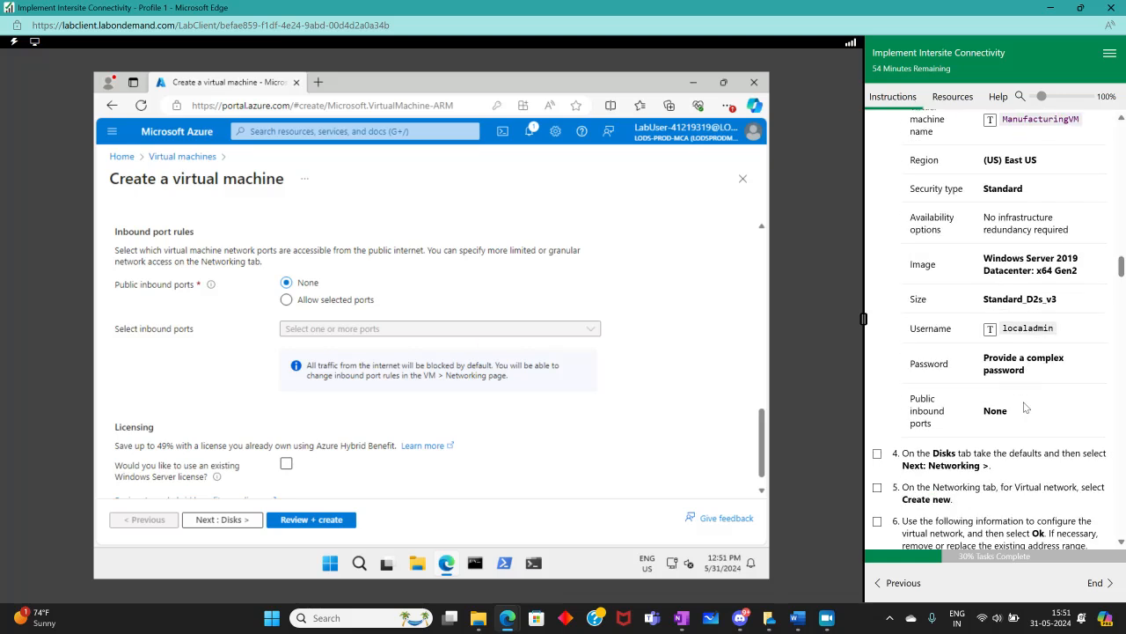
pyautogui.scroll(4, 877, 387)
pyautogui.click(879, 153)
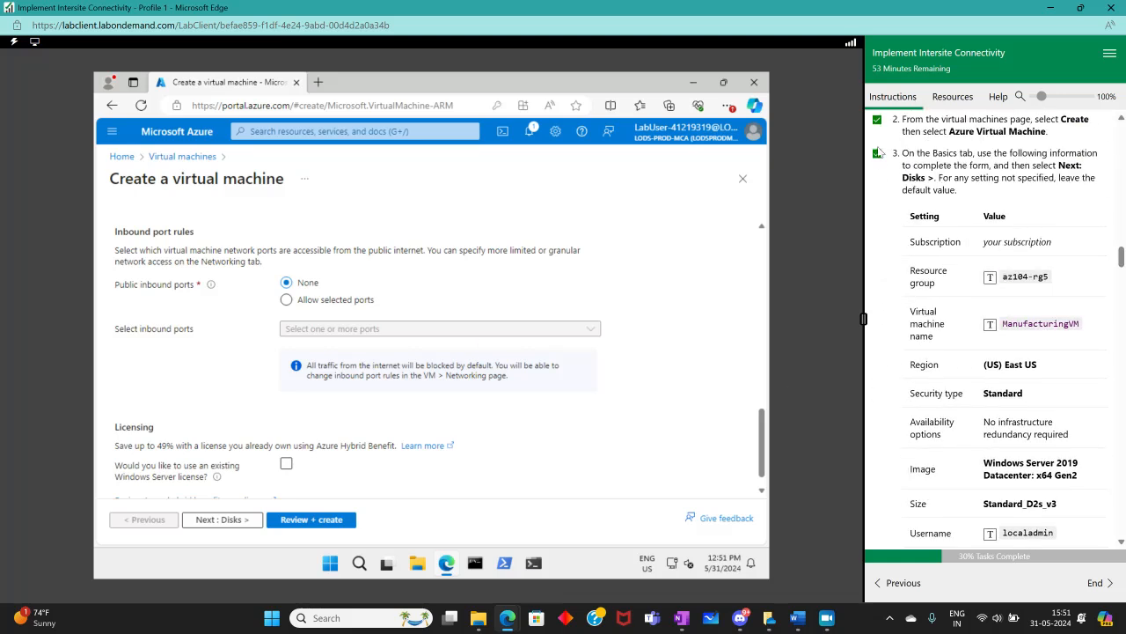
# Accept the disk defaults and continue to the Networking tab
pyautogui.scroll(-5, 883, 334)
pyautogui.click(231, 520)
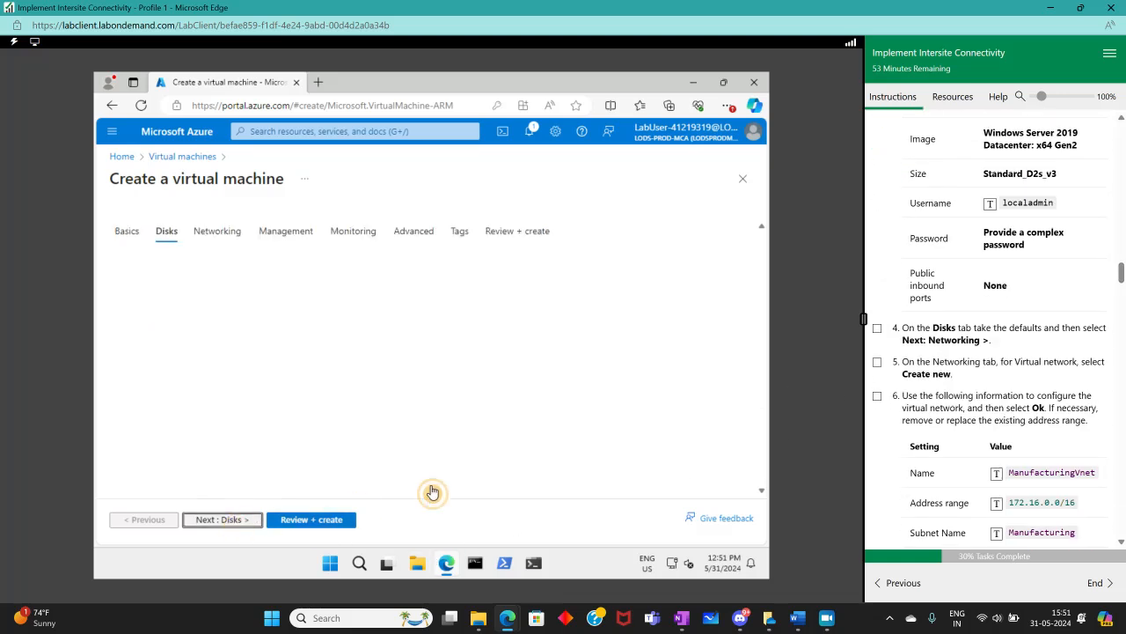
pyautogui.click(240, 521)
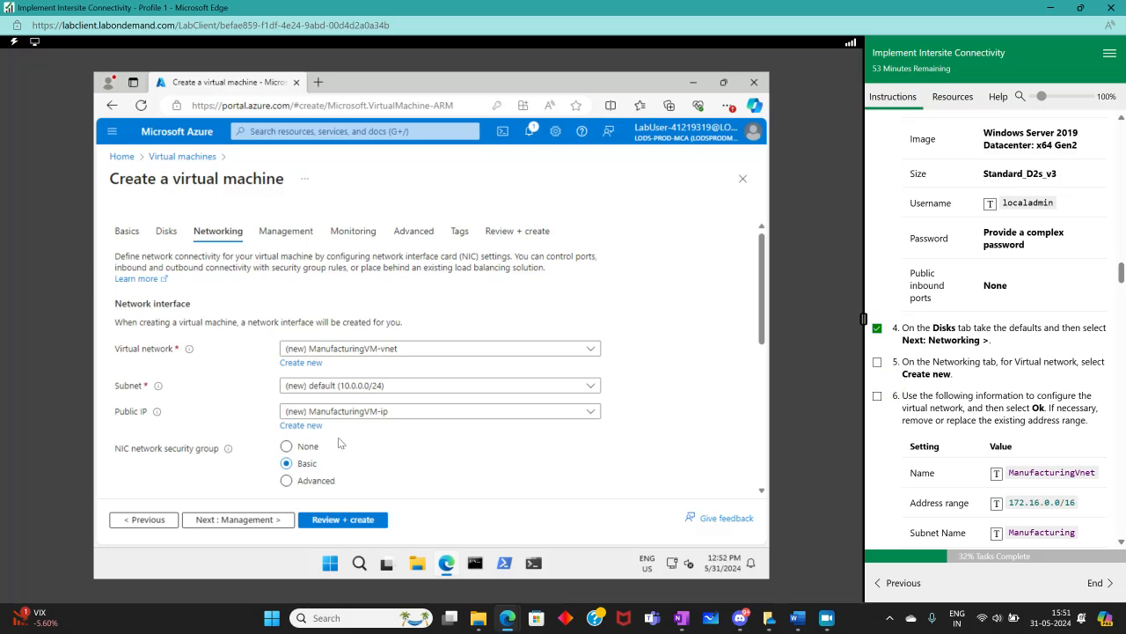
# Open the dialog to create a new virtual network and tick the matching lab instructions
pyautogui.scroll(-3, 343, 440)
pyautogui.scroll(3, 343, 433)
pyautogui.scroll(-2, 253, 404)
pyautogui.scroll(2, 277, 309)
pyautogui.click(301, 364)
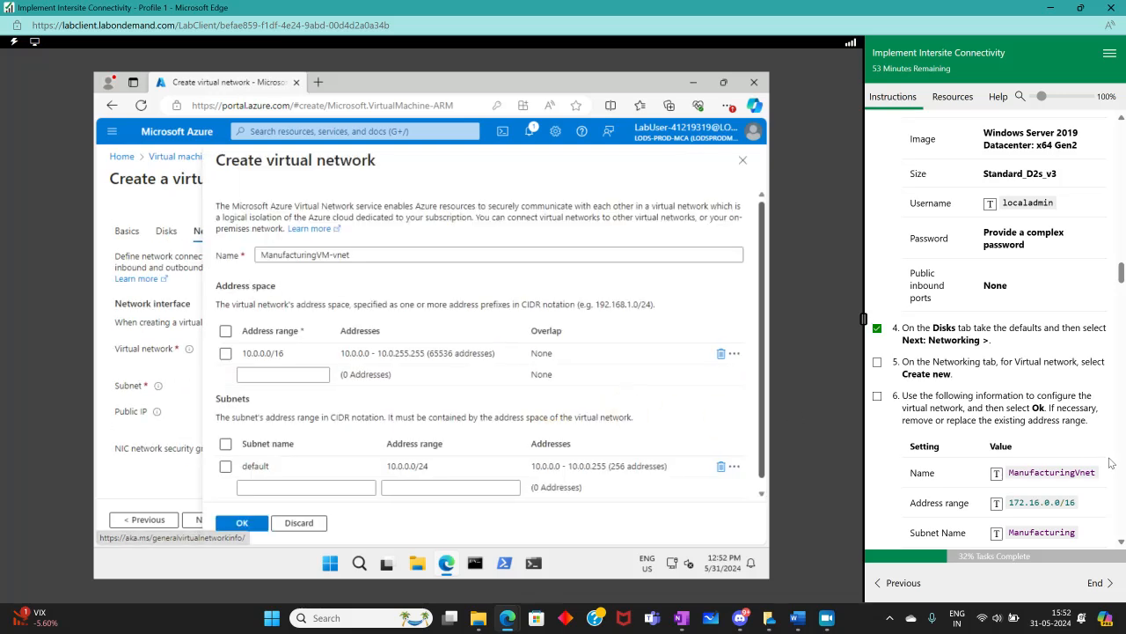
pyautogui.click(878, 361)
pyautogui.click(877, 396)
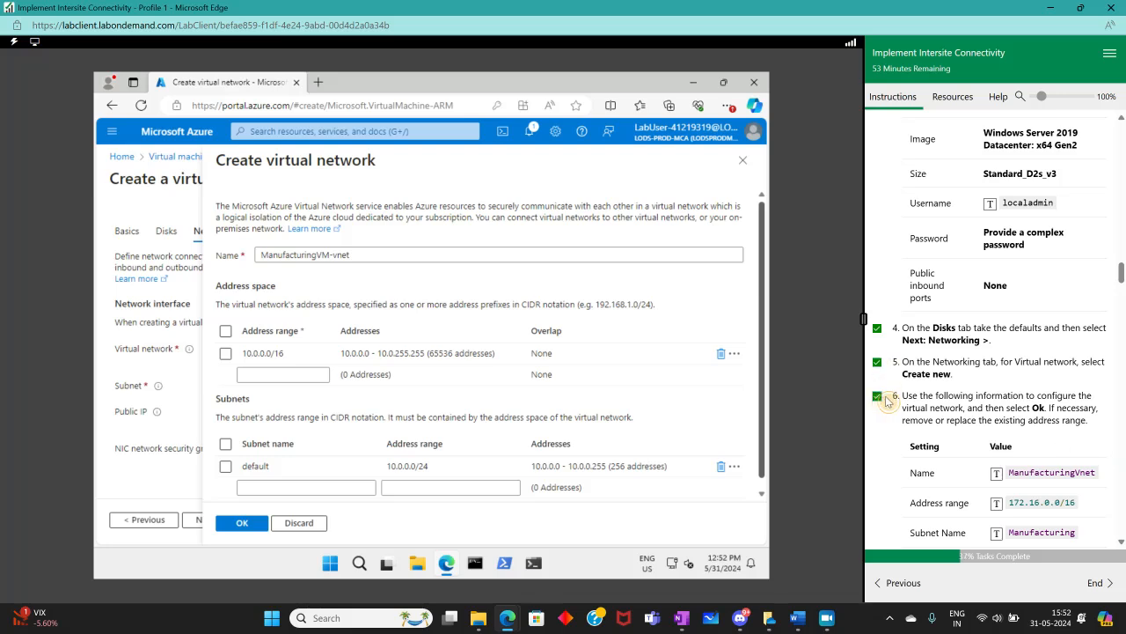
# Name the new virtual network ManufacturingVnet and replace its address range with 172.16.0.0/16
pyautogui.scroll(-3, 931, 403)
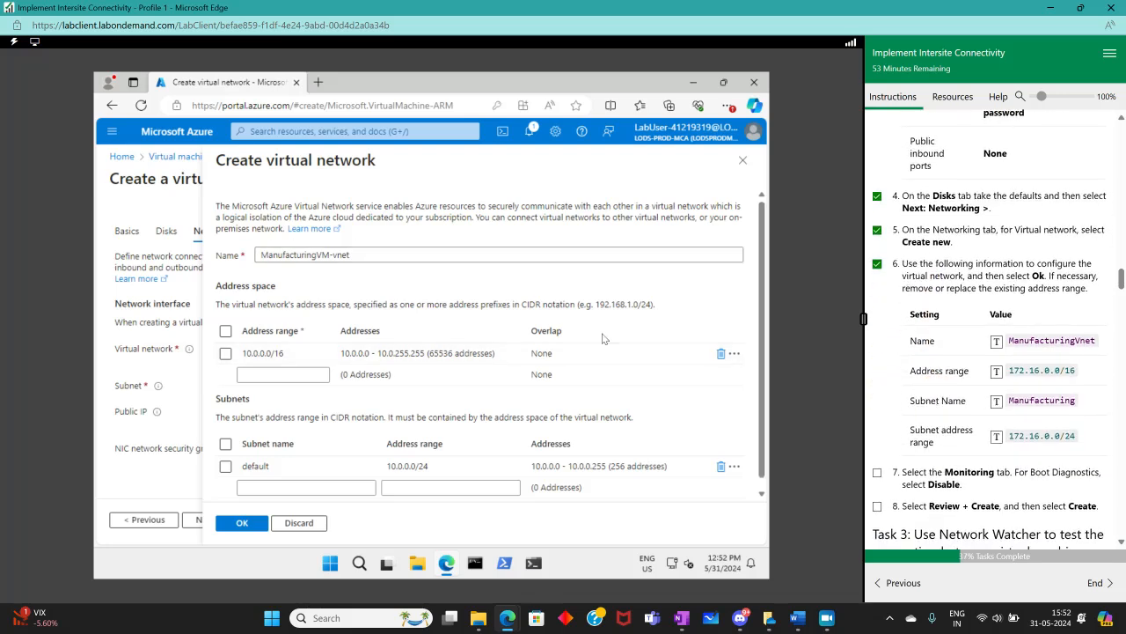
pyautogui.tripleClick(350, 254)
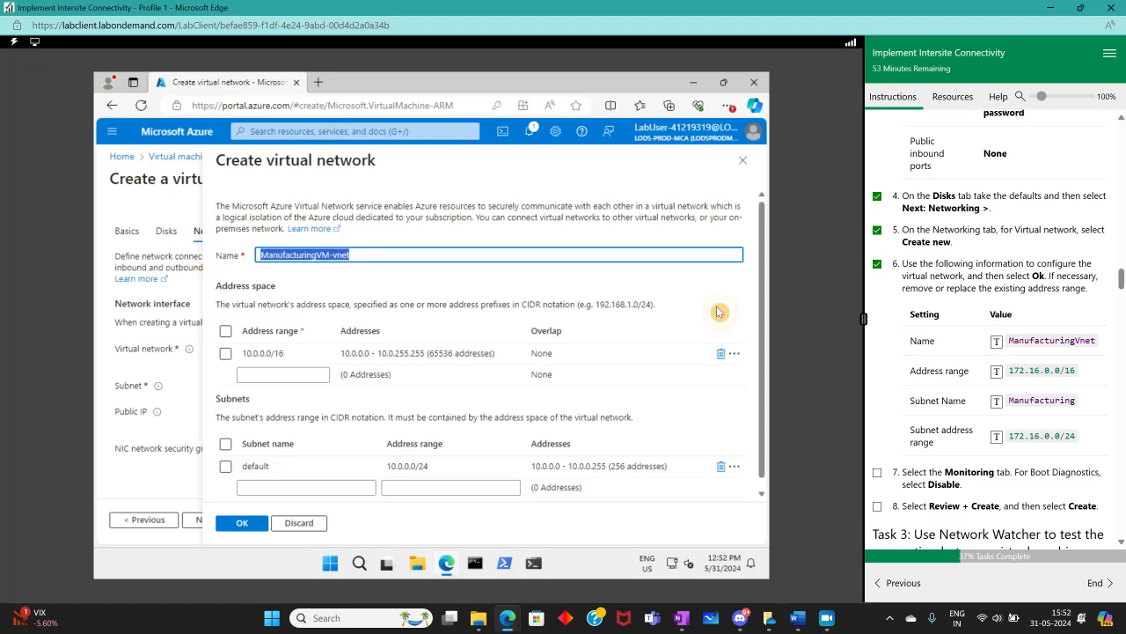
pyautogui.click(1006, 352)
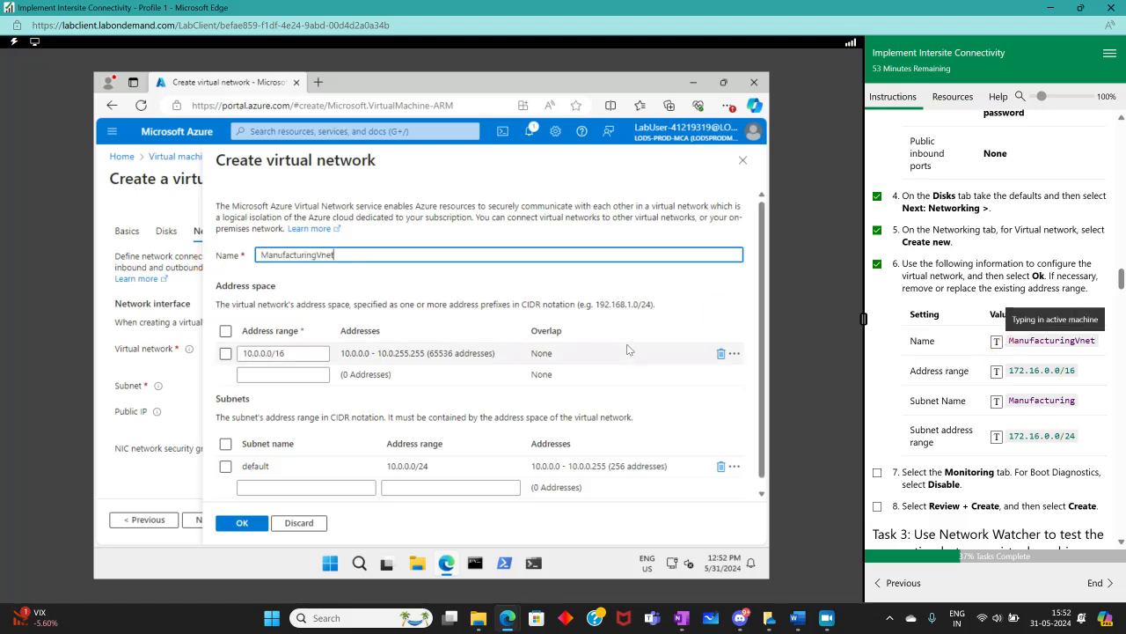
pyautogui.click(282, 353)
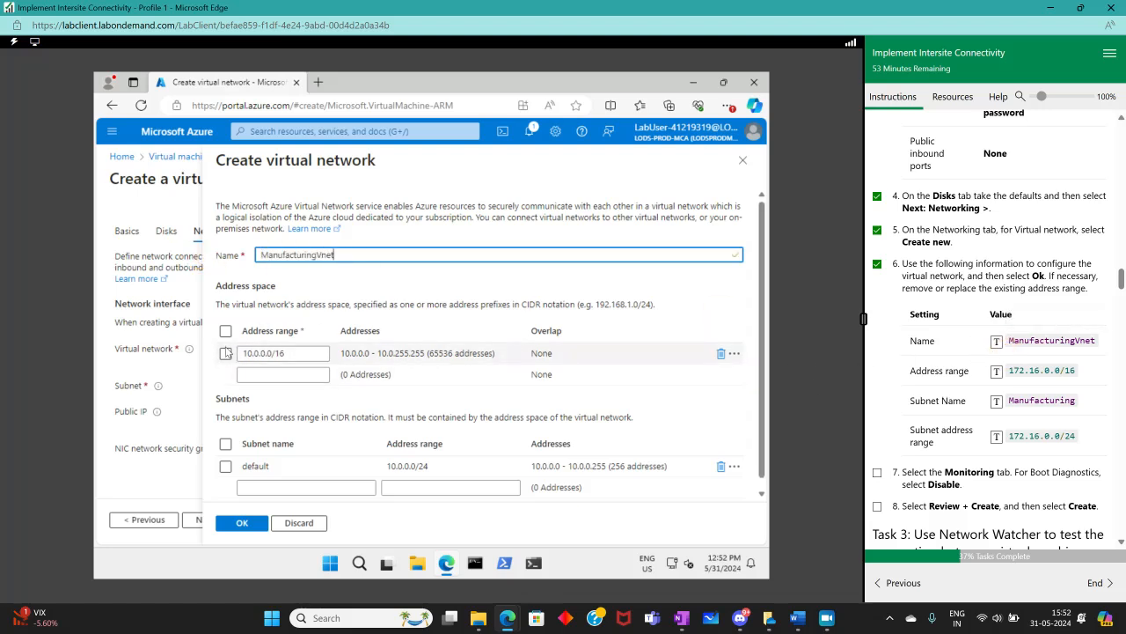
pyautogui.moveTo(285, 353); pyautogui.dragTo(160, 355)
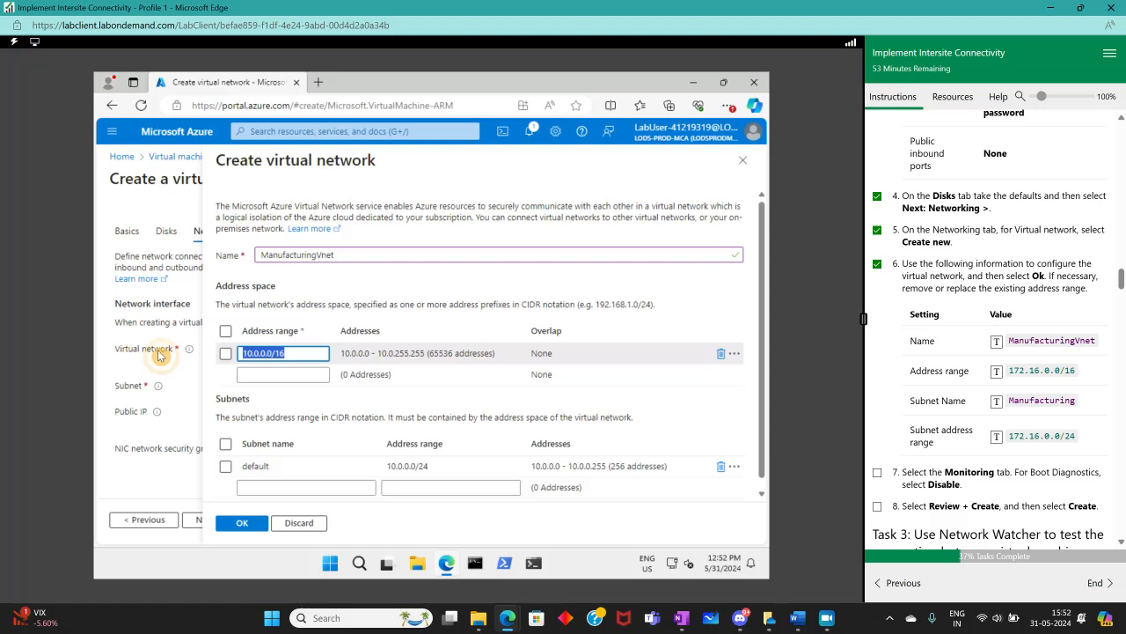
pyautogui.click(1041, 371)
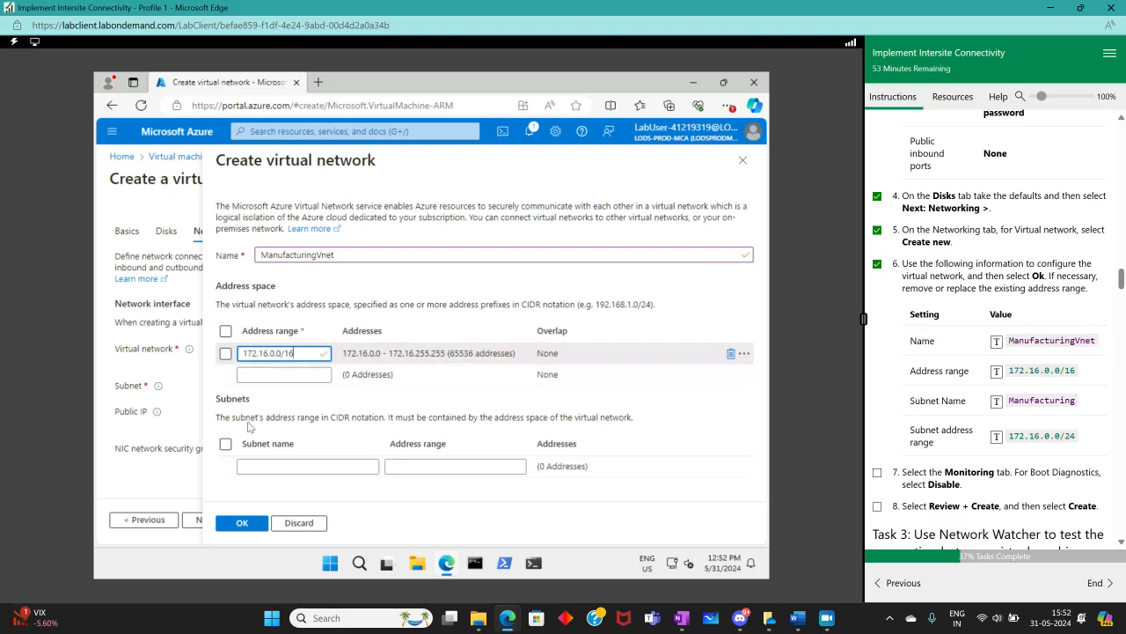
# Add a subnet named Manufacturing with address range 172.16.0.0/24 and confirm the virtual network
pyautogui.click(281, 466)
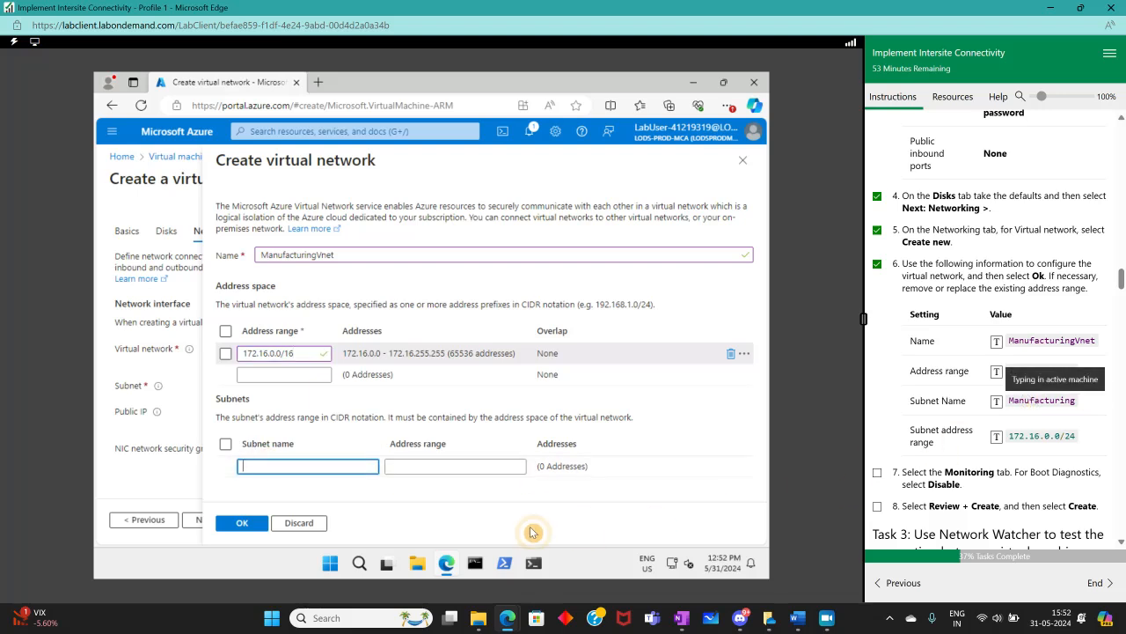
pyautogui.write('Manufacturing')
pyautogui.press('Tab')
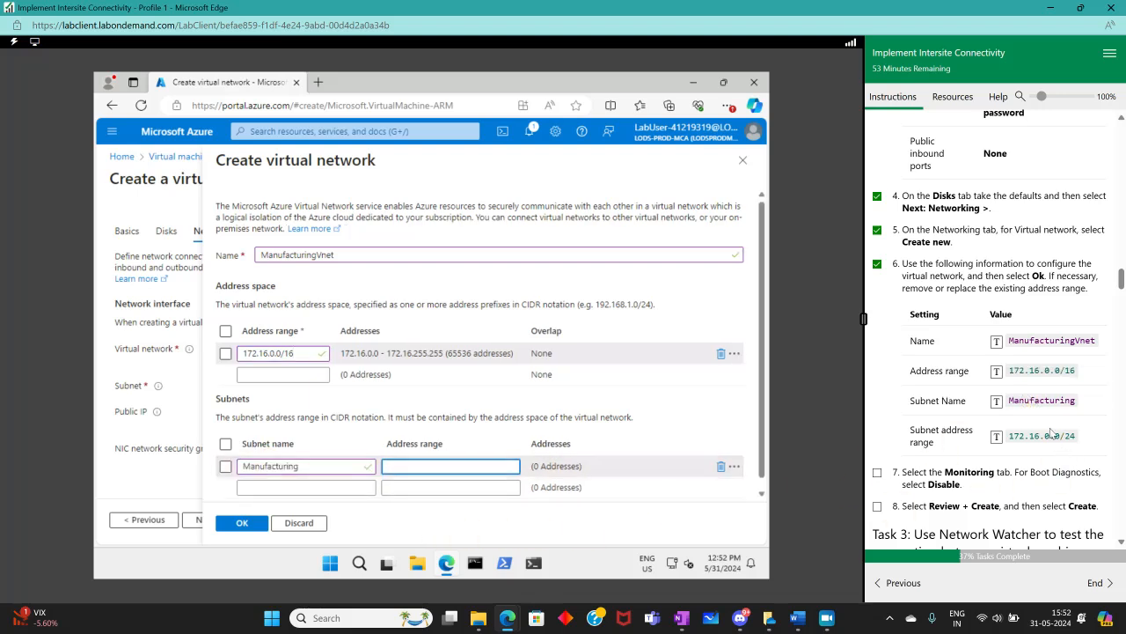
pyautogui.click(1052, 433)
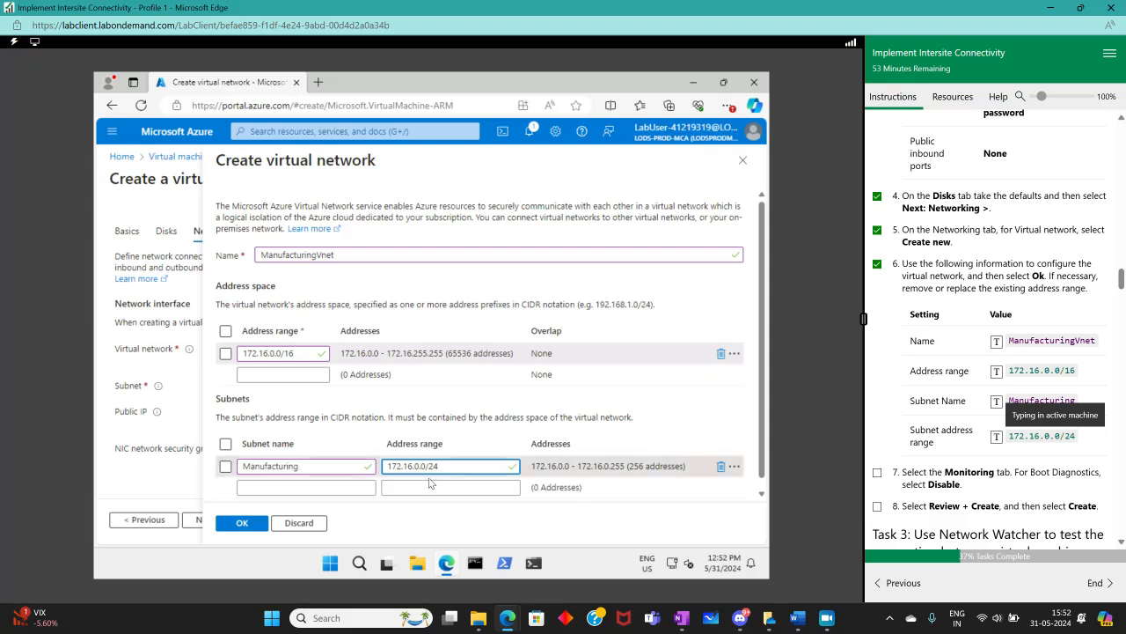
pyautogui.click(249, 526)
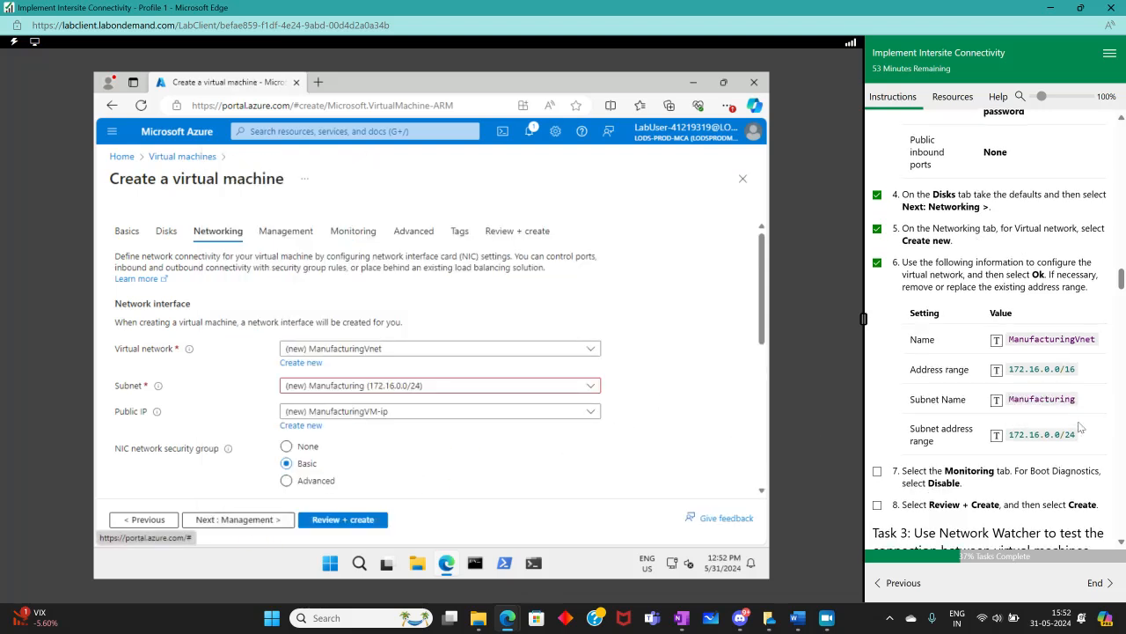
# Disable boot diagnostics on the Monitoring tab and run Review + create validation
pyautogui.scroll(-2, 1080, 427)
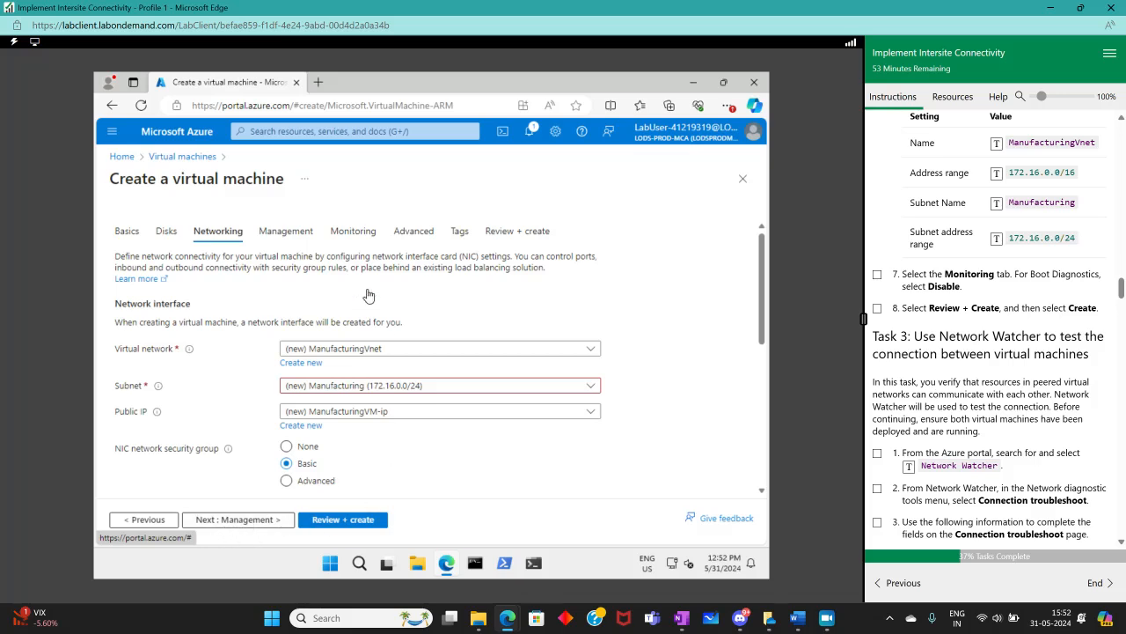
pyautogui.click(352, 231)
pyautogui.click(288, 385)
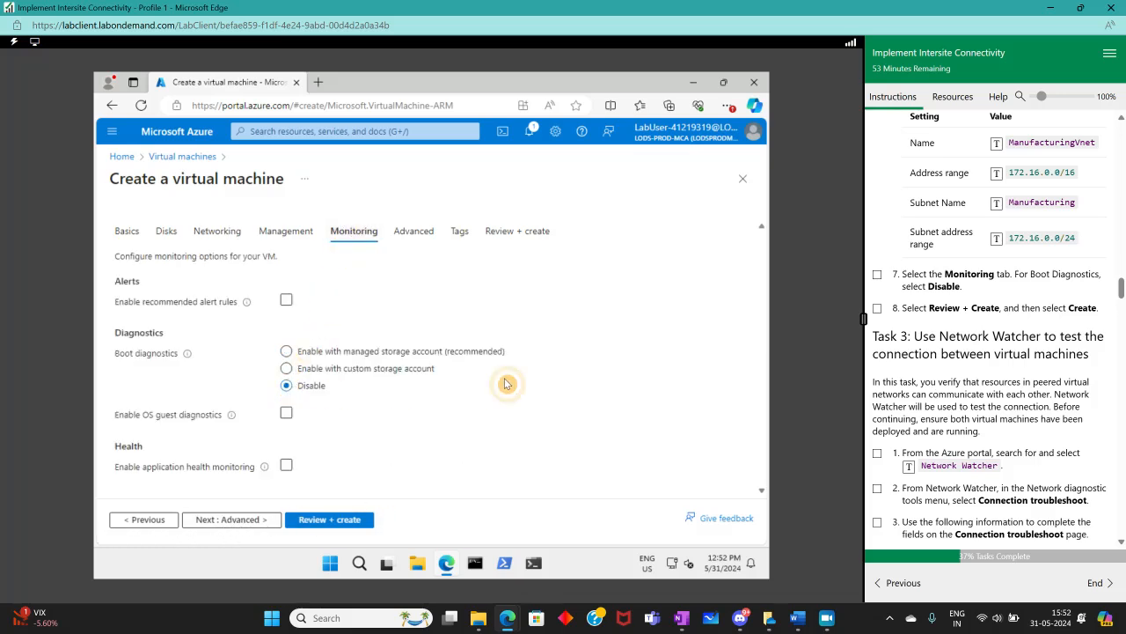
pyautogui.click(329, 521)
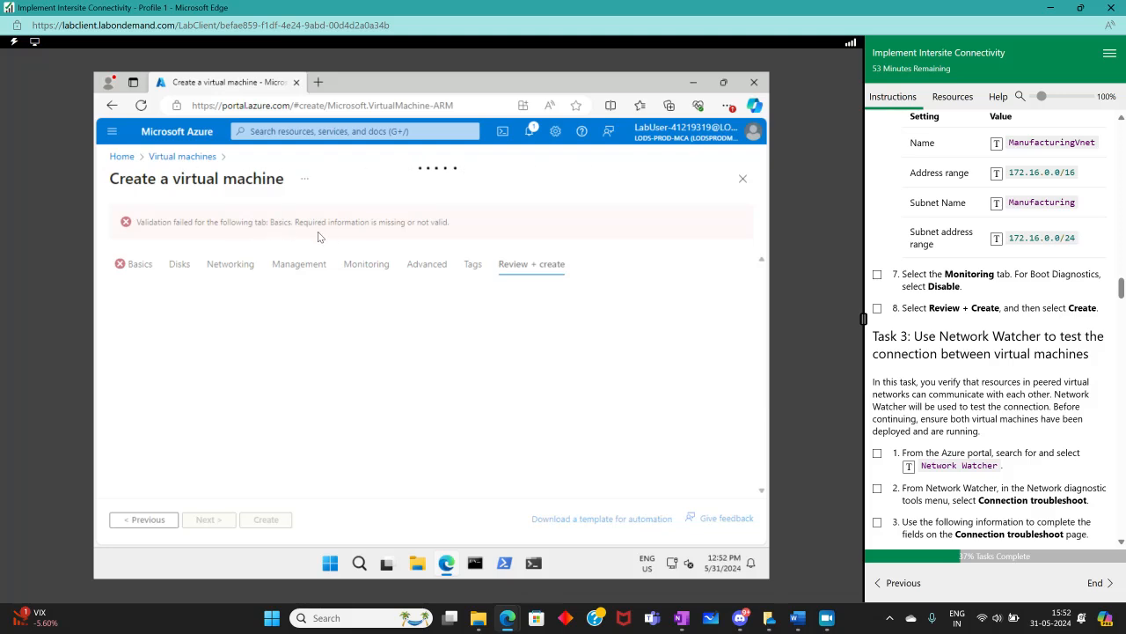
# Reselect the (US) East US region on the Basics tab and rerun the review validation
pyautogui.click(136, 264)
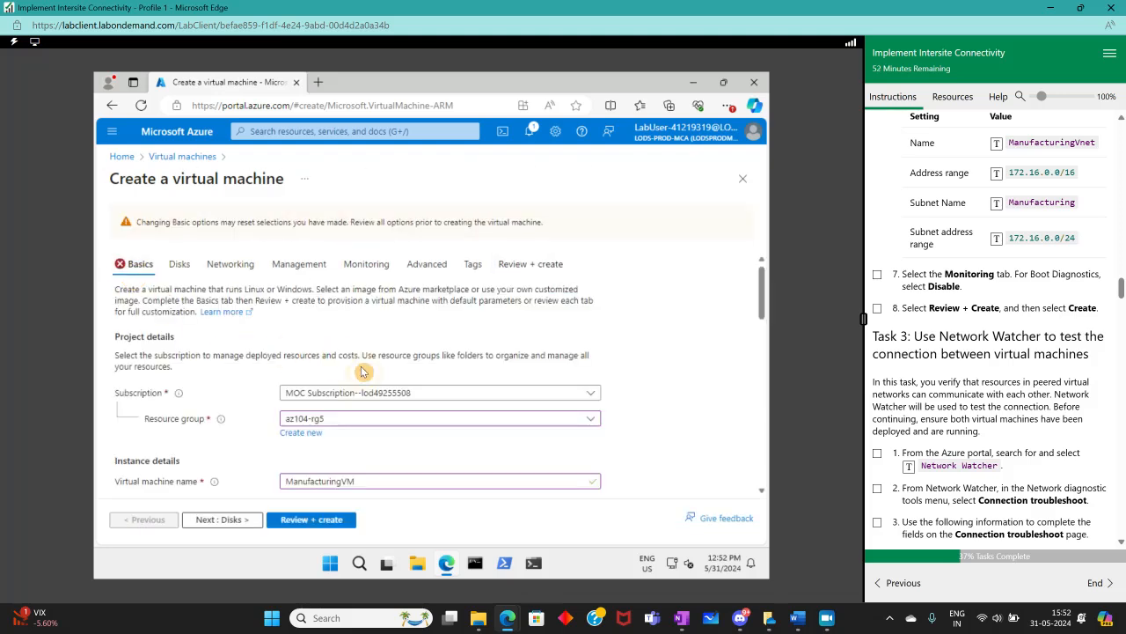
pyautogui.scroll(-3, 396, 396)
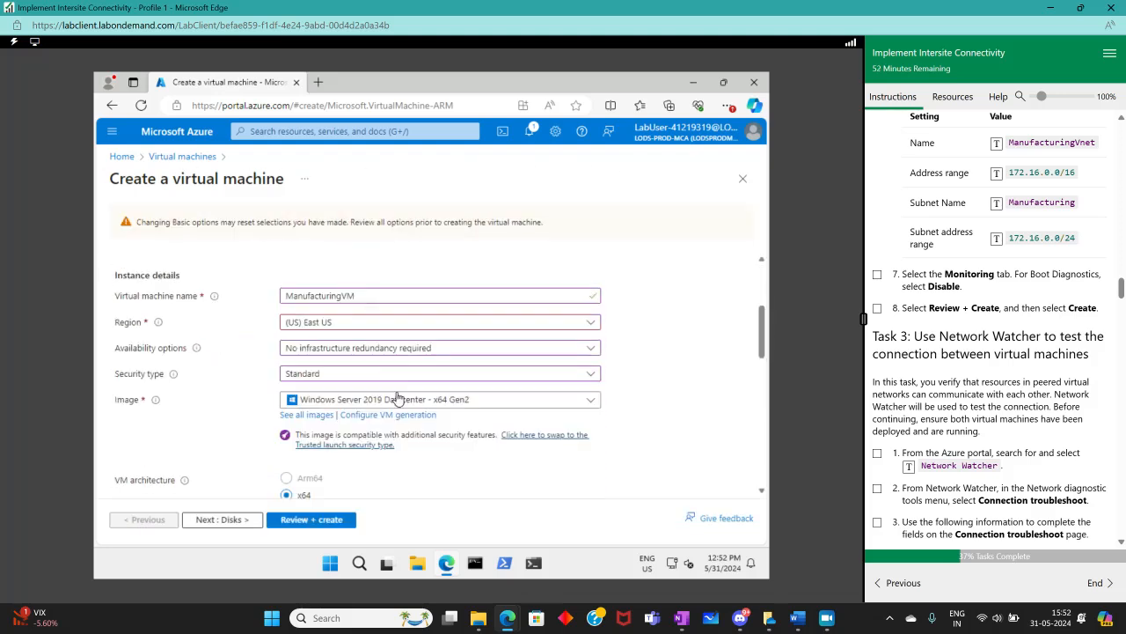
pyautogui.click(348, 323)
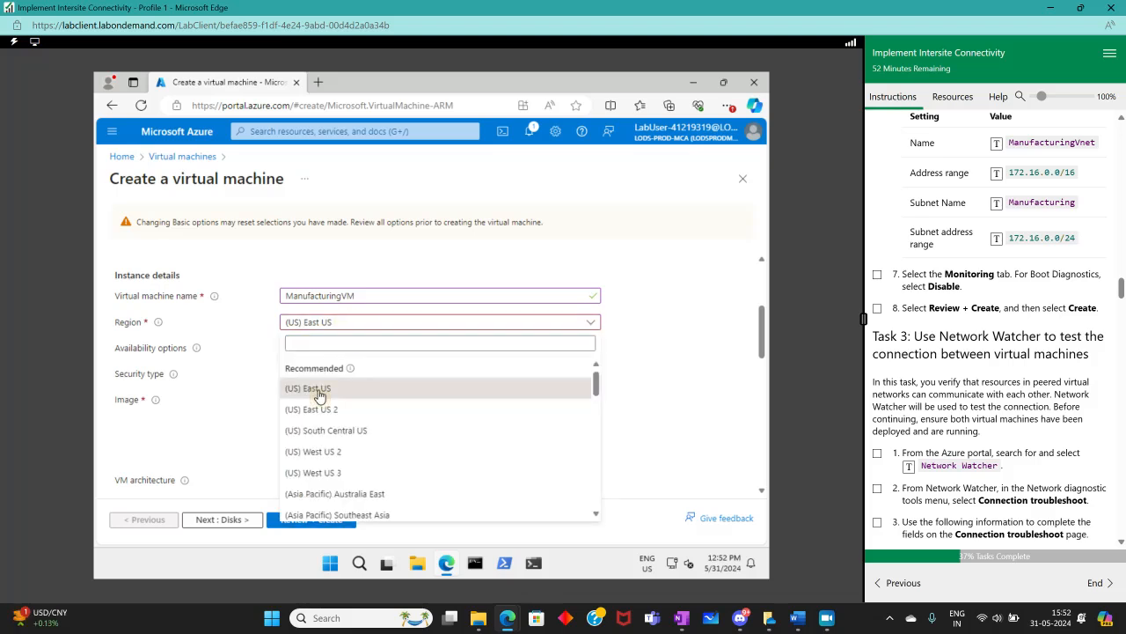
pyautogui.click(319, 396)
pyautogui.scroll(5, 1069, 384)
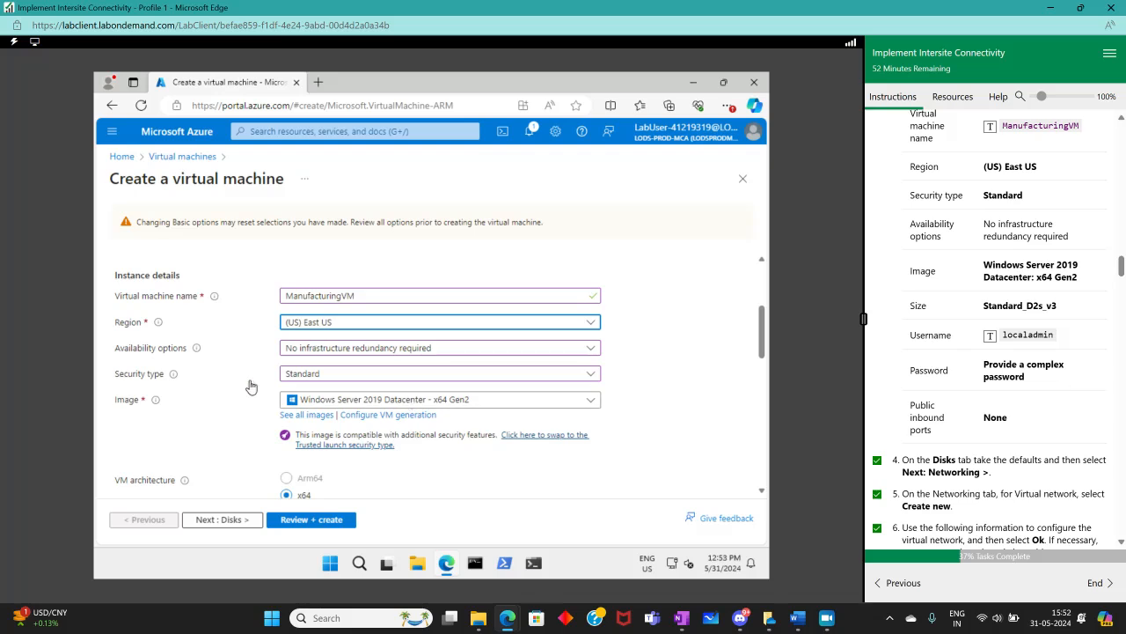
pyautogui.scroll(-10, 240, 389)
pyautogui.scroll(10, 238, 390)
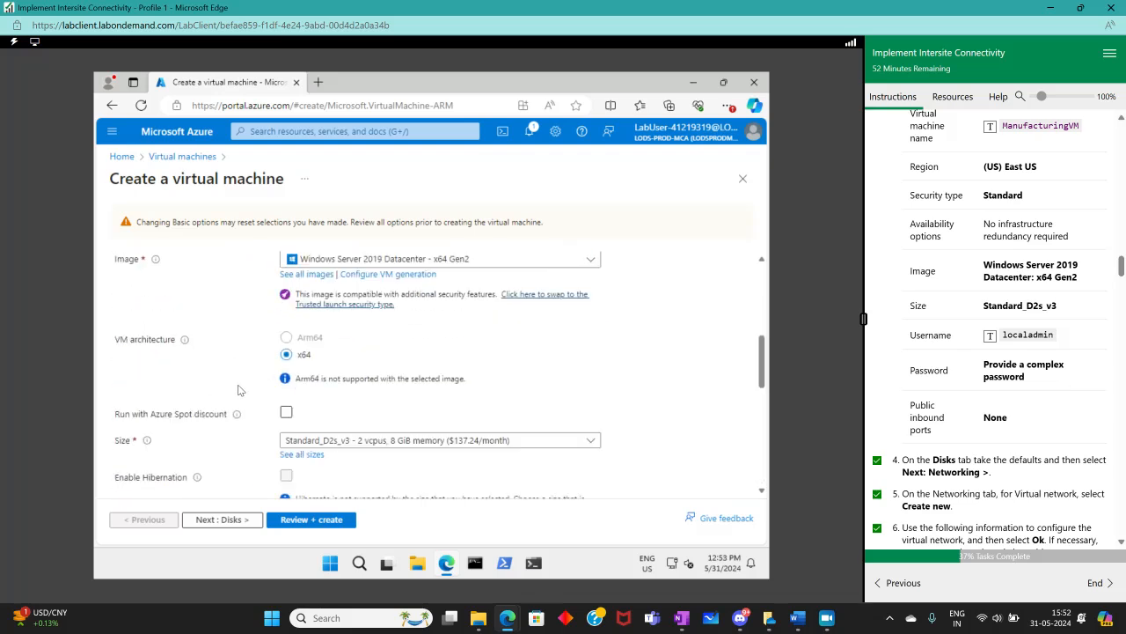
pyautogui.click(317, 519)
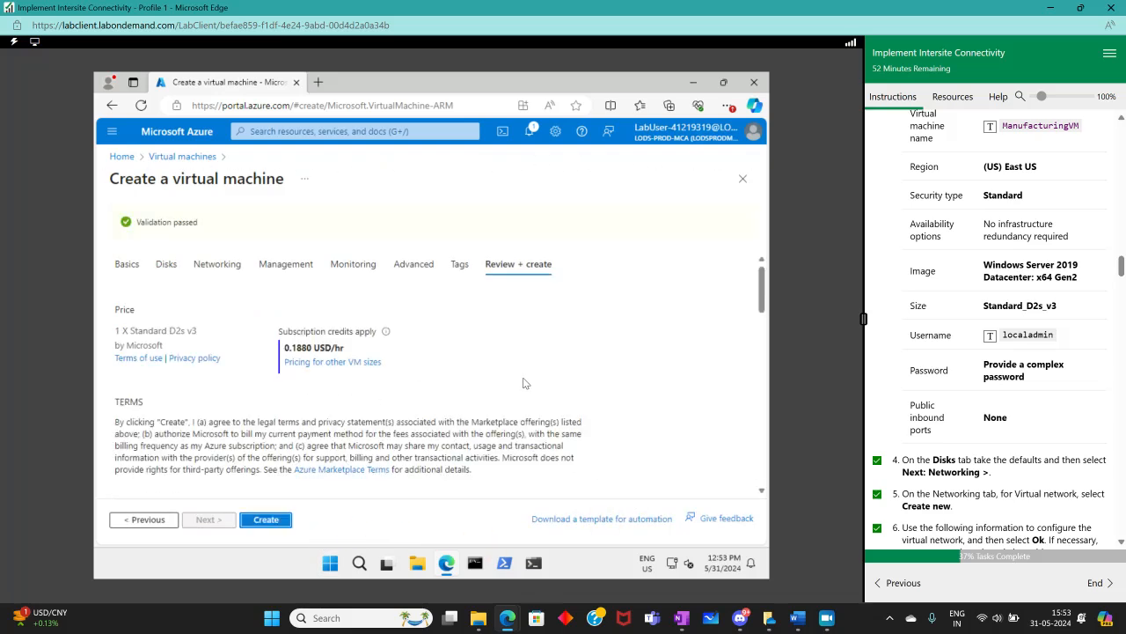
# Create the virtual machine and tick lab instructions 7 and 8 as complete
pyautogui.scroll(-5, 980, 396)
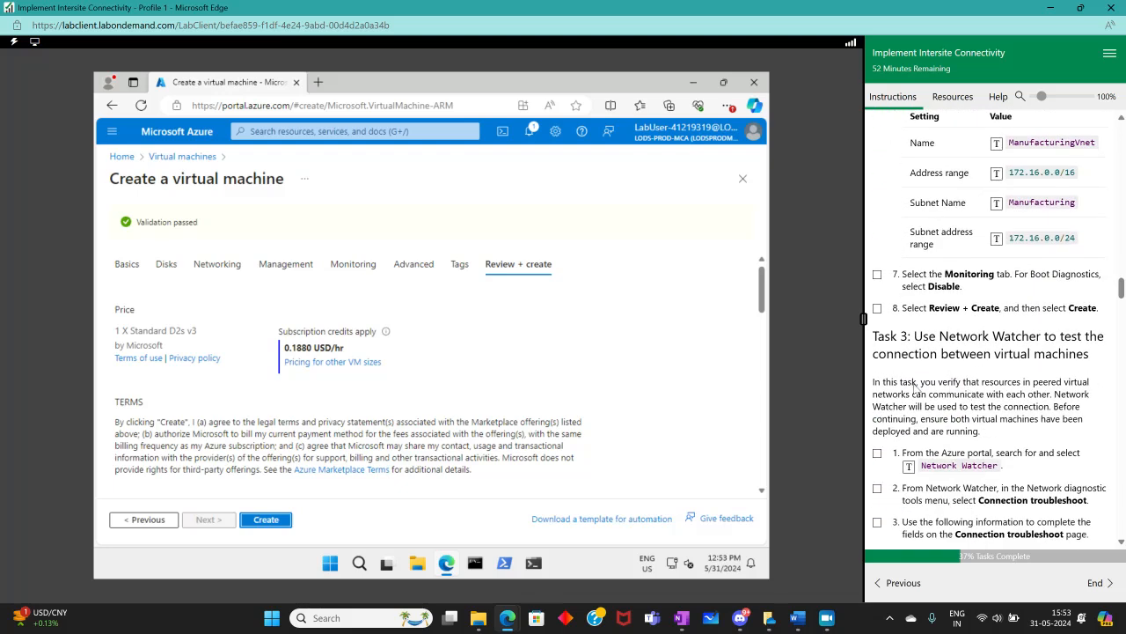
pyautogui.click(264, 521)
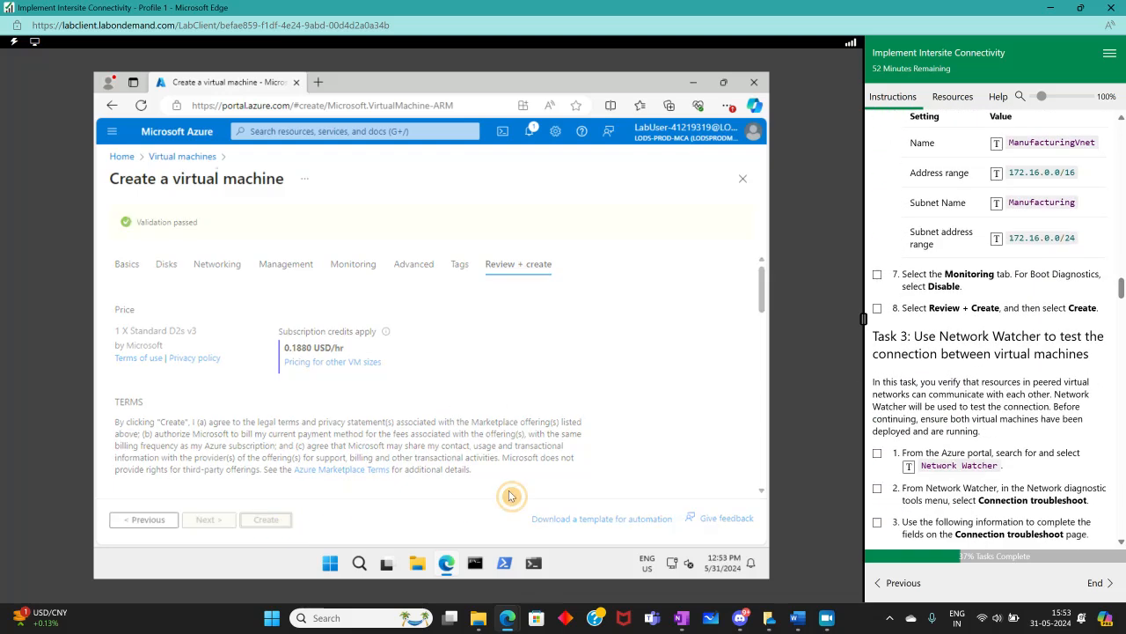
pyautogui.click(877, 276)
pyautogui.click(877, 308)
pyautogui.scroll(-3, 1123, 394)
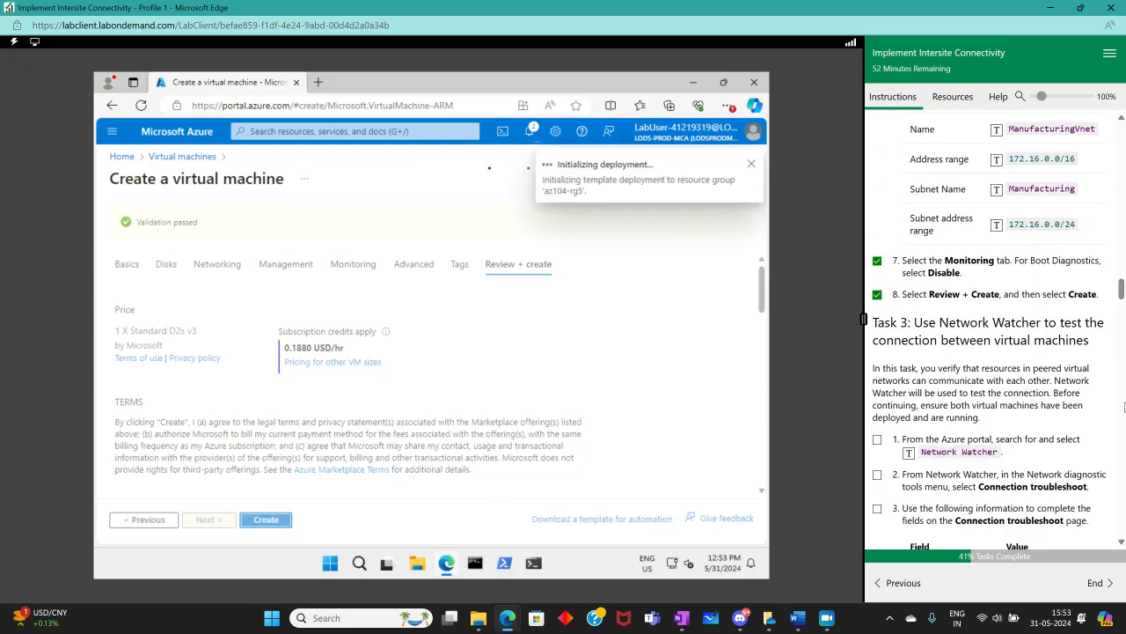
pyautogui.scroll(3, 1123, 395)
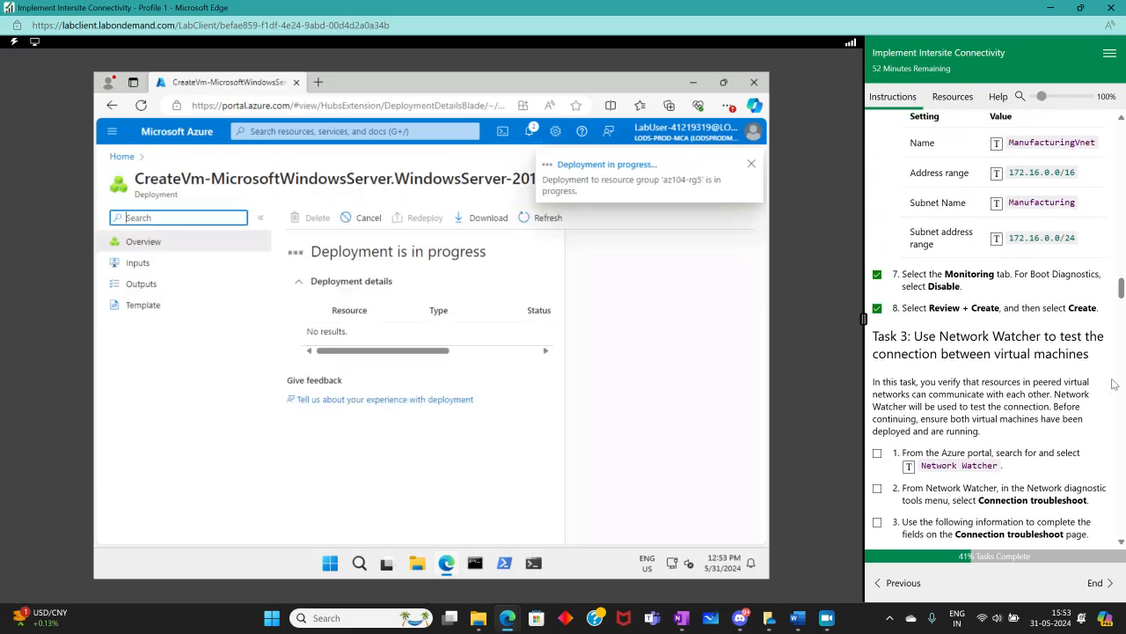
pyautogui.scroll(-3, 1025, 324)
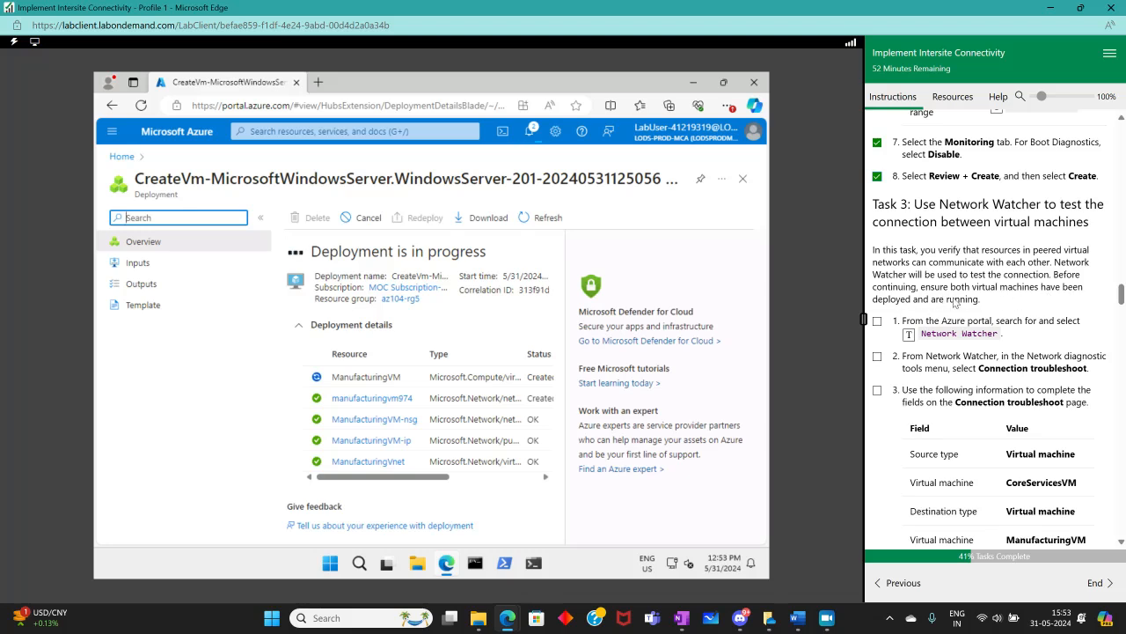
# Search for Network Watcher and open it
pyautogui.click(311, 131)
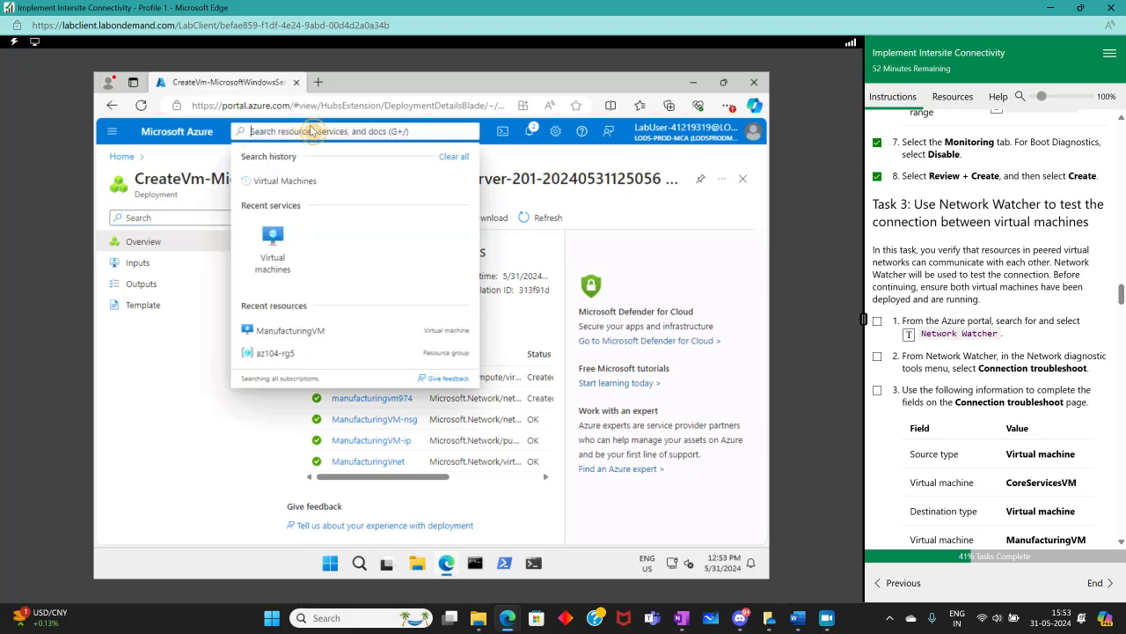
pyautogui.click(944, 334)
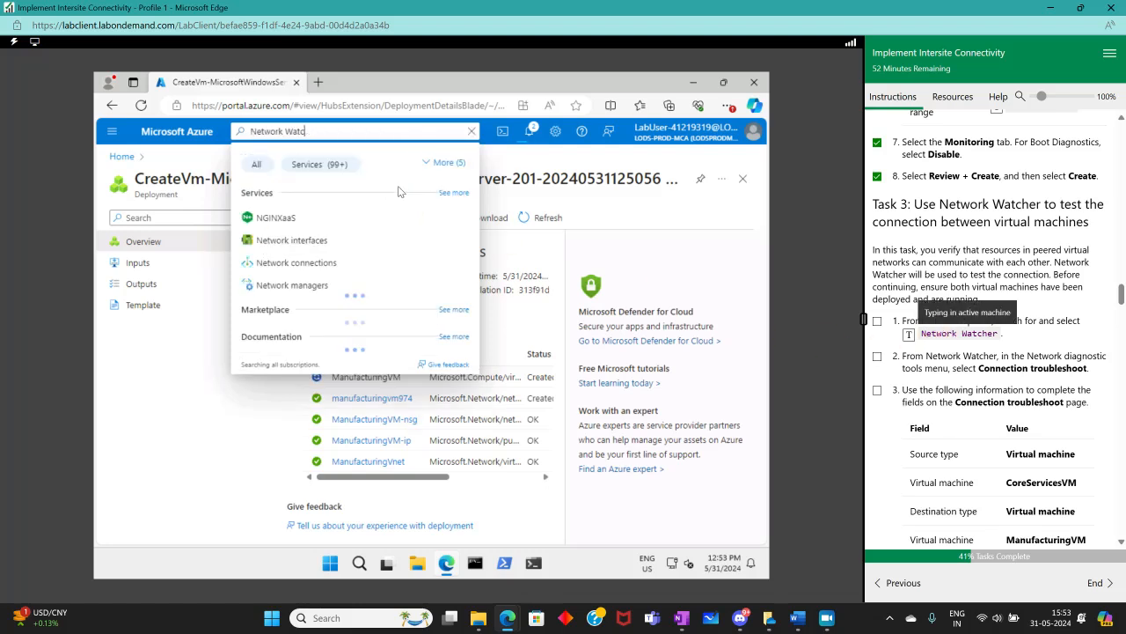
pyautogui.click(291, 217)
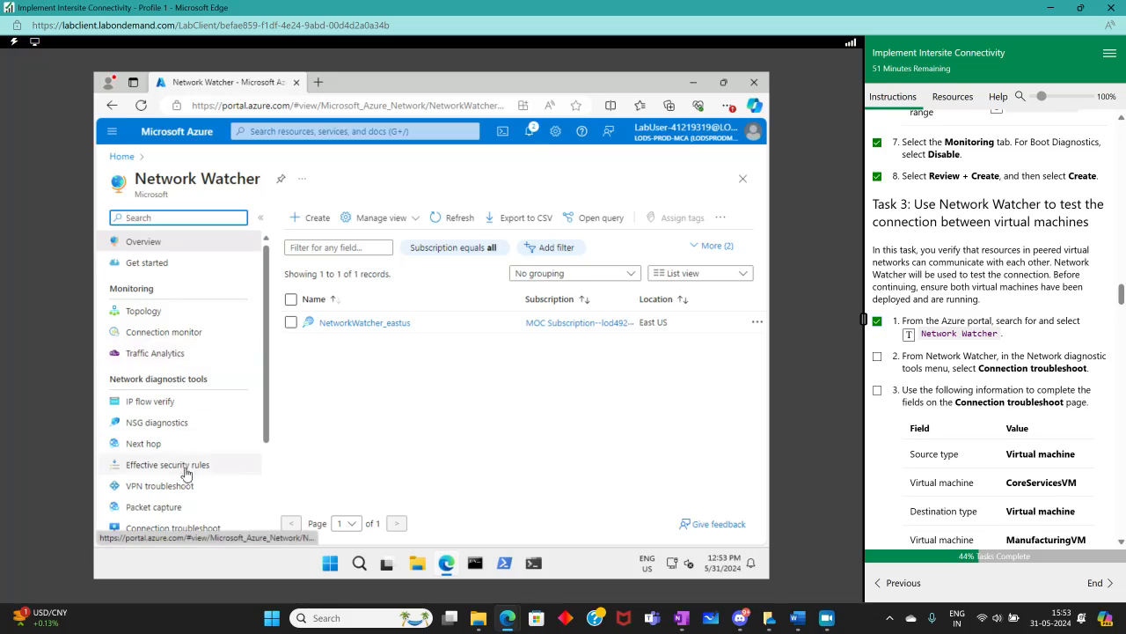
# Open Connection troubleshoot and tick the matching lab instruction as complete
pyautogui.scroll(-3, 180, 471)
pyautogui.click(186, 393)
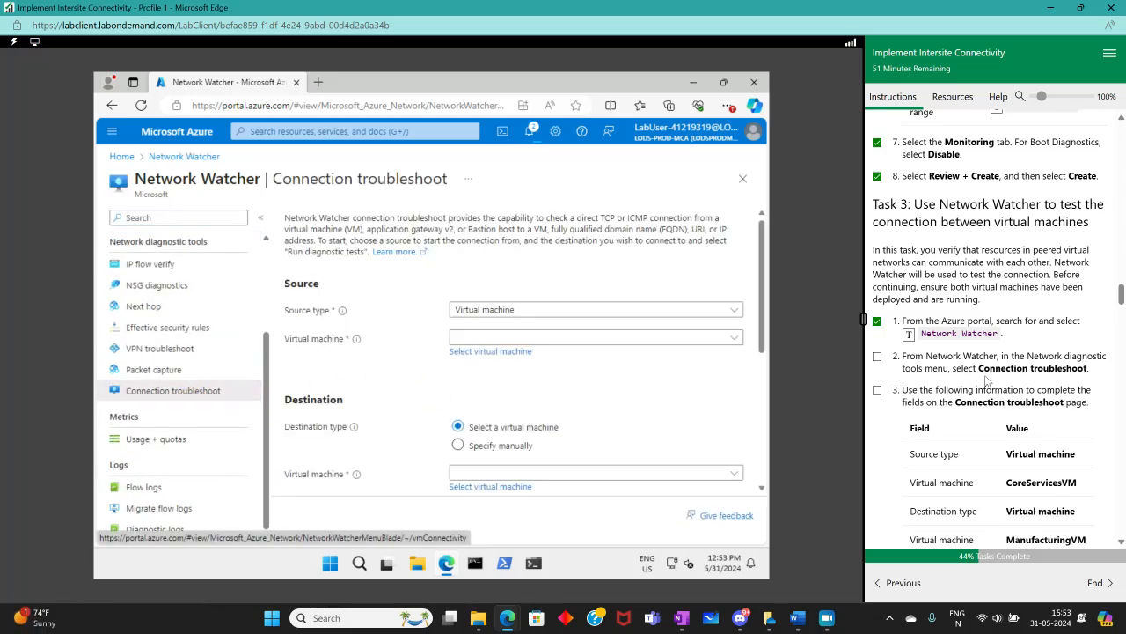
pyautogui.click(878, 357)
# Set the source virtual machine to CoreServicesVM
pyautogui.scroll(-1, 982, 411)
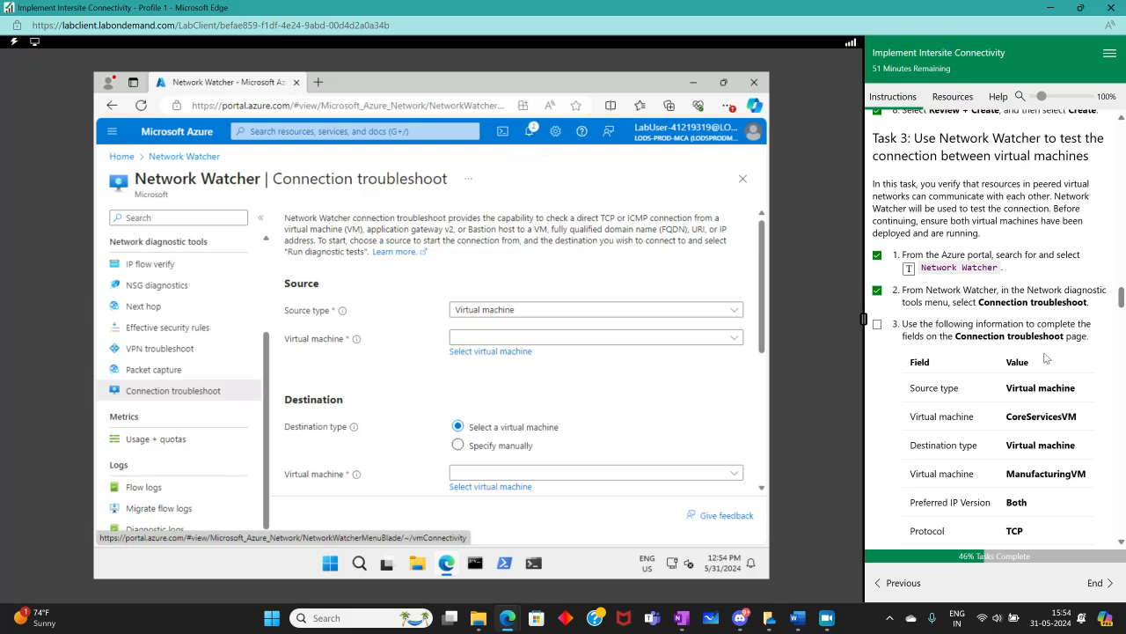
pyautogui.scroll(-1, 483, 384)
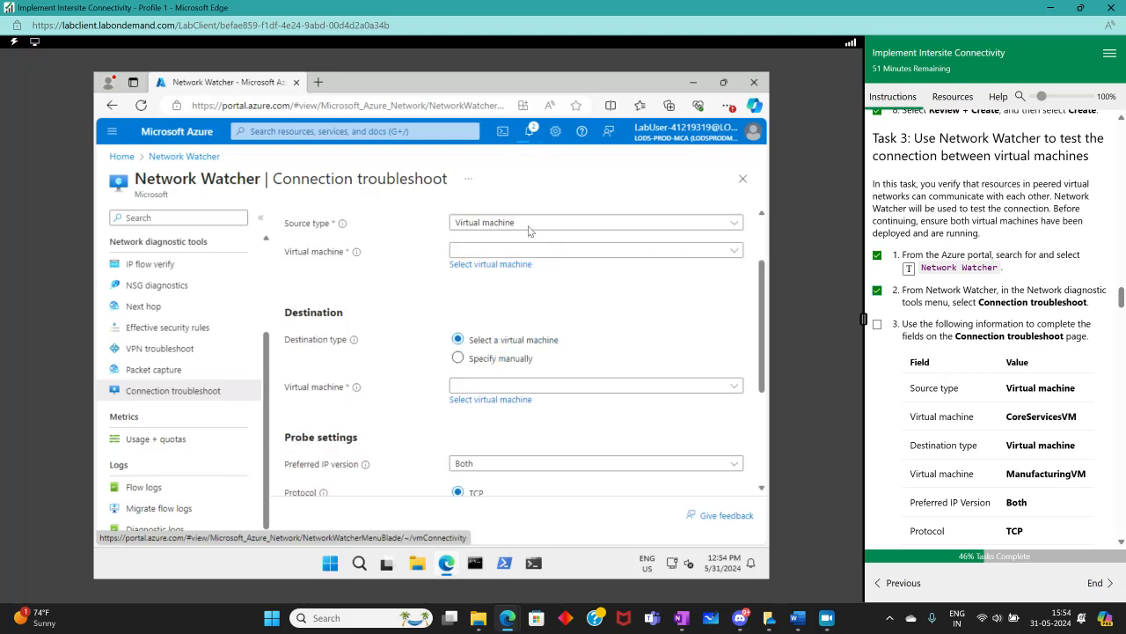
pyautogui.click(503, 252)
pyautogui.click(506, 285)
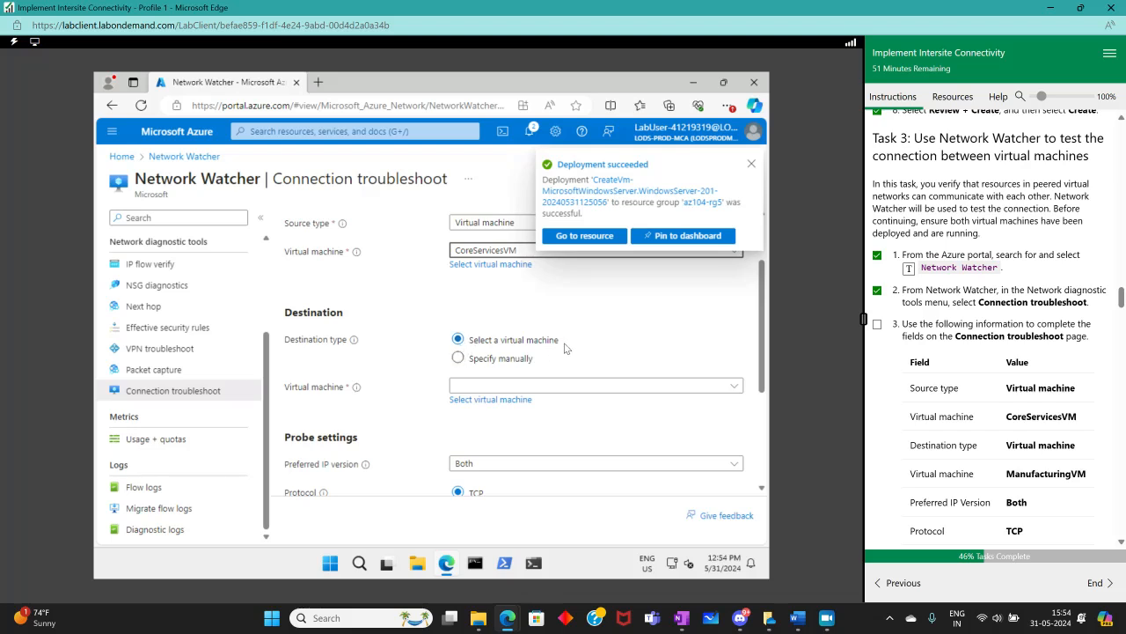
pyautogui.click(556, 394)
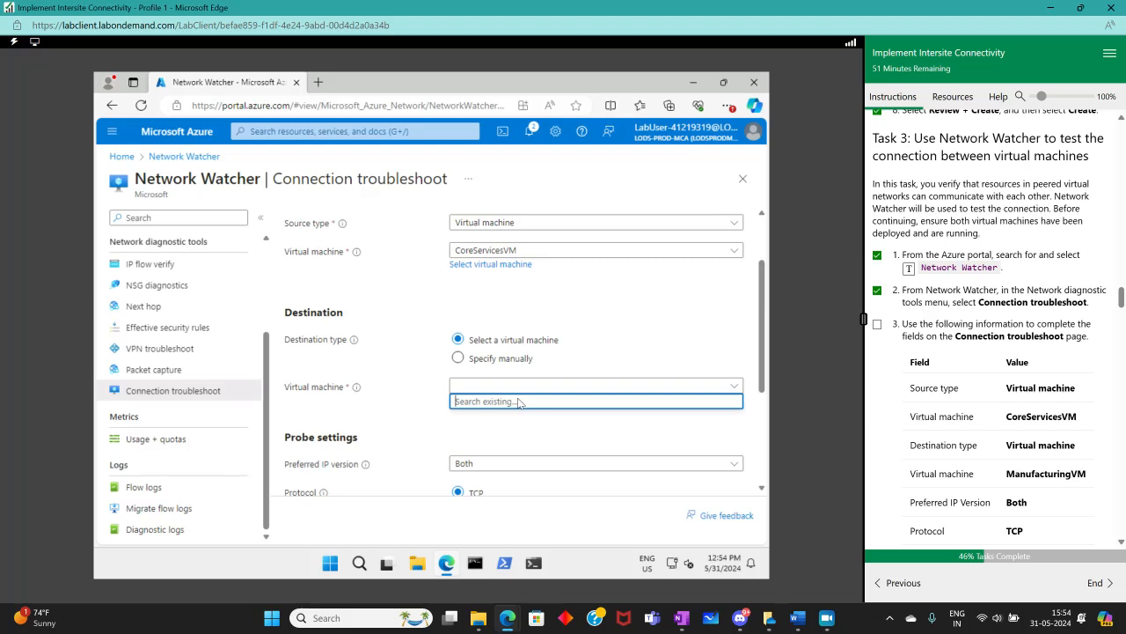
pyautogui.write('m')
pyautogui.press('BackSpace')
pyautogui.write('ManufacturingVM')
pyautogui.click(517, 434)
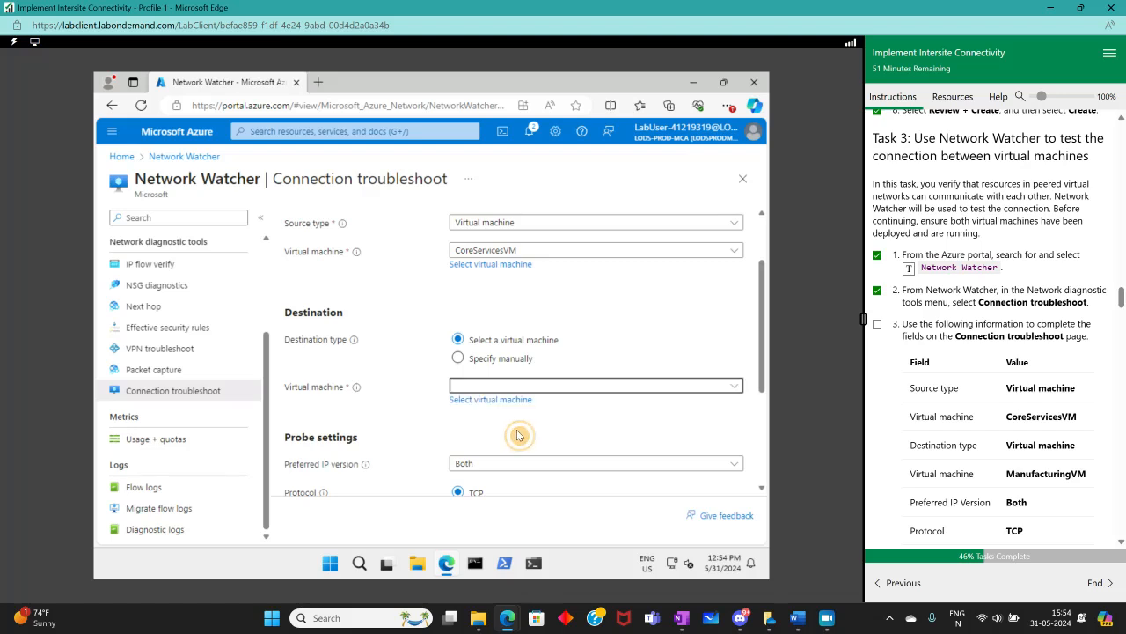
# Try to pick ManufacturingVM as the destination virtual machine
pyautogui.click(493, 386)
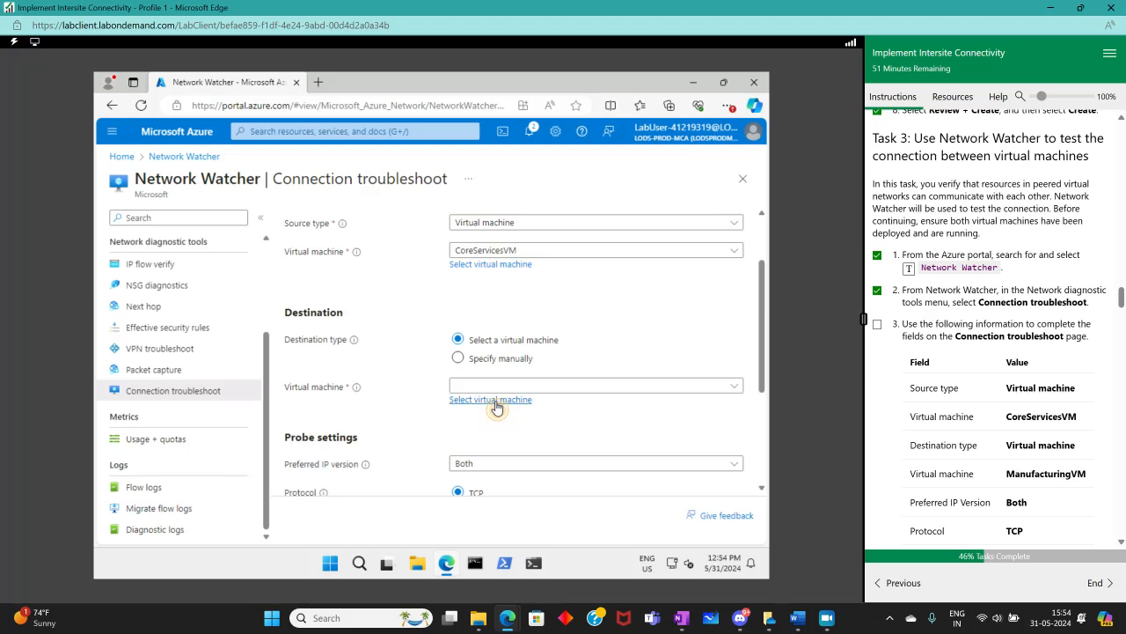
pyautogui.click(491, 401)
pyautogui.click(117, 280)
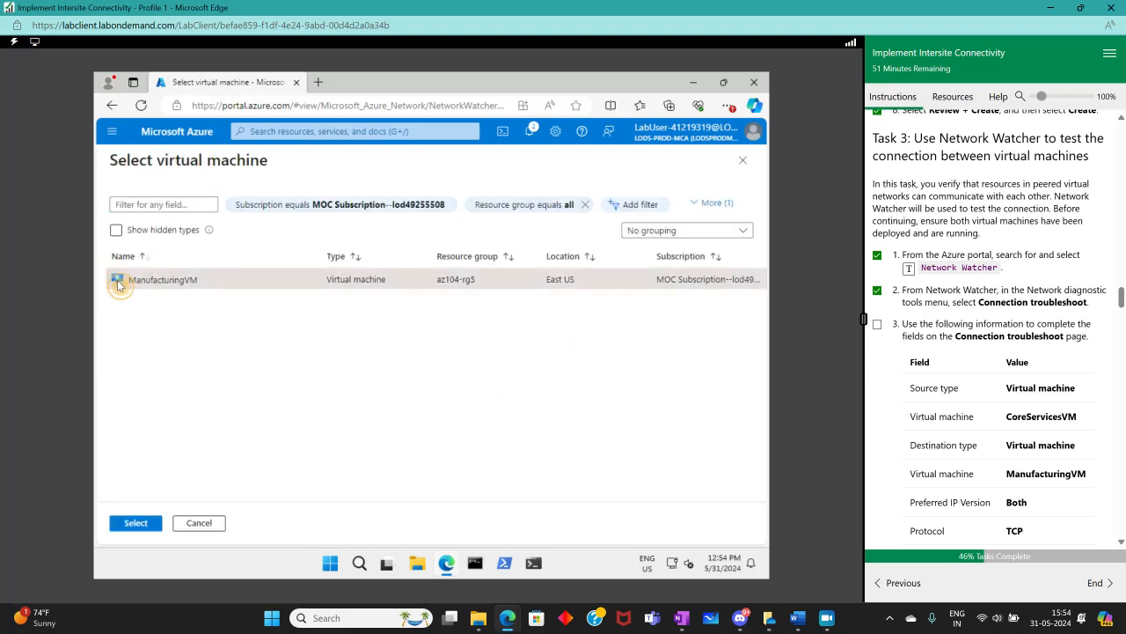
pyautogui.click(132, 522)
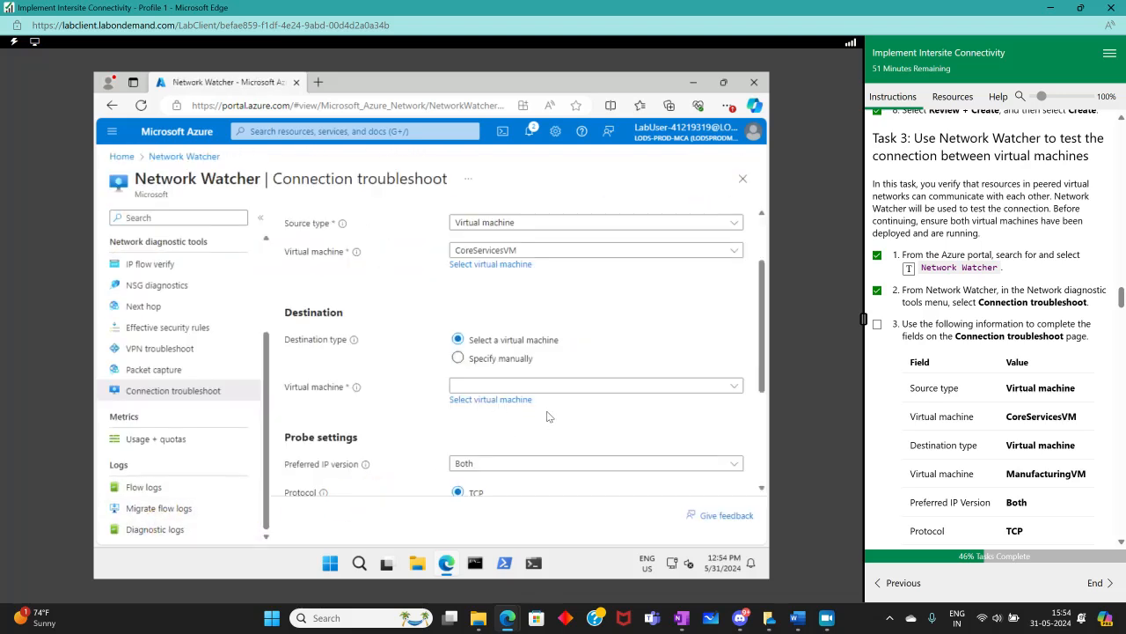
pyautogui.click(490, 399)
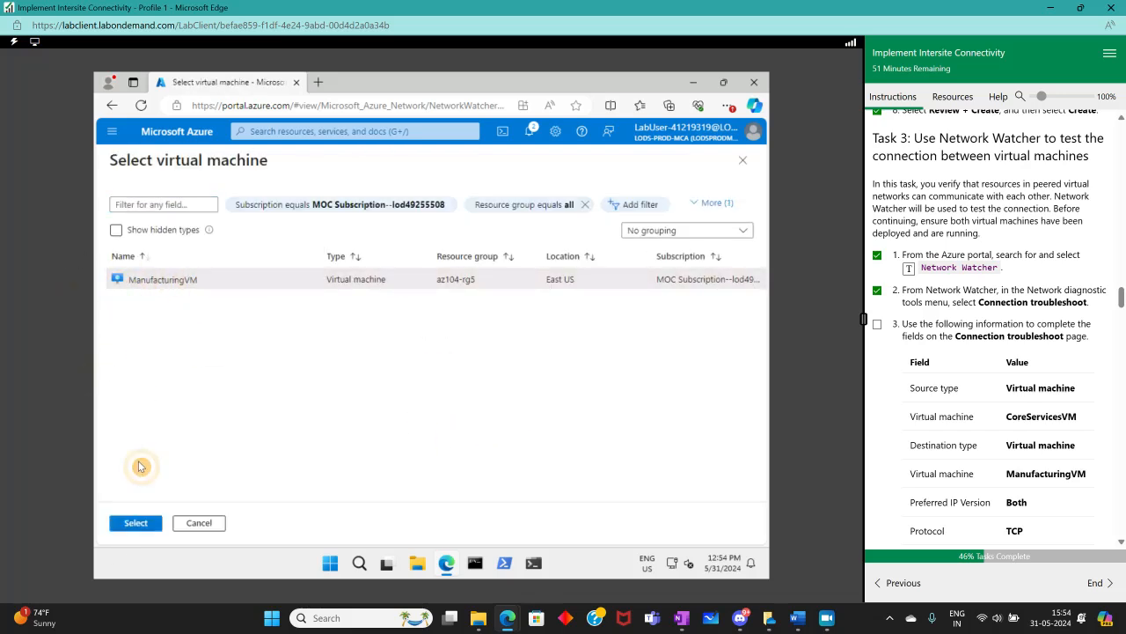
pyautogui.click(136, 523)
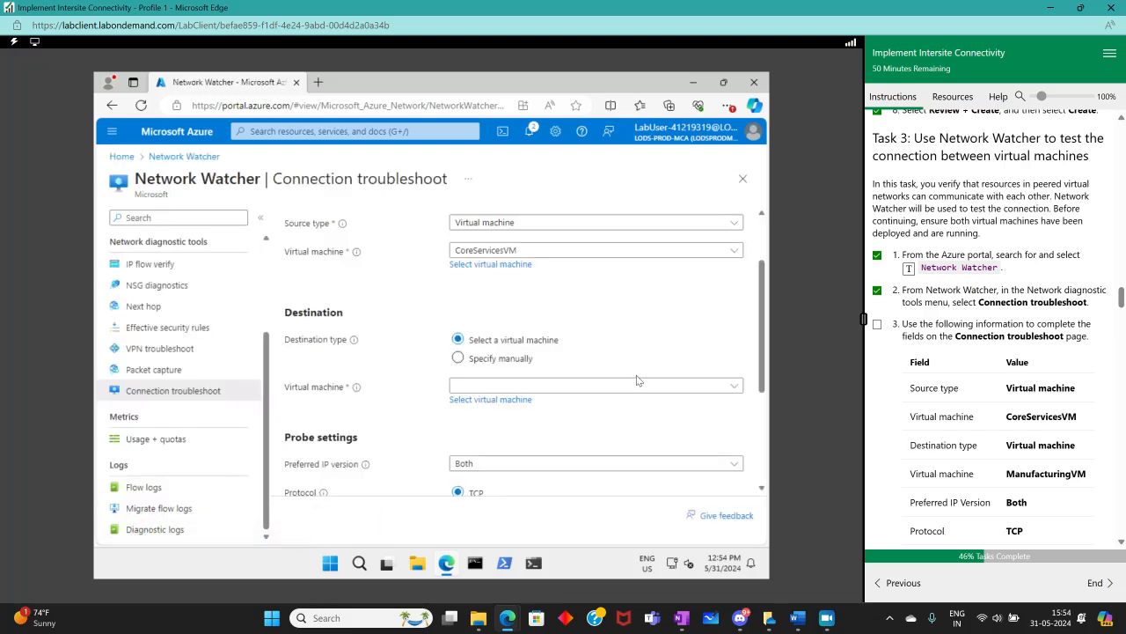
# Retry choosing ManufacturingVM from the virtual machine selection list for the destination
pyautogui.scroll(-1, 648, 387)
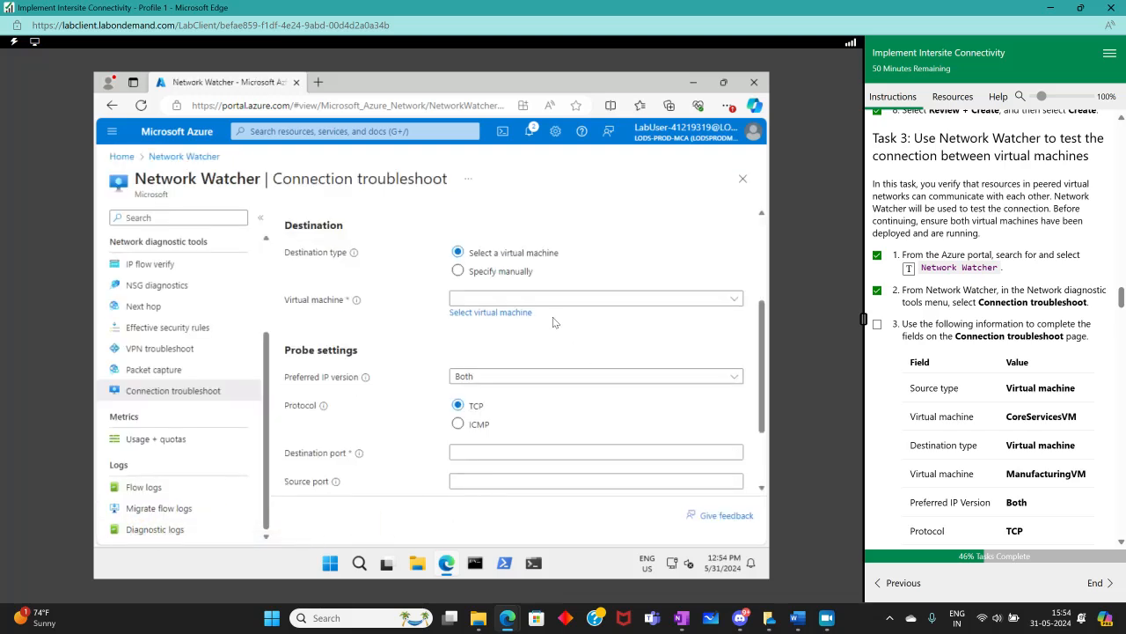
pyautogui.click(738, 307)
pyautogui.click(502, 309)
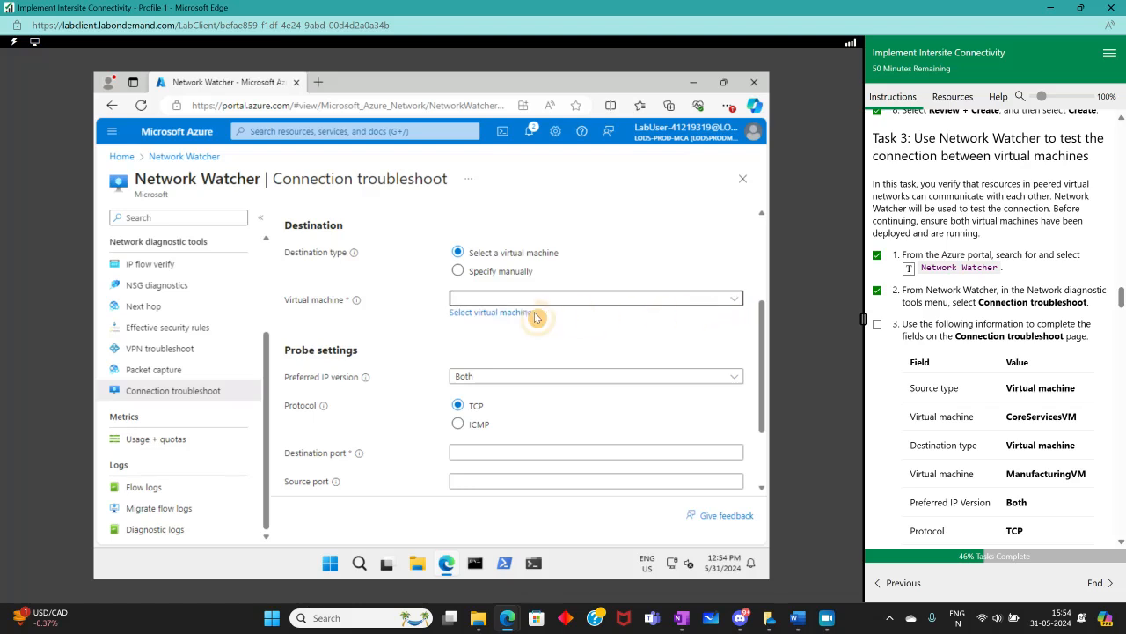
pyautogui.click(491, 313)
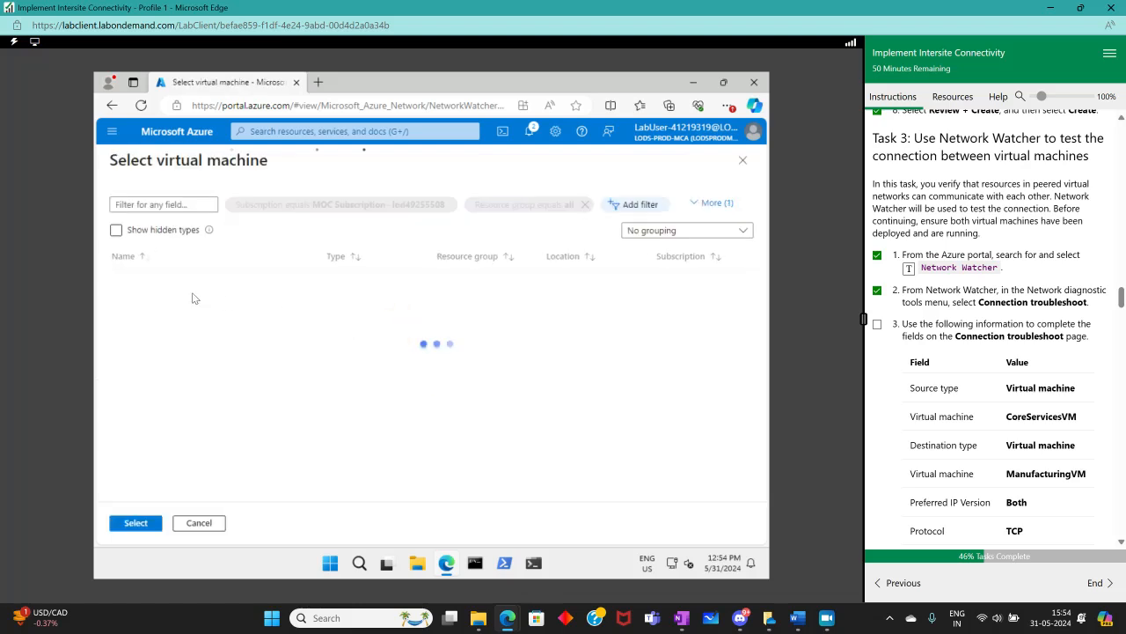
pyautogui.click(117, 232)
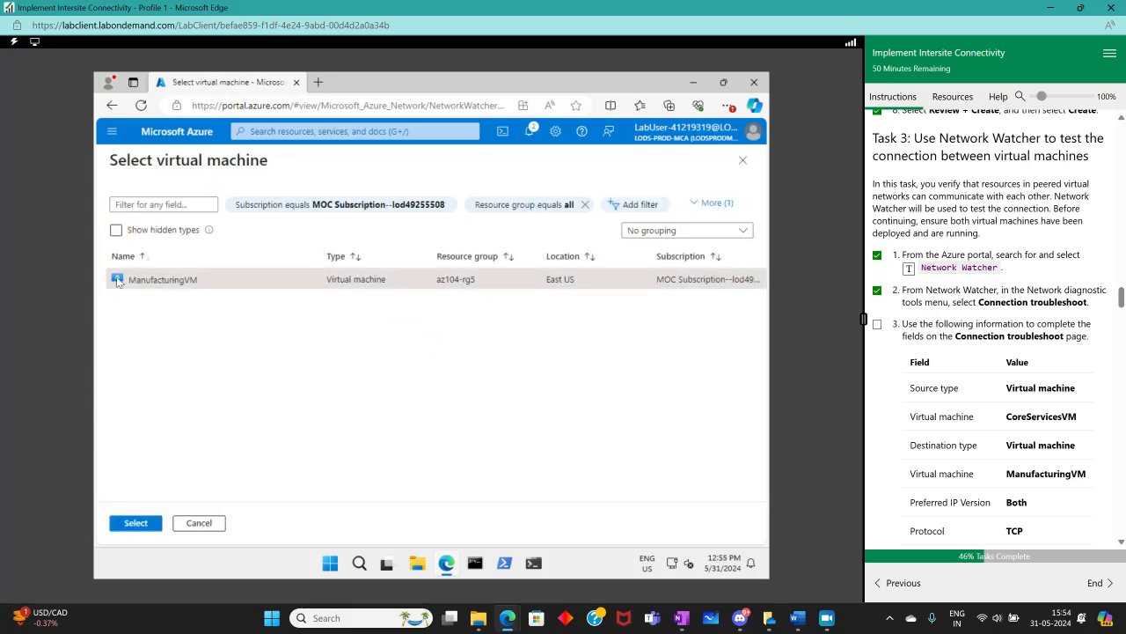
pyautogui.doubleClick(119, 280)
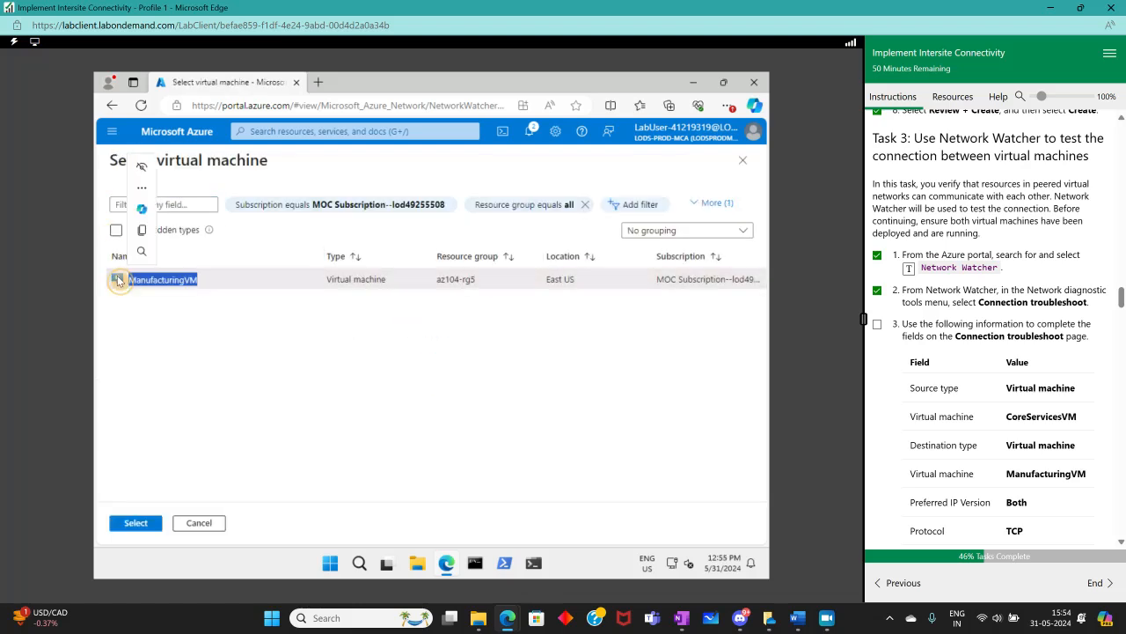
pyautogui.click(231, 284)
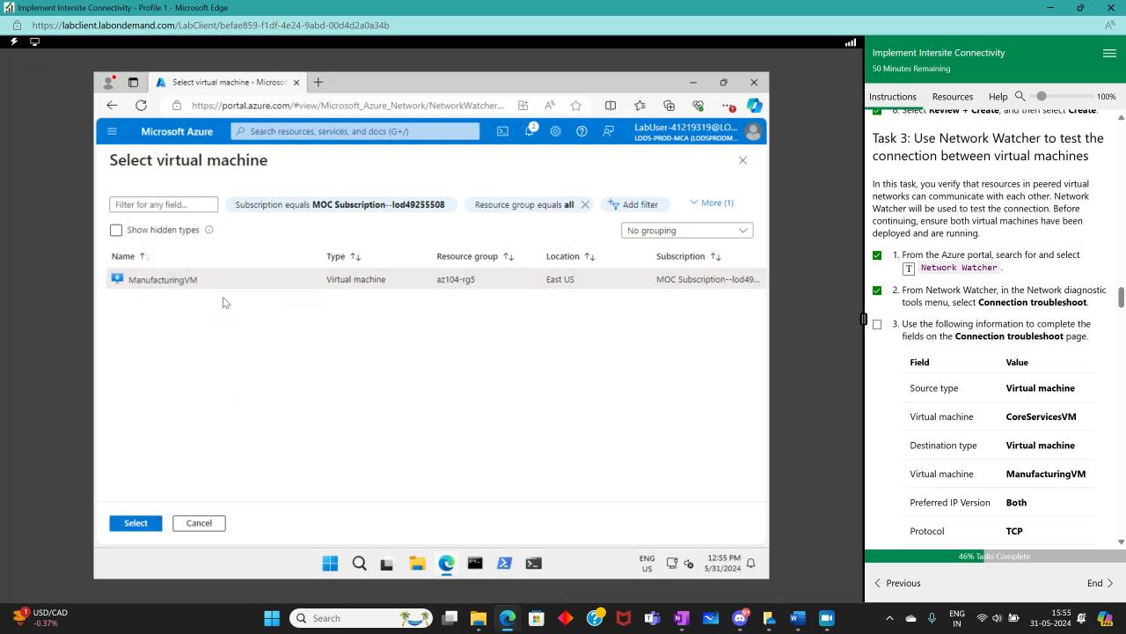
pyautogui.click(234, 330)
pyautogui.click(272, 282)
pyautogui.click(134, 522)
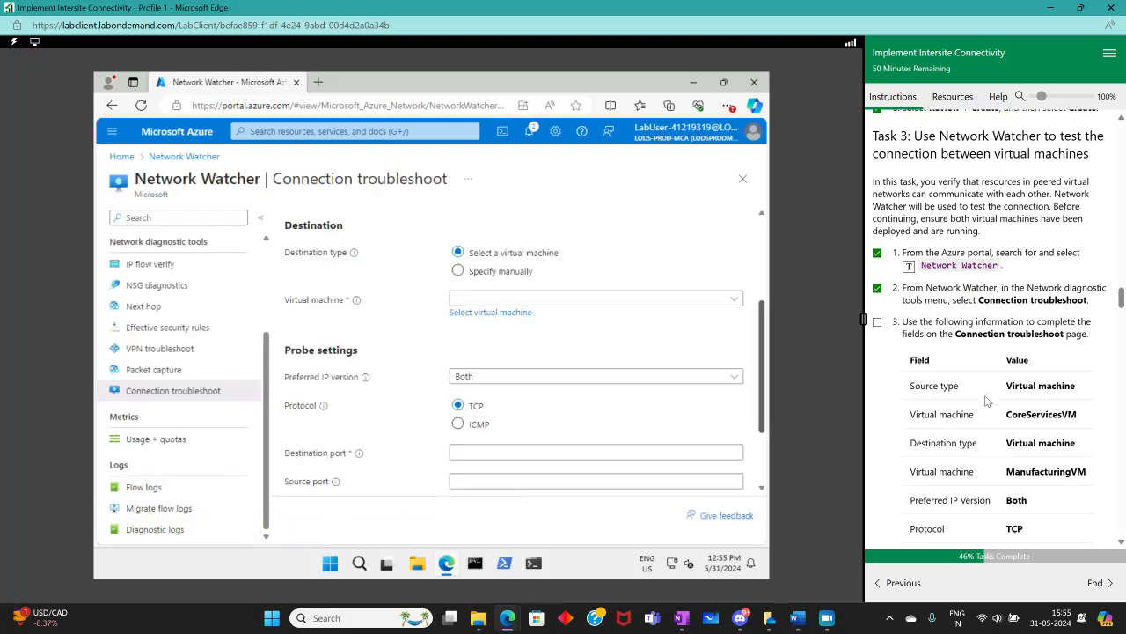
# Set the destination port to 3389
pyautogui.scroll(-3, 986, 401)
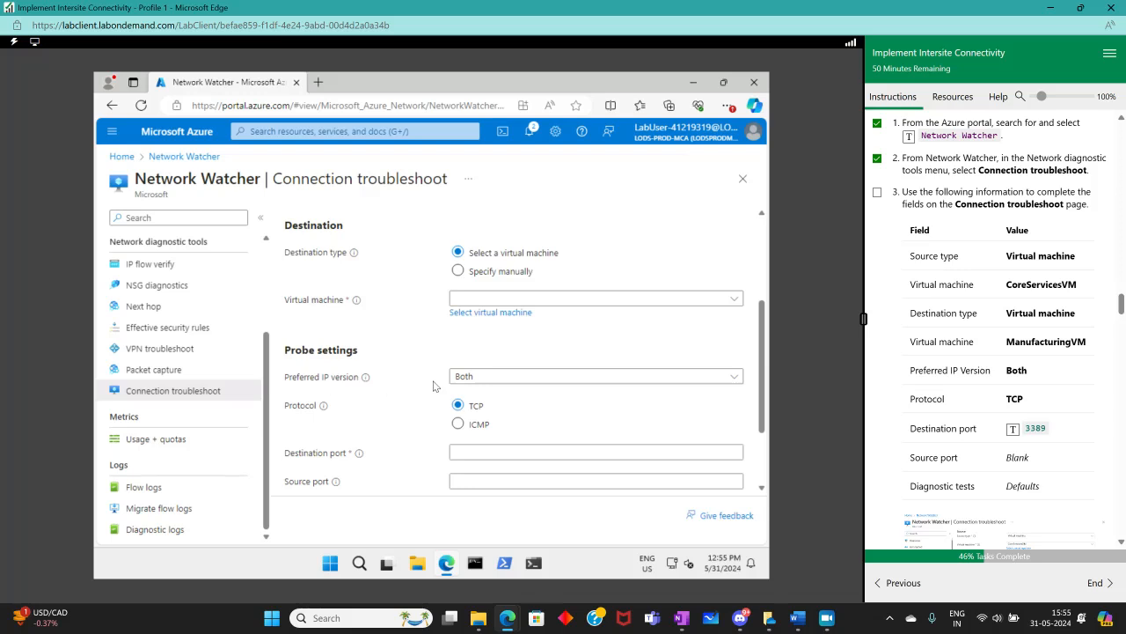
pyautogui.click(523, 450)
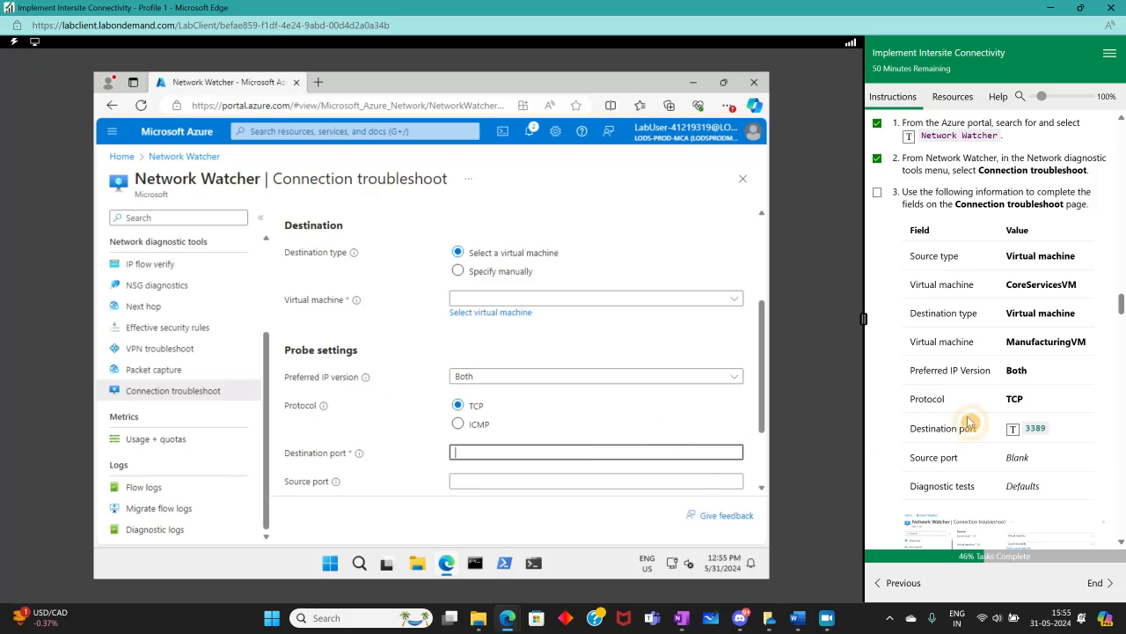
pyautogui.click(1013, 429)
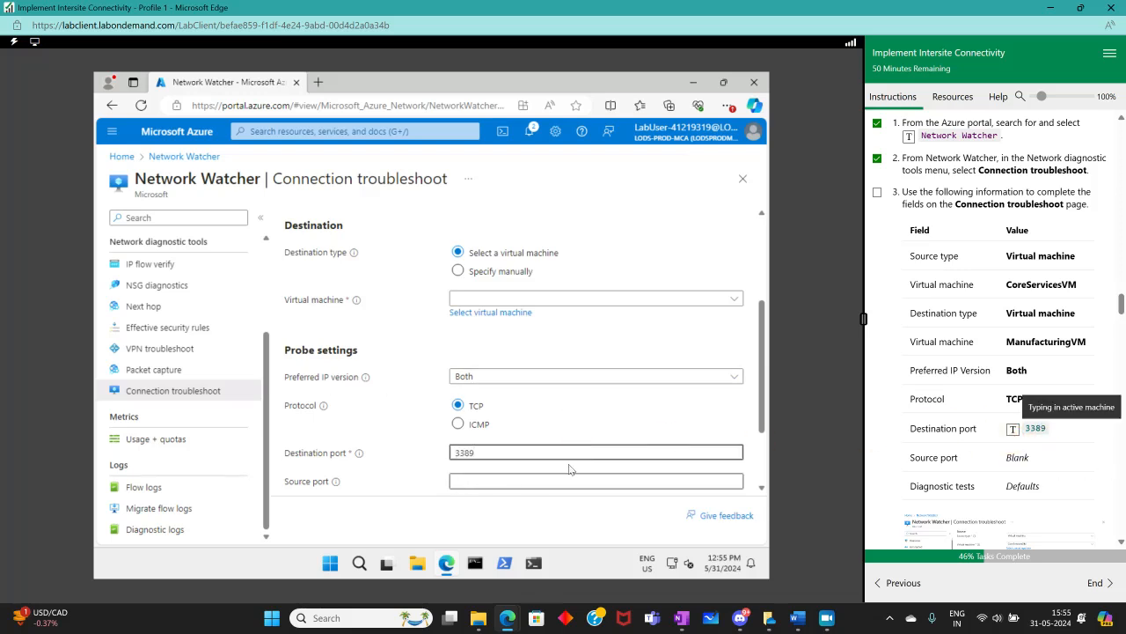
# Set the destination virtual machine to ManufacturingVM
pyautogui.scroll(-1, 433, 486)
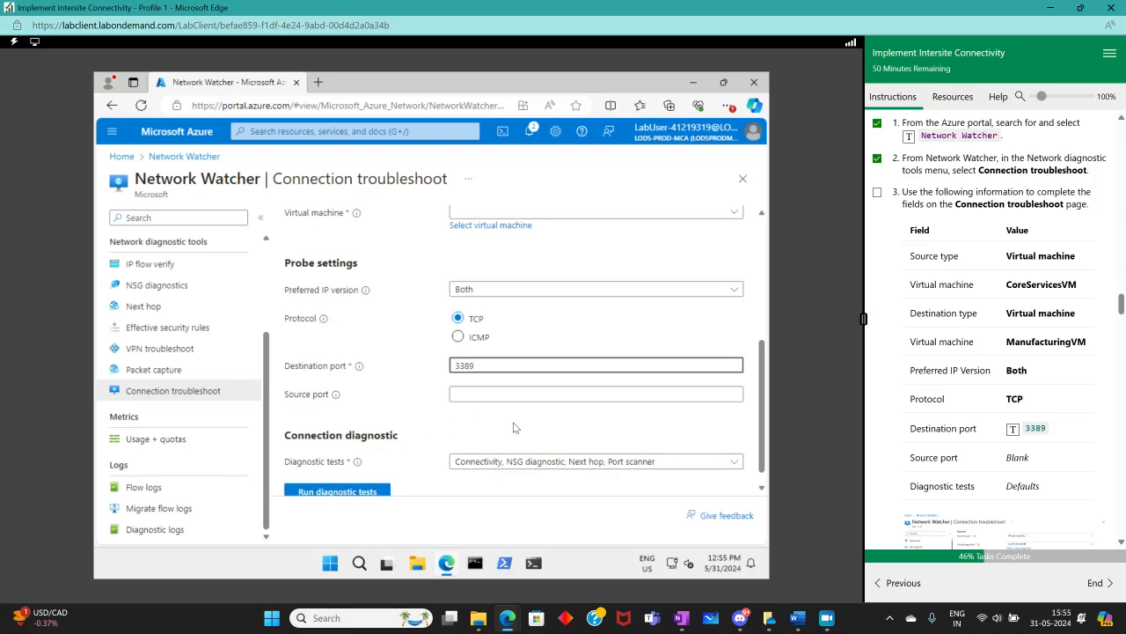
pyautogui.scroll(-2, 519, 425)
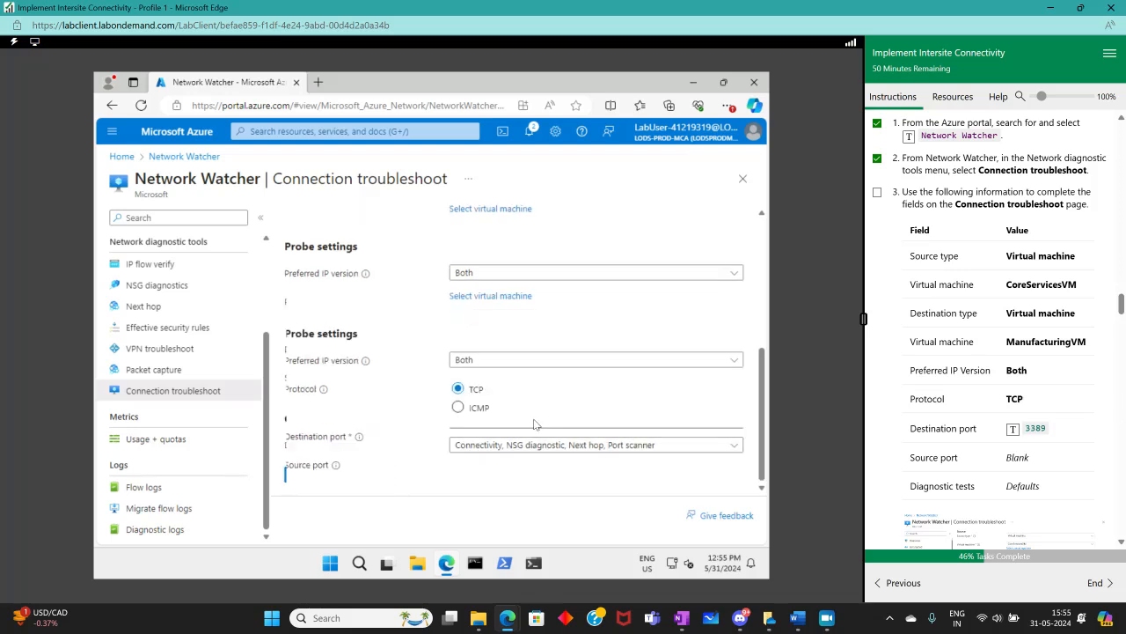
pyautogui.scroll(2, 535, 425)
pyautogui.scroll(-1, 478, 451)
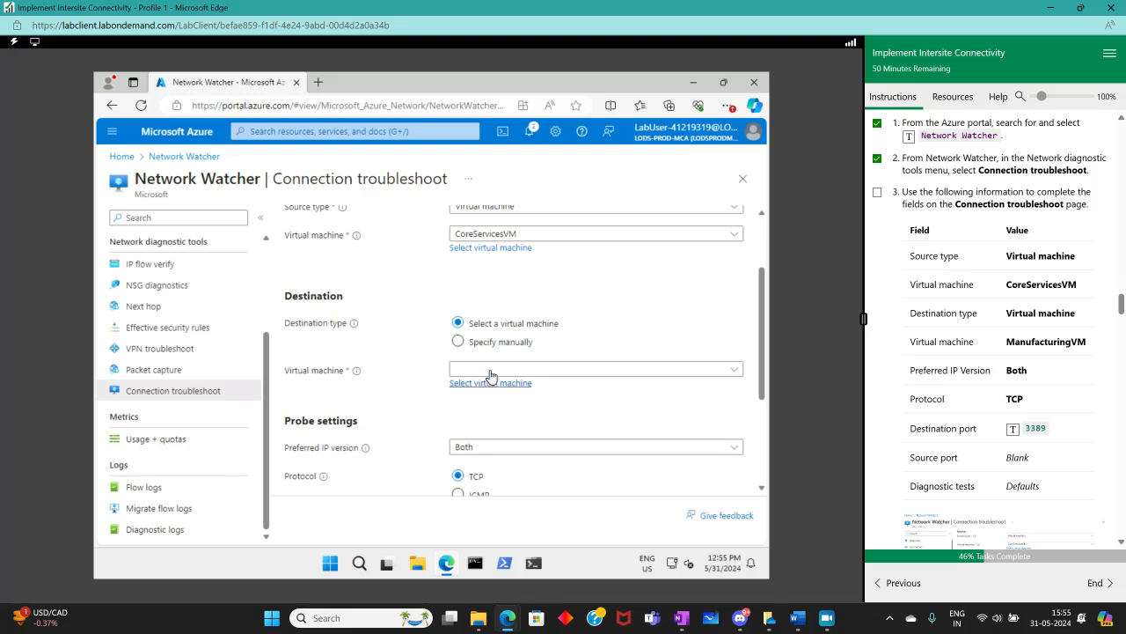
pyautogui.click(479, 383)
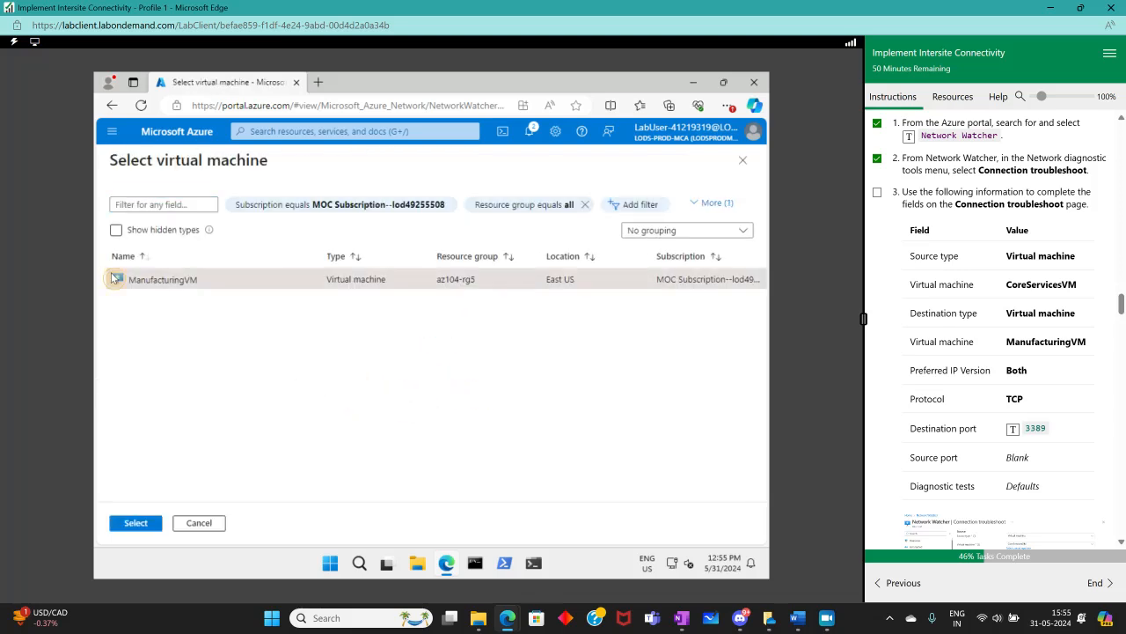
pyautogui.click(114, 278)
pyautogui.click(136, 524)
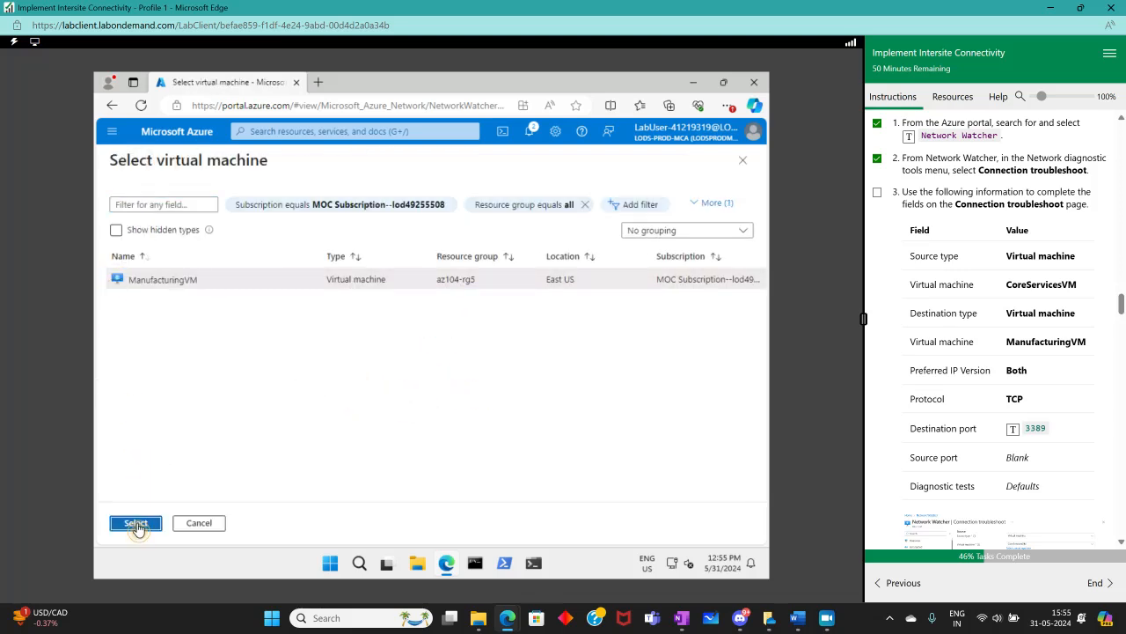
# Run the diagnostic tests and tick the matching lab instruction as complete
pyautogui.scroll(-3, 449, 428)
pyautogui.click(345, 474)
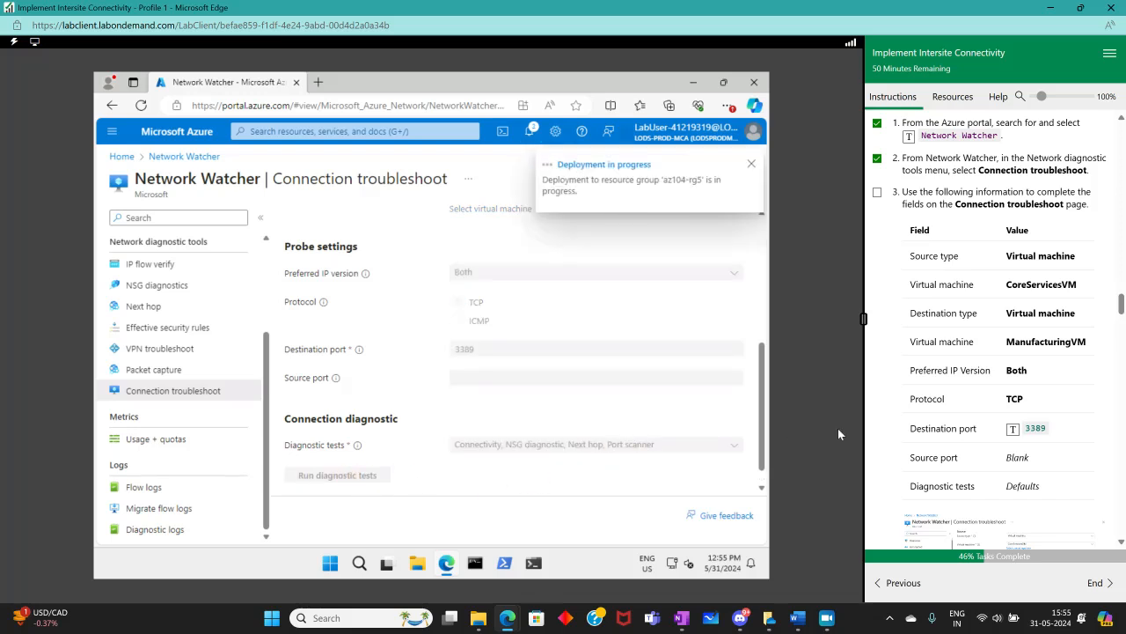
pyautogui.scroll(-4, 1024, 414)
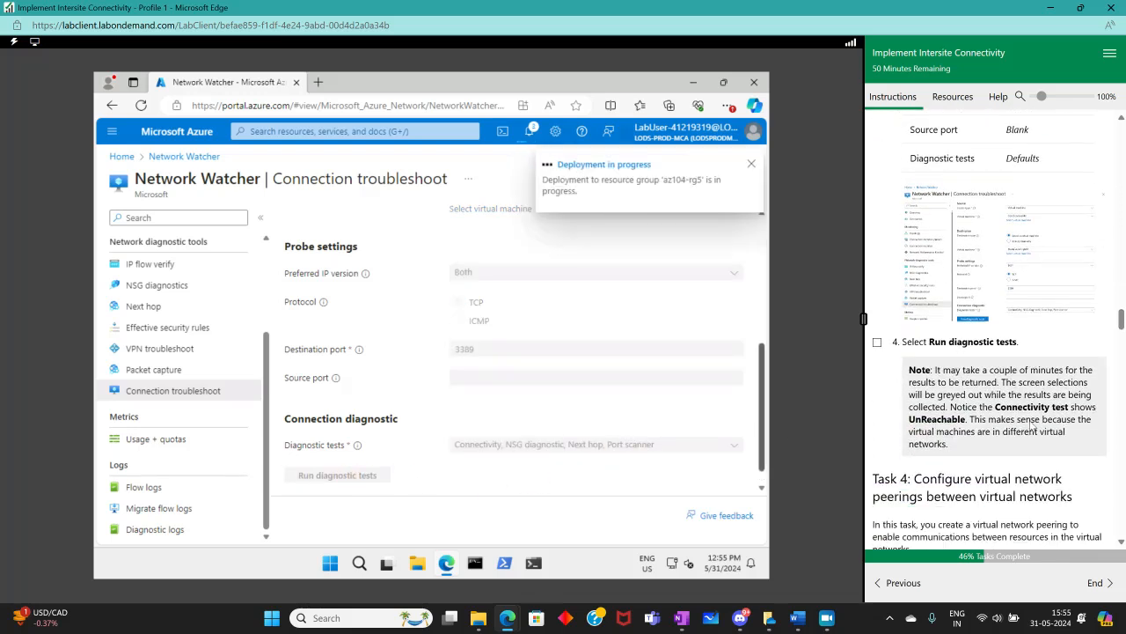
pyautogui.scroll(-1, 1031, 427)
pyautogui.click(877, 274)
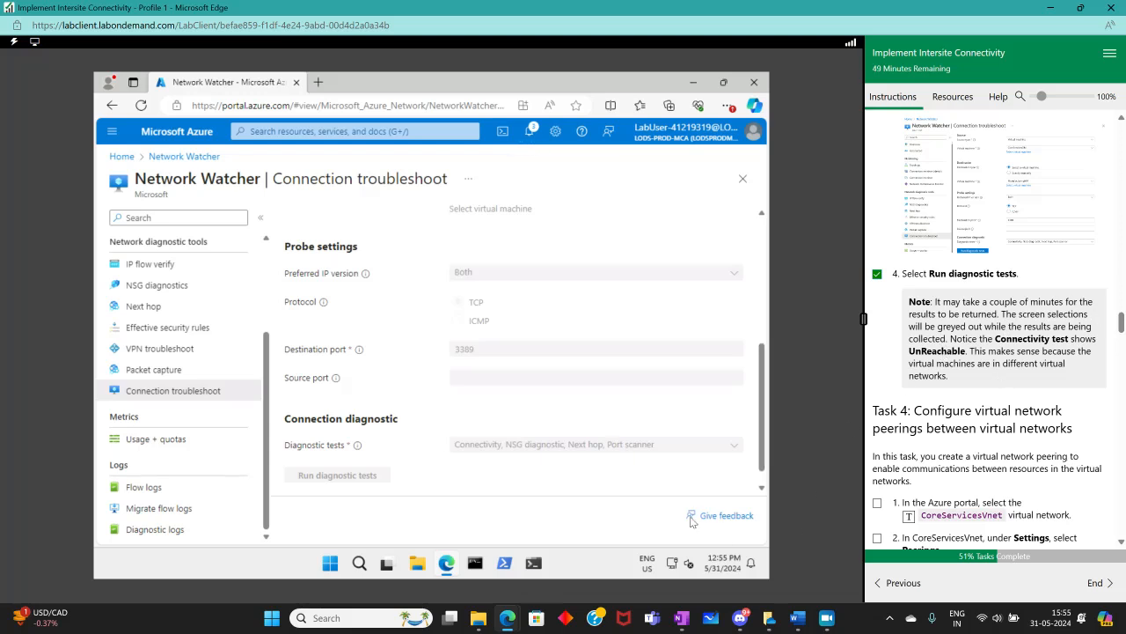
pyautogui.scroll(5, 565, 421)
pyautogui.scroll(-5, 563, 417)
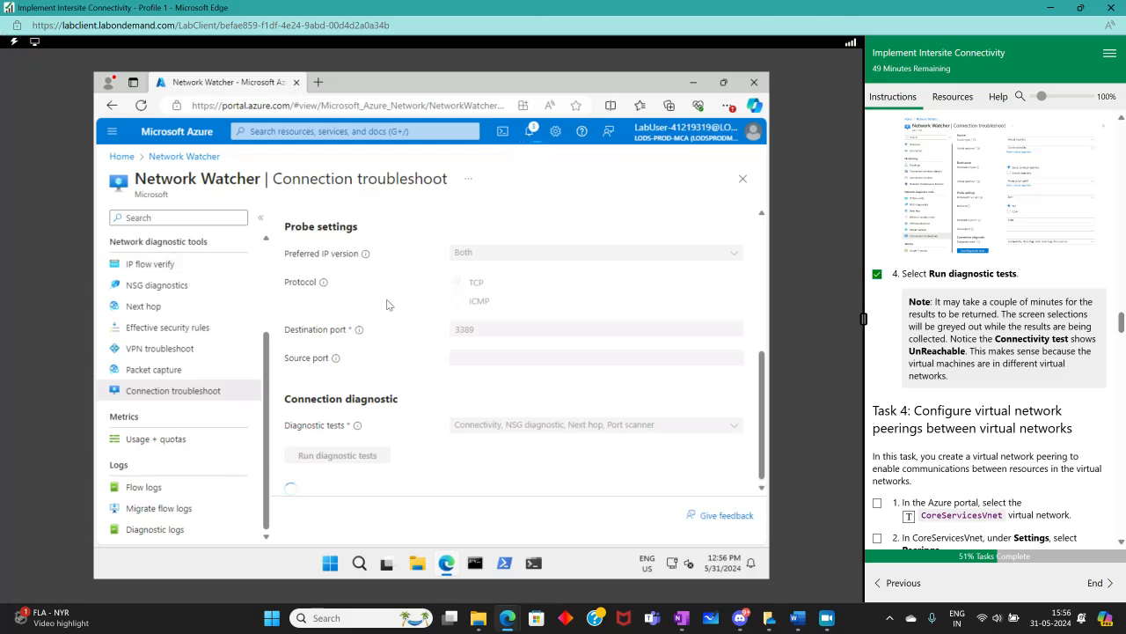
pyautogui.scroll(5, 568, 377)
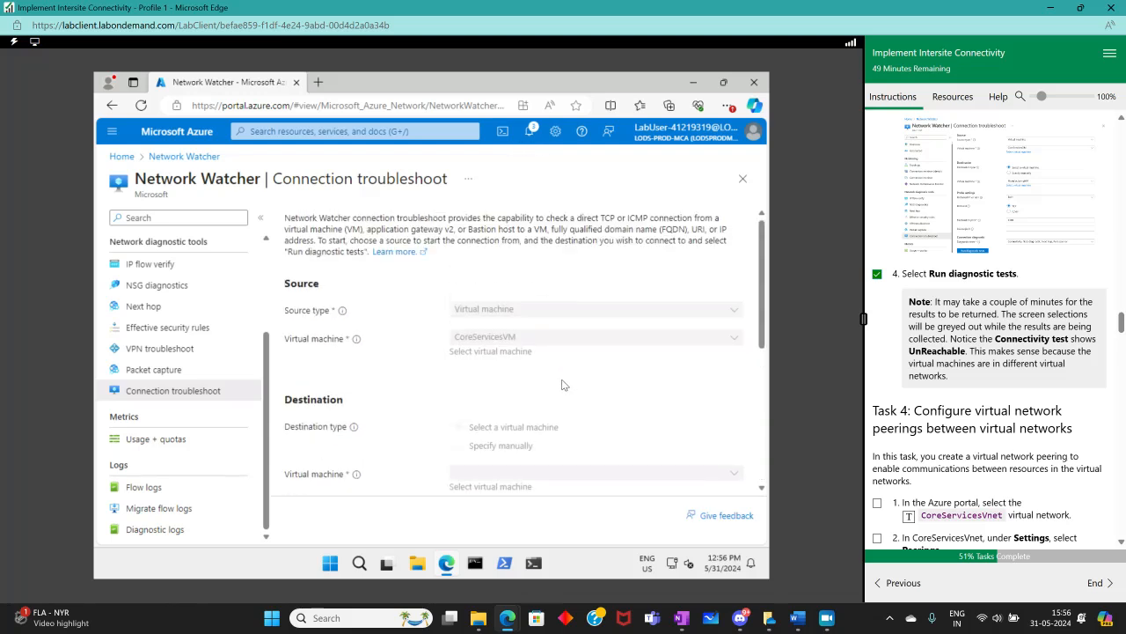
pyautogui.scroll(-3, 563, 384)
pyautogui.scroll(-3, 563, 385)
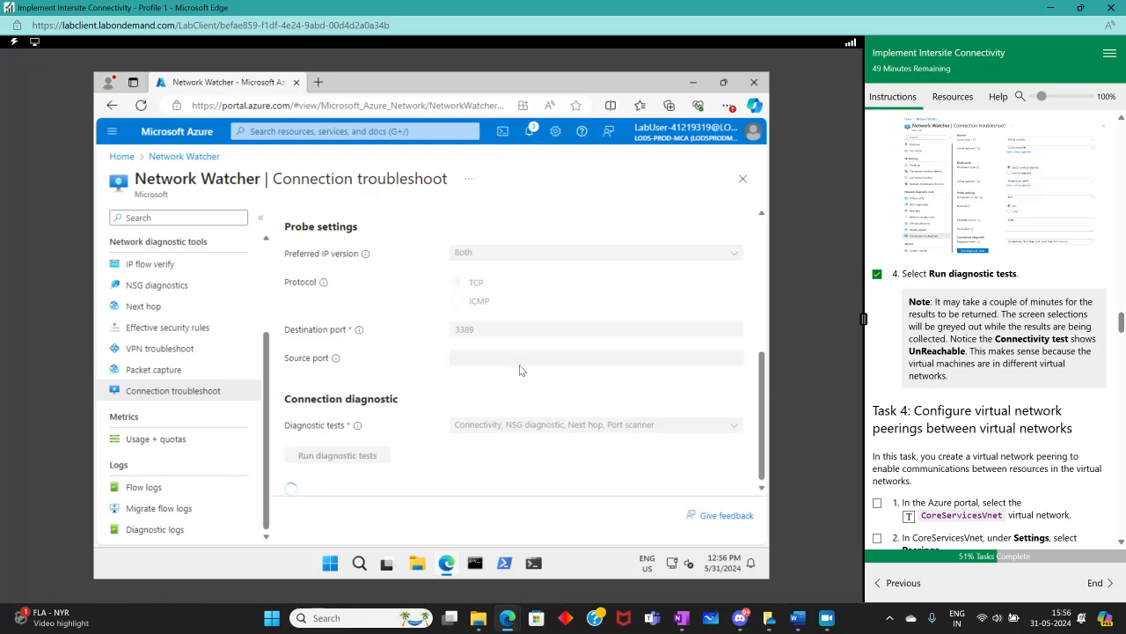
pyautogui.scroll(3, 519, 366)
pyautogui.scroll(-3, 519, 366)
pyautogui.click(828, 618)
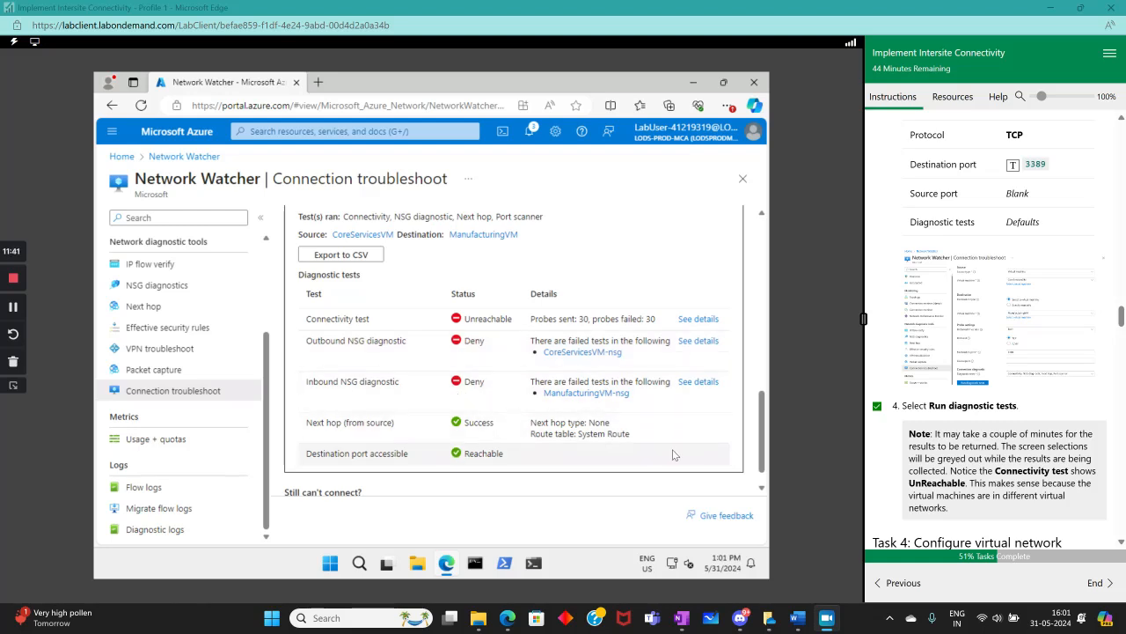
# Review the diagnostic test results and the lab instructions for the next task
pyautogui.scroll(-1, 723, 455)
pyautogui.scroll(-4, 1020, 355)
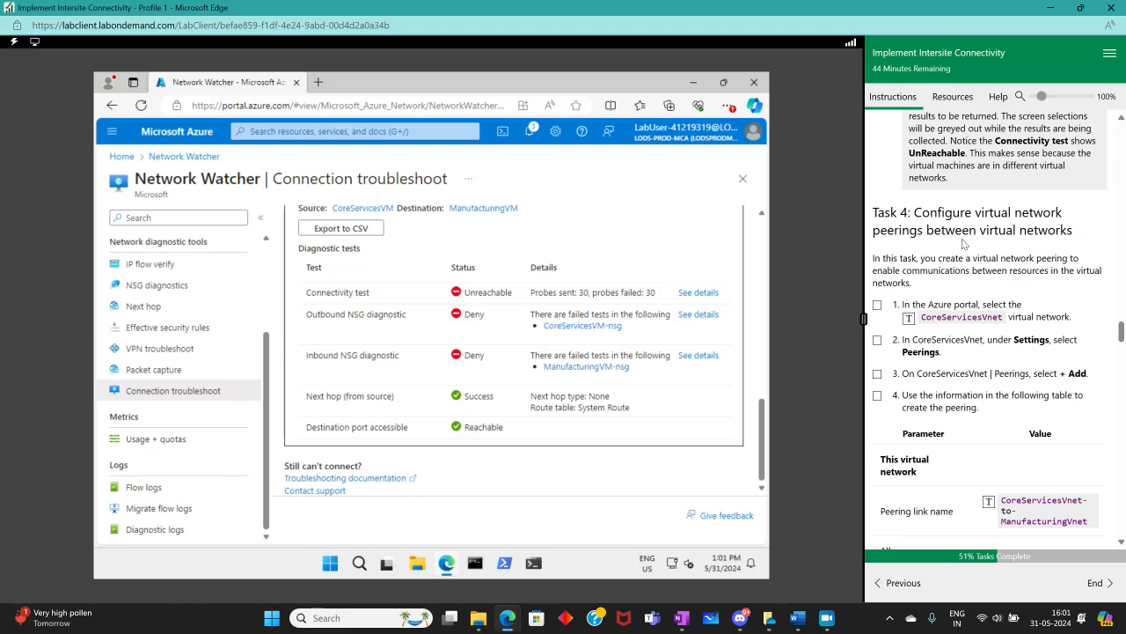
pyautogui.scroll(5, 1034, 243)
pyautogui.scroll(10, 1035, 243)
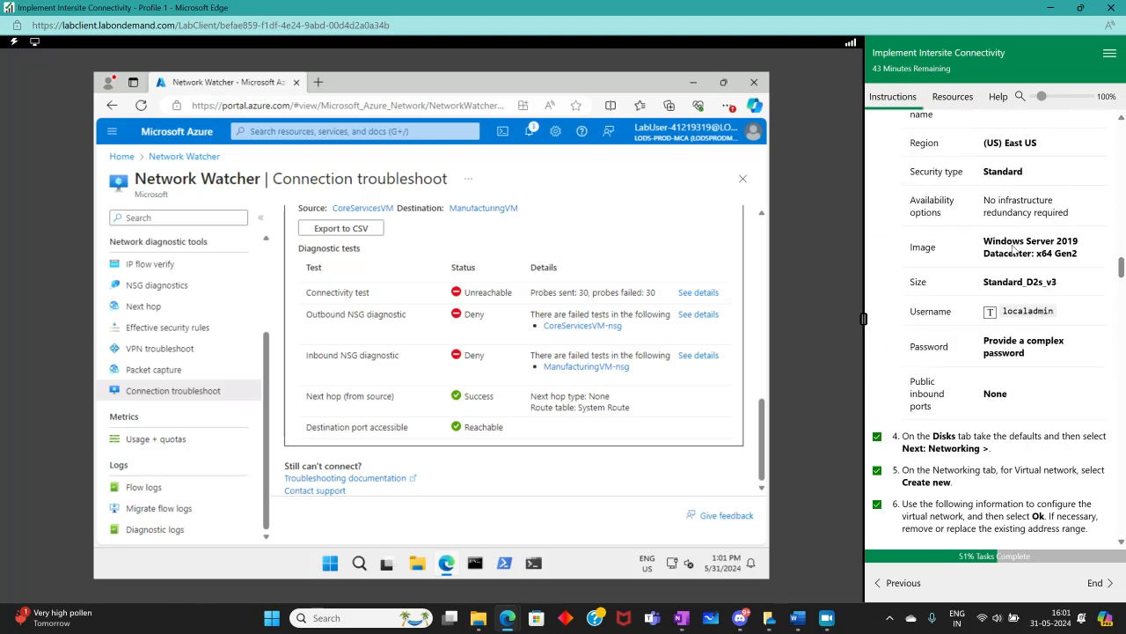
pyautogui.scroll(5, 1012, 250)
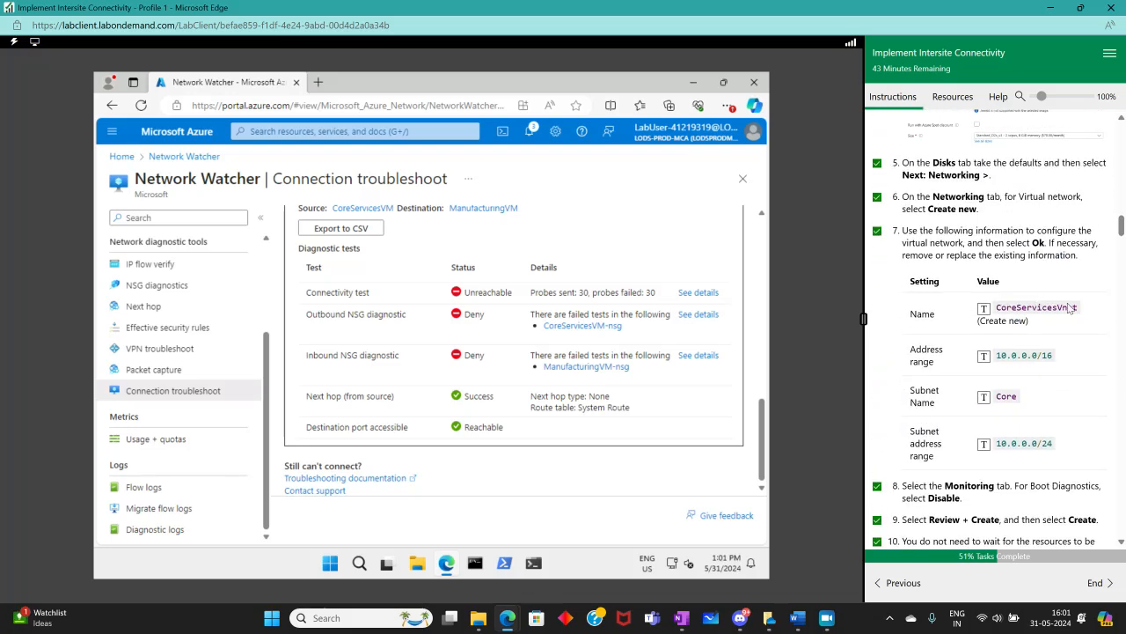
pyautogui.scroll(-10, 1069, 307)
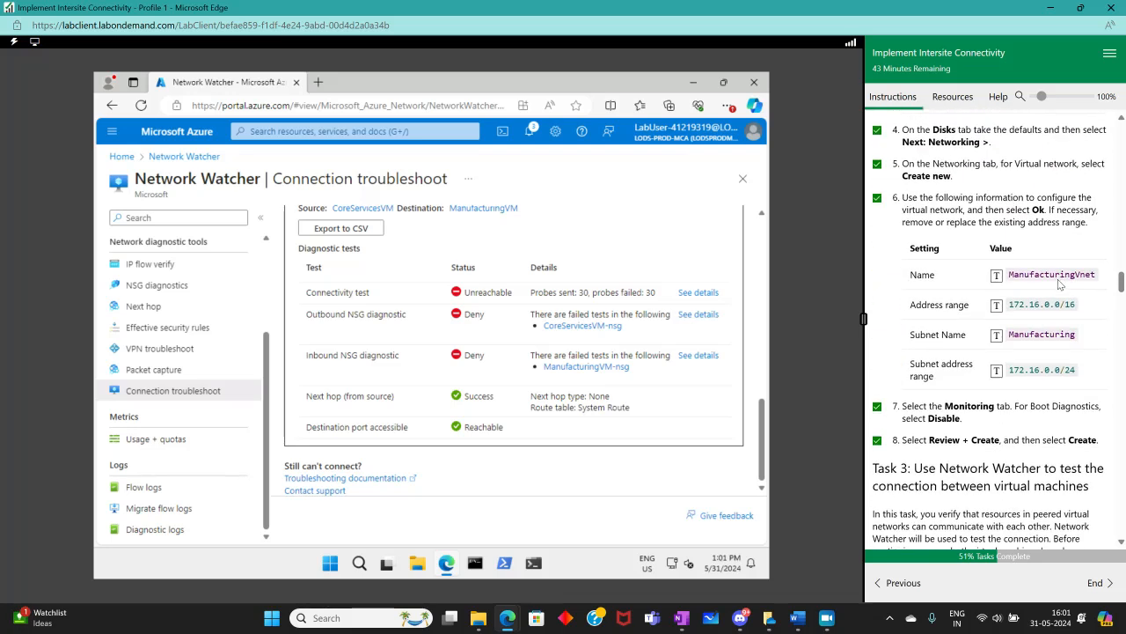
pyautogui.scroll(-7, 1065, 280)
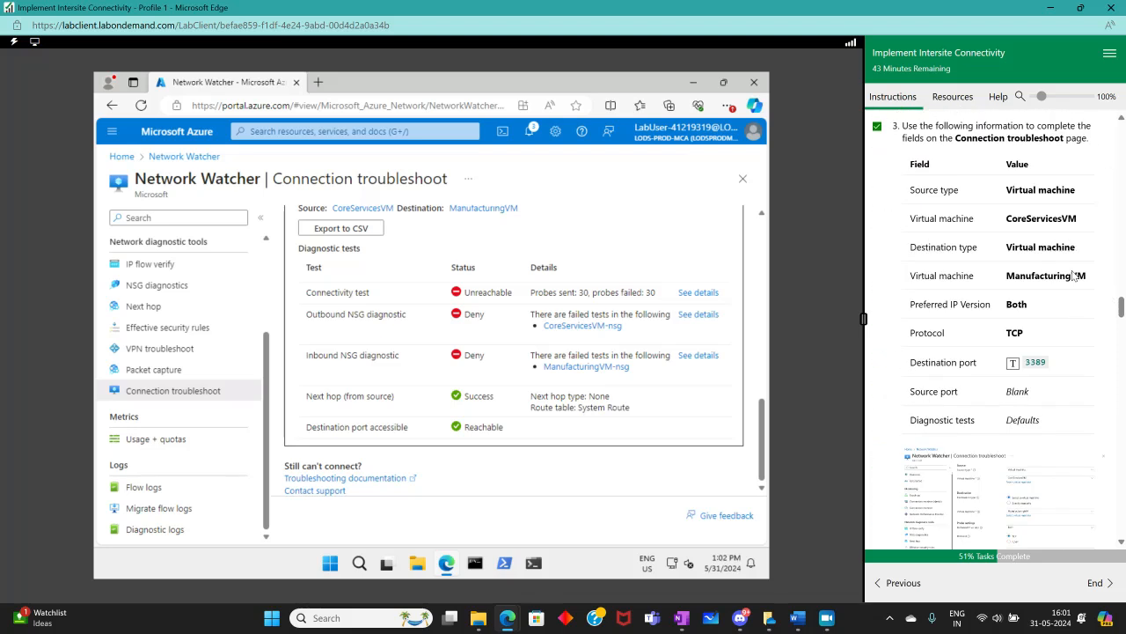
pyautogui.scroll(-8, 1074, 275)
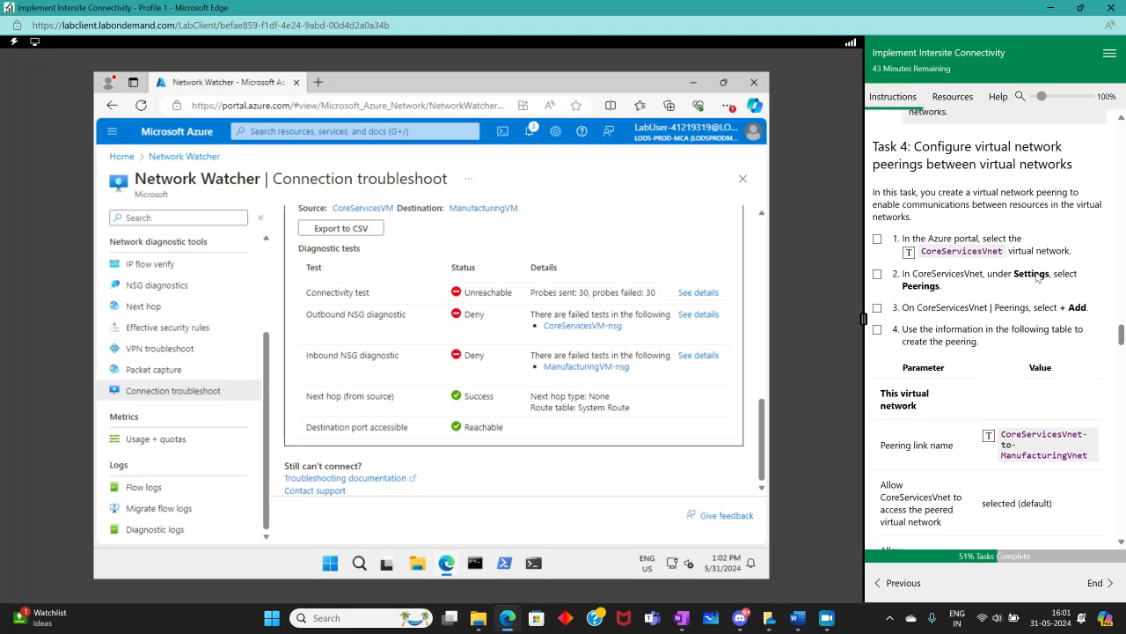
pyautogui.click(327, 129)
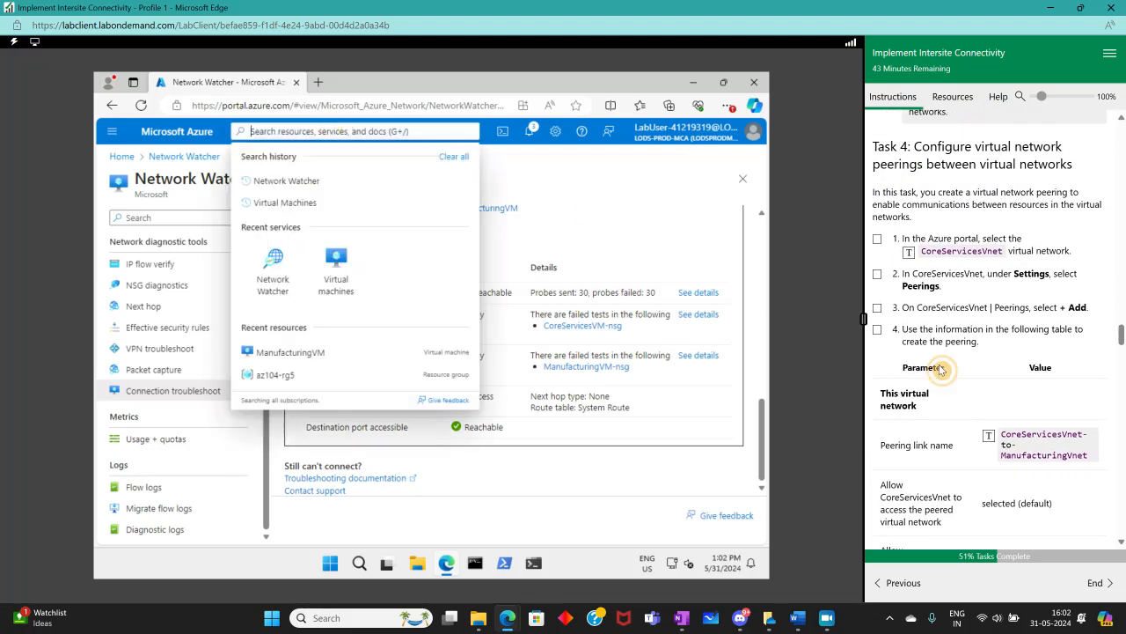
pyautogui.click(946, 252)
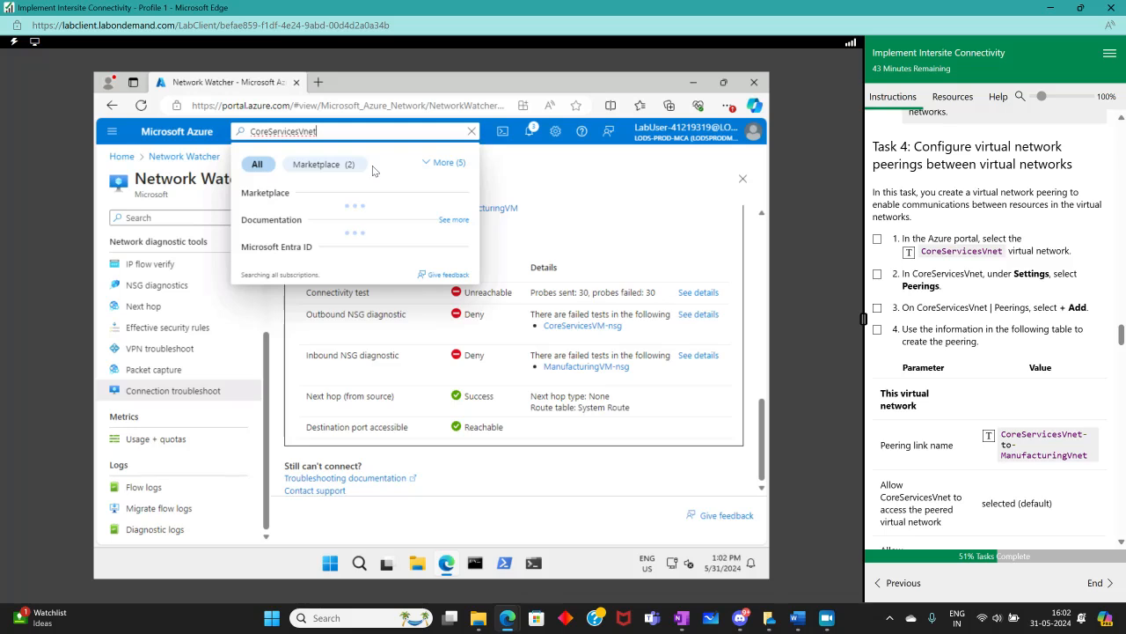
pyautogui.moveTo(329, 131); pyautogui.dragTo(199, 132)
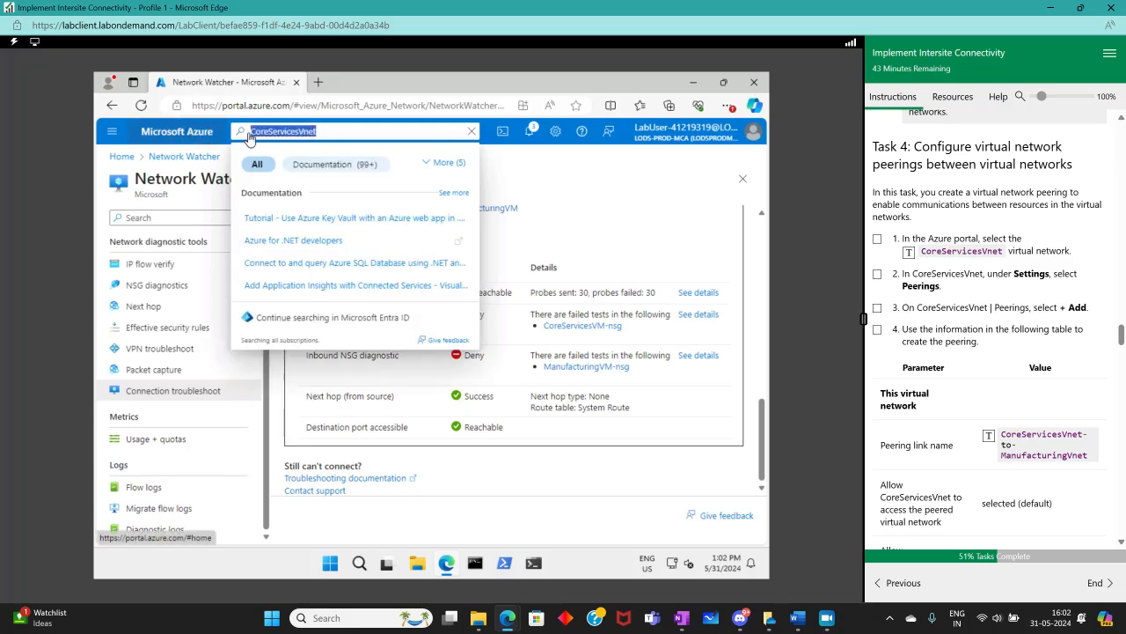
pyautogui.press('BackSpace')
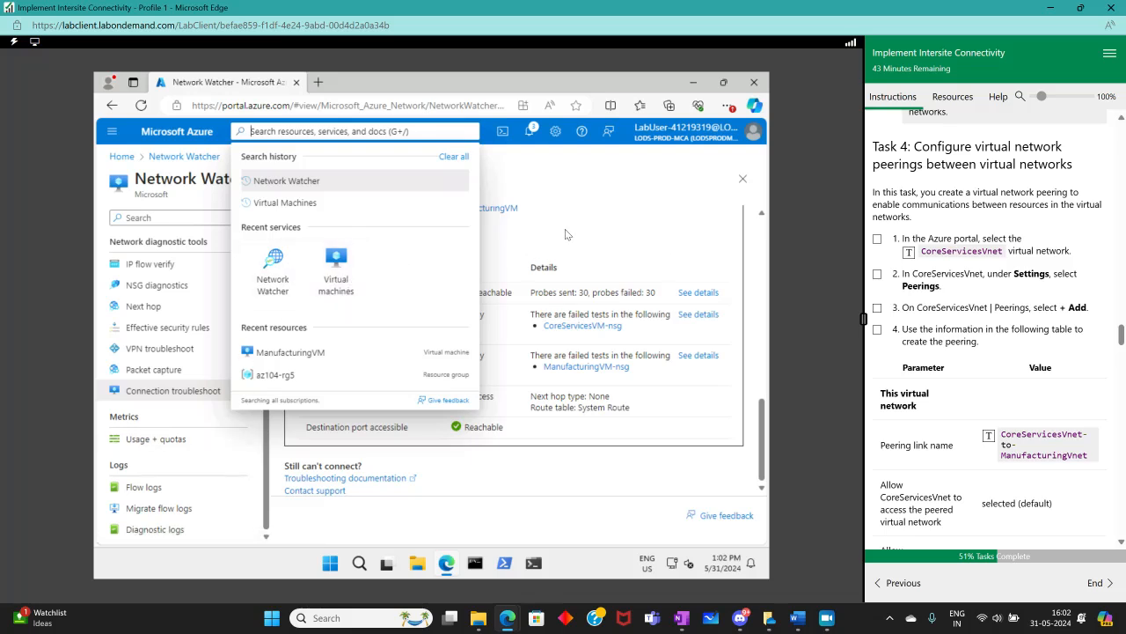
# Open the CoreServicesVM-vnet virtual network and tick the first peering instruction as complete
pyautogui.click(304, 181)
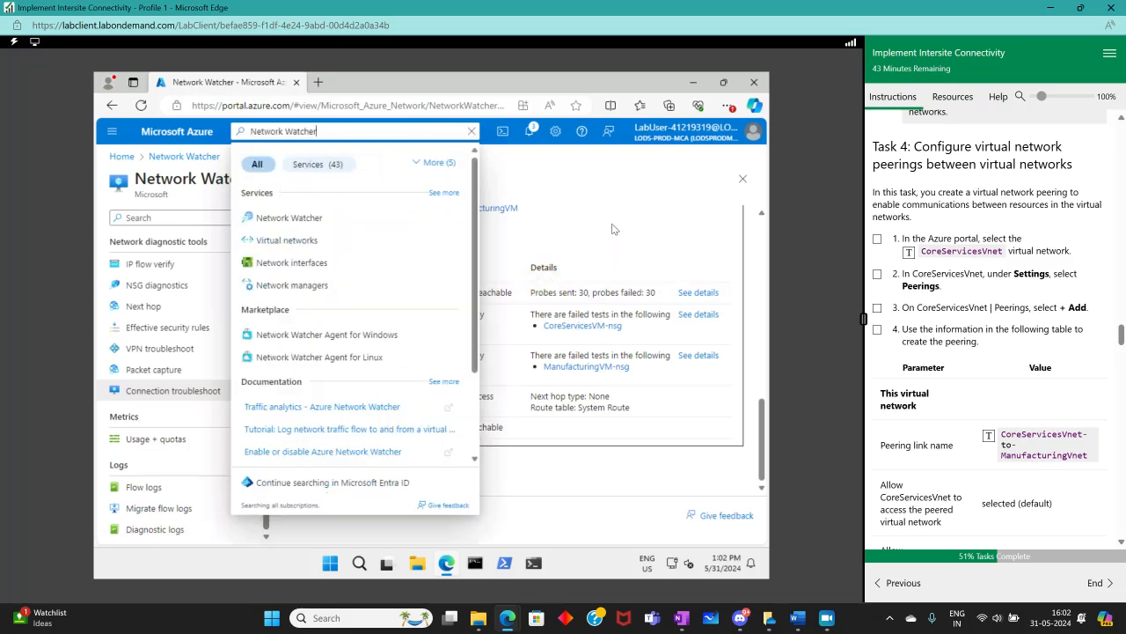
pyautogui.click(269, 241)
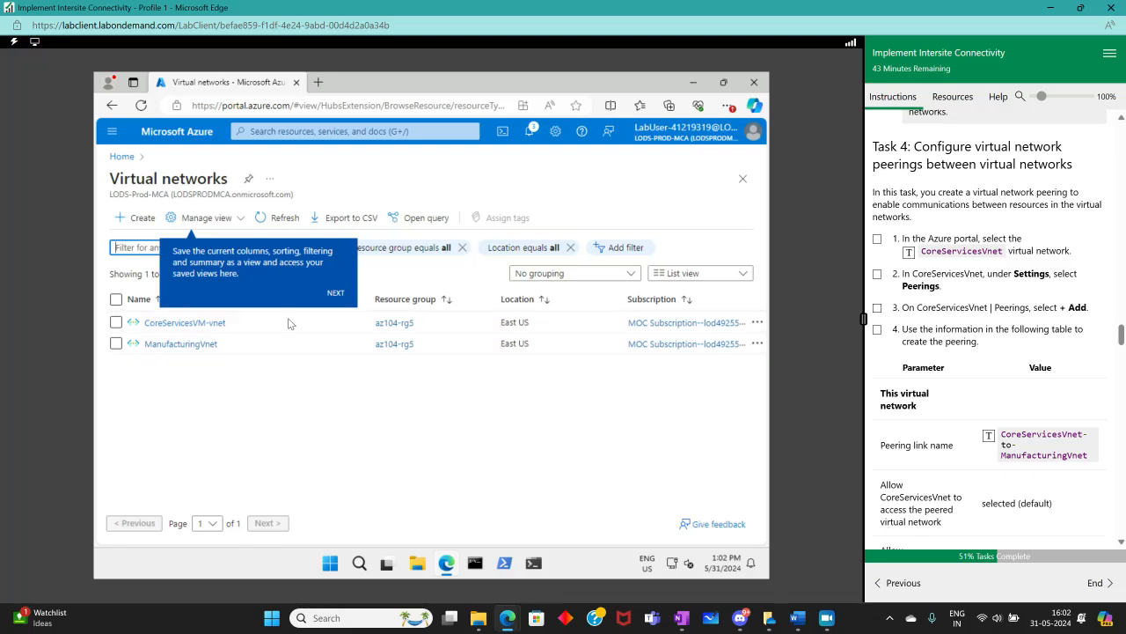
pyautogui.click(182, 323)
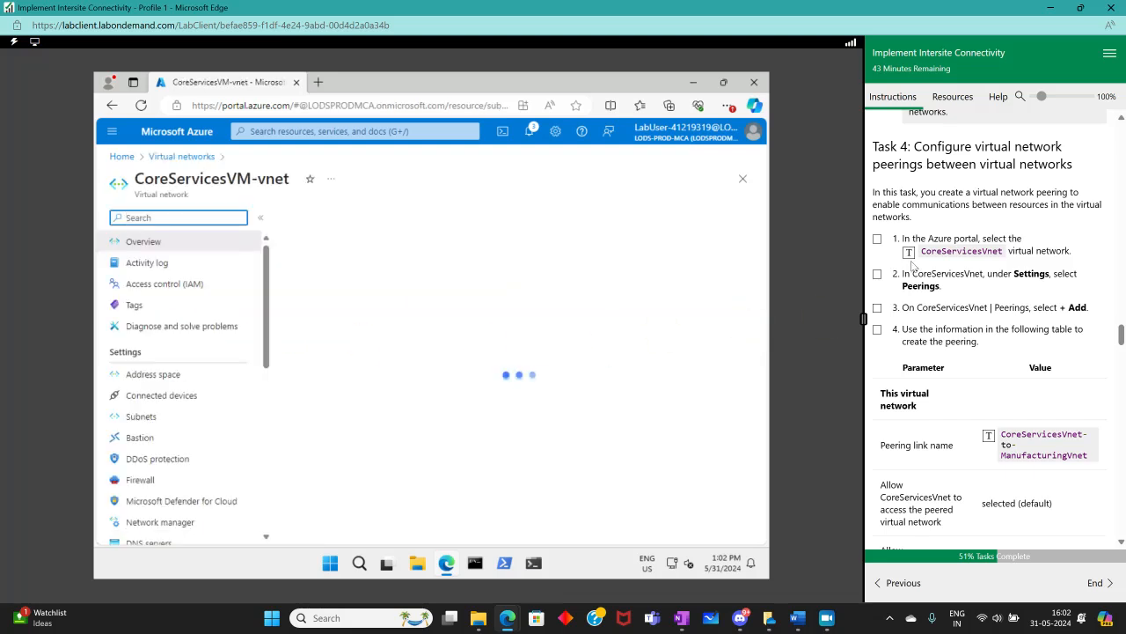
pyautogui.click(878, 240)
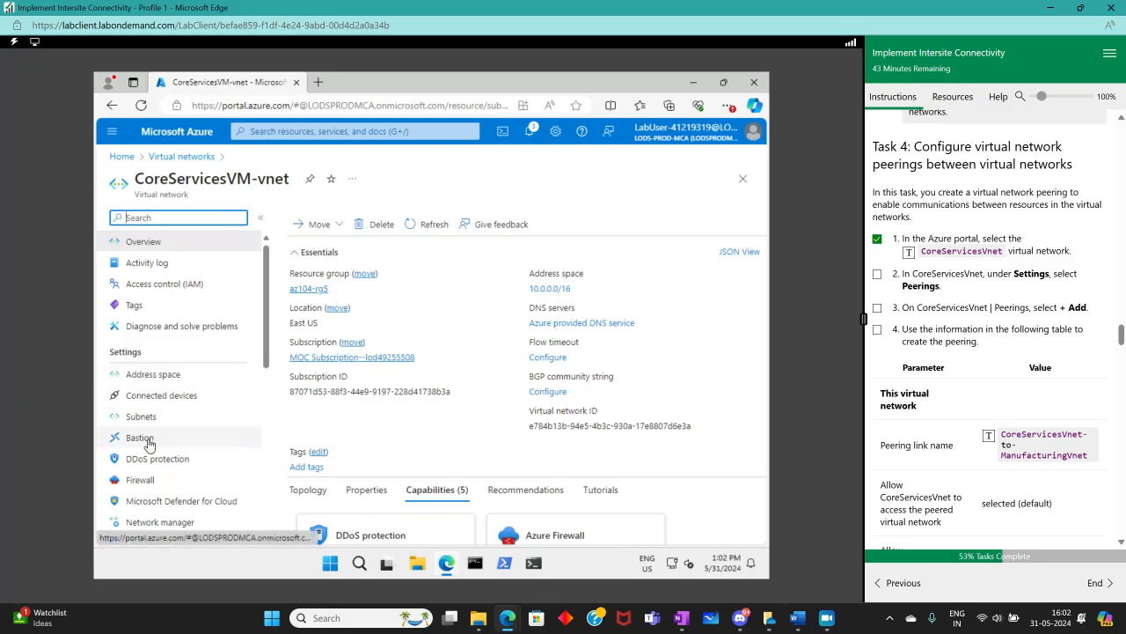
# Open the Peerings settings of CoreServicesVM-vnet and tick the second instruction as complete
pyautogui.scroll(-3, 173, 467)
pyautogui.scroll(-3, 168, 400)
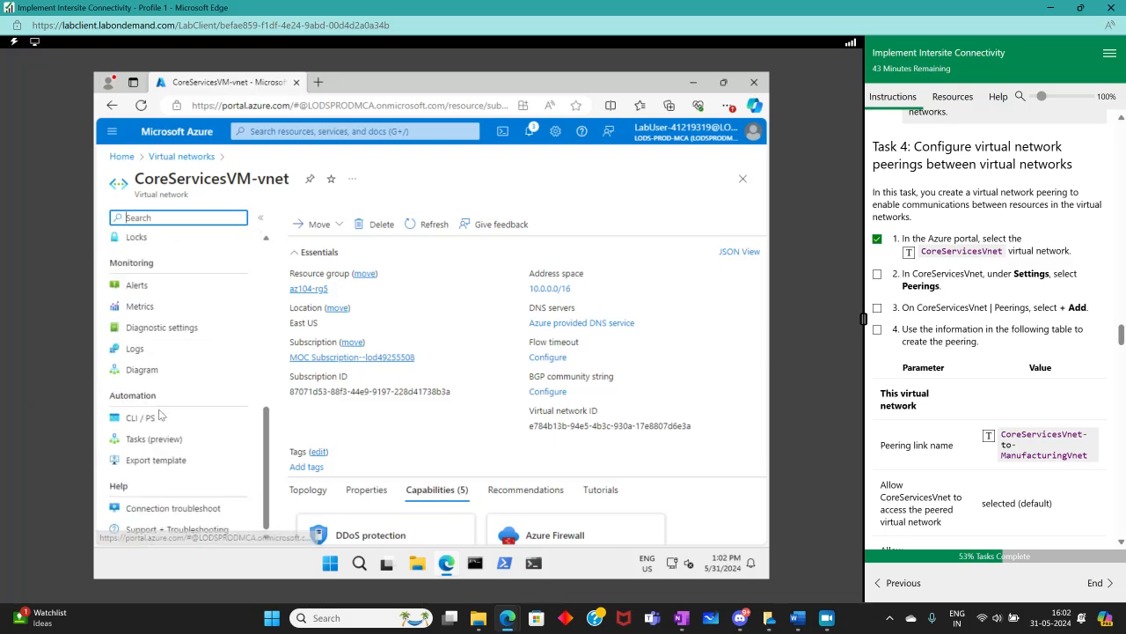
pyautogui.scroll(5, 206, 440)
pyautogui.scroll(-4, 206, 440)
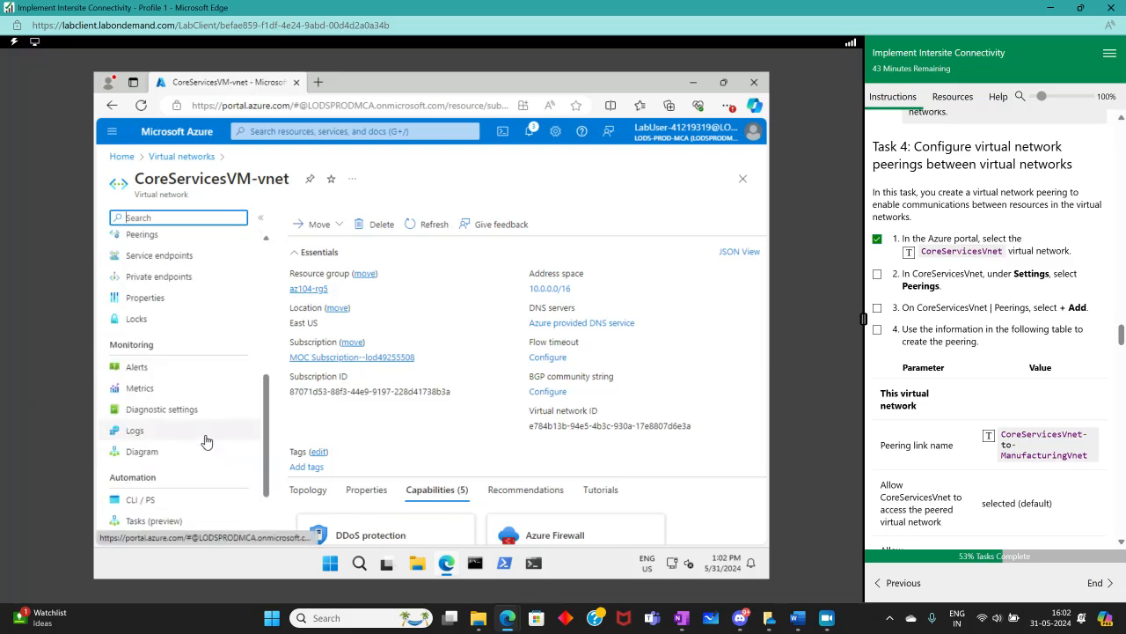
pyautogui.scroll(1, 263, 428)
pyautogui.scroll(3, 176, 426)
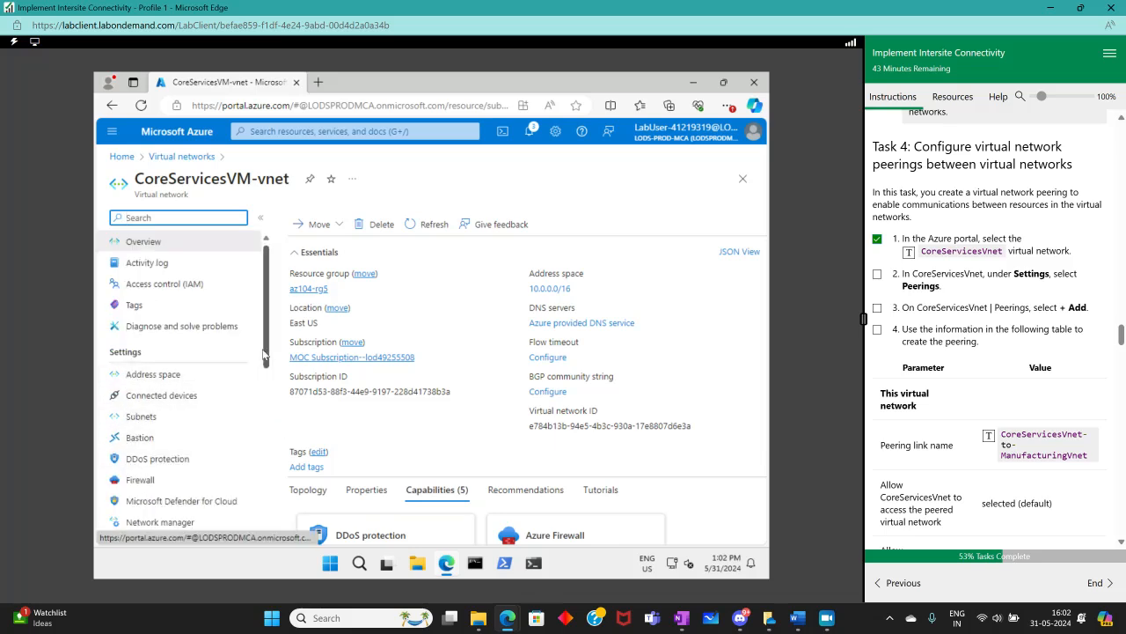
pyautogui.moveTo(270, 354); pyautogui.dragTo(270, 380)
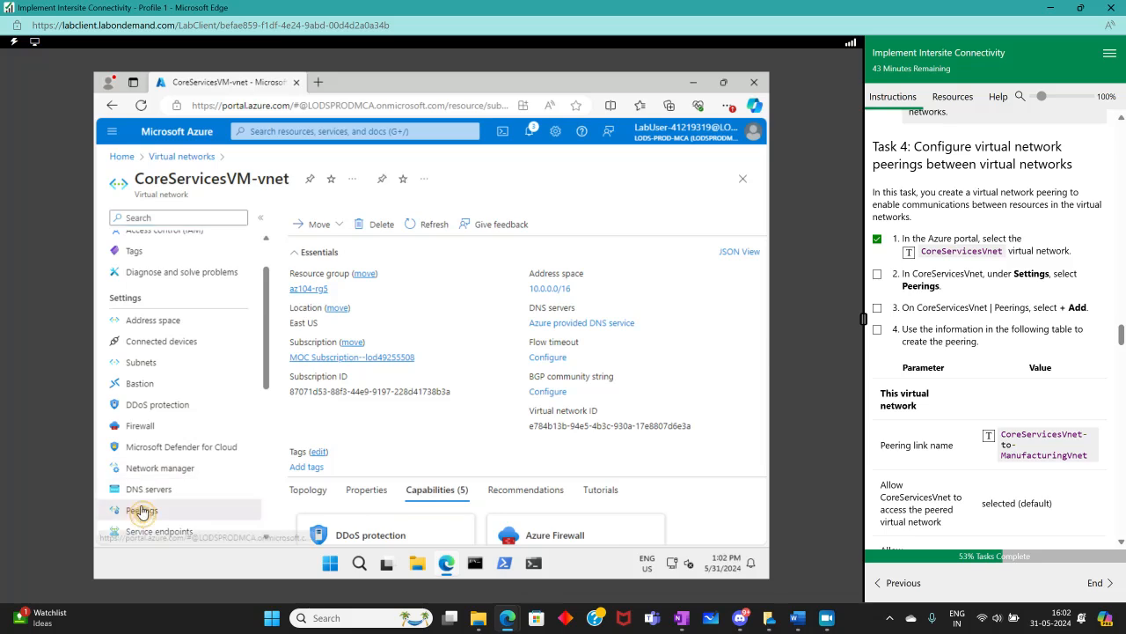
pyautogui.click(141, 510)
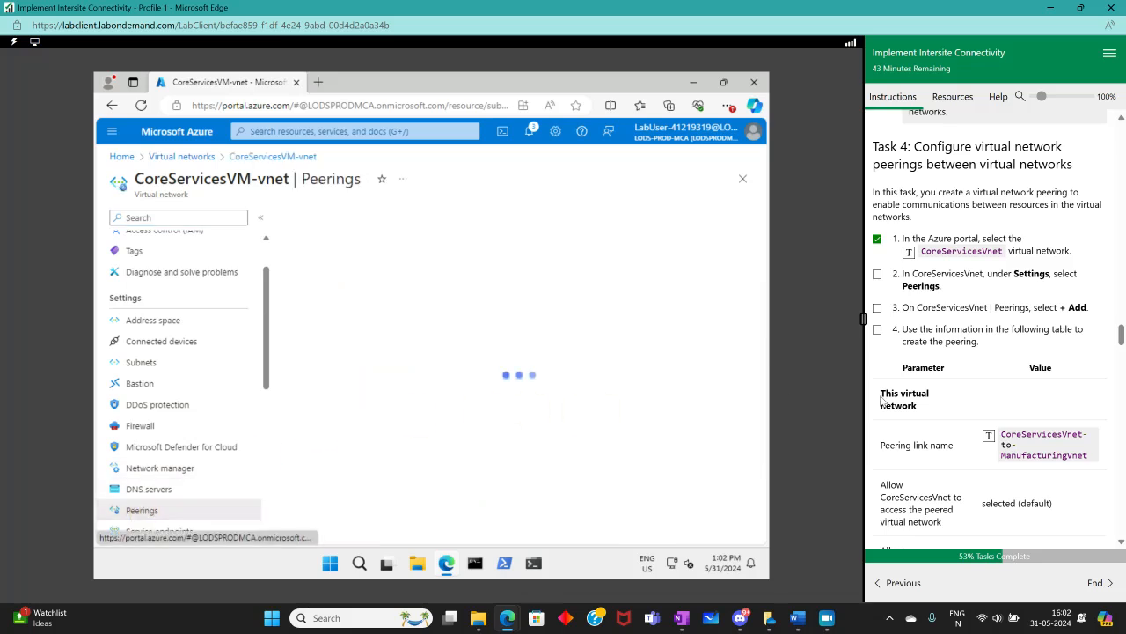
pyautogui.click(878, 275)
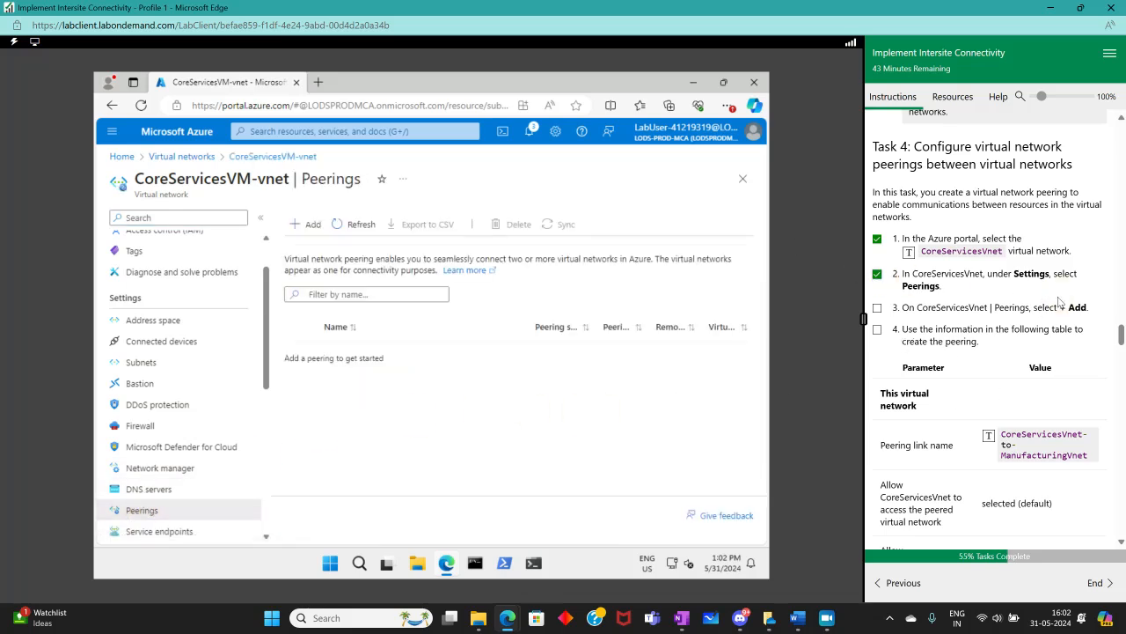
# Start adding a peering and enter CoreServicesVnet-to-ManufacturingVnet as the remote peering link name
pyautogui.click(307, 226)
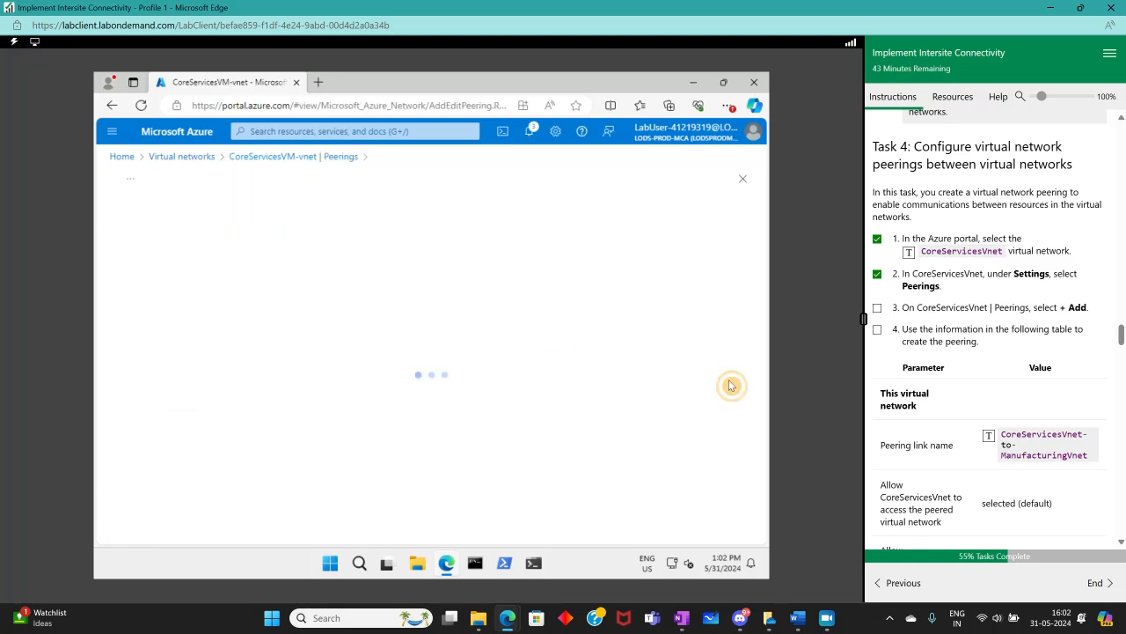
pyautogui.click(878, 307)
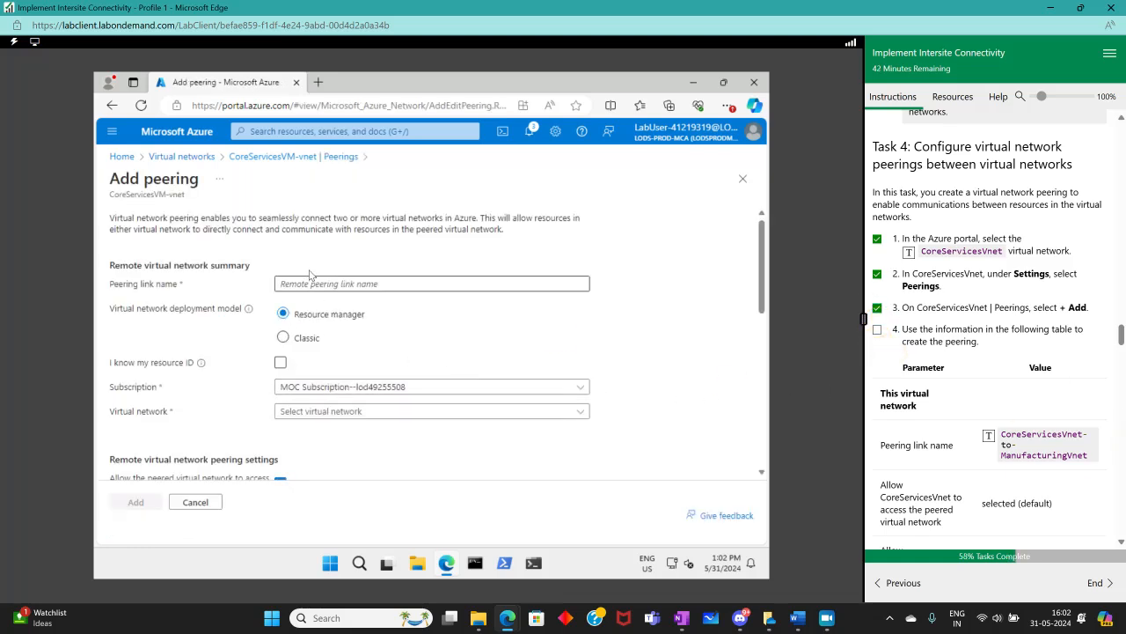
pyautogui.click(317, 283)
pyautogui.click(1029, 448)
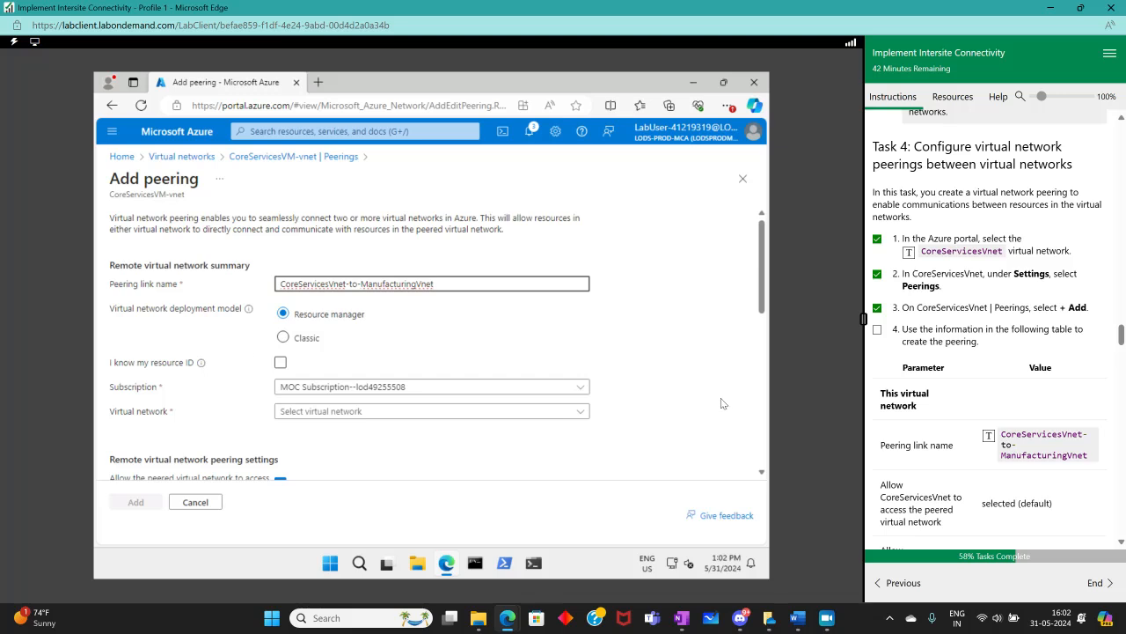
# Review the Add peering form options against the instruction table of peering parameters
pyautogui.scroll(-3, 1111, 446)
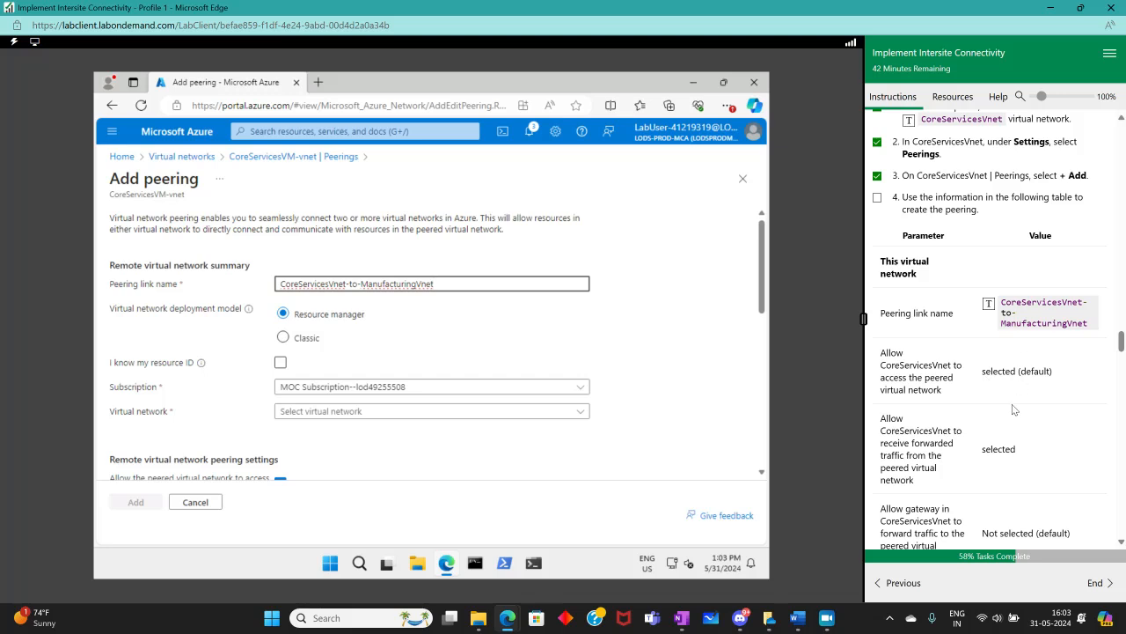
pyautogui.scroll(-3, 252, 363)
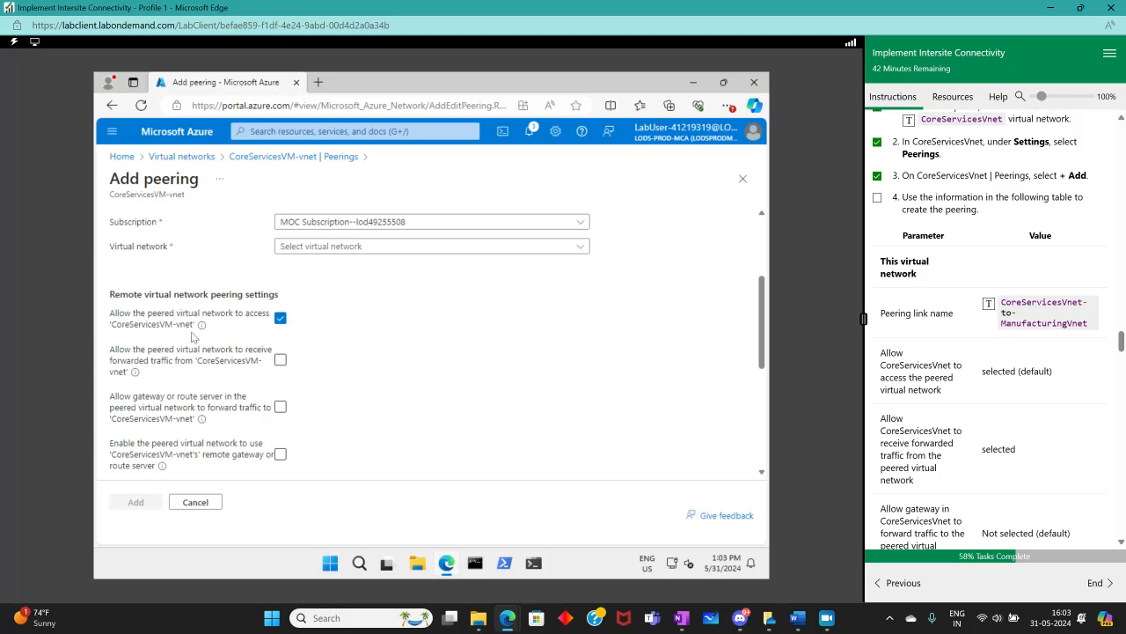
pyautogui.scroll(3, 345, 335)
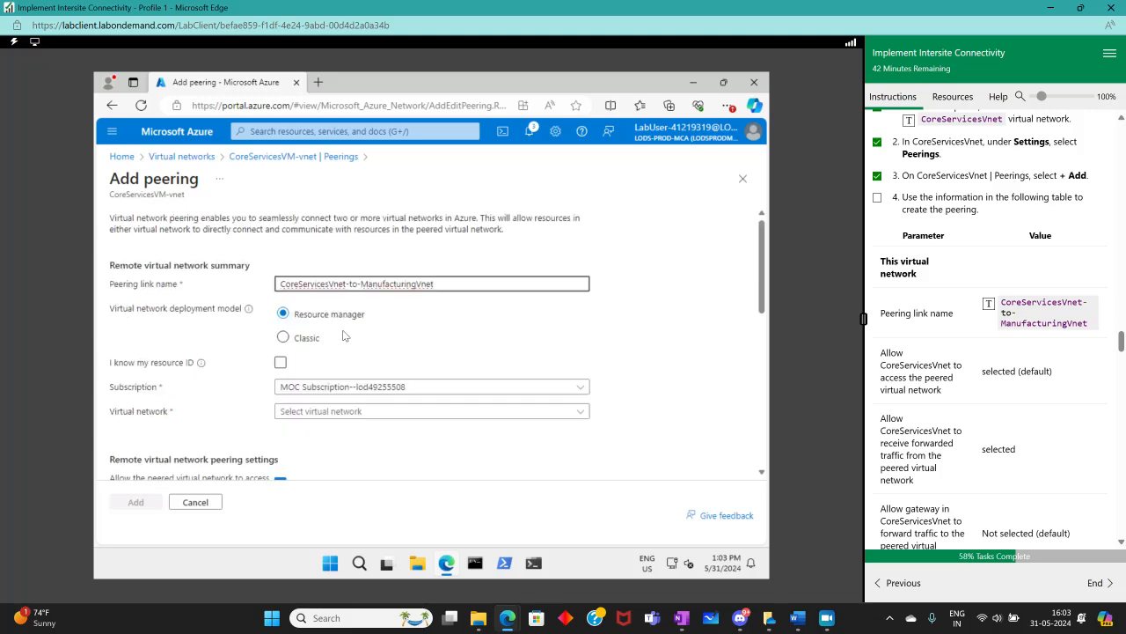
pyautogui.scroll(-2, 346, 333)
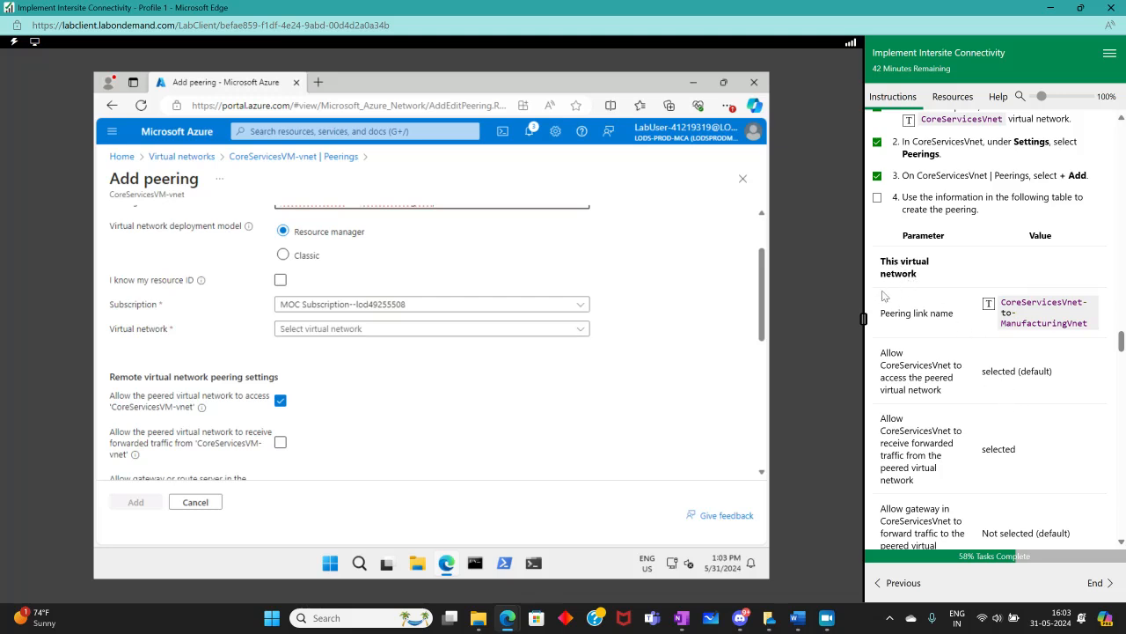
pyautogui.click(444, 331)
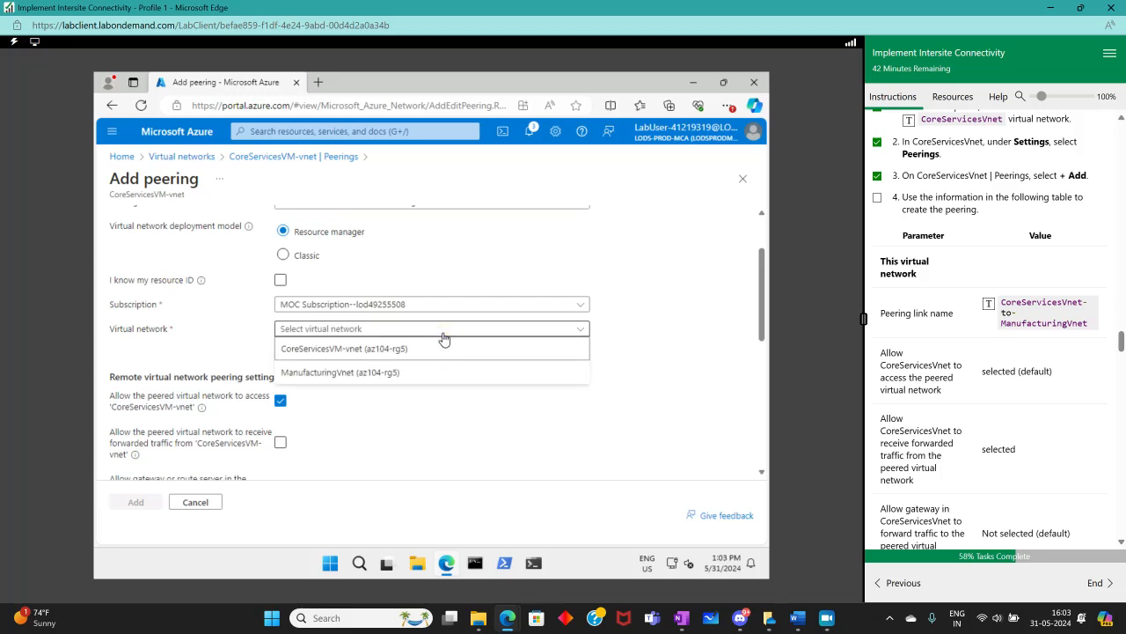
pyautogui.scroll(1, 458, 409)
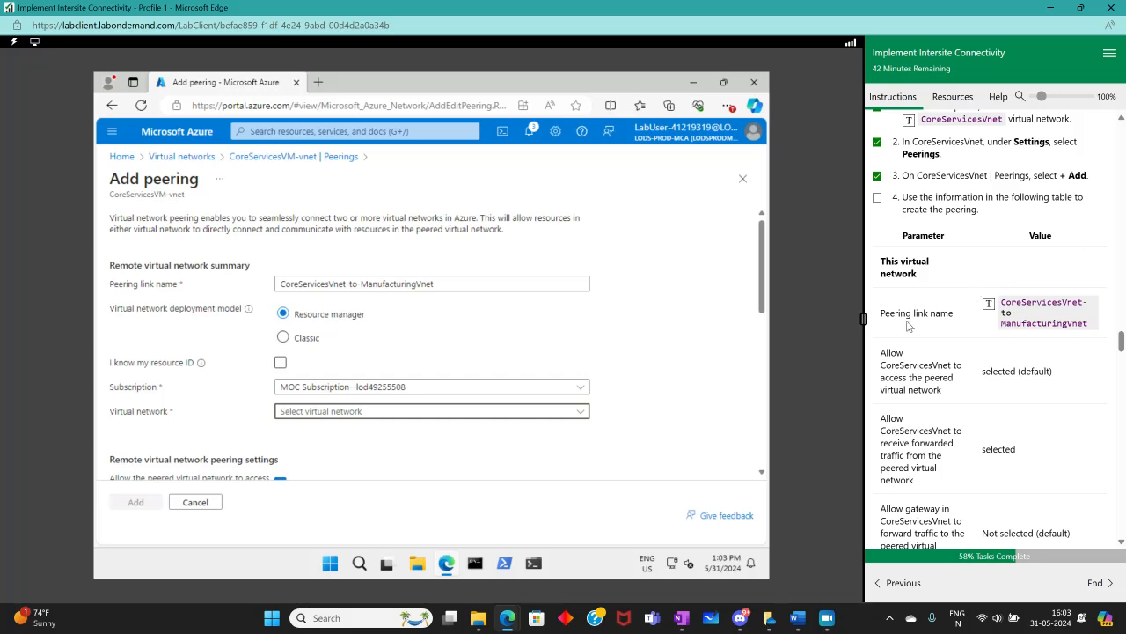
pyautogui.scroll(-3, 972, 377)
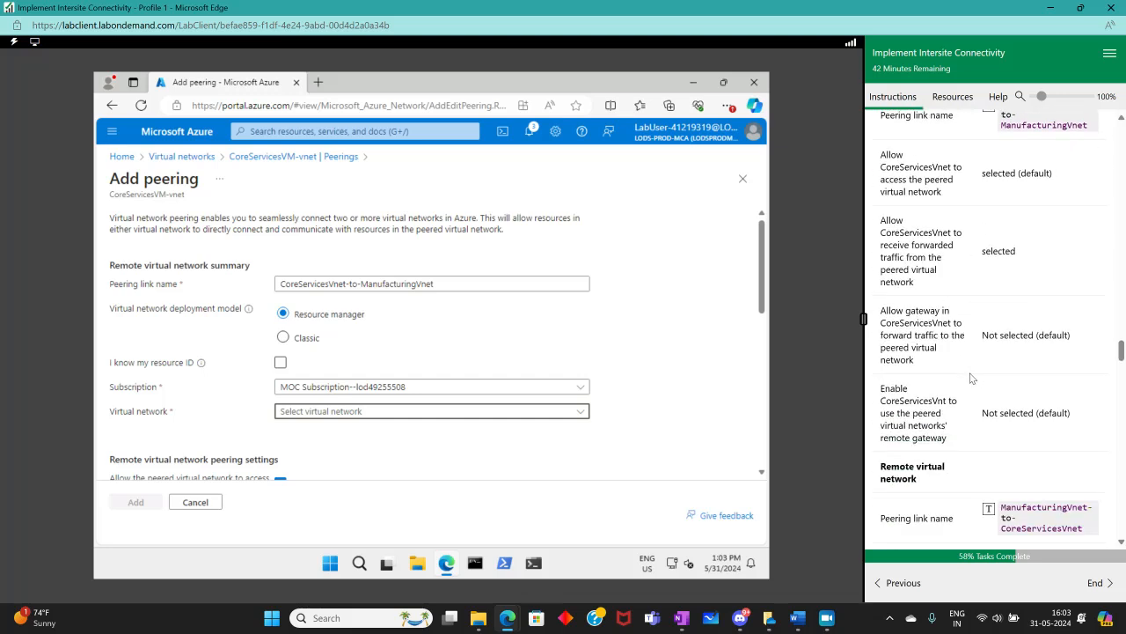
pyautogui.scroll(-5, 416, 440)
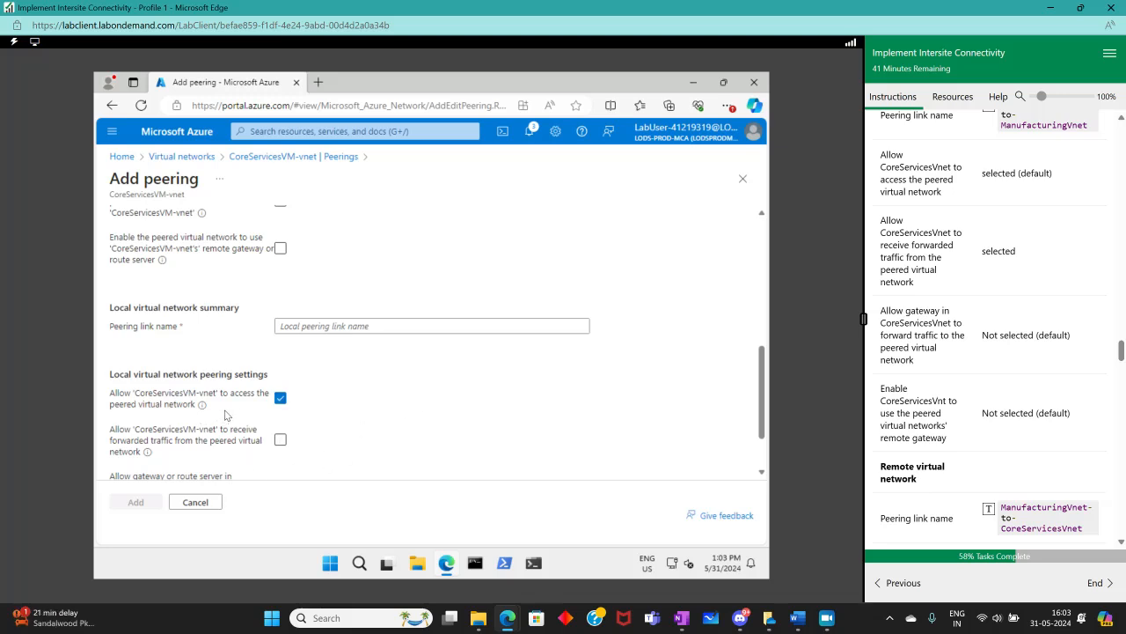
pyautogui.scroll(1, 301, 387)
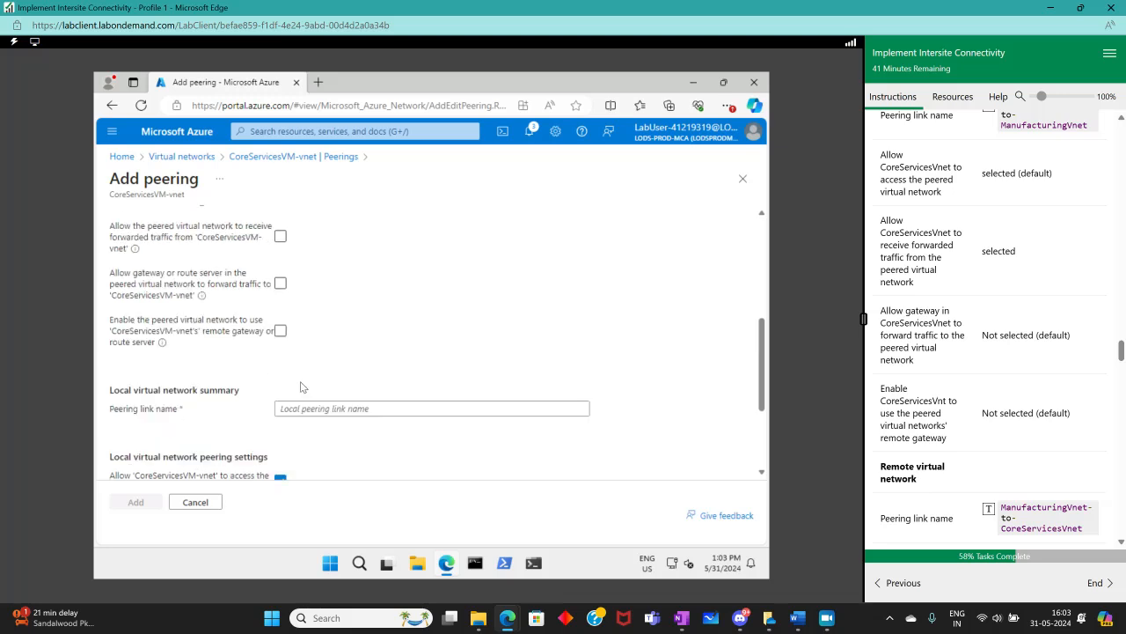
pyautogui.scroll(1, 301, 386)
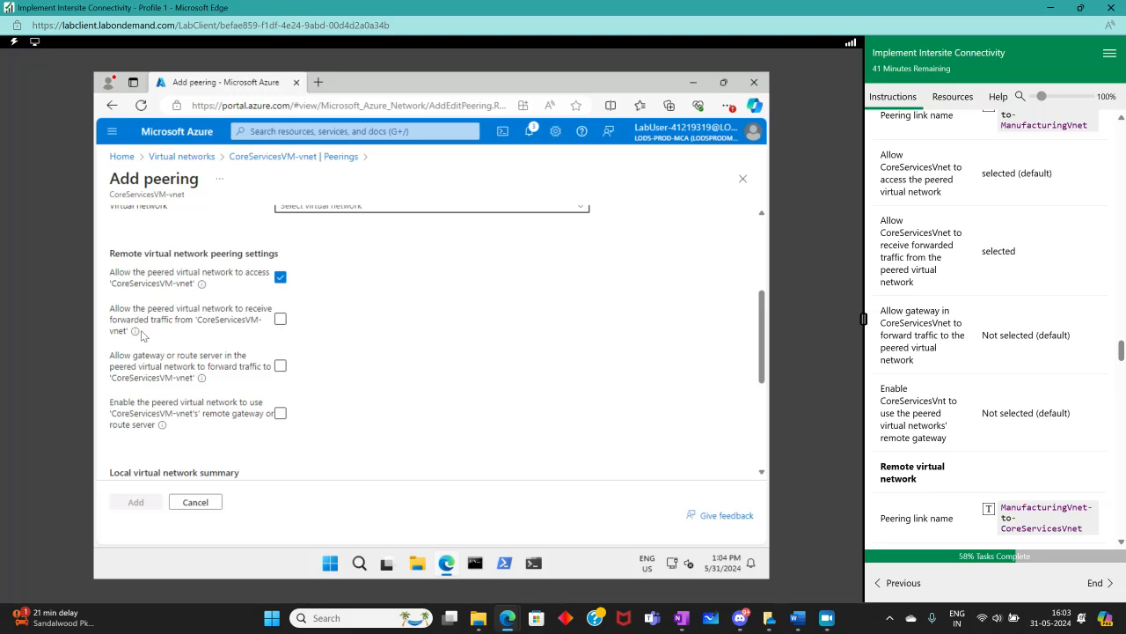
pyautogui.scroll(-3, 219, 388)
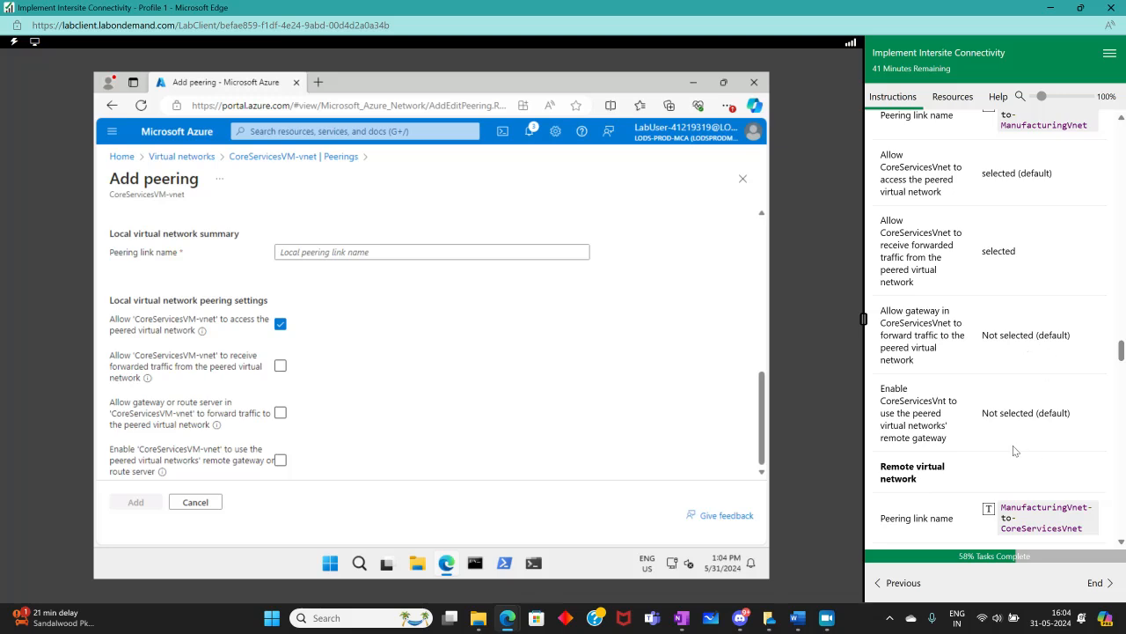
pyautogui.scroll(-2, 1035, 431)
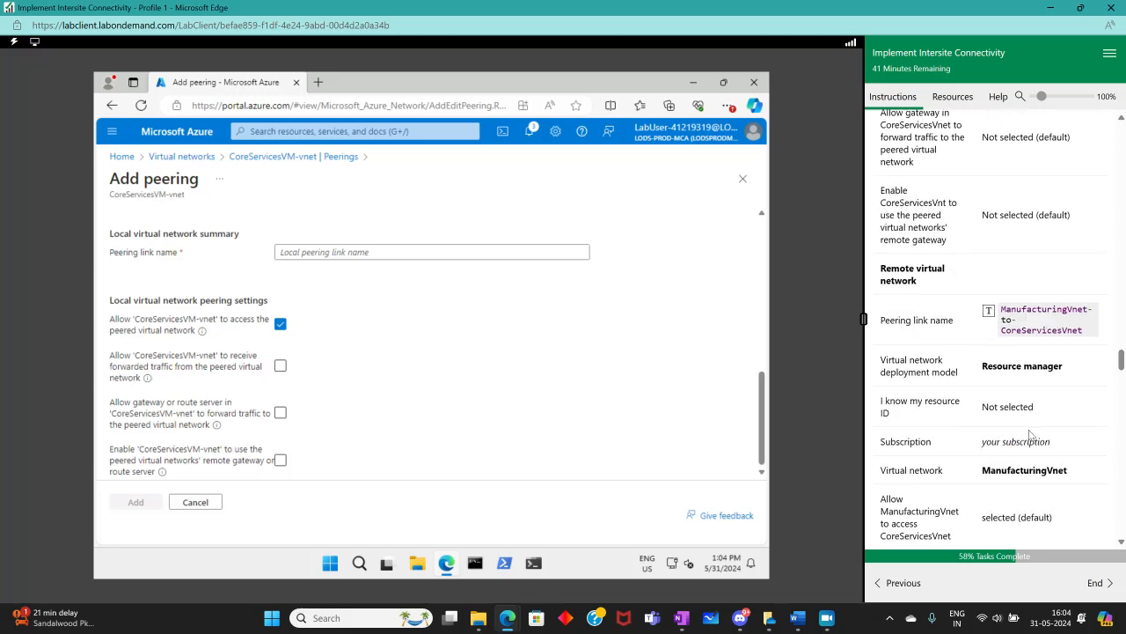
pyautogui.scroll(-2, 1012, 438)
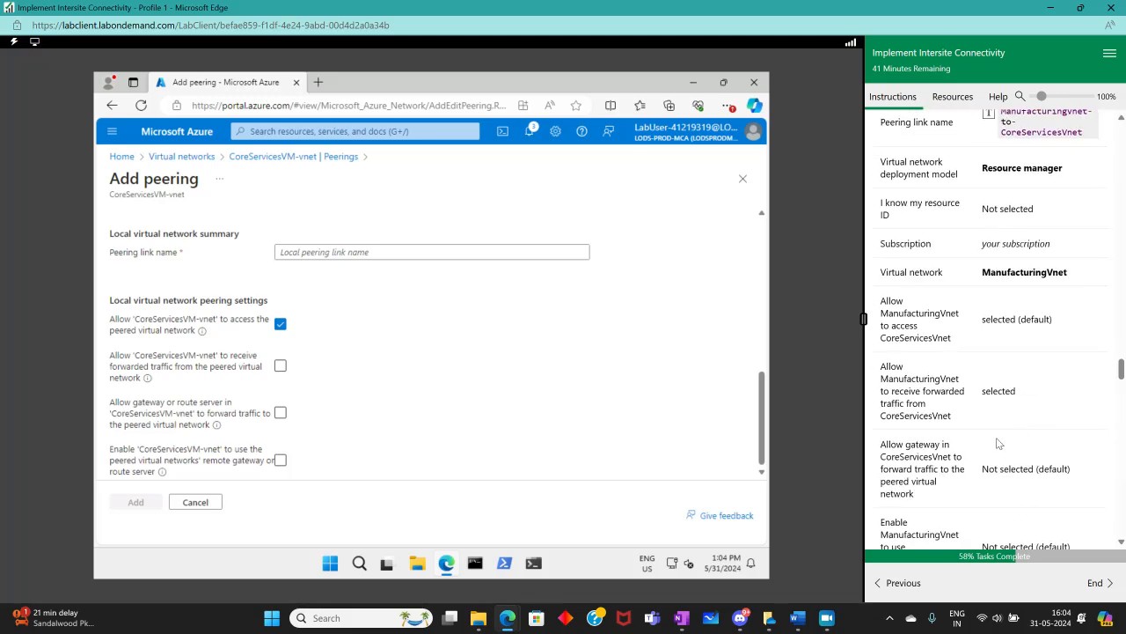
pyautogui.scroll(4, 251, 440)
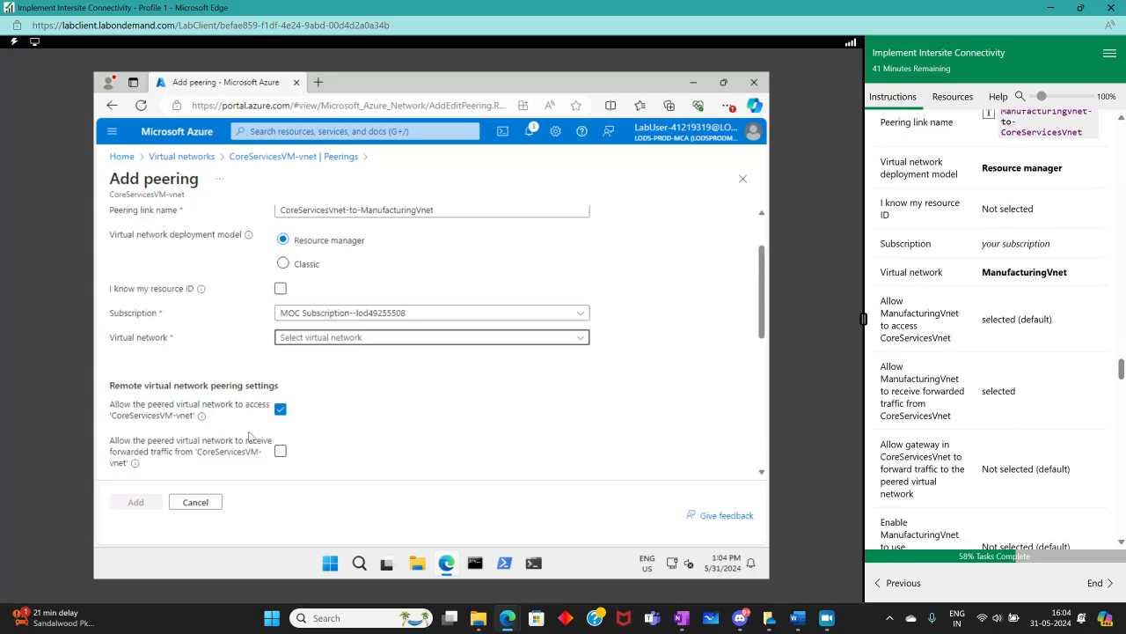
pyautogui.scroll(6, 1031, 466)
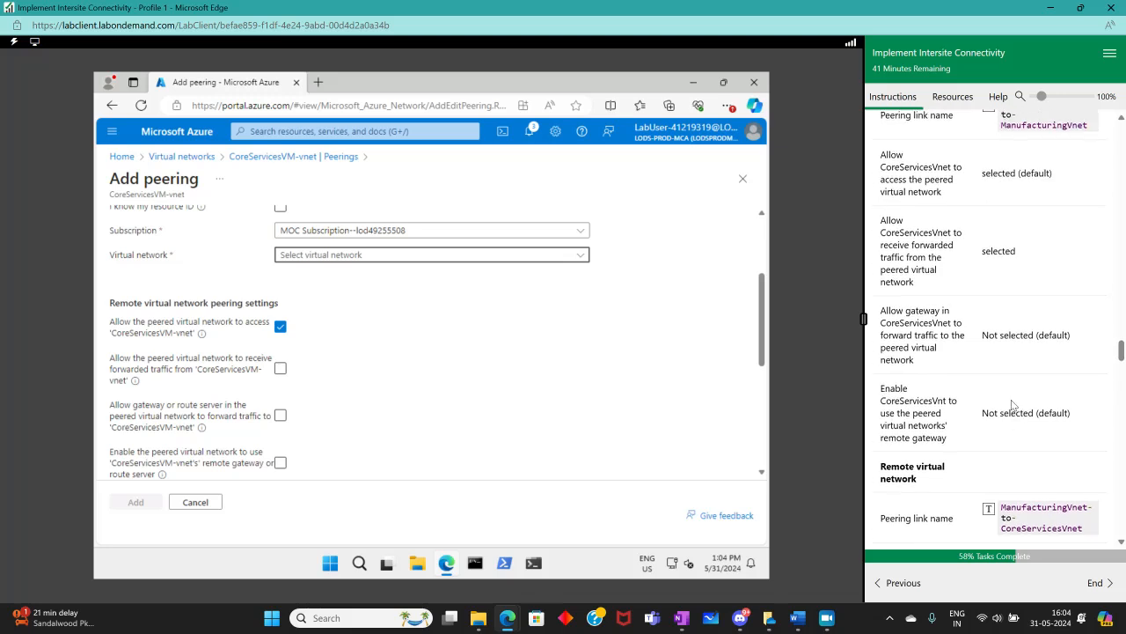
pyautogui.scroll(1, 1017, 411)
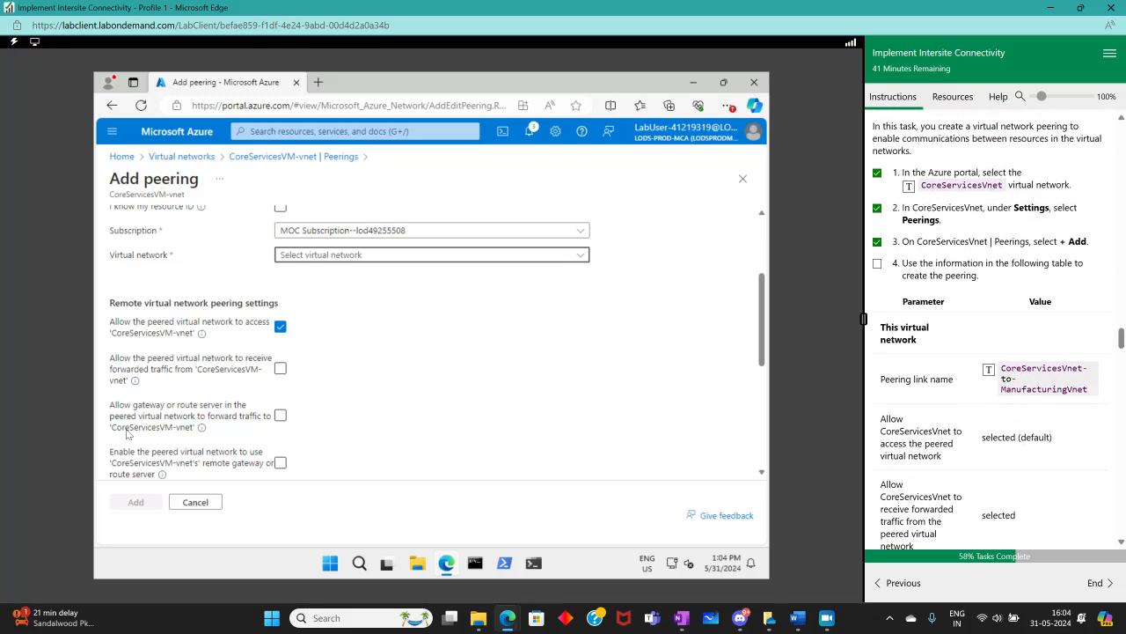
pyautogui.scroll(2, 188, 339)
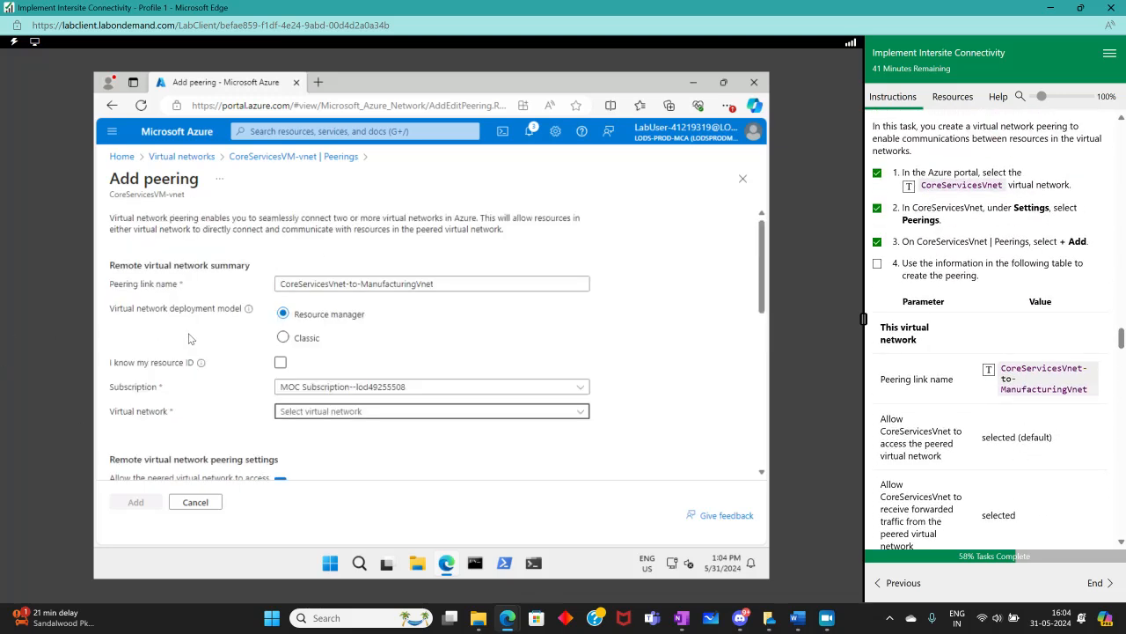
pyautogui.scroll(-5, 188, 339)
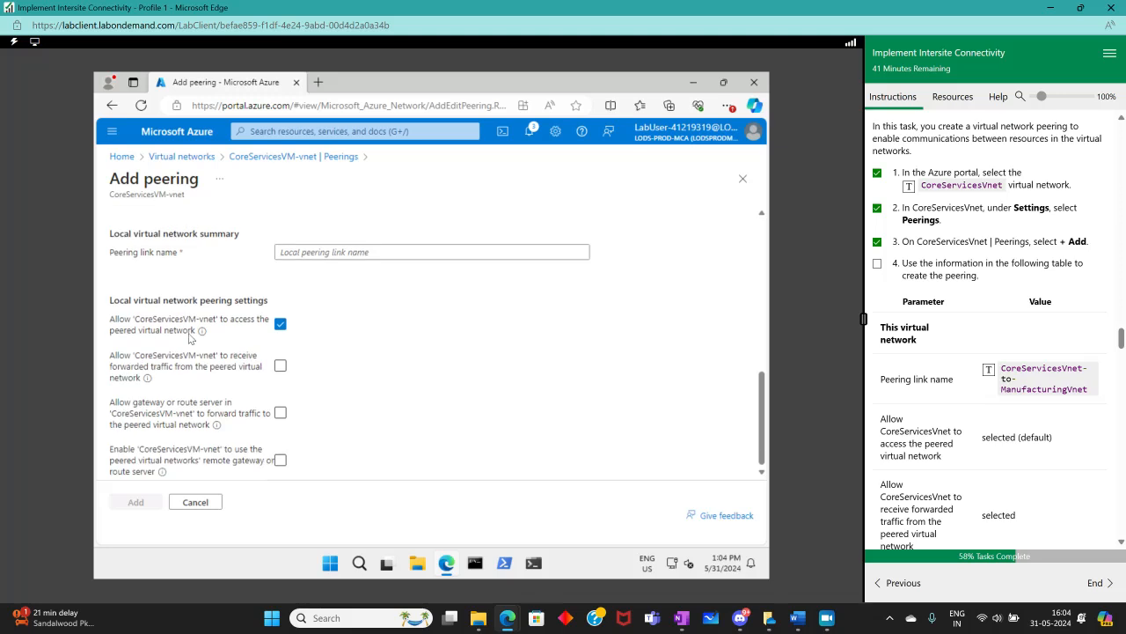
pyautogui.scroll(5, 188, 339)
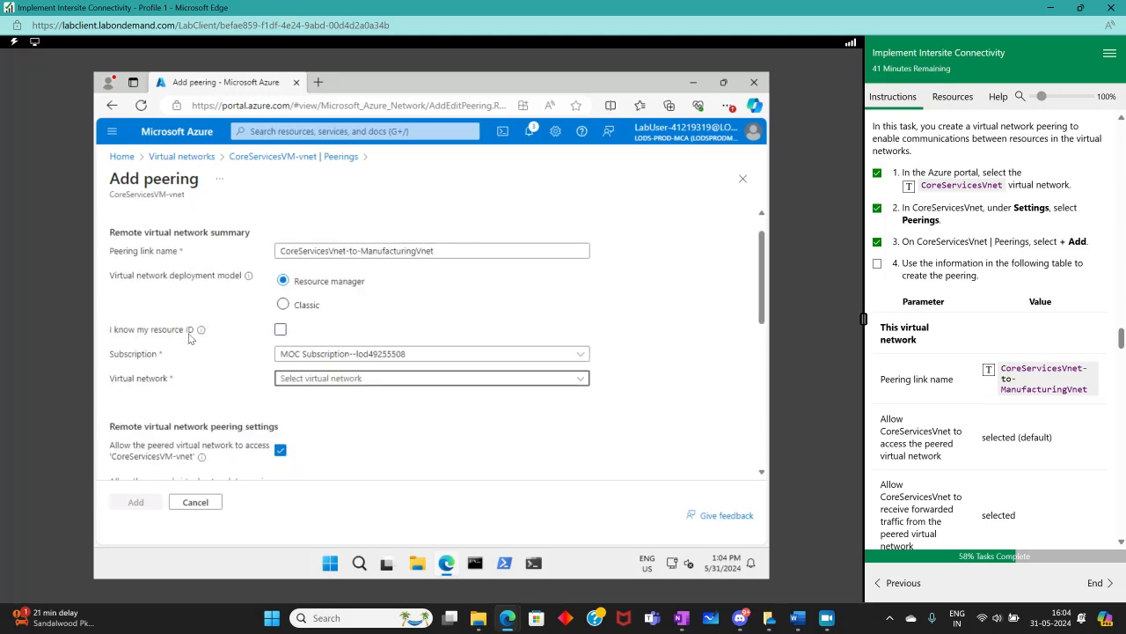
# Examine the remote and local peering settings sections of the form alongside the instruction table's remote virtual network values
pyautogui.scroll(1, 189, 339)
pyautogui.scroll(-3, 188, 339)
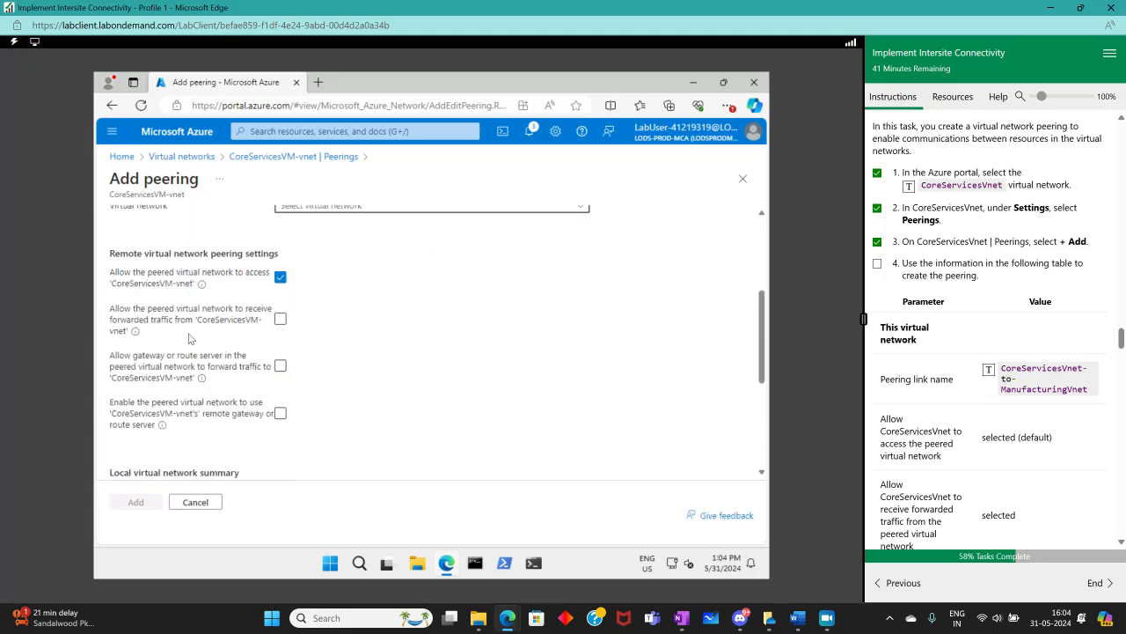
pyautogui.scroll(-5, 963, 408)
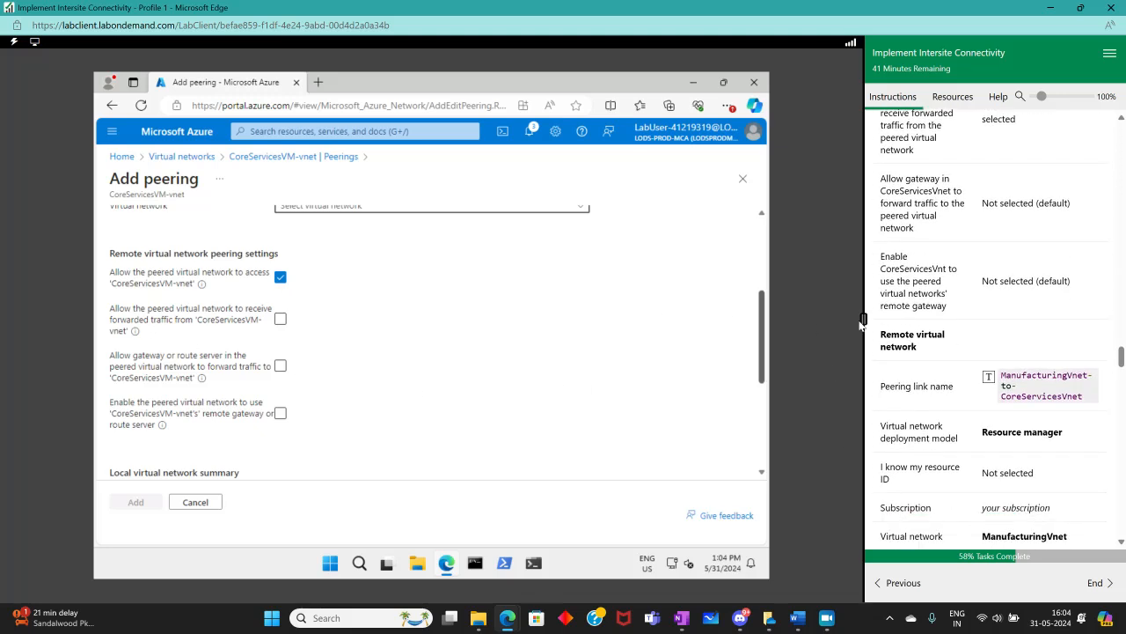
pyautogui.scroll(-1, 1010, 348)
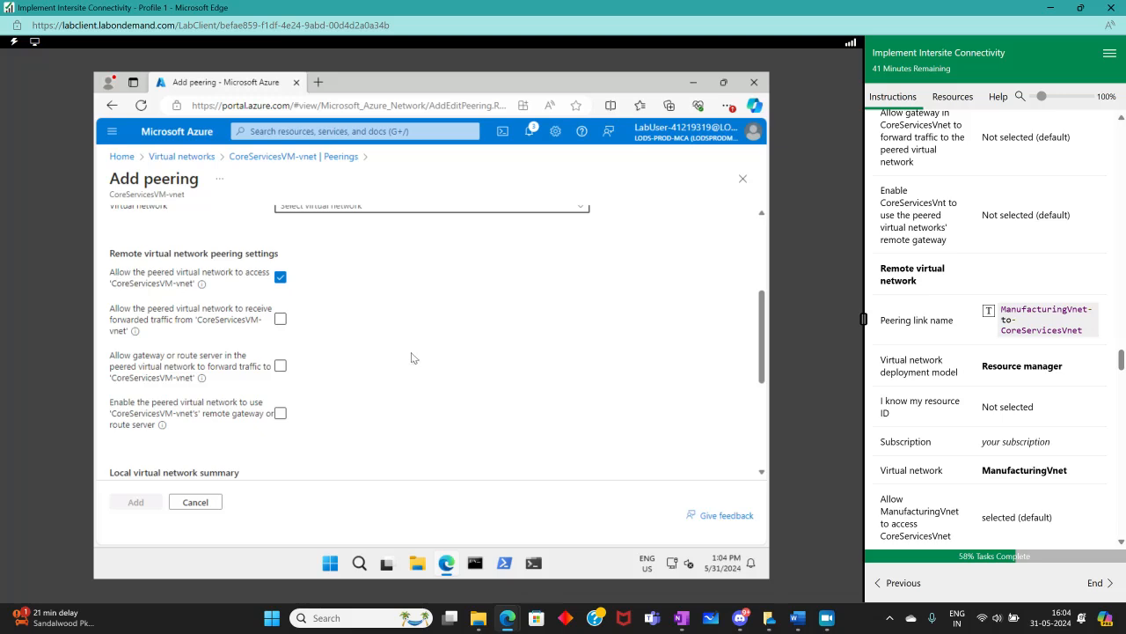
pyautogui.scroll(-3, 438, 373)
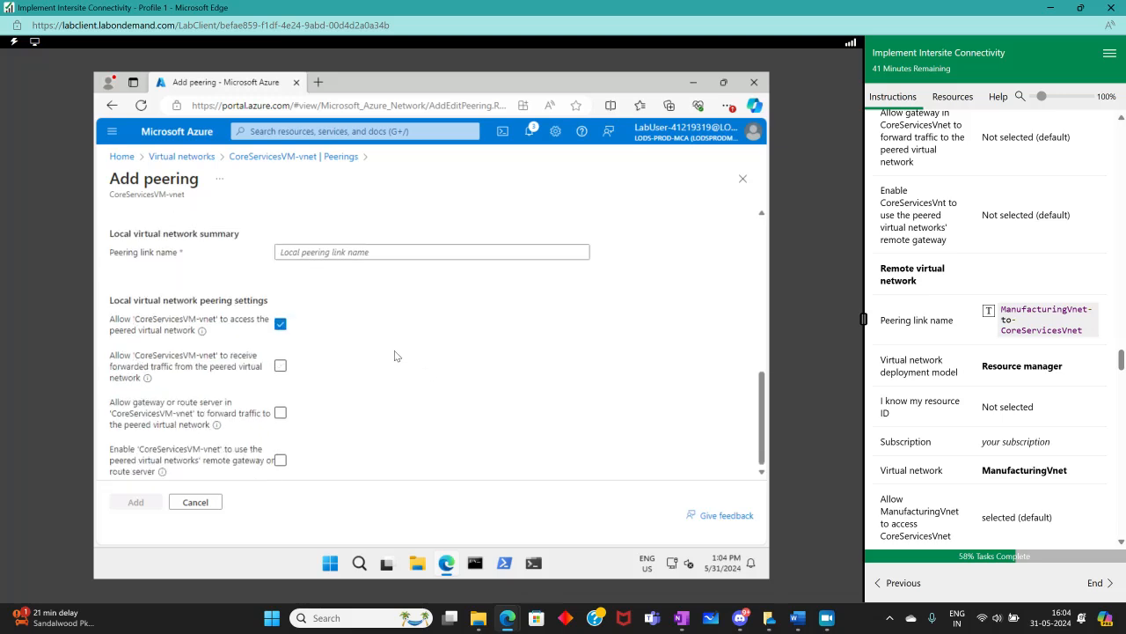
pyautogui.scroll(3, 394, 352)
pyautogui.scroll(1, 394, 356)
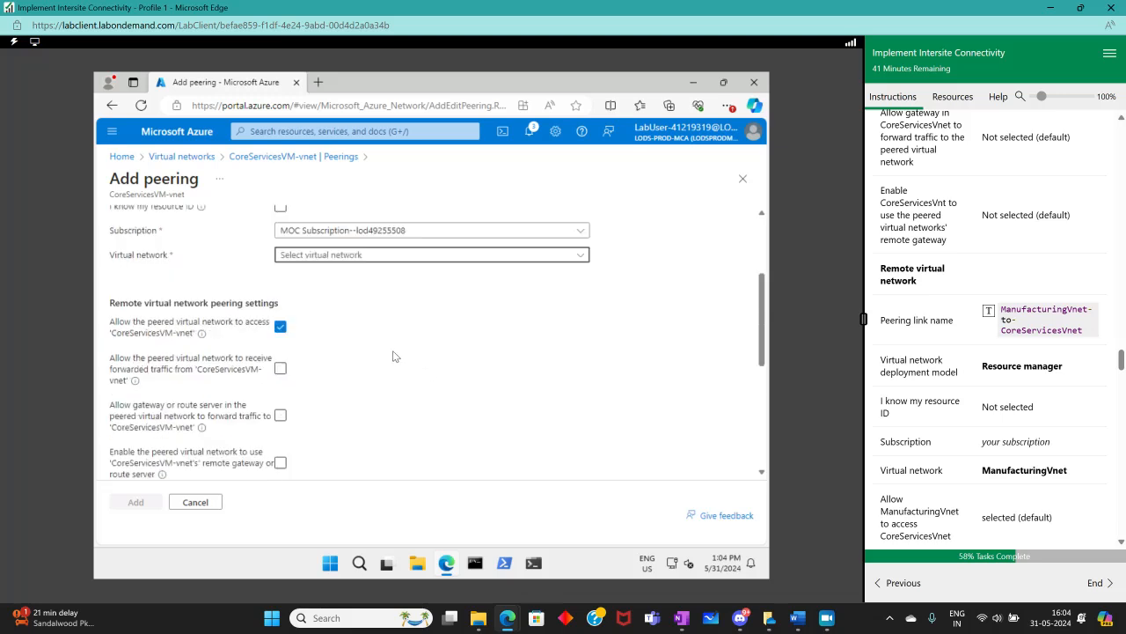
pyautogui.scroll(1, 393, 356)
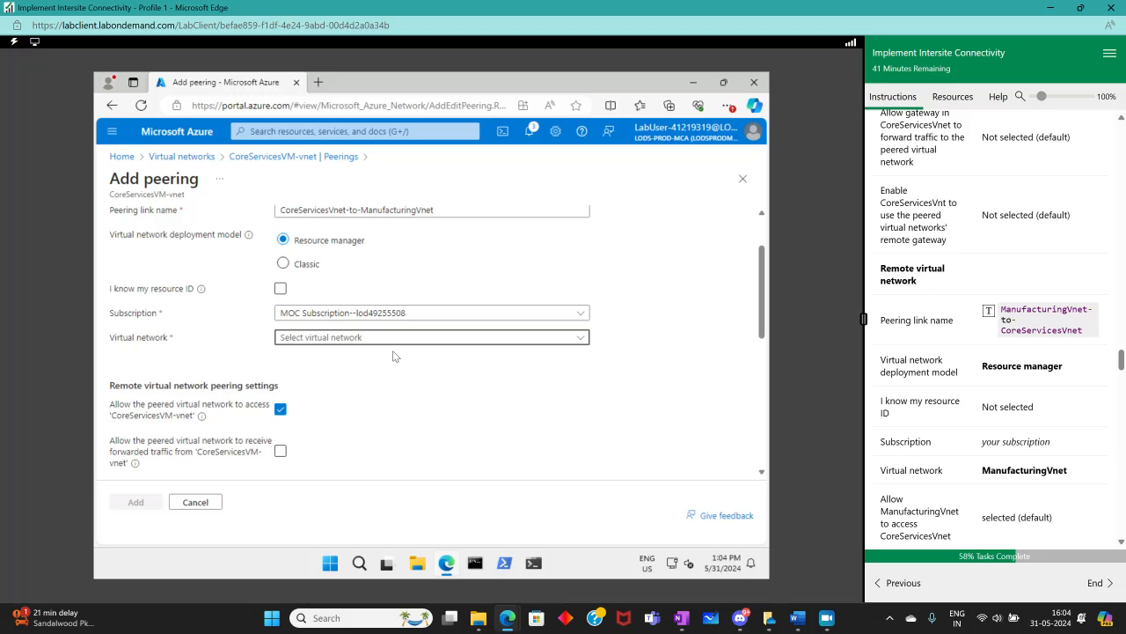
pyautogui.scroll(1, 394, 356)
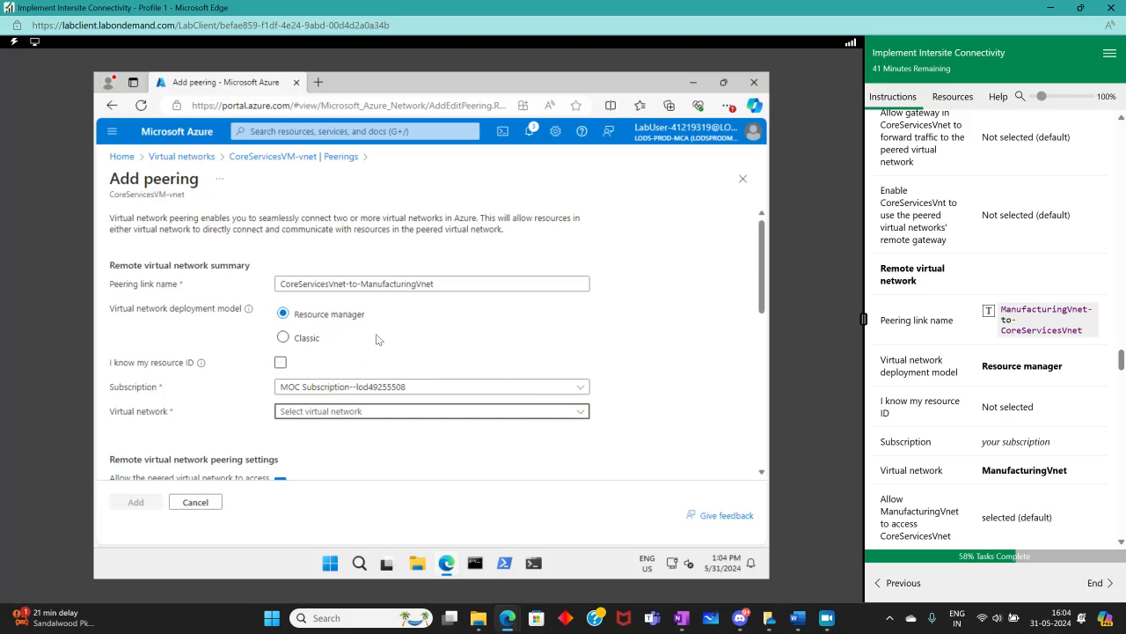
pyautogui.scroll(-1, 380, 343)
pyautogui.scroll(1, 1122, 350)
pyautogui.scroll(5, 1122, 350)
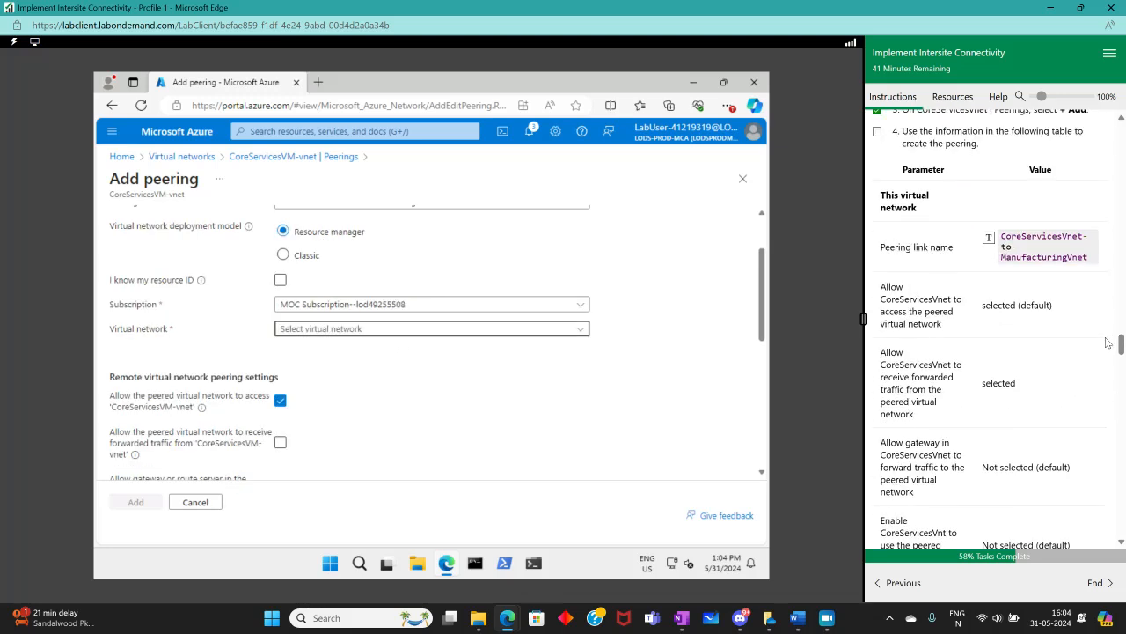
pyautogui.scroll(1, 671, 347)
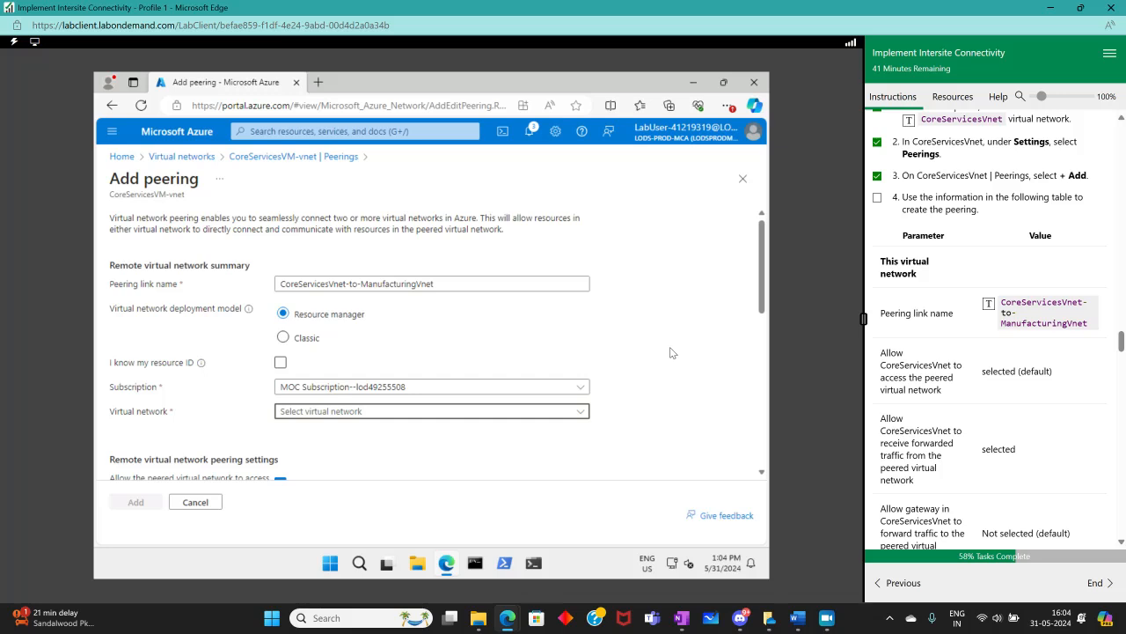
pyautogui.click(282, 339)
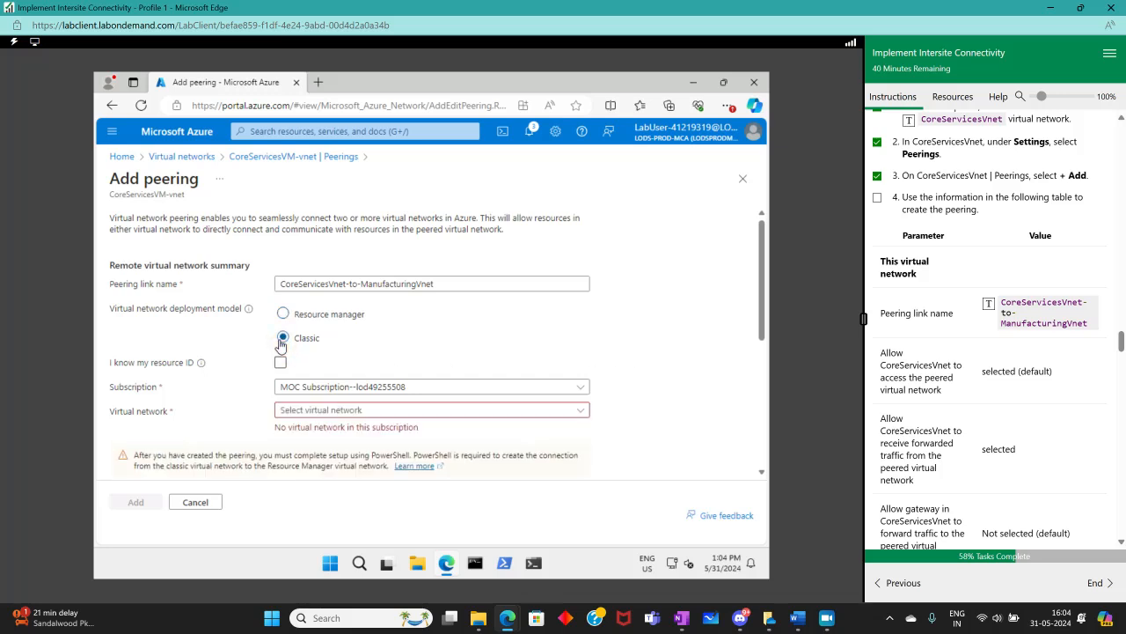
pyautogui.scroll(-1, 456, 363)
pyautogui.scroll(-1, 445, 352)
pyautogui.scroll(2, 435, 344)
pyautogui.scroll(-1, 434, 345)
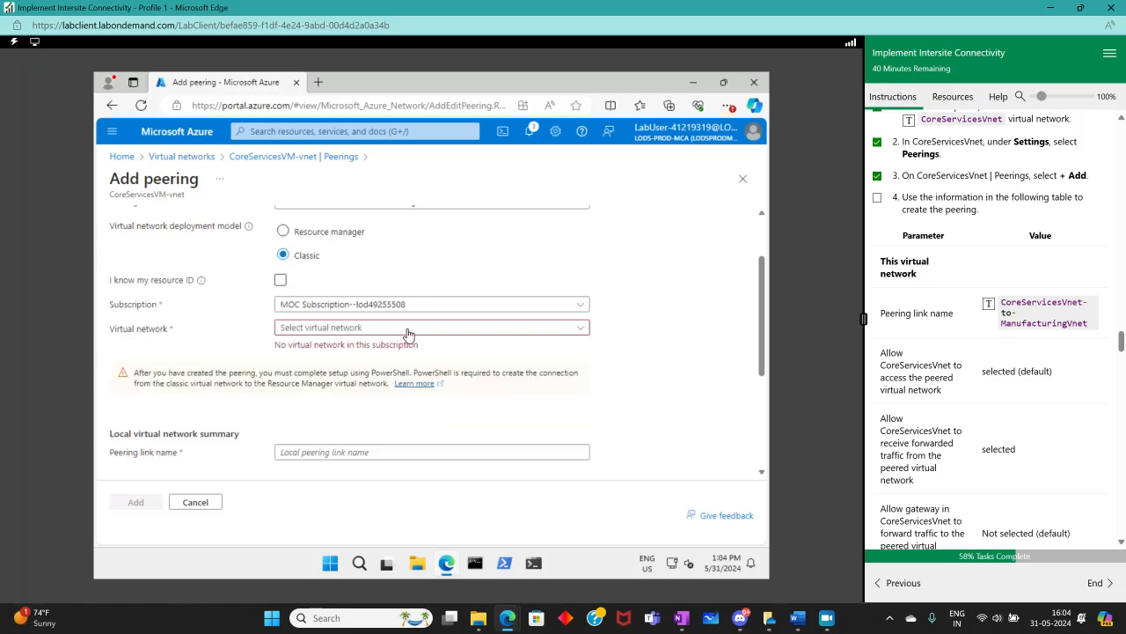
pyautogui.click(406, 331)
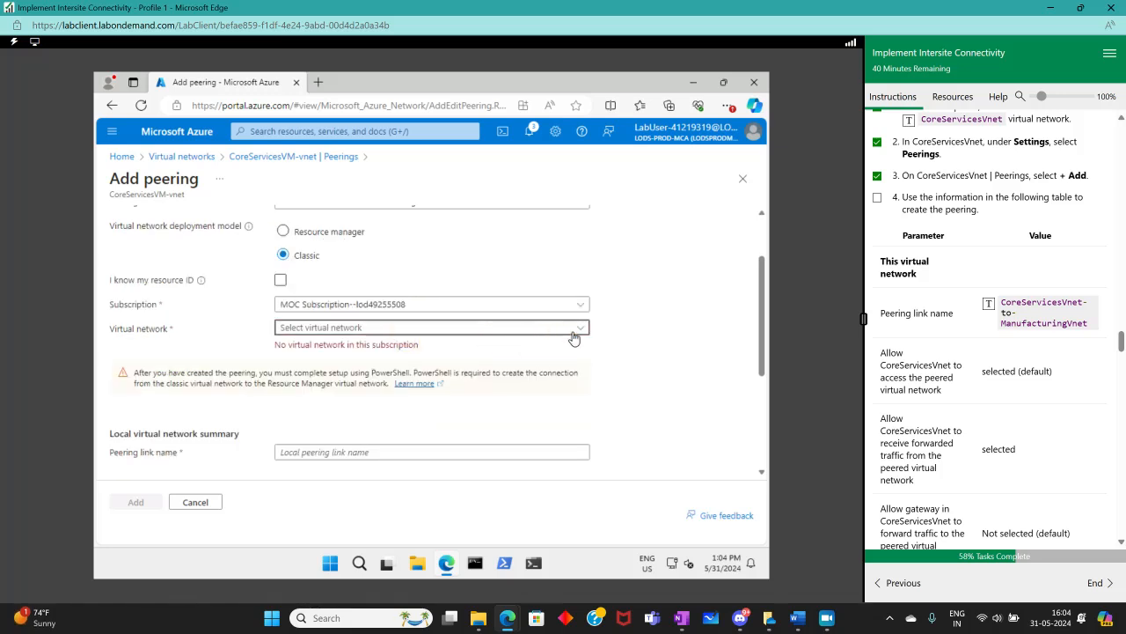
pyautogui.click(283, 232)
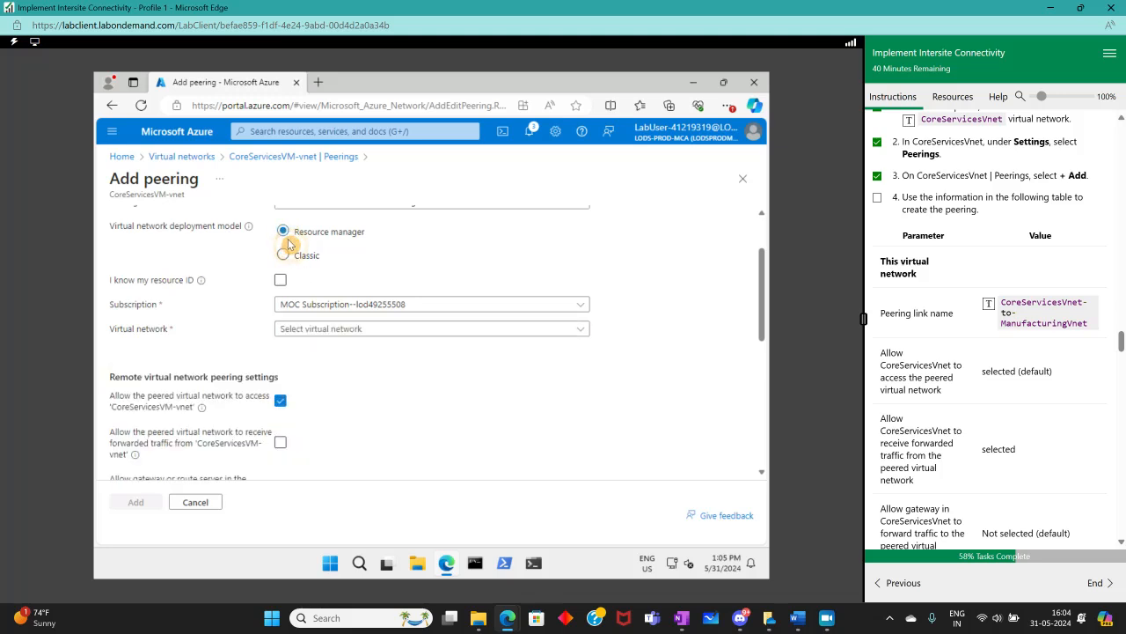
# Select ManufacturingVnet (az104-rg5) as the remote virtual network for the peering
pyautogui.click(301, 331)
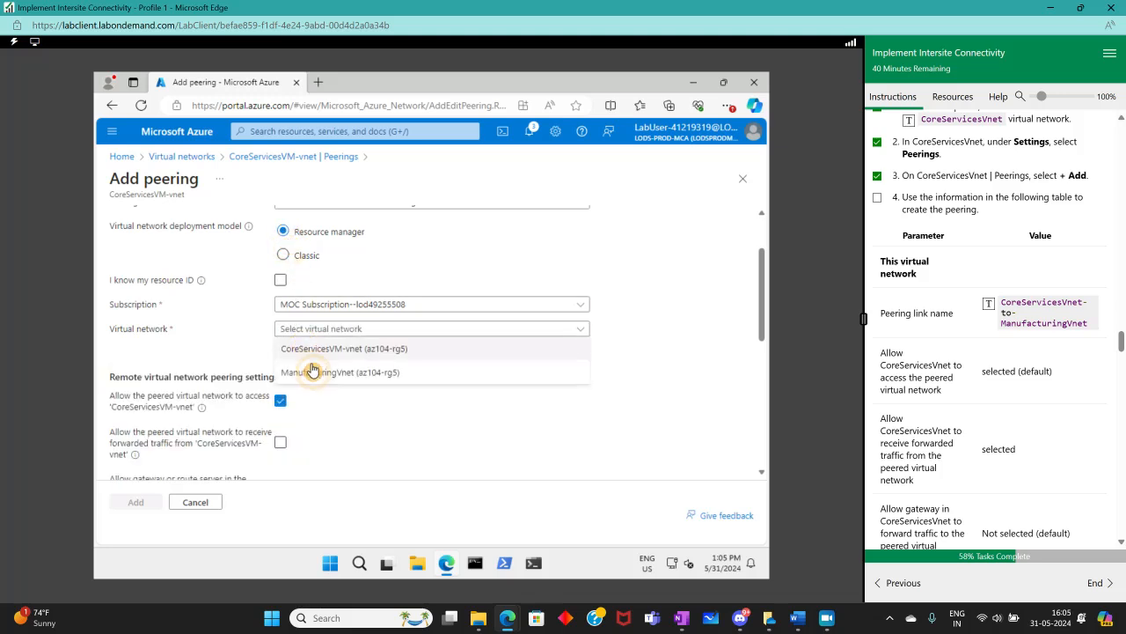
pyautogui.click(314, 373)
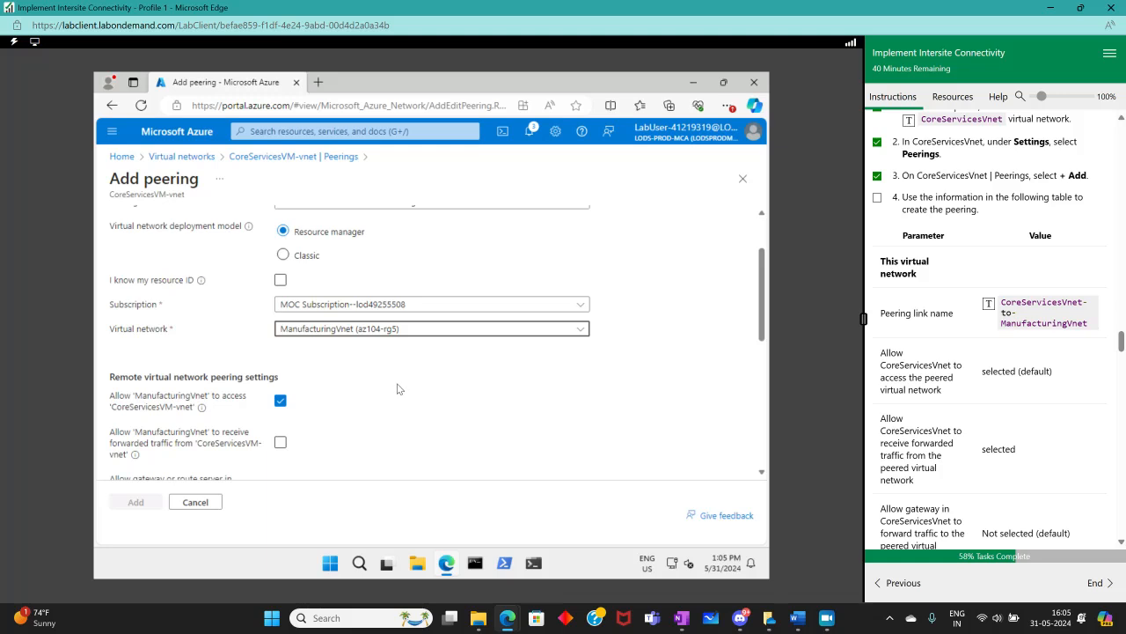
pyautogui.scroll(-1, 400, 389)
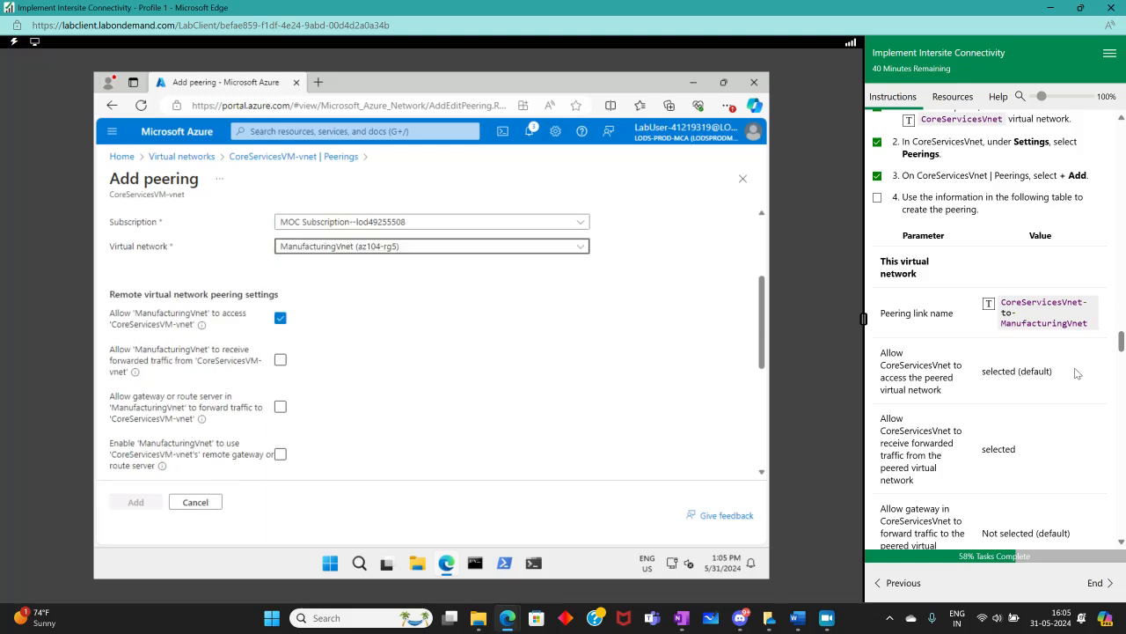
pyautogui.scroll(2, 667, 412)
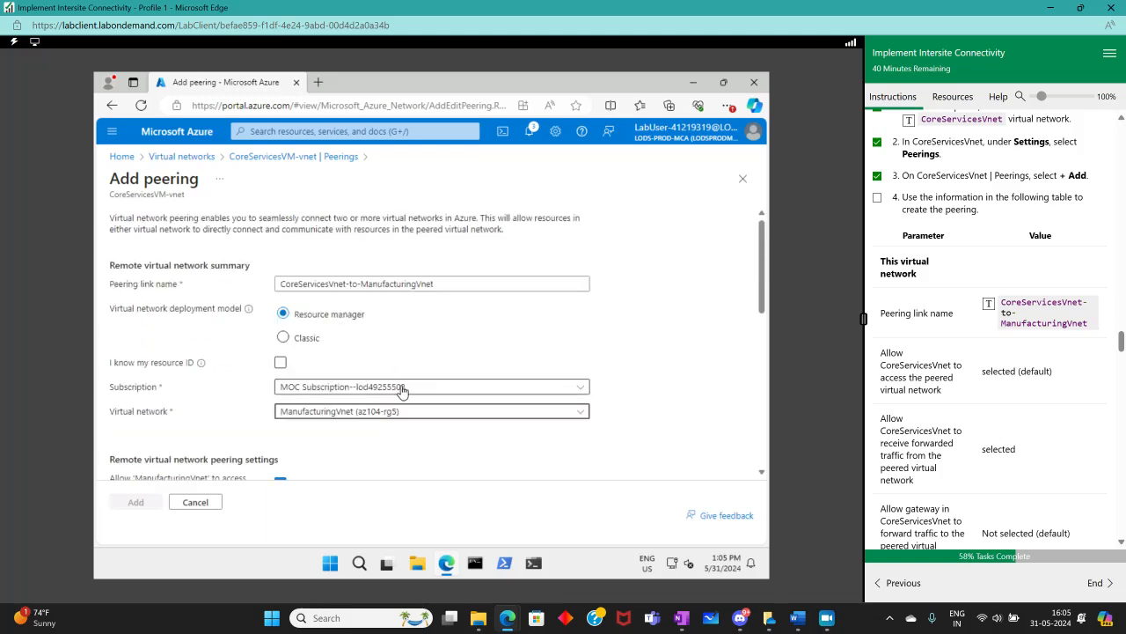
pyautogui.scroll(-1, 382, 400)
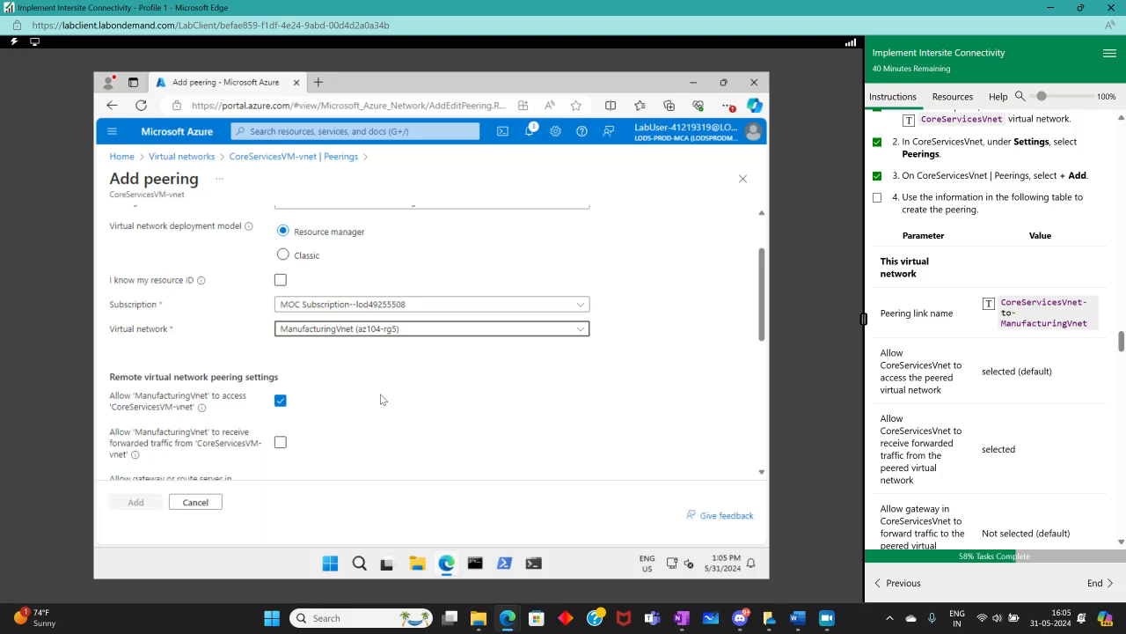
pyautogui.scroll(-1, 381, 399)
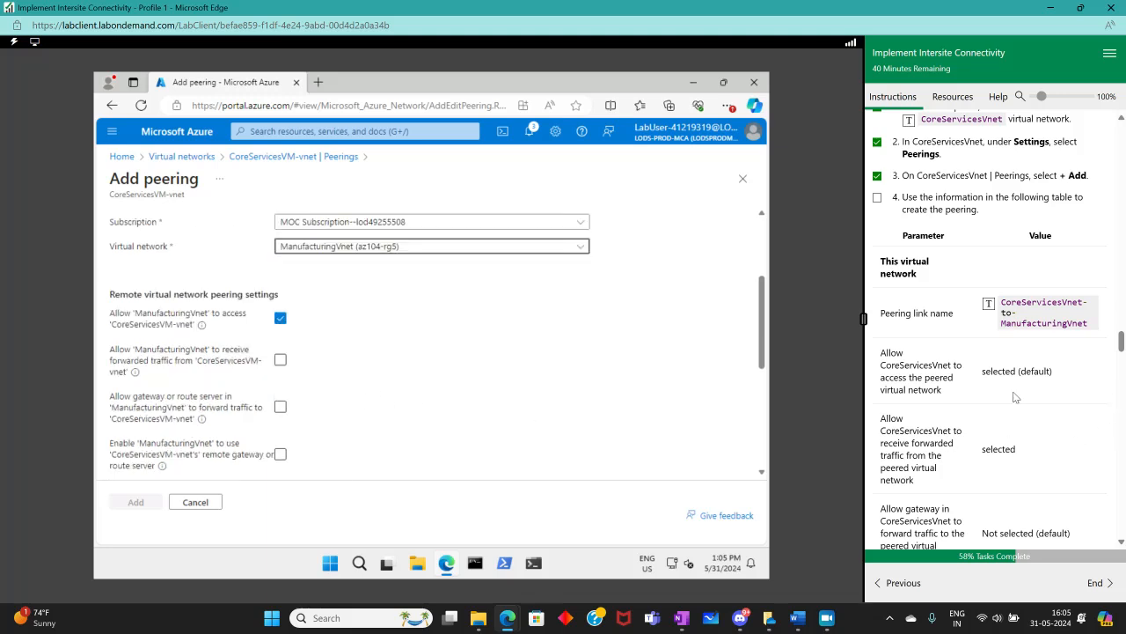
# Fill the local peering link name field by sending the instructions' CoreServicesVnet-to-ManufacturingVnet text into it
pyautogui.scroll(-6, 145, 376)
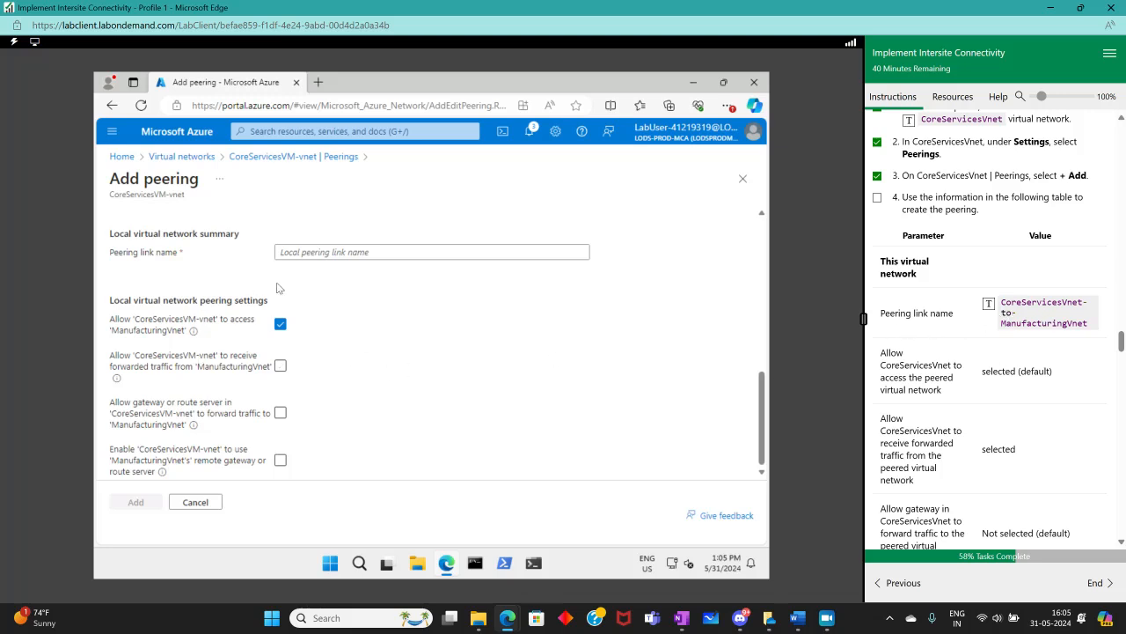
pyautogui.click(291, 252)
pyautogui.click(988, 303)
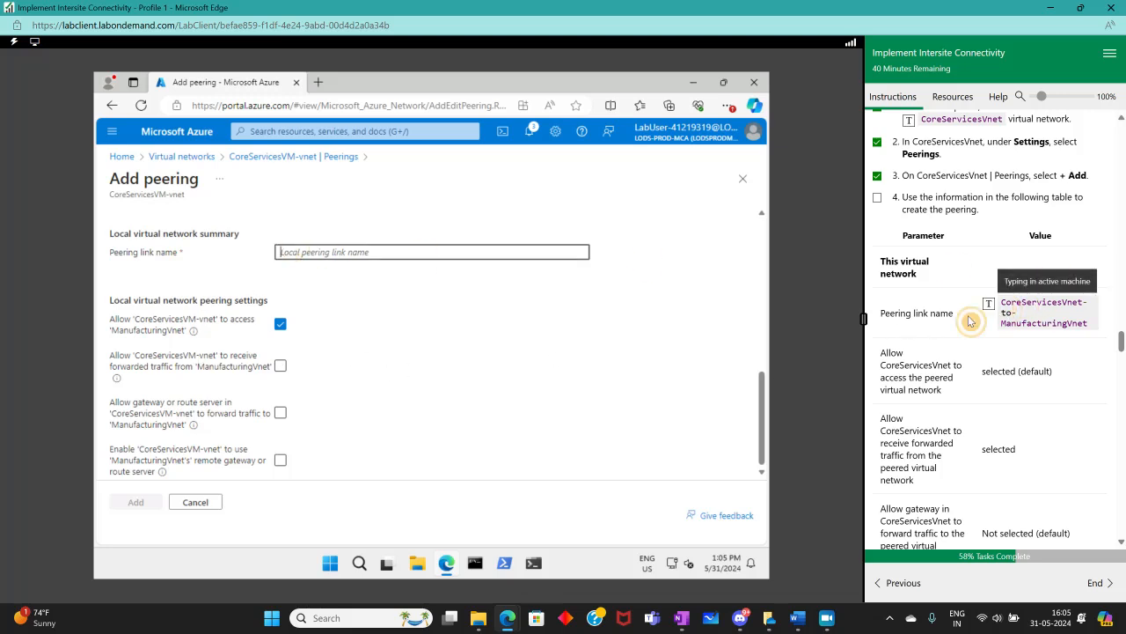
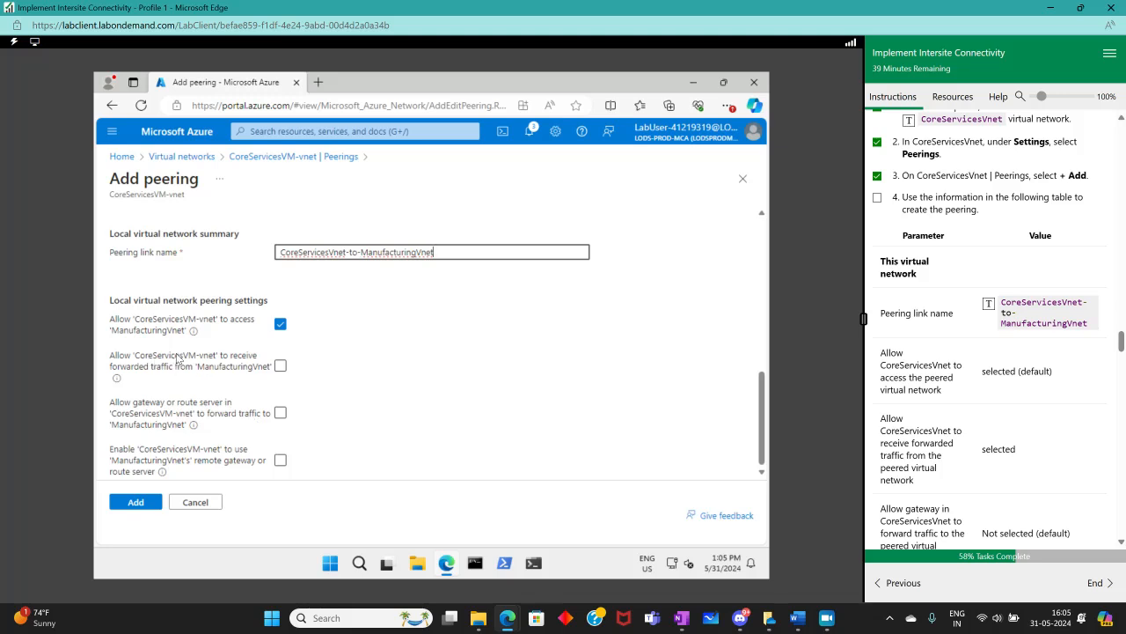
# Enable the local peering option allowing CoreServicesVM-vnet to receive forwarded traffic from ManufacturingVnet
pyautogui.click(282, 367)
pyautogui.scroll(-3, 1097, 458)
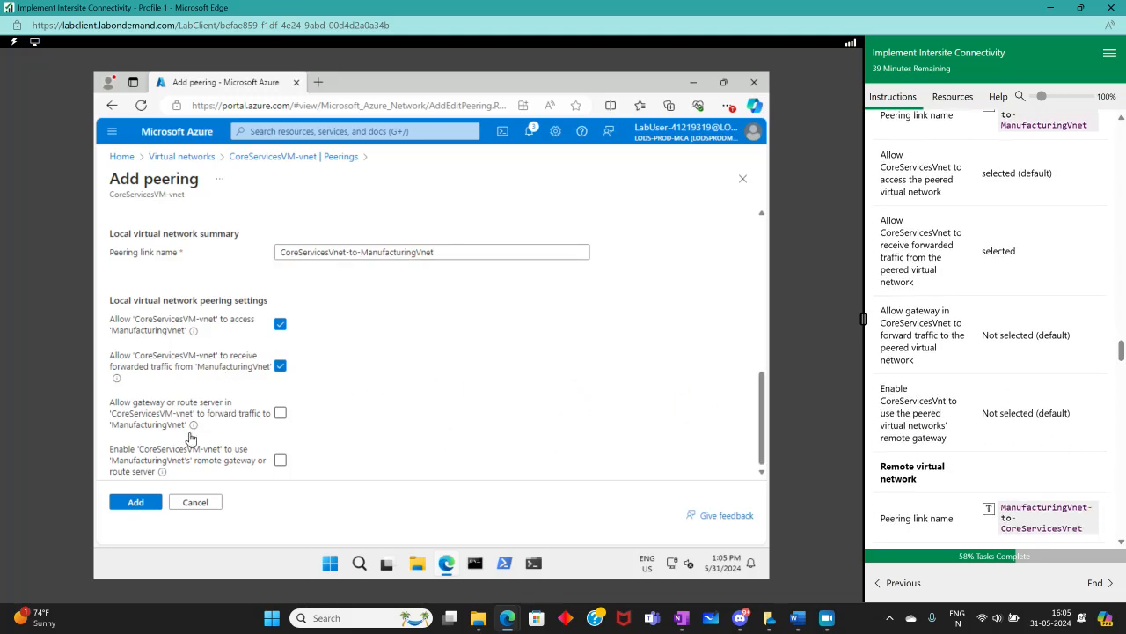
pyautogui.scroll(-5, 211, 431)
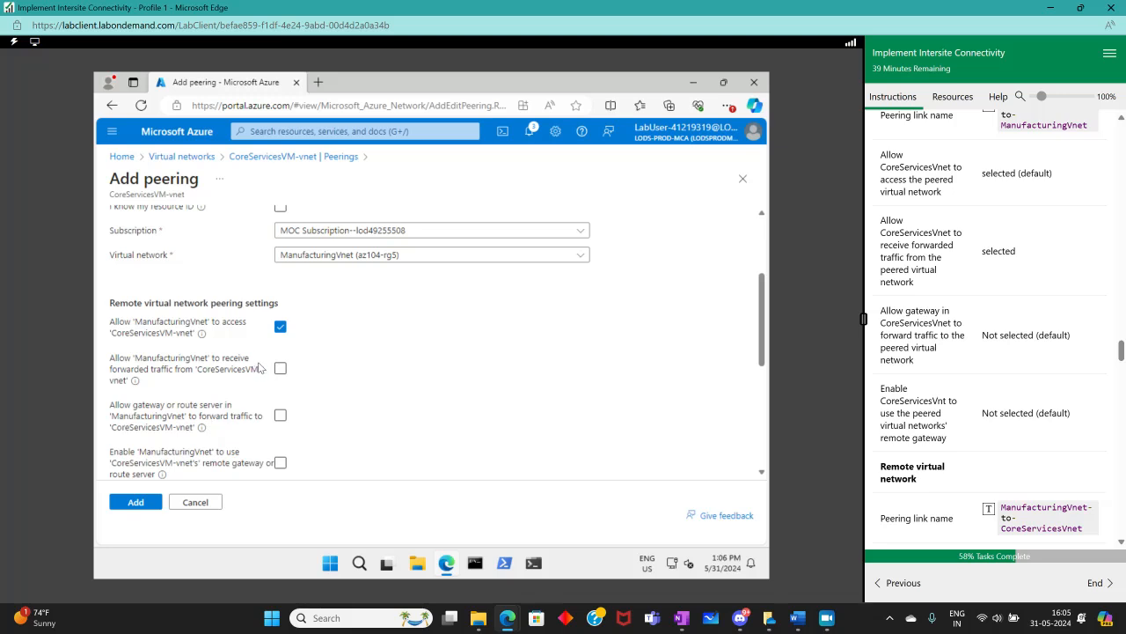
pyautogui.scroll(-3, 279, 370)
pyautogui.scroll(3, 279, 370)
pyautogui.scroll(3, 432, 335)
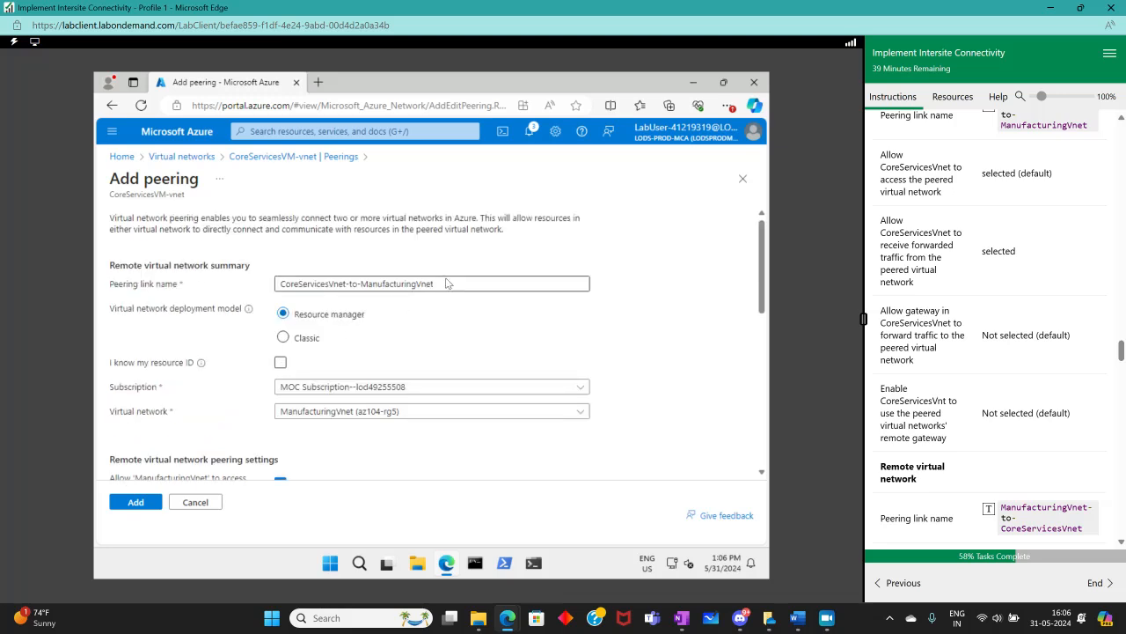
# Set the remote peering link name to ManufacturingVnet-to-CoreServicesVnet by sending the instructions' text into the field
pyautogui.click(212, 293)
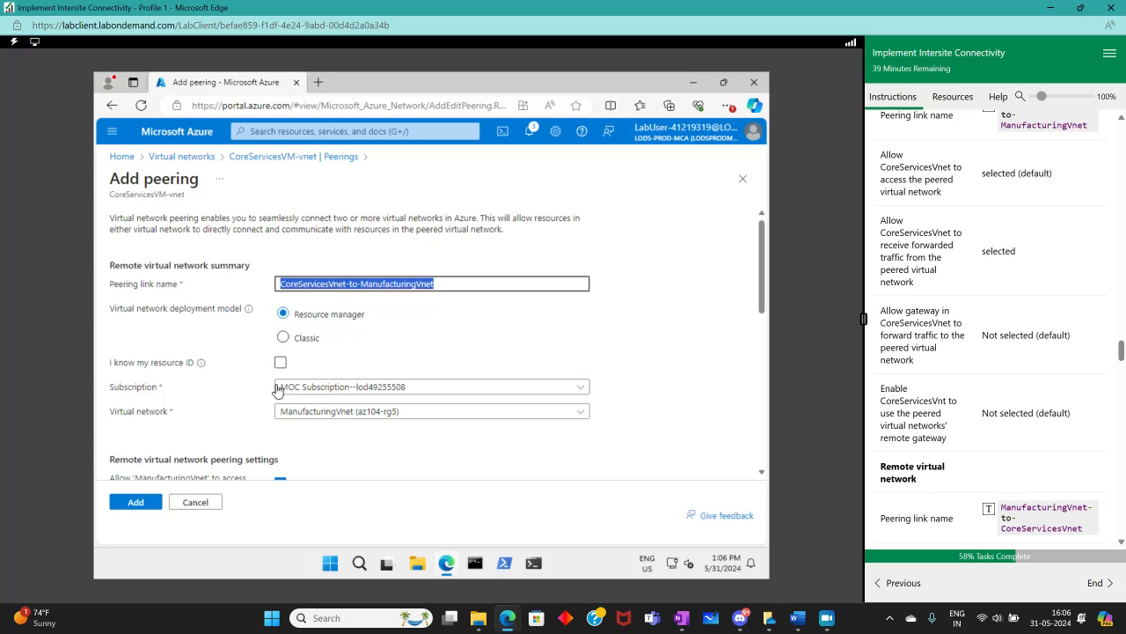
pyautogui.scroll(-5, 275, 387)
pyautogui.scroll(5, 1048, 416)
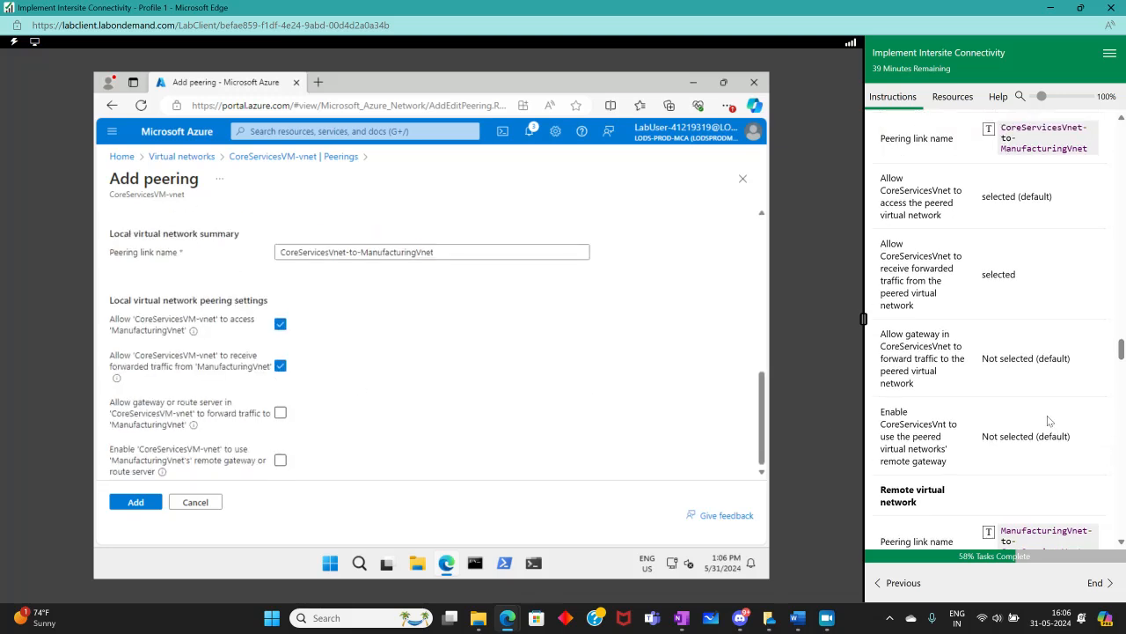
pyautogui.scroll(-2, 1042, 411)
pyautogui.scroll(5, 473, 316)
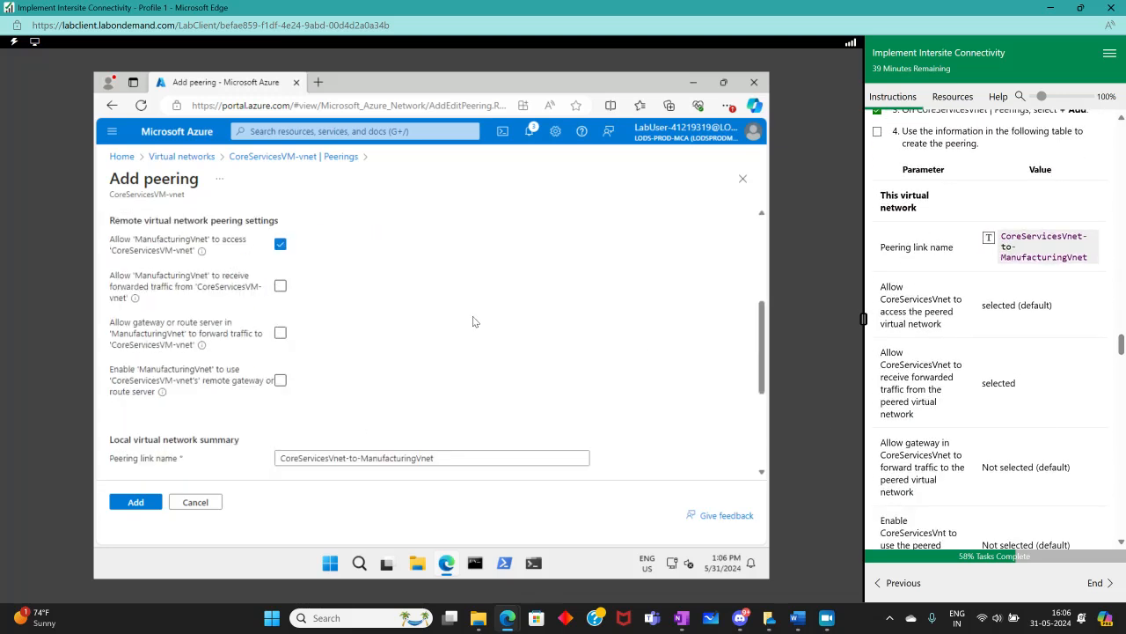
pyautogui.scroll(-3, 1035, 412)
pyautogui.scroll(-2, 1035, 413)
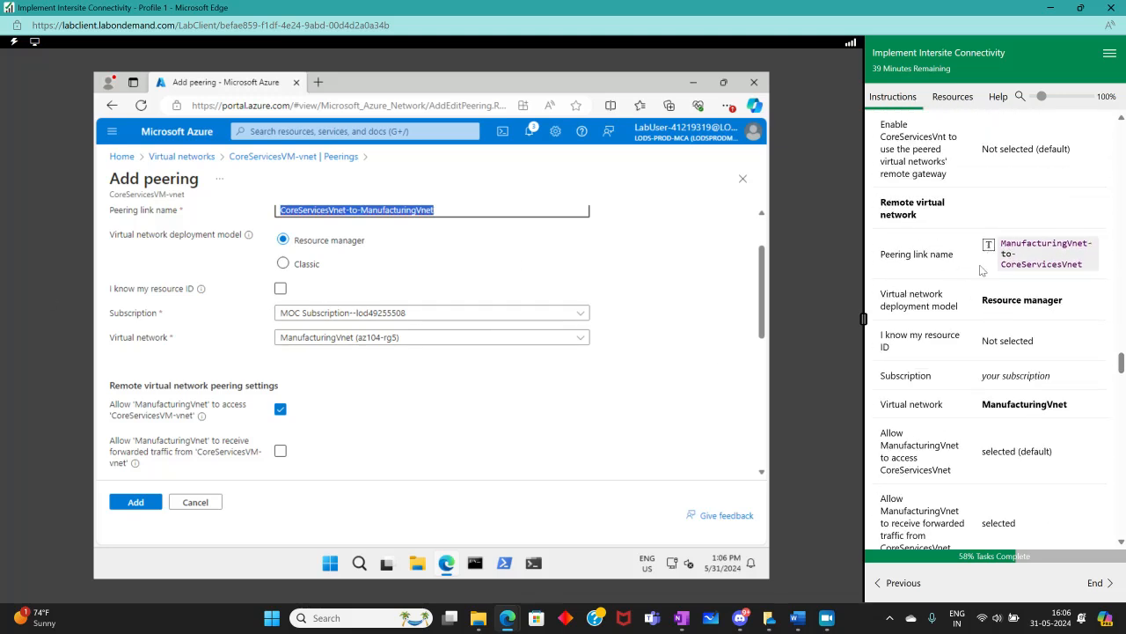
pyautogui.click(1030, 254)
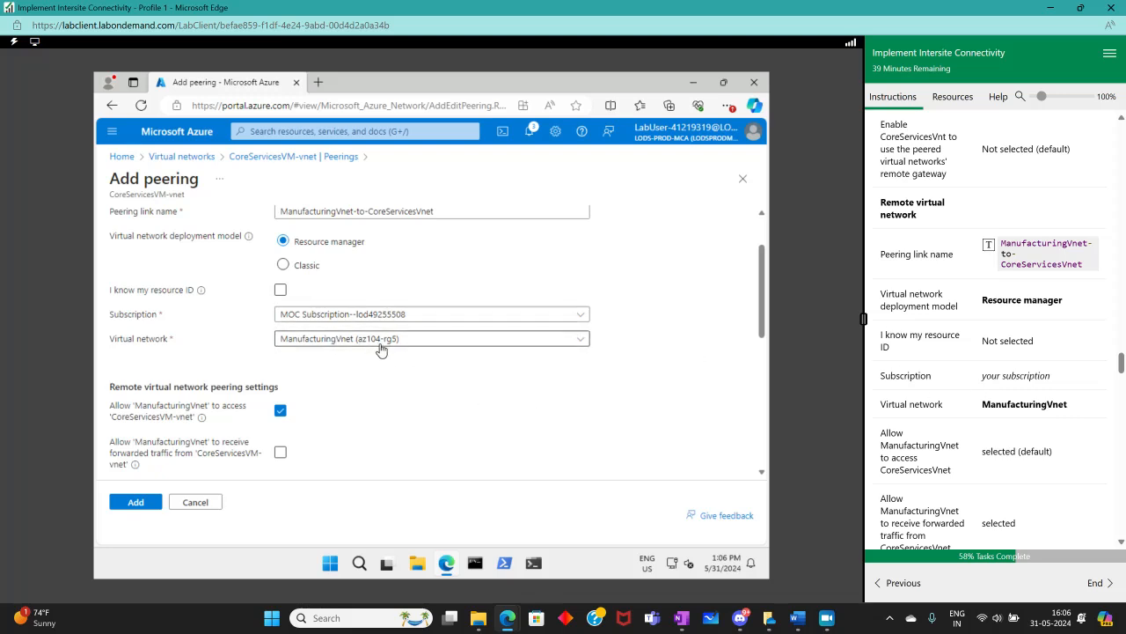
# Enable the remote option allowing ManufacturingVnet to receive forwarded traffic from CoreServicesVM-vnet, then add the peering
pyautogui.scroll(-1, 1034, 444)
pyautogui.scroll(-2, 519, 413)
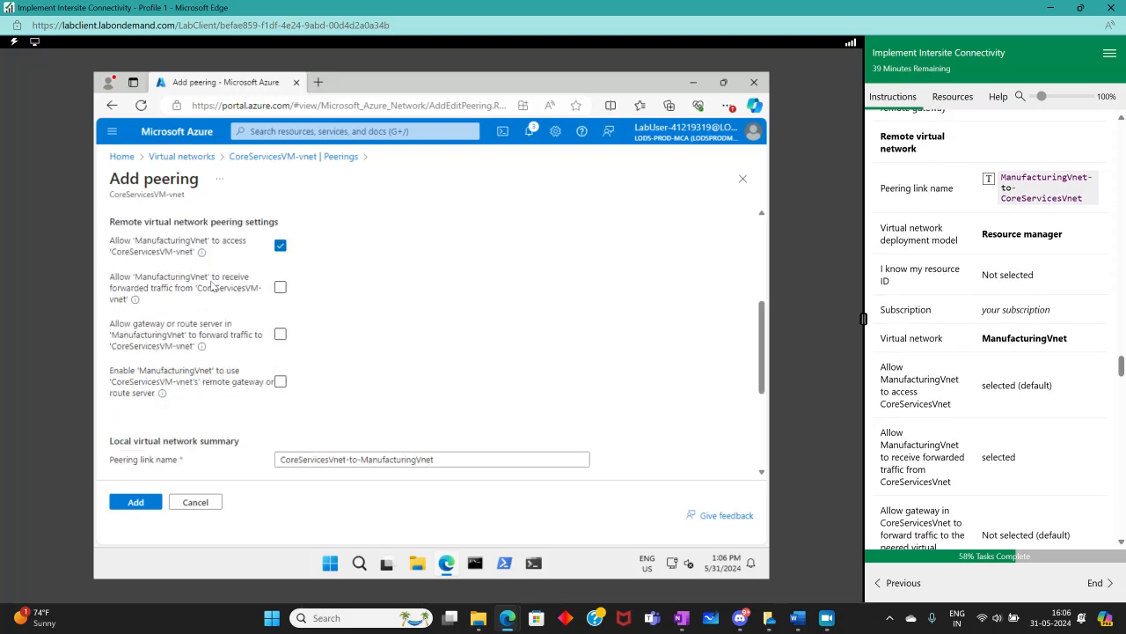
pyautogui.click(281, 288)
pyautogui.scroll(-5, 1026, 440)
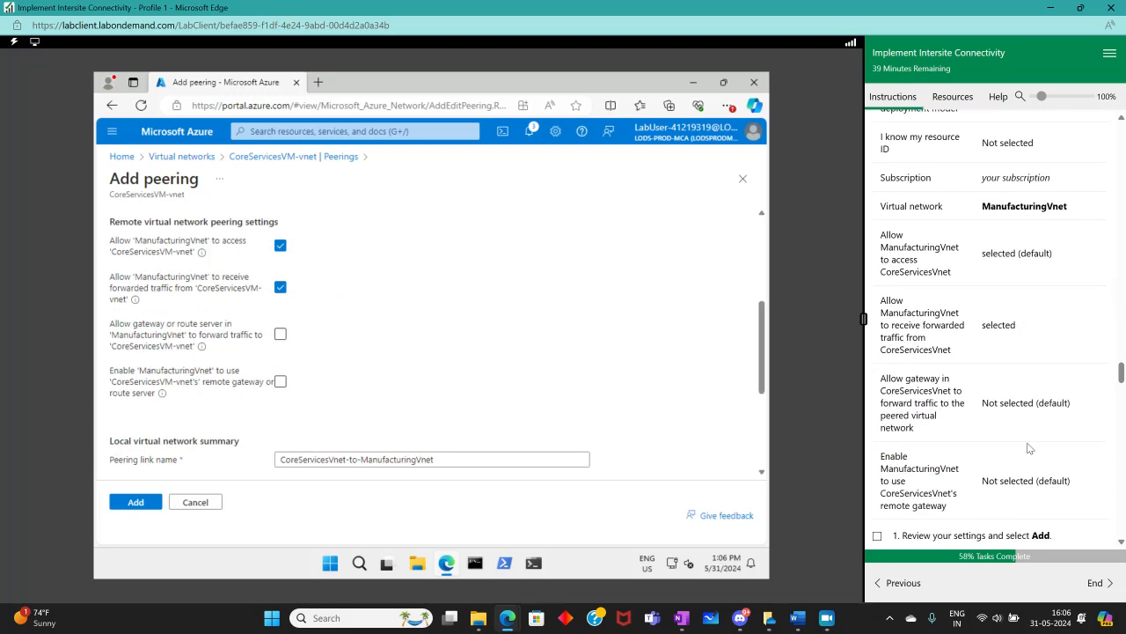
pyautogui.click(126, 506)
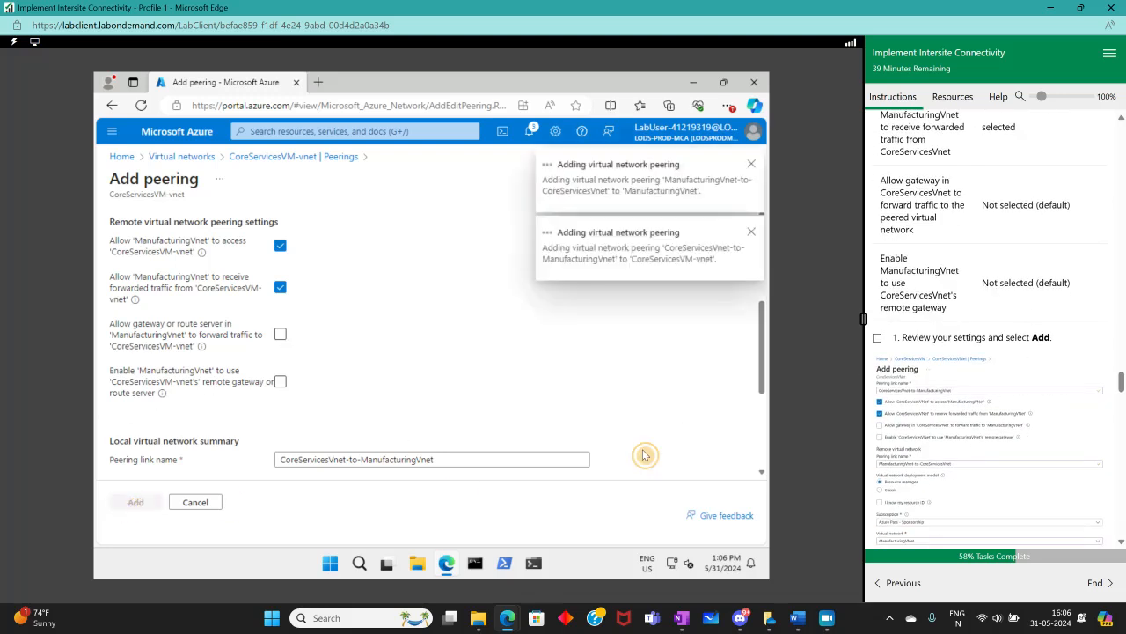
# Tick off the add-peering task and the CoreServicesVnet-to-ManufacturingVnet peering verification step in the lab instructions
pyautogui.click(877, 339)
pyautogui.scroll(-4, 1003, 431)
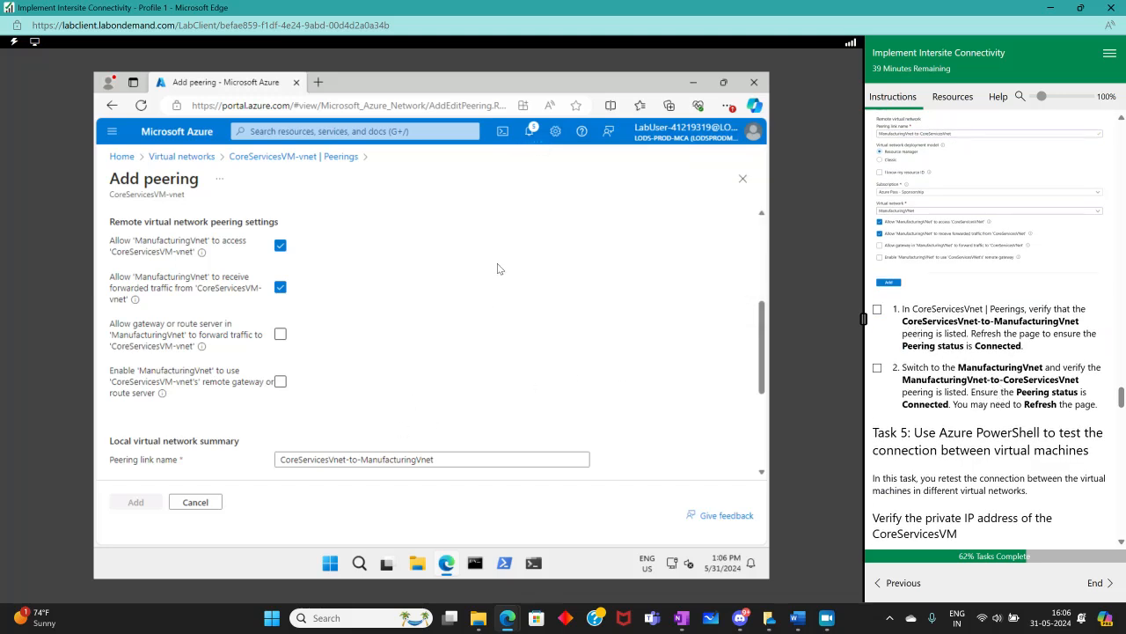
pyautogui.scroll(3, 497, 267)
pyautogui.scroll(-3, 497, 262)
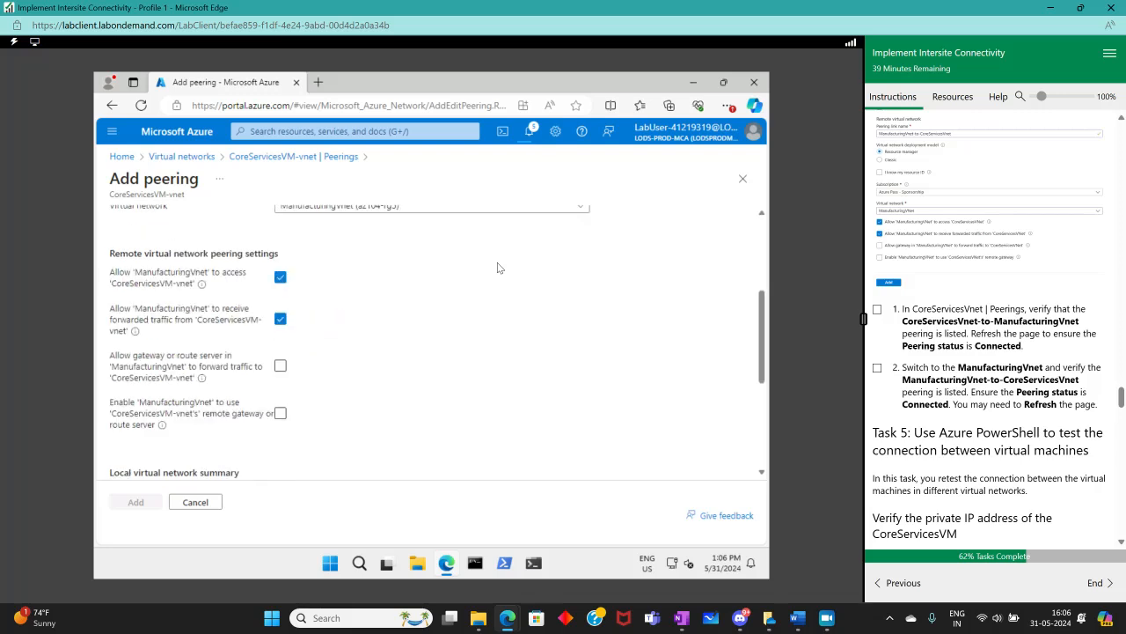
pyautogui.scroll(3, 497, 262)
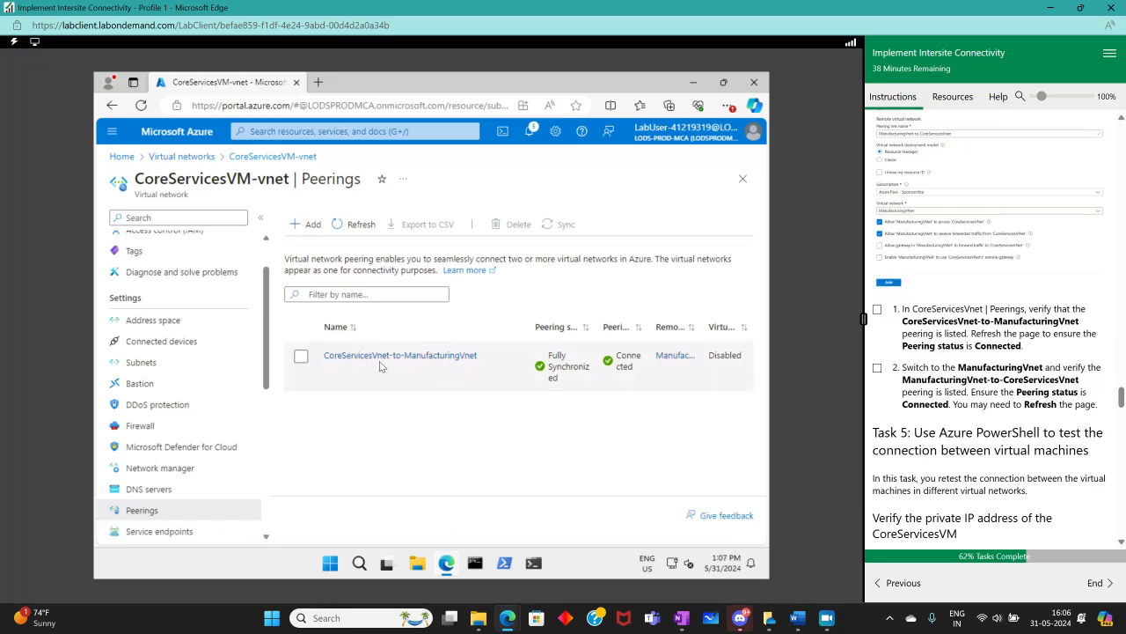
pyautogui.click(878, 309)
# Open ManufacturingVnet's Peerings and tick off the ManufacturingVnet-to-CoreServicesVnet verification step in the instructions
pyautogui.click(172, 156)
pyautogui.click(161, 344)
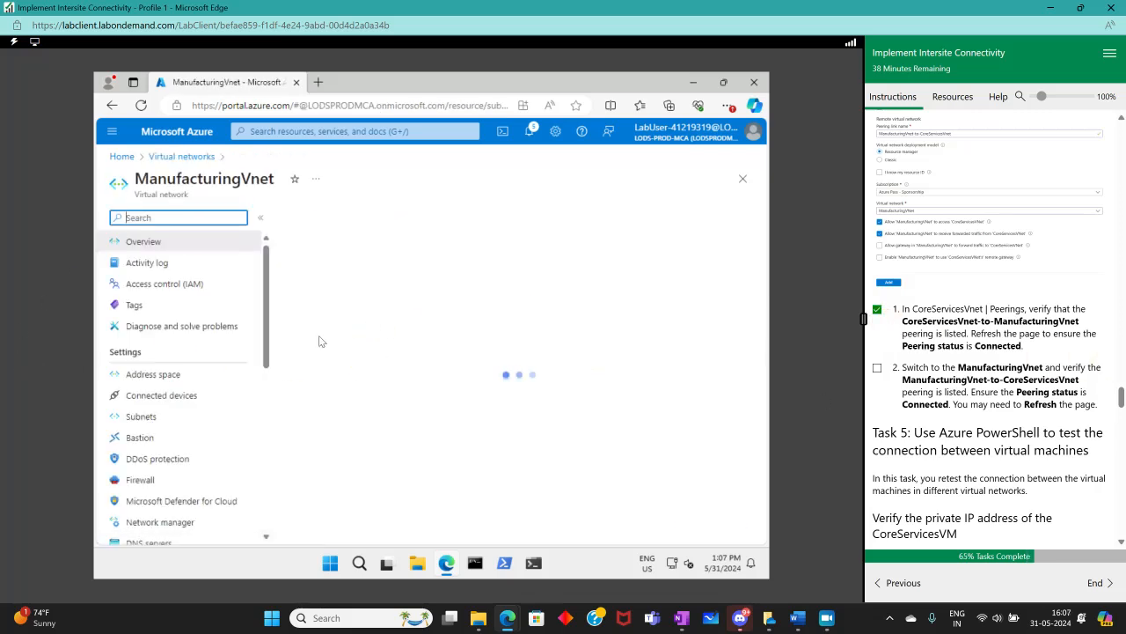
pyautogui.scroll(-3, 190, 449)
pyautogui.scroll(1, 141, 313)
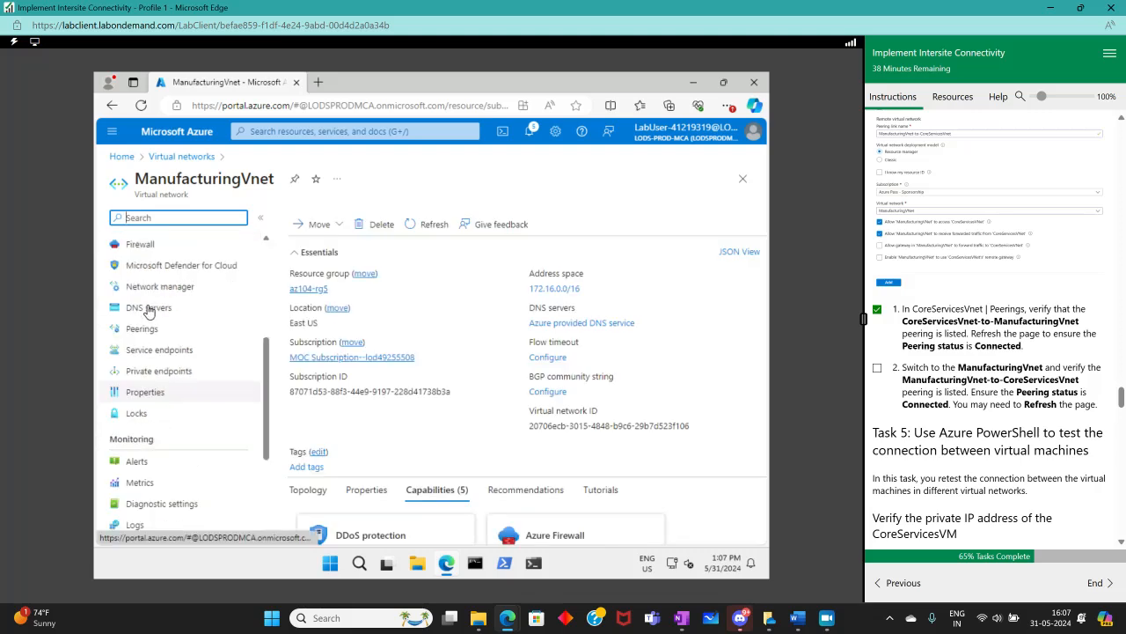
pyautogui.click(145, 328)
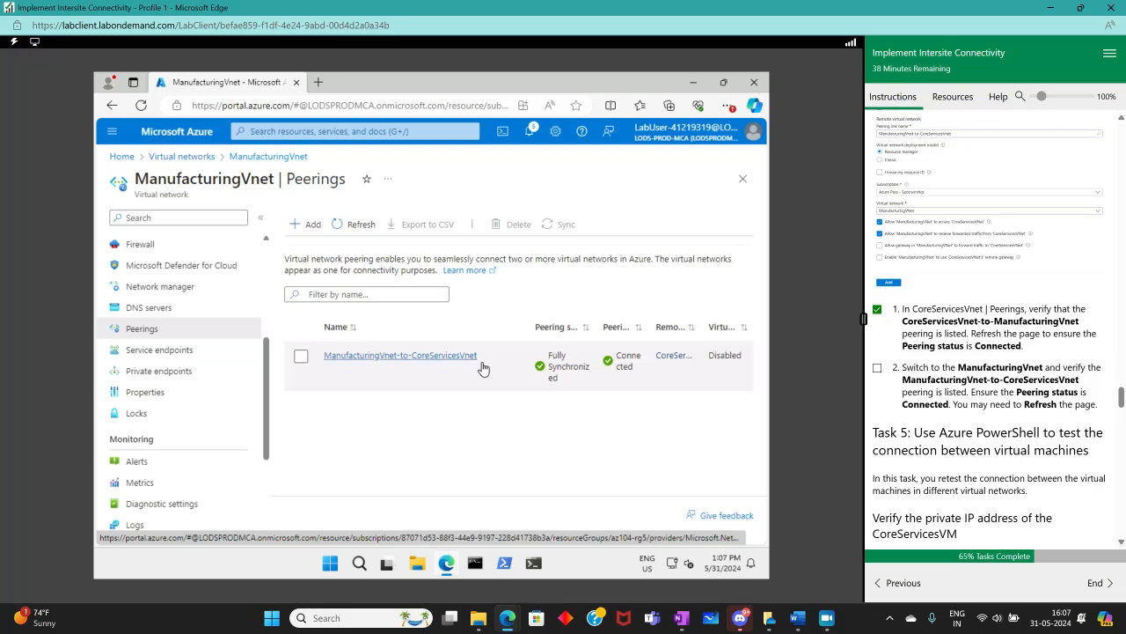
pyautogui.click(878, 368)
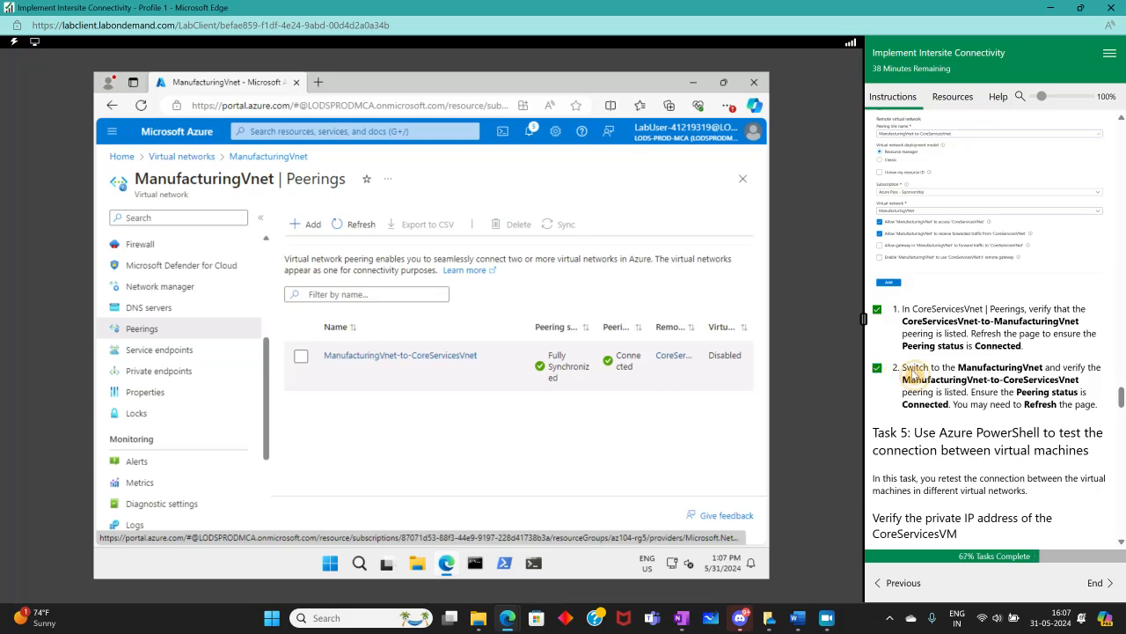
pyautogui.scroll(-3, 1010, 339)
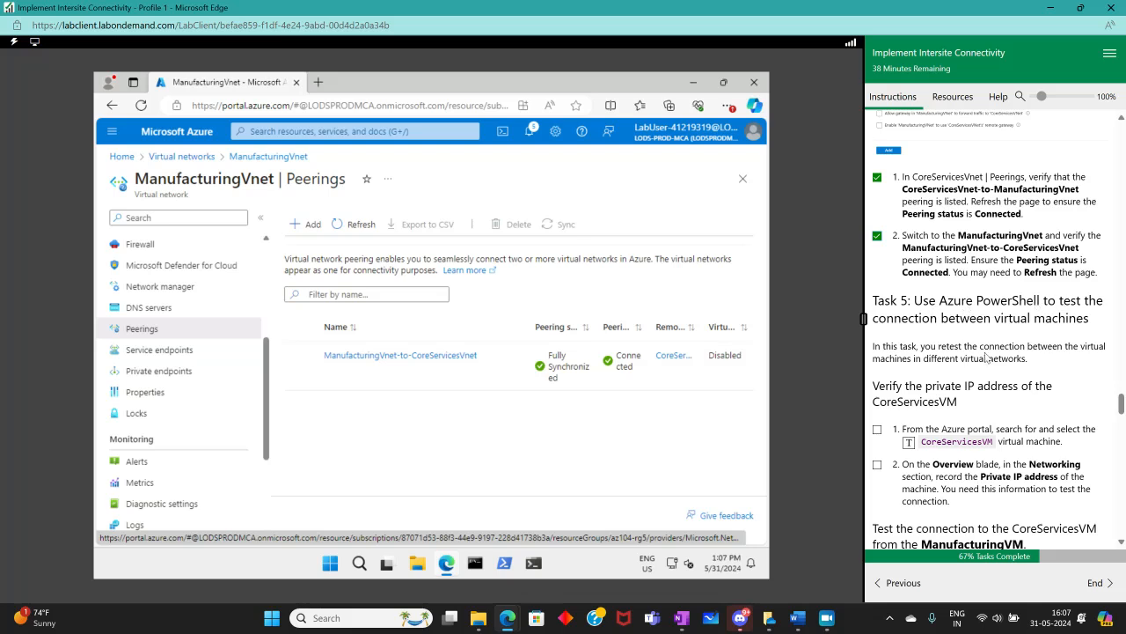
pyautogui.scroll(-3, 986, 358)
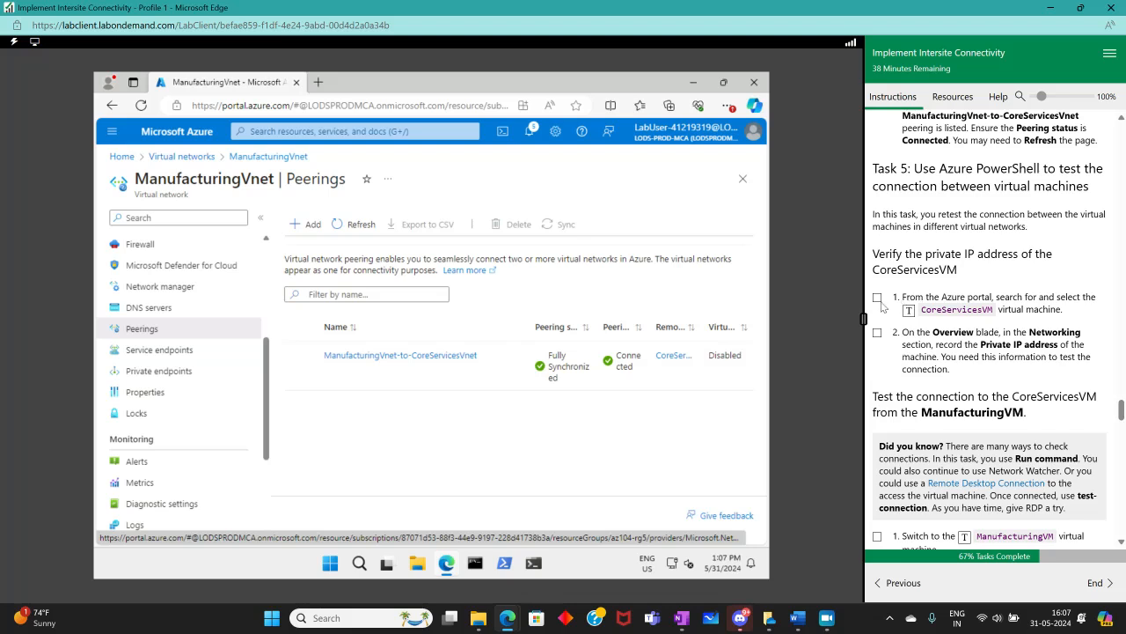
# Open CoreServicesVM-vnet from Virtual networks and tick off Task 5's first instruction step
pyautogui.click(176, 157)
pyautogui.click(185, 322)
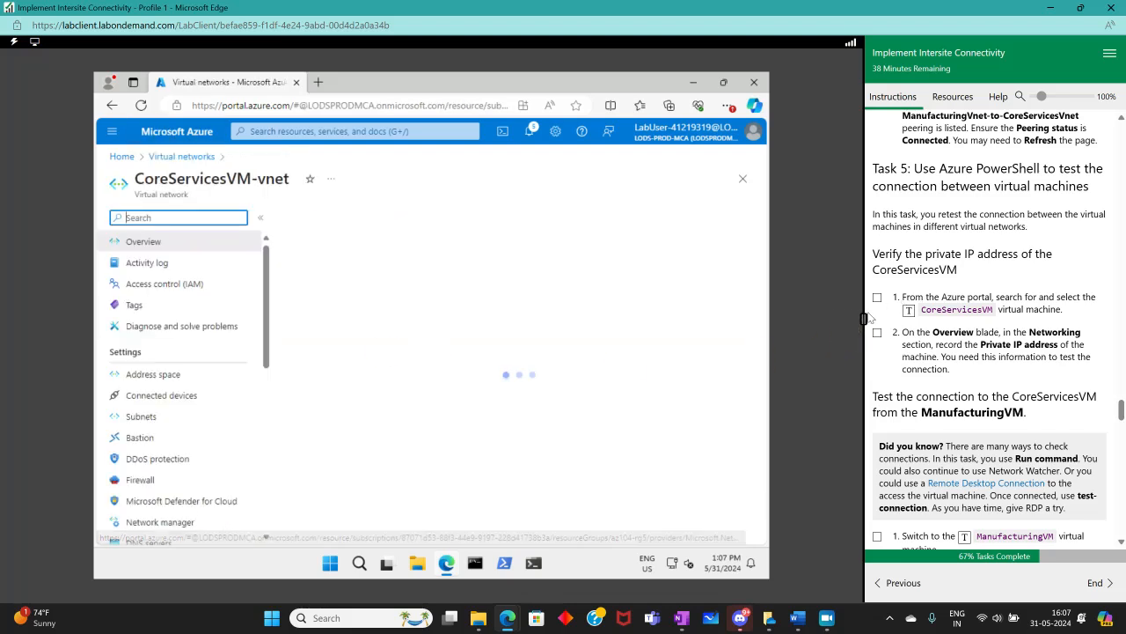
pyautogui.click(877, 298)
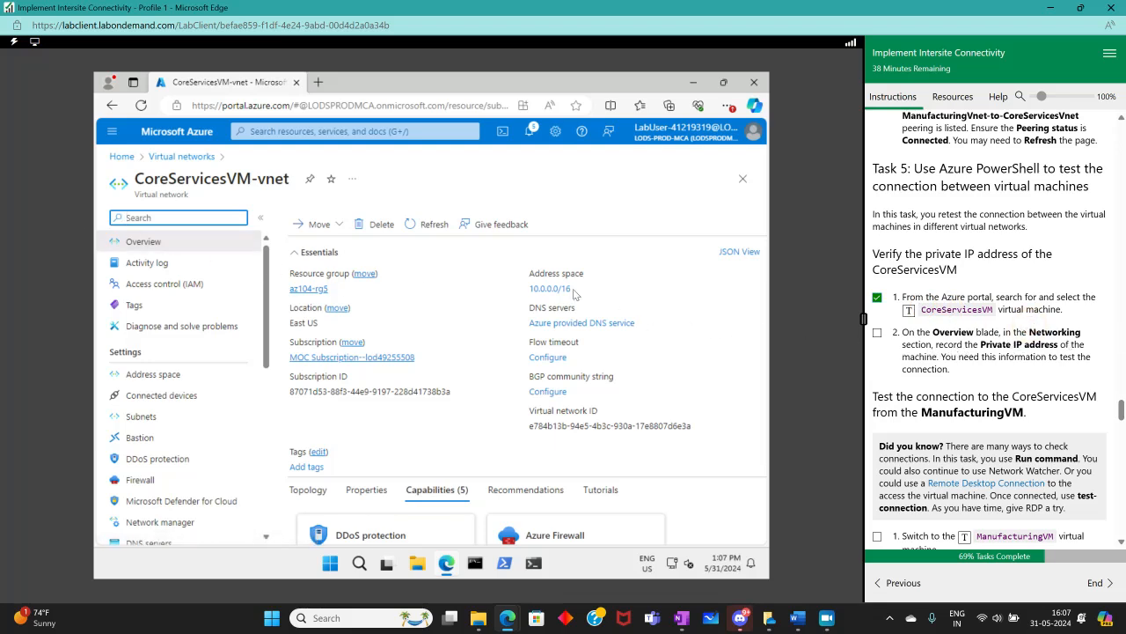
# Examine CoreServicesVM-vnet's overview essentials and its settings menu
pyautogui.click(573, 312)
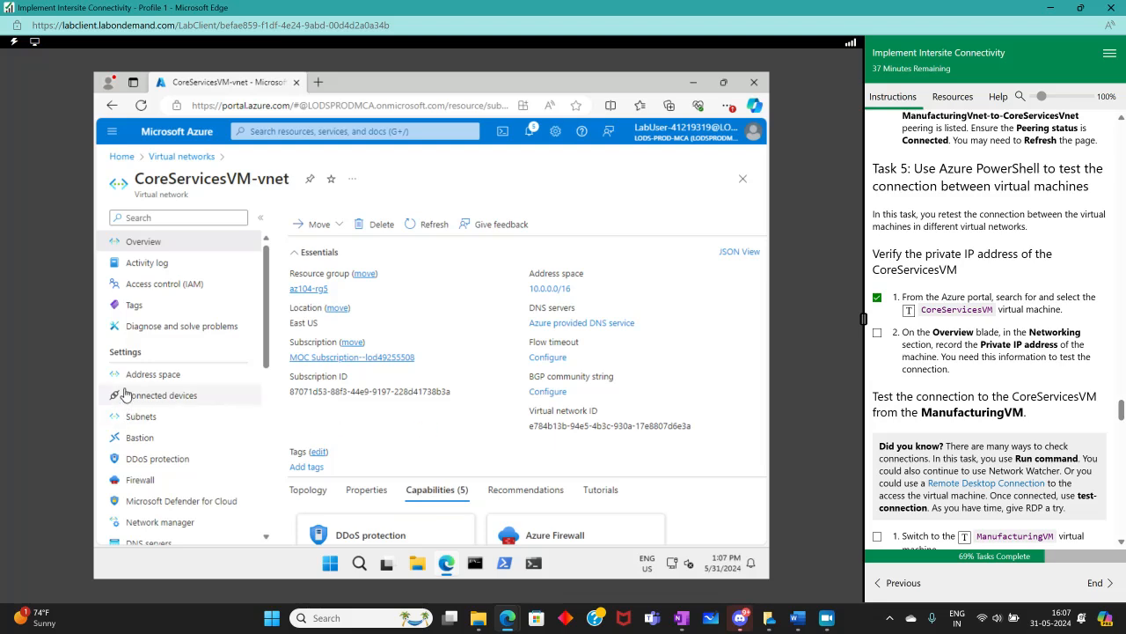
pyautogui.scroll(-1, 171, 418)
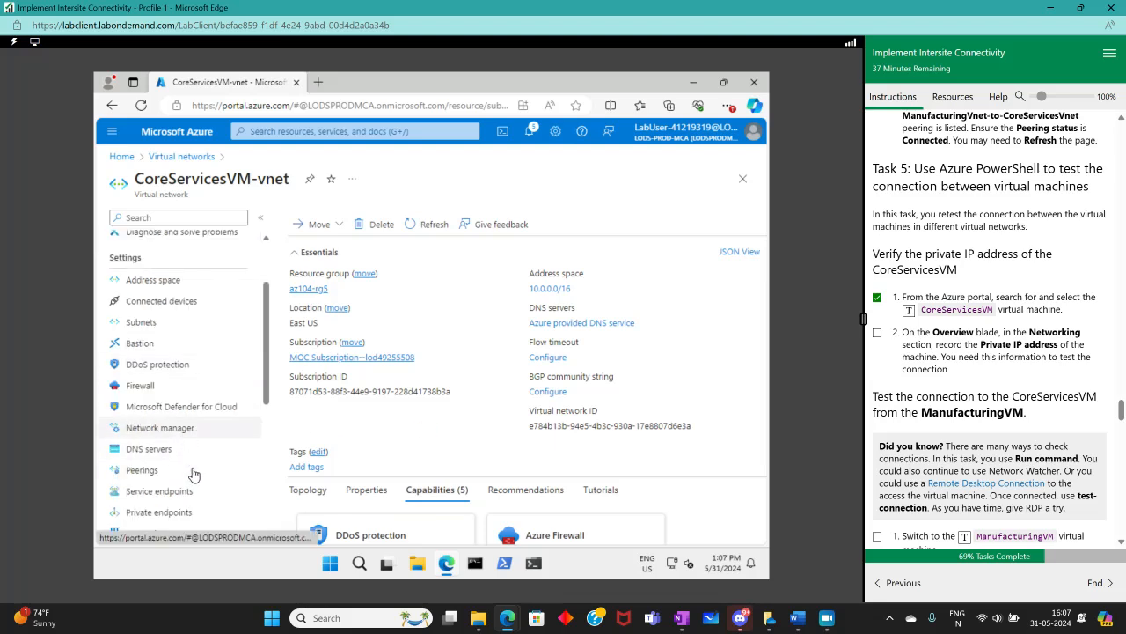
pyautogui.scroll(-3, 194, 476)
pyautogui.scroll(4, 188, 484)
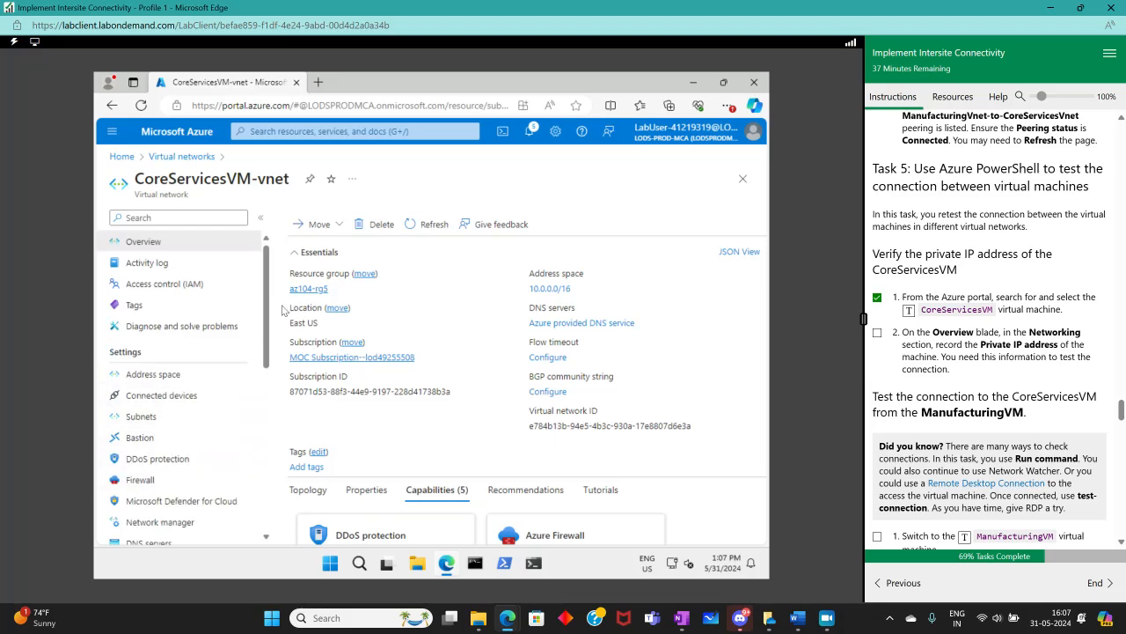
pyautogui.moveTo(262, 328); pyautogui.dragTo(259, 350)
pyautogui.scroll(-3, 256, 370)
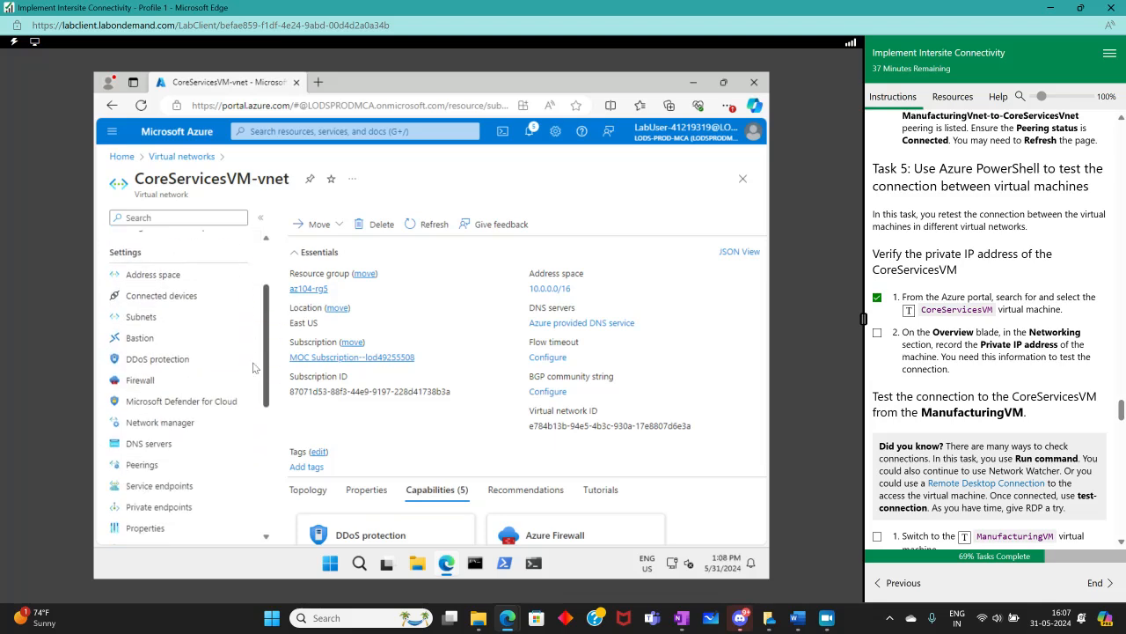
pyautogui.scroll(-2, 247, 511)
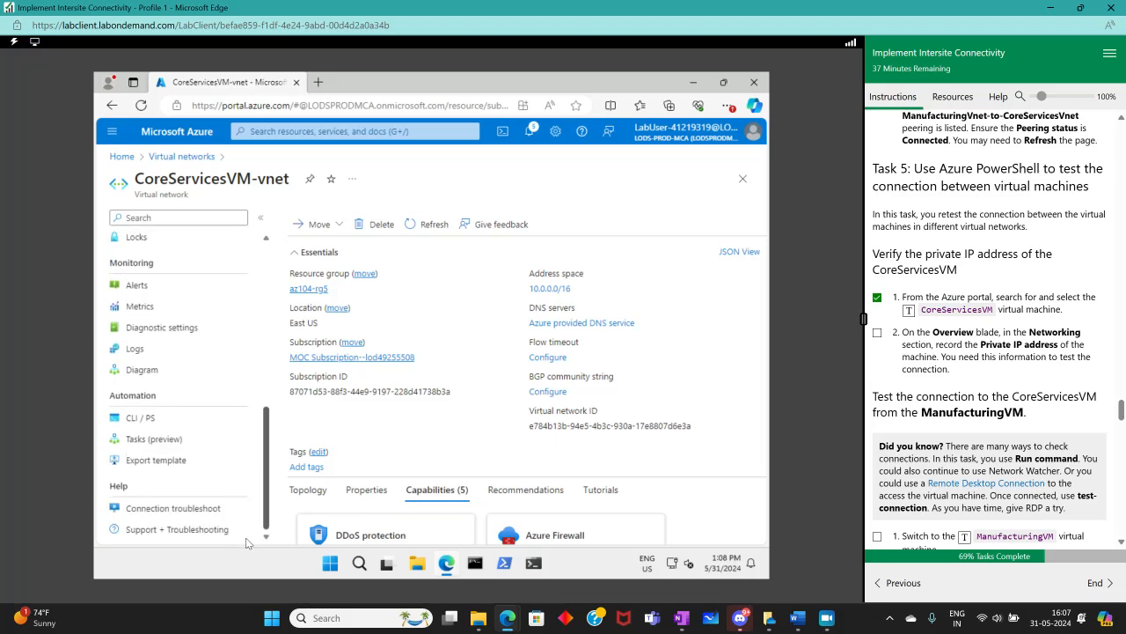
pyautogui.scroll(5, 220, 440)
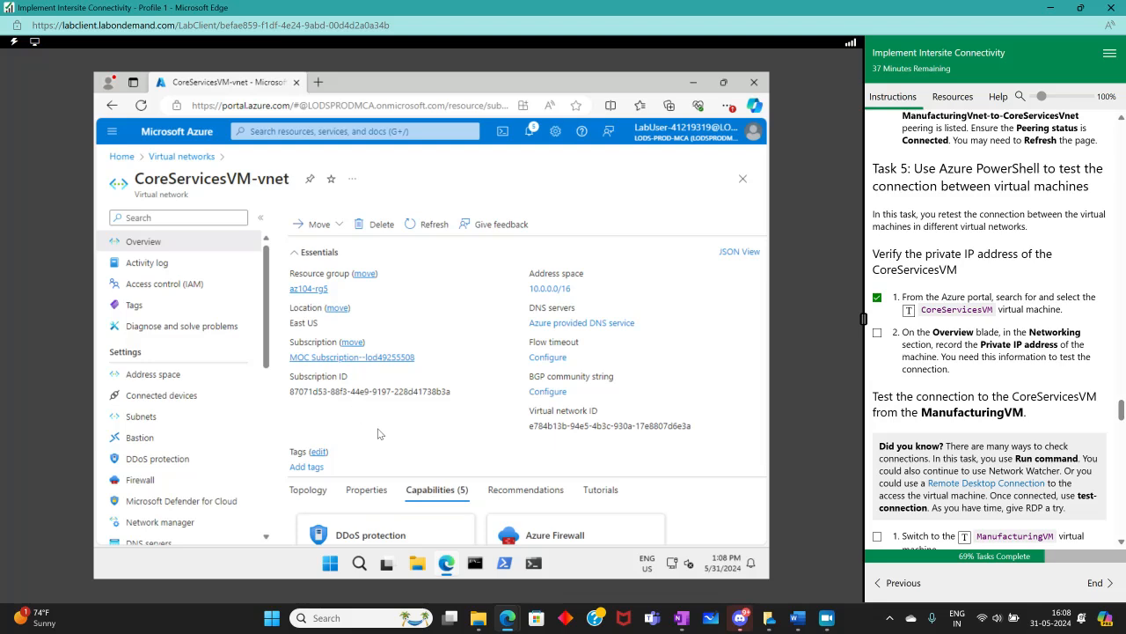
# Reopen CoreServicesVM-vnet's overview from Virtual networks and tick off the instruction step about recording the private IP address
pyautogui.click(724, 83)
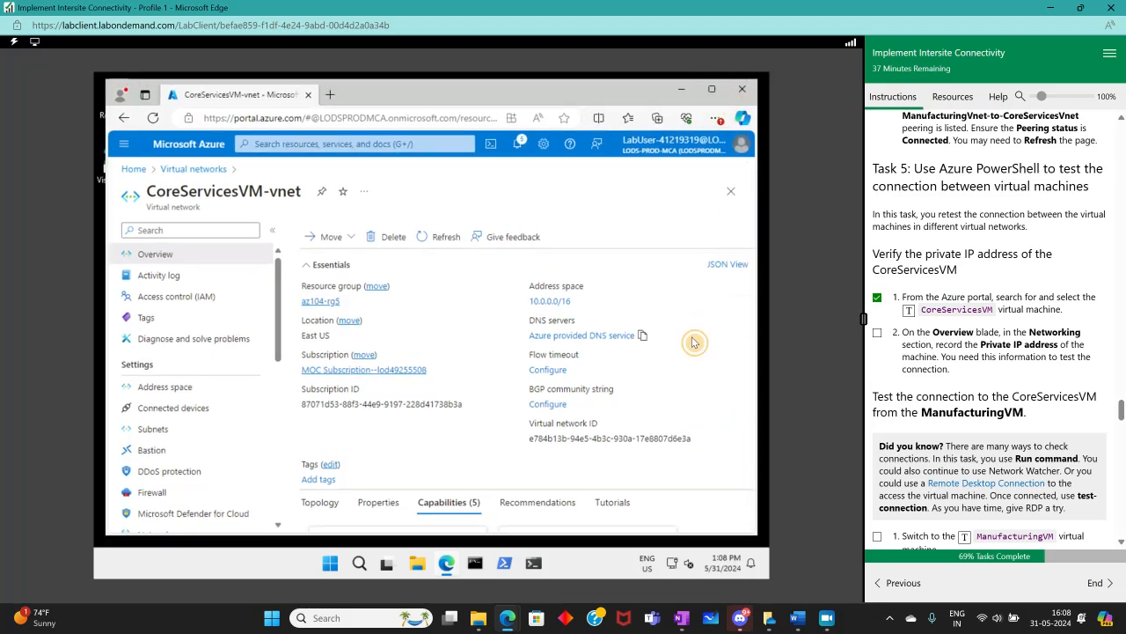
pyautogui.click(182, 169)
pyautogui.click(185, 338)
pyautogui.click(546, 505)
pyautogui.moveTo(558, 535); pyautogui.dragTo(542, 609)
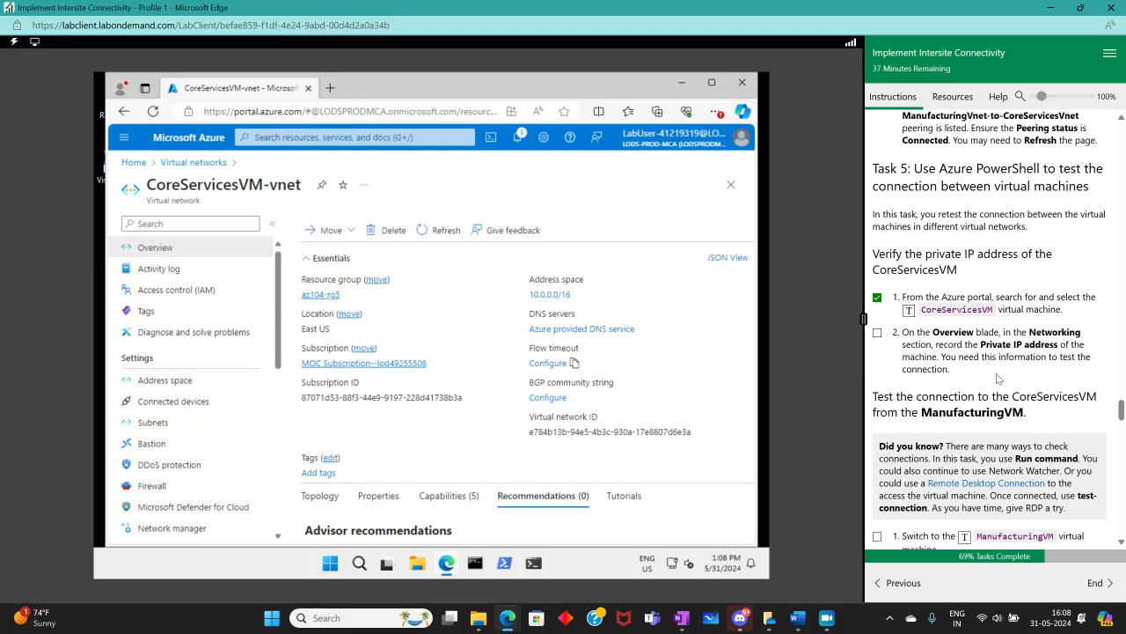
pyautogui.click(879, 334)
# Read through Task 5's instructions for testing the connection from ManufacturingVM
pyautogui.scroll(-3, 975, 433)
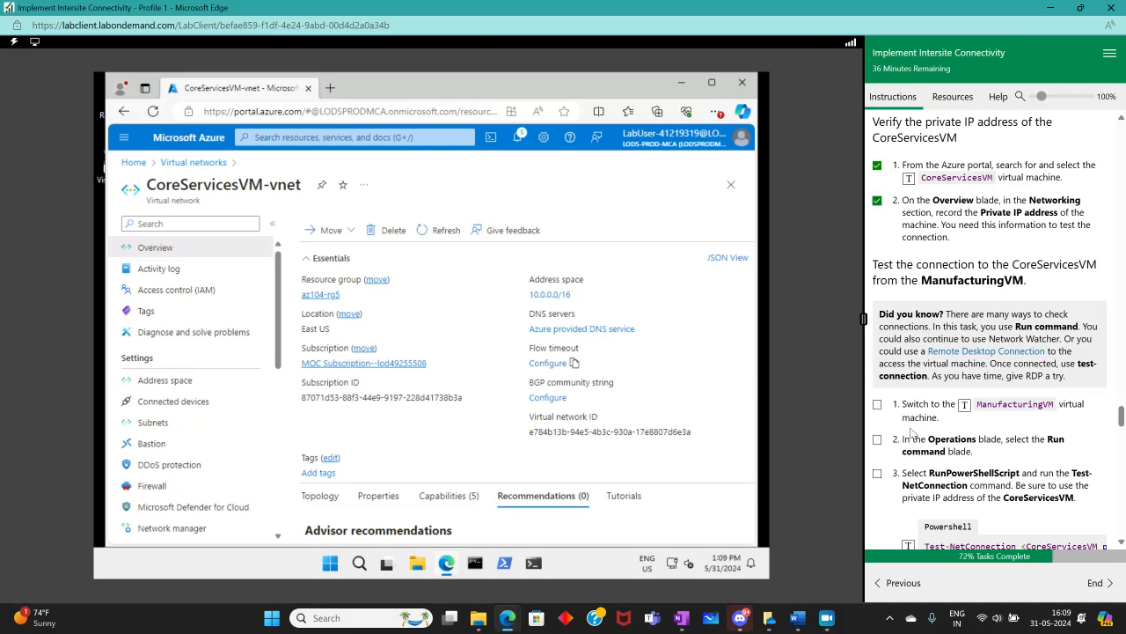
pyautogui.scroll(-3, 915, 436)
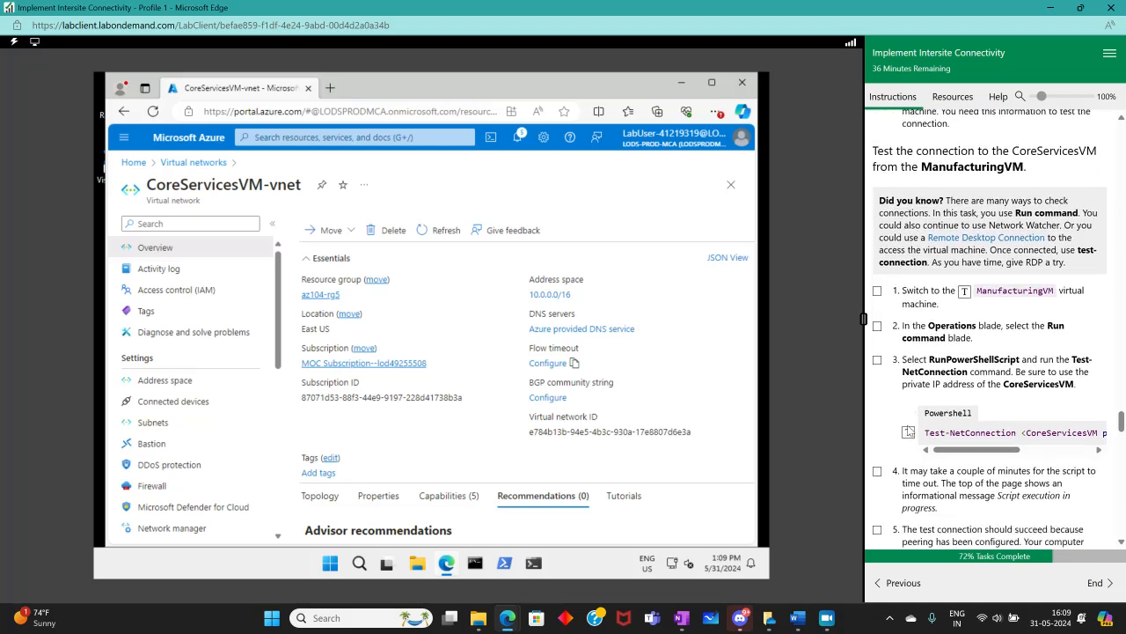
pyautogui.scroll(-5, 916, 435)
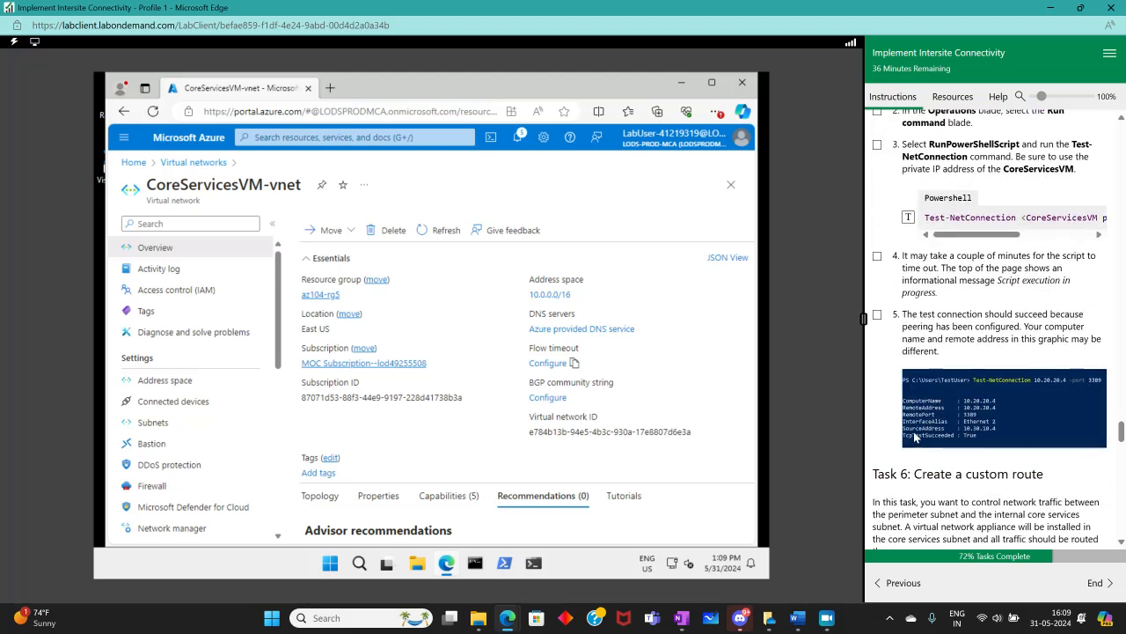
pyautogui.scroll(7, 915, 436)
# Open Network Watcher's Connection troubleshoot and choose CoreServicesVM as the source virtual machine
pyautogui.click(290, 139)
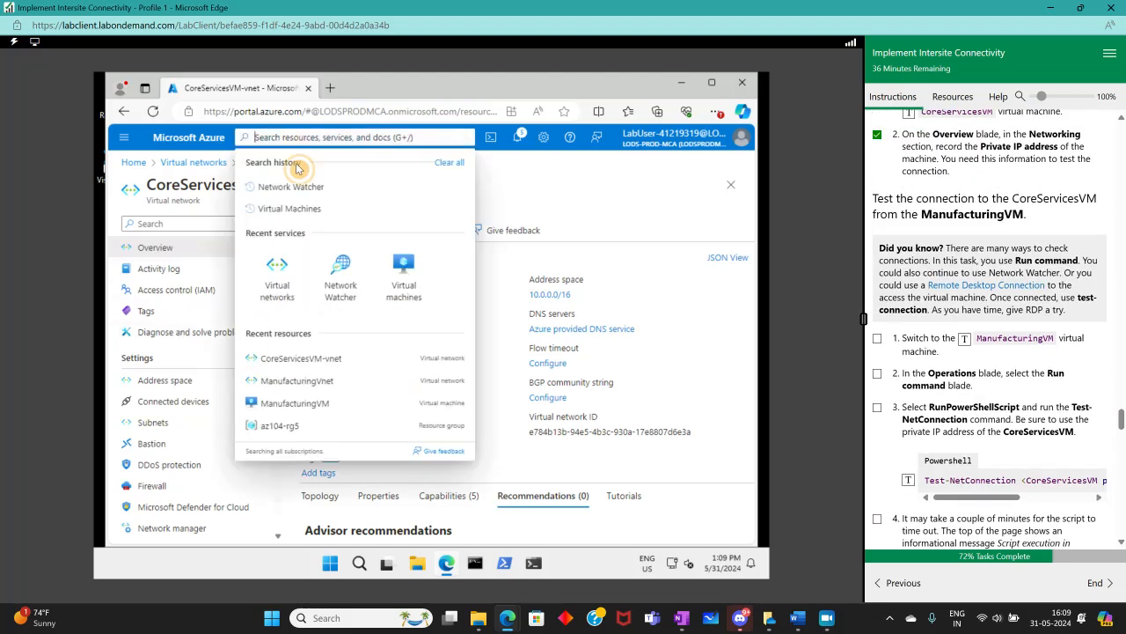
pyautogui.click(327, 295)
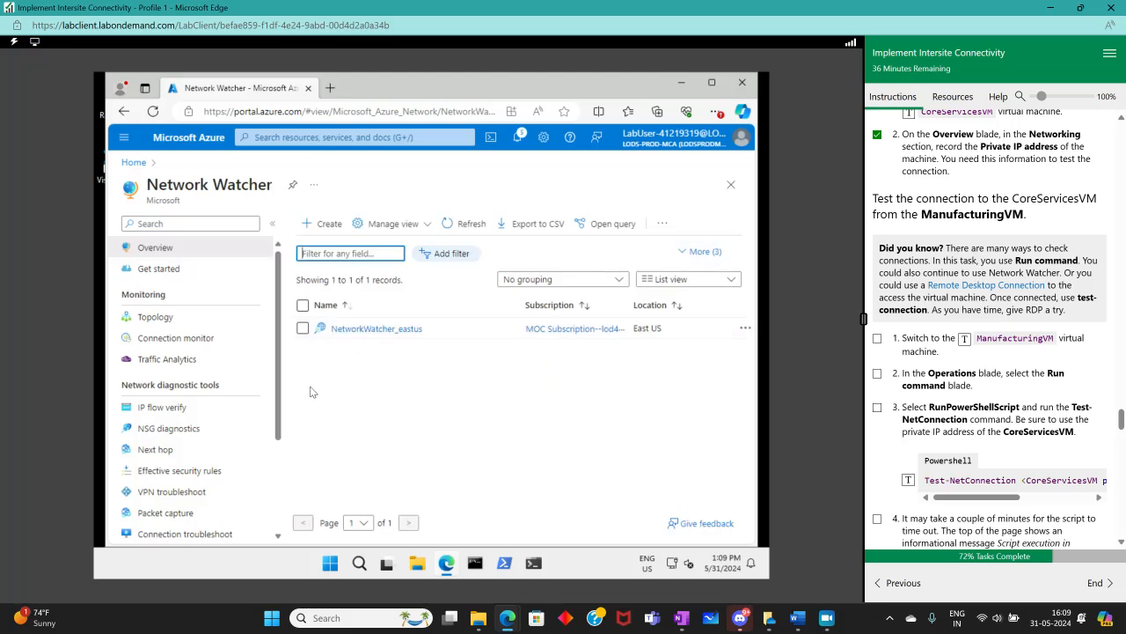
pyautogui.moveTo(282, 411); pyautogui.dragTo(282, 466)
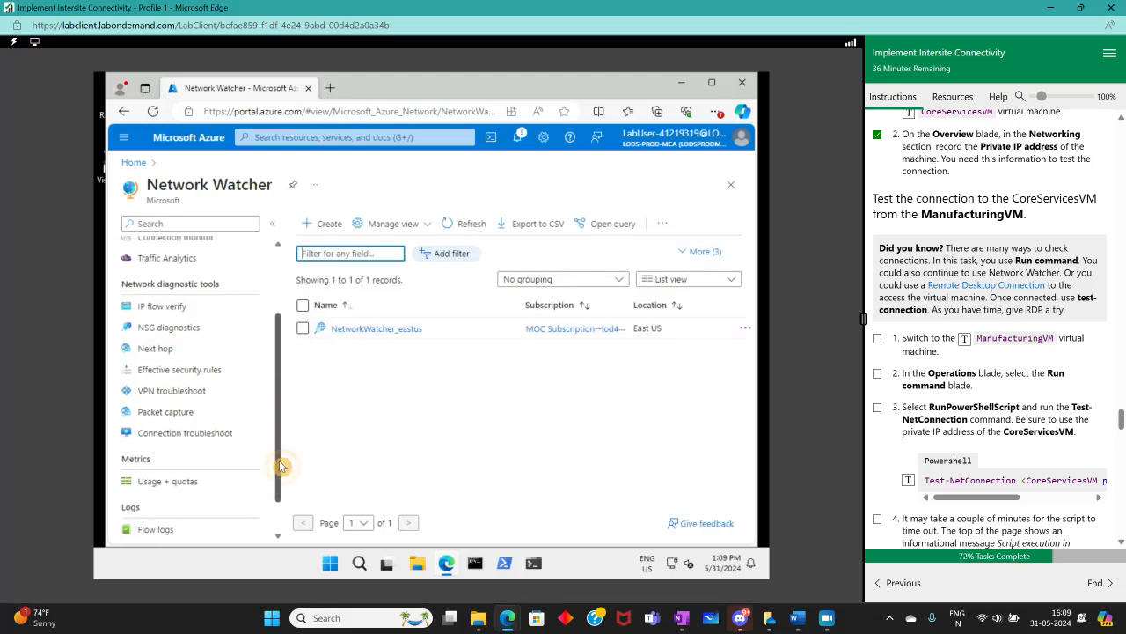
pyautogui.click(216, 432)
pyautogui.click(568, 344)
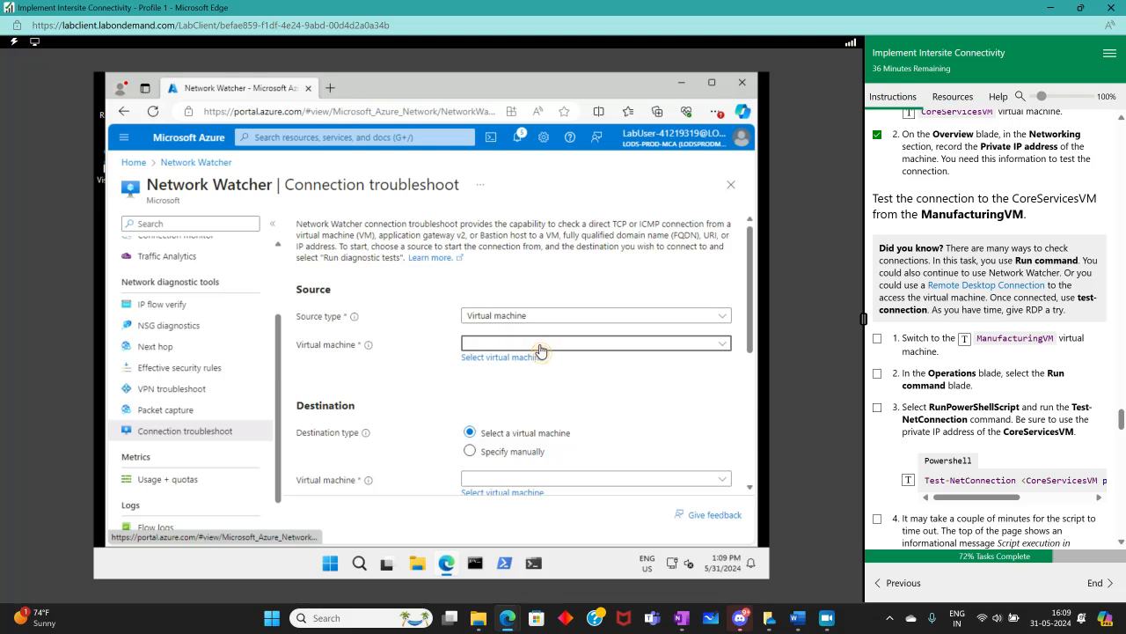
pyautogui.click(518, 383)
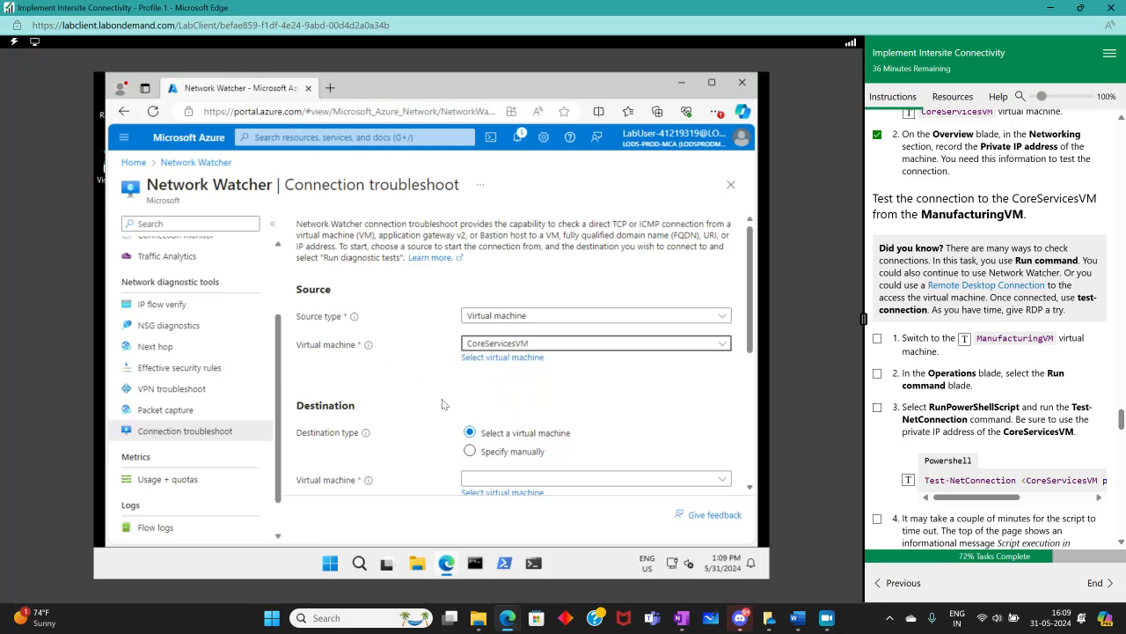
# Run connection diagnostic tests to destination virtual machine ManufacturingVM on destination port 3389
pyautogui.scroll(-2, 471, 387)
pyautogui.scroll(1, 466, 378)
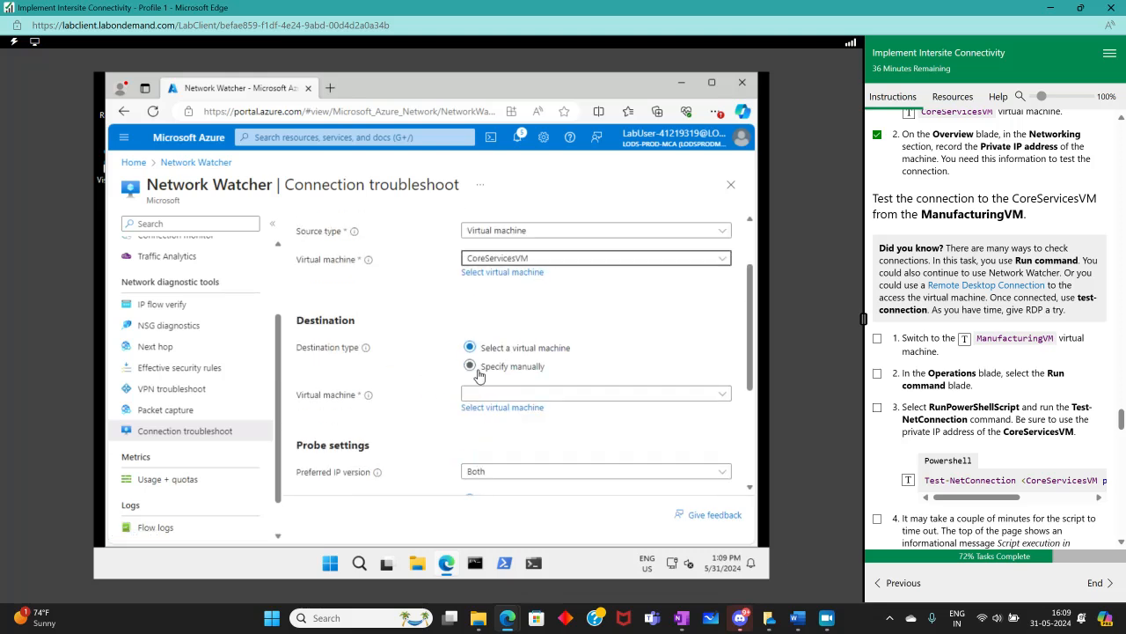
pyautogui.click(504, 396)
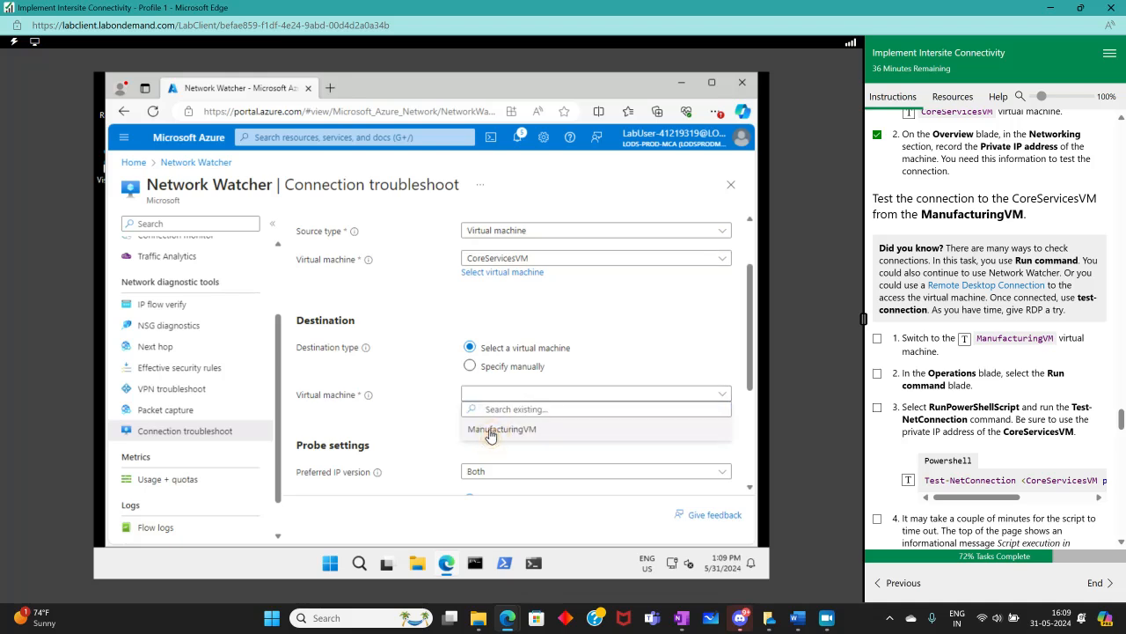
pyautogui.click(496, 427)
pyautogui.scroll(-2, 417, 426)
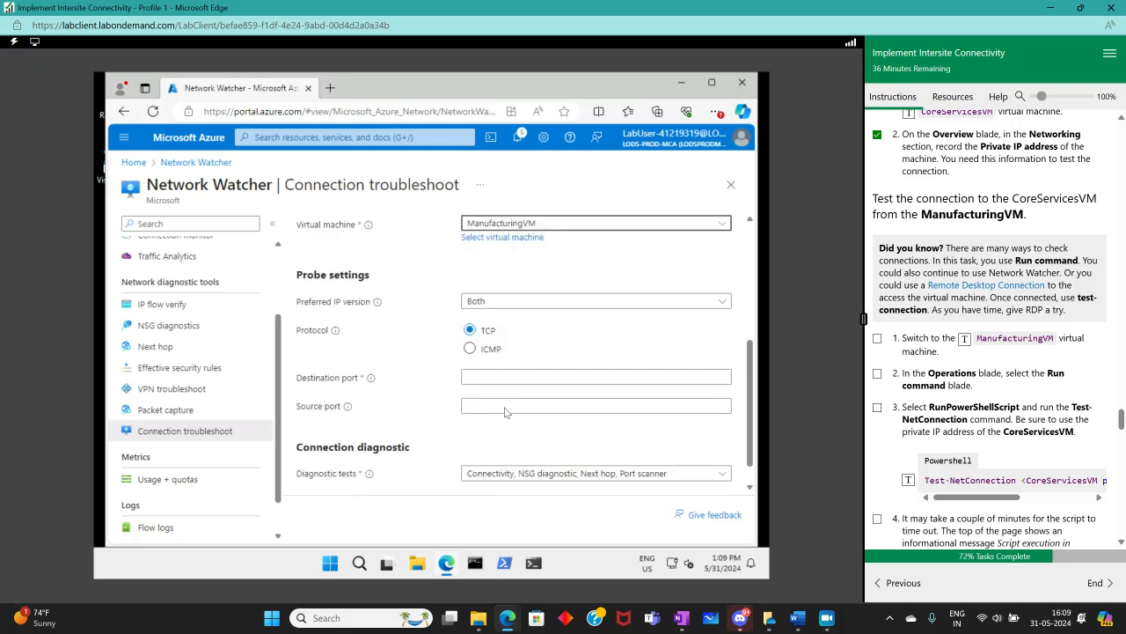
pyautogui.click(494, 376)
pyautogui.click(480, 418)
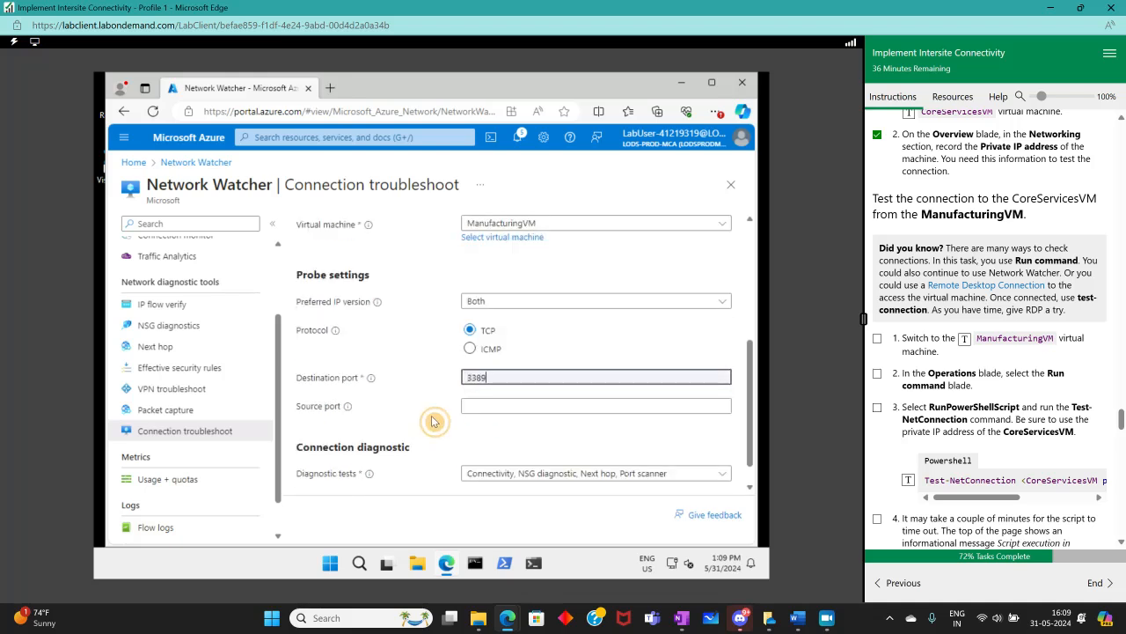
pyautogui.scroll(-1, 432, 422)
pyautogui.click(371, 476)
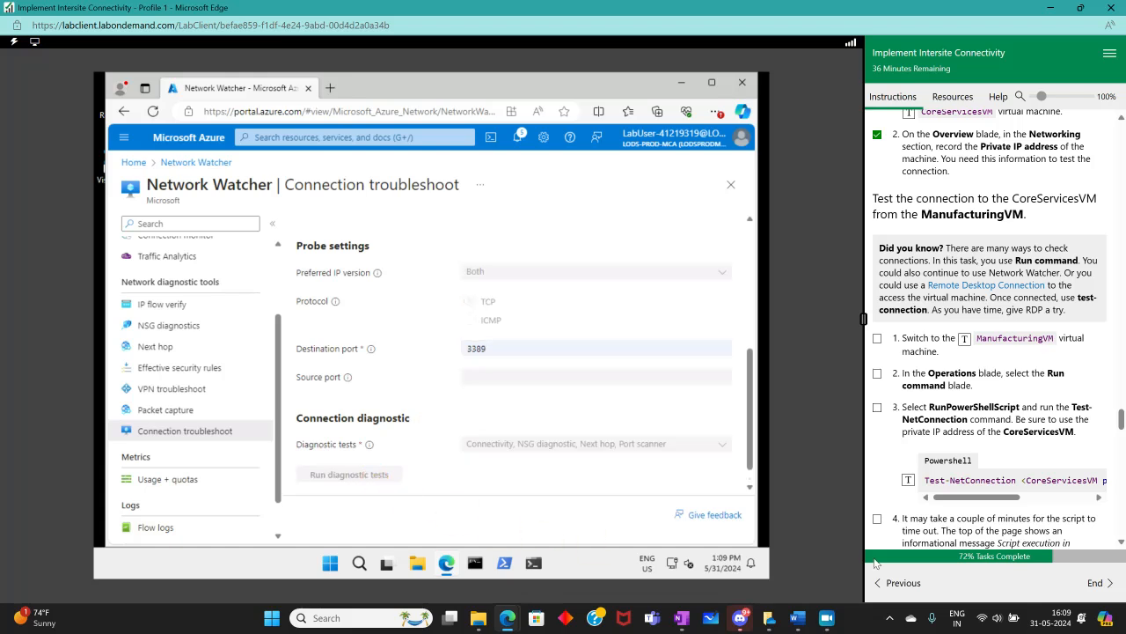
pyautogui.click(836, 622)
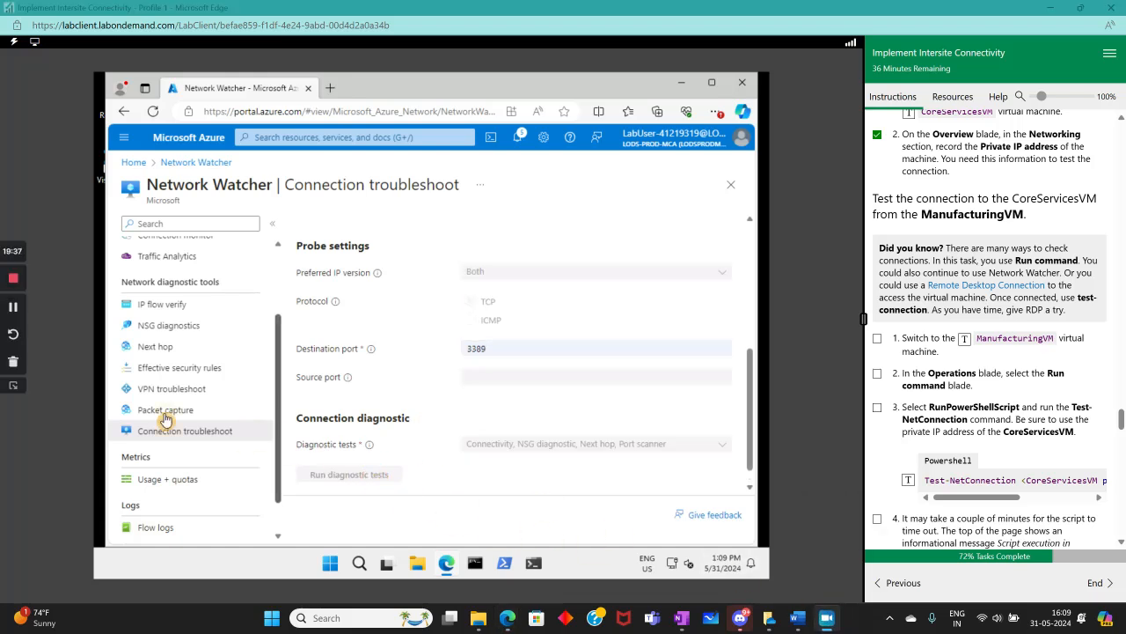
pyautogui.click(8, 307)
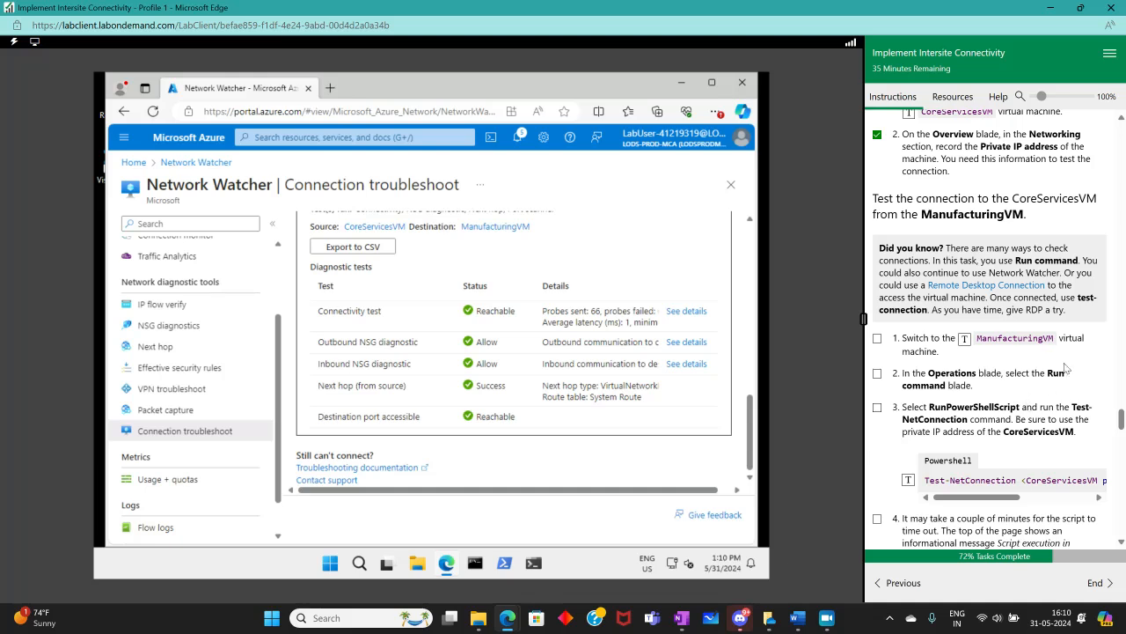
# Compare the diagnostic test results with the expected Test-NetConnection output in the instructions
pyautogui.scroll(-5, 974, 360)
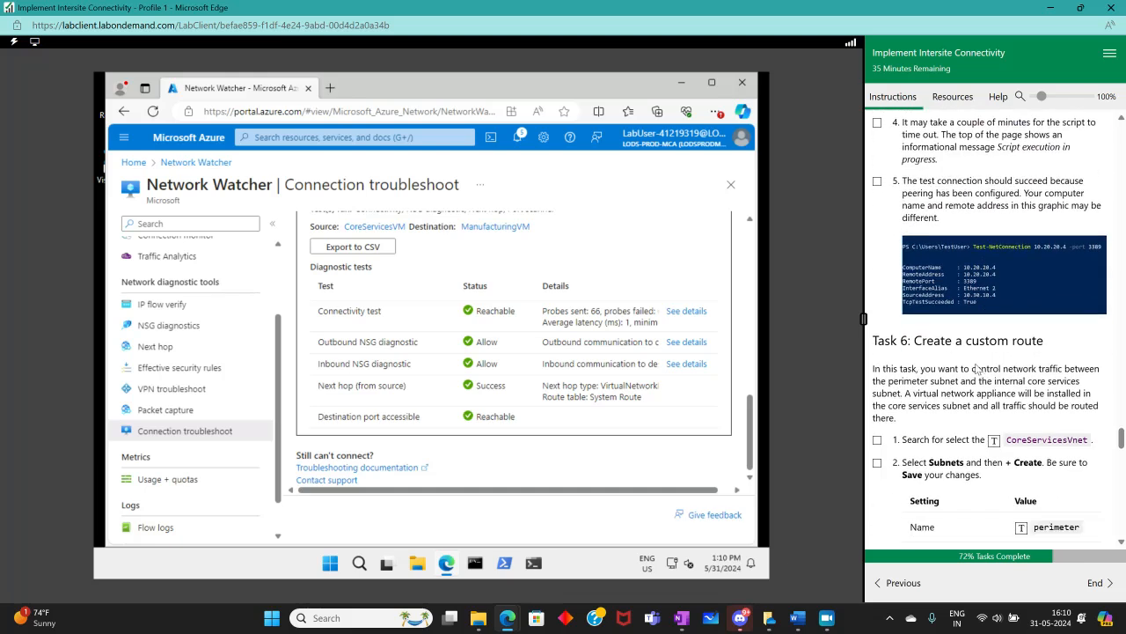
pyautogui.scroll(-4, 976, 370)
pyautogui.scroll(5, 977, 369)
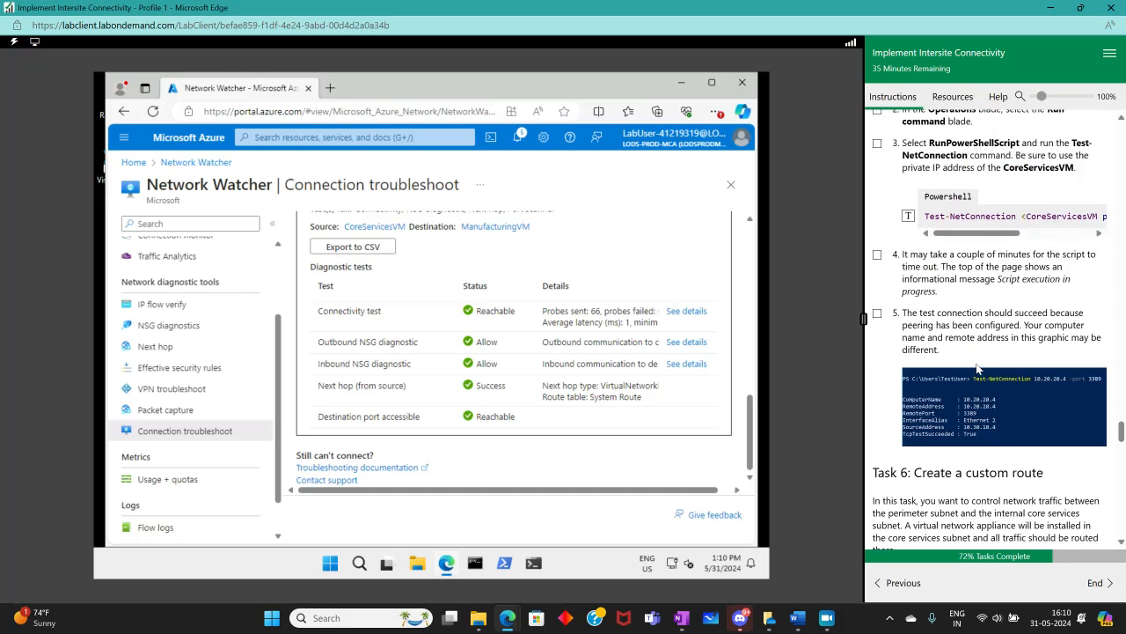
pyautogui.scroll(4, 977, 369)
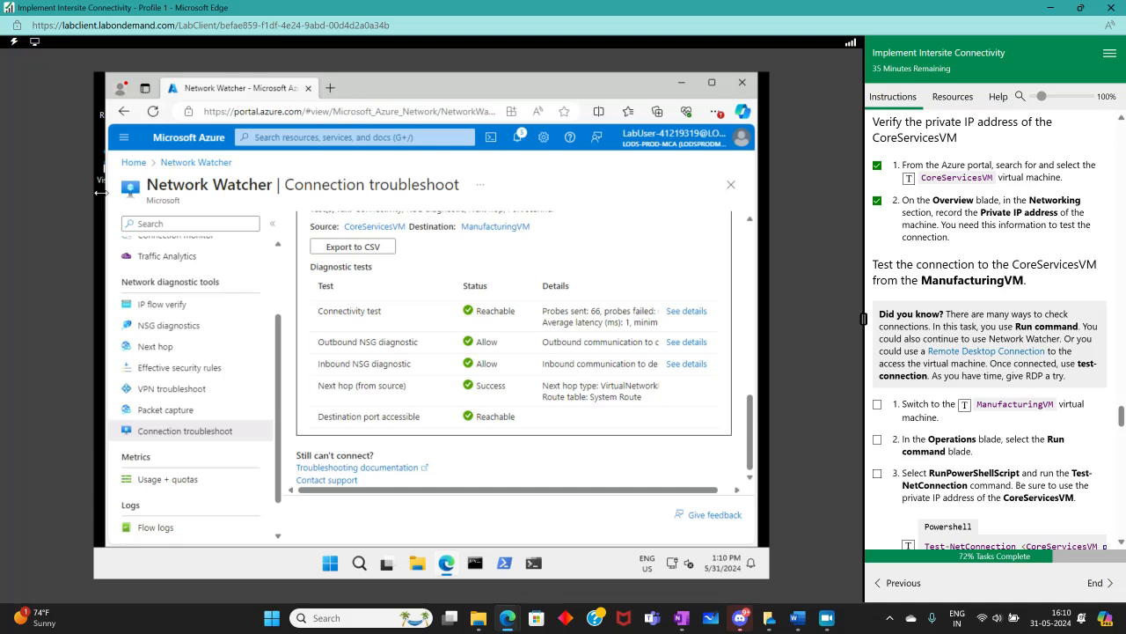
# Open ManufacturingVnet from Virtual networks and tick off the switch-to-ManufacturingVM instruction step
pyautogui.click(135, 163)
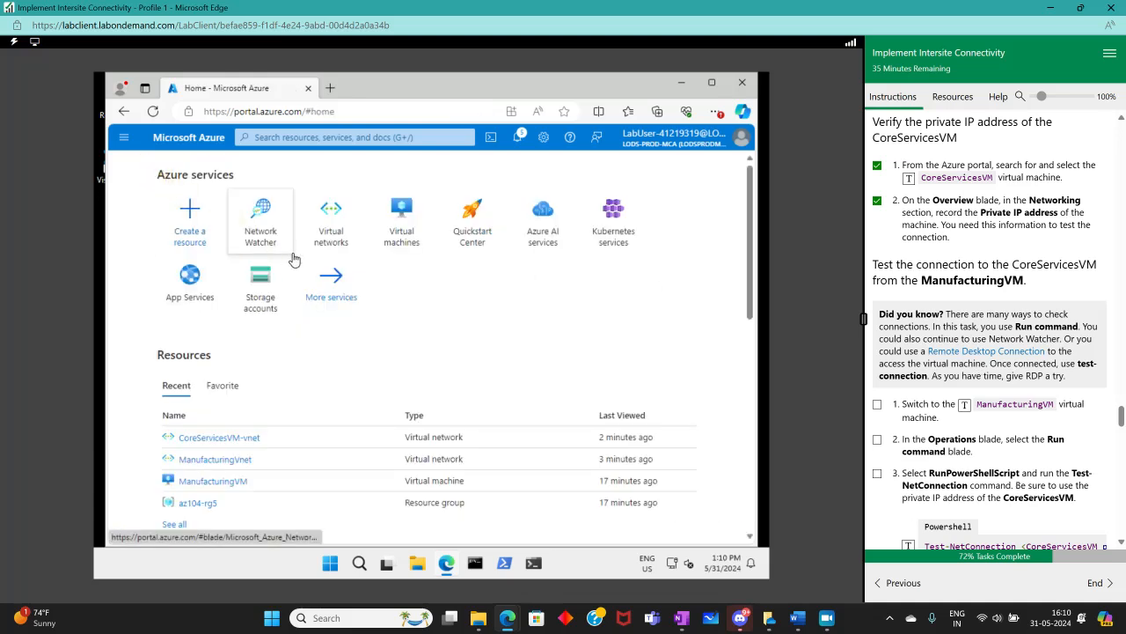
pyautogui.click(319, 239)
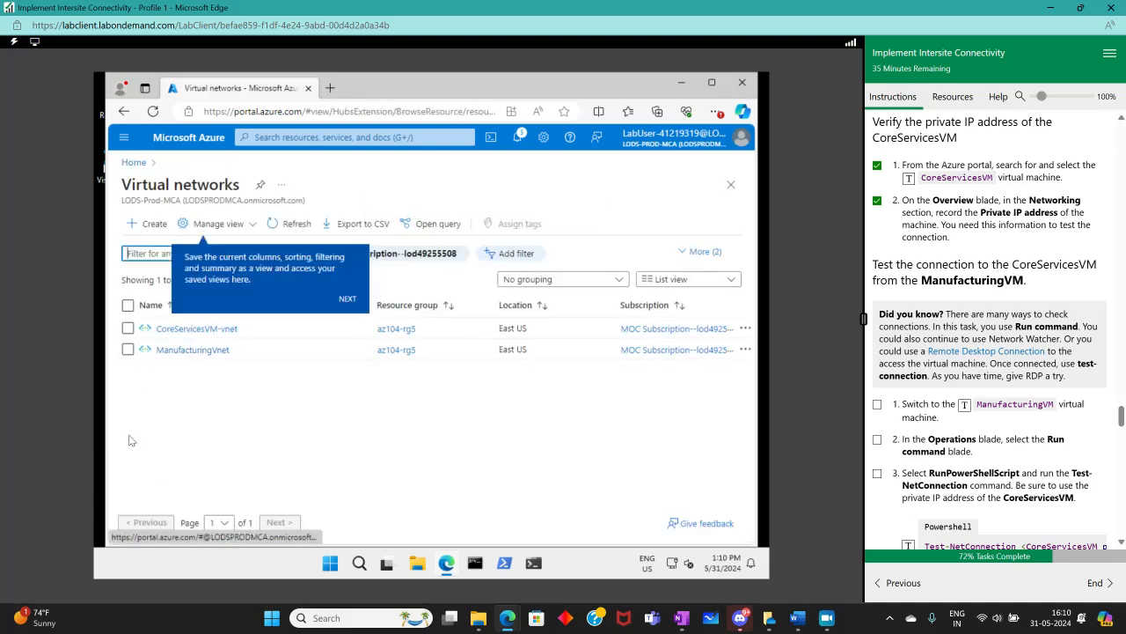
pyautogui.click(194, 350)
pyautogui.click(877, 404)
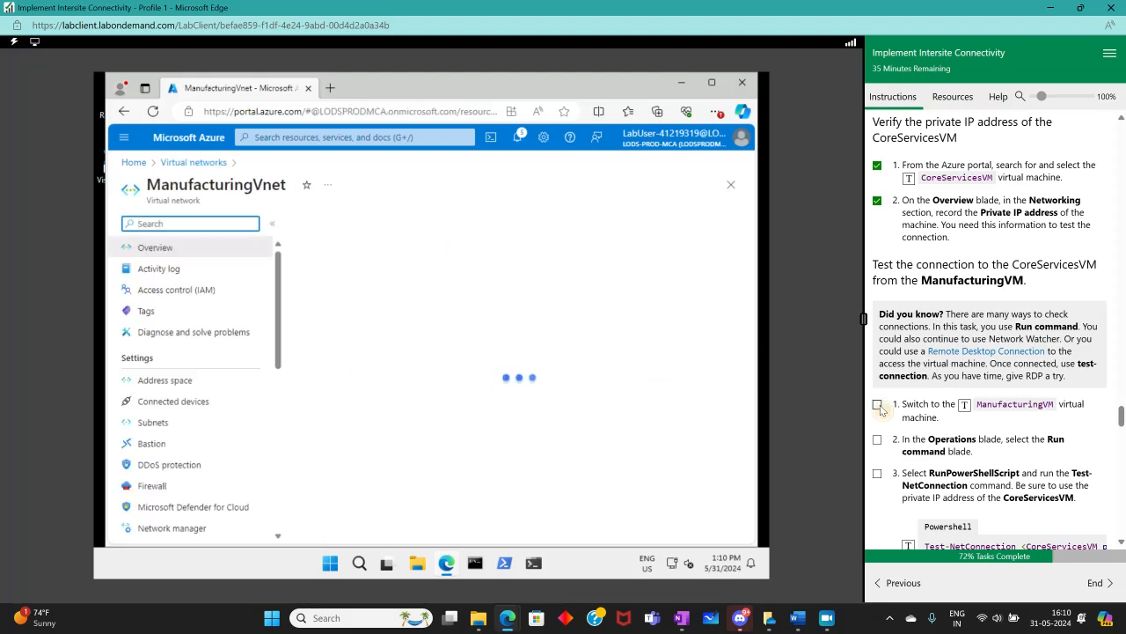
# Browse ManufacturingVnet's settings menu for a run command option
pyautogui.scroll(-1, 951, 402)
pyautogui.scroll(-1, 950, 402)
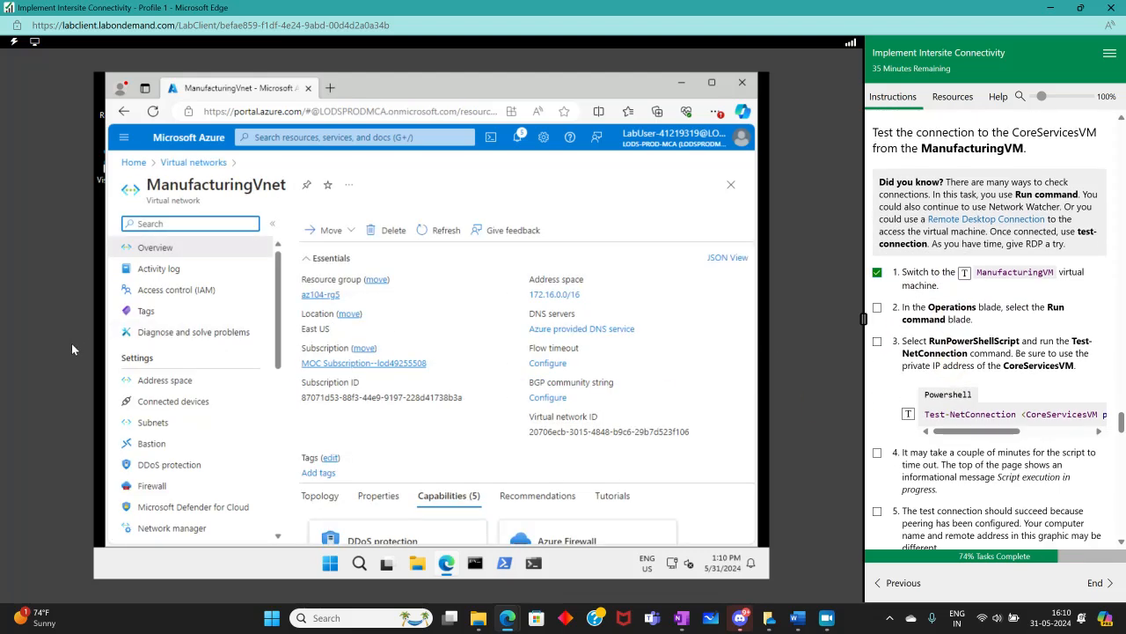
pyautogui.scroll(-1, 231, 400)
pyautogui.scroll(-5, 232, 401)
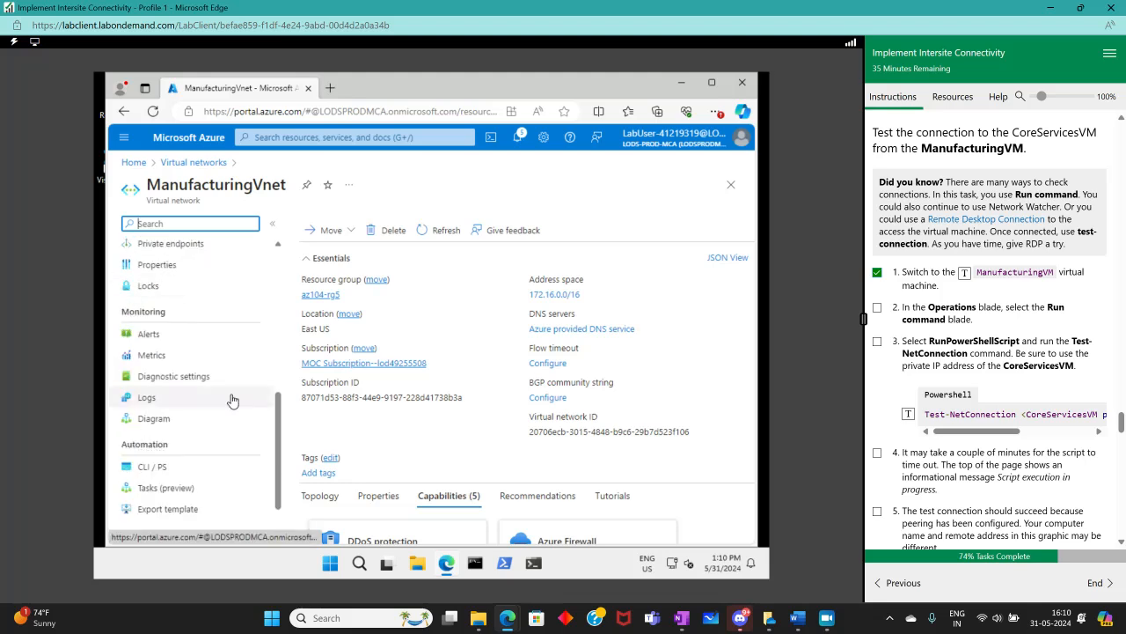
pyautogui.scroll(-1, 232, 400)
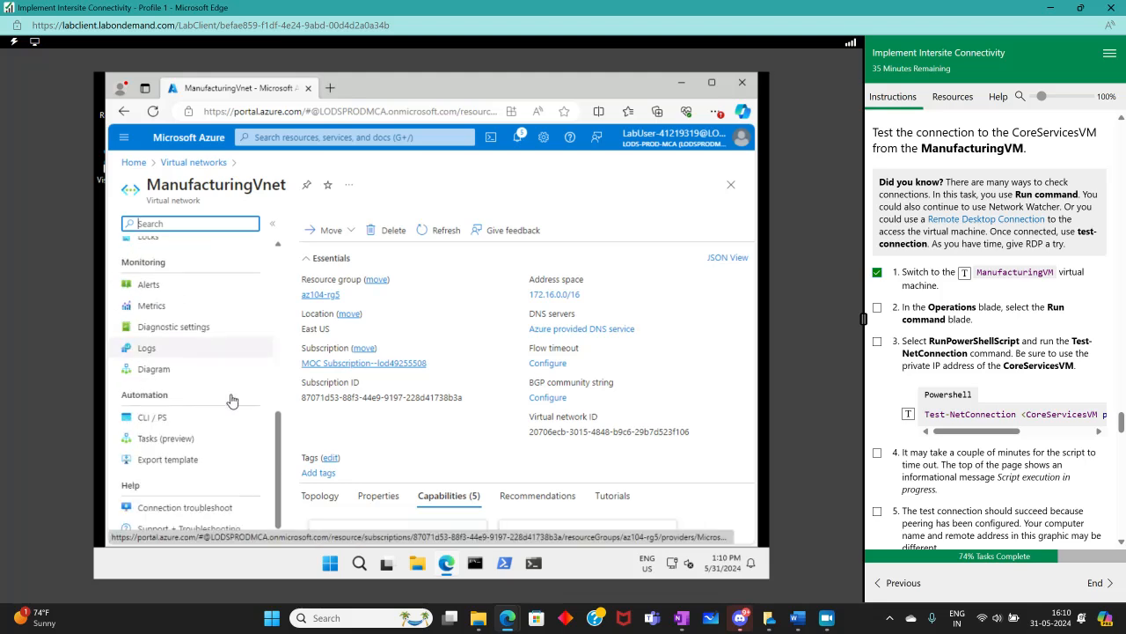
pyautogui.scroll(8, 232, 400)
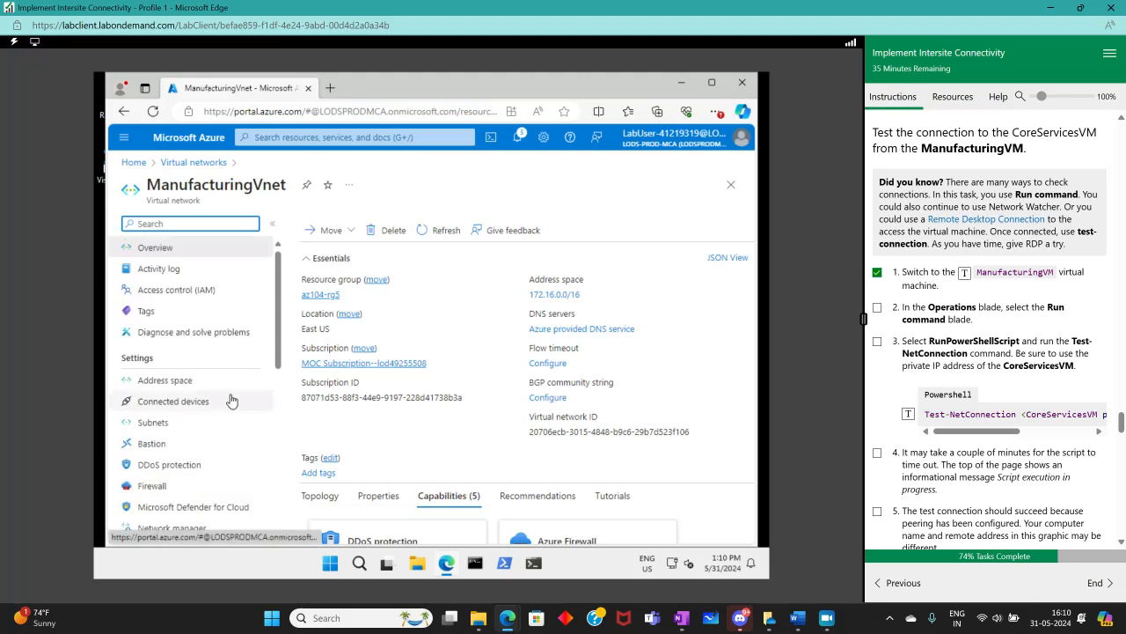
# Search ManufacturingVnet's menu for run, then clear the search
pyautogui.click(171, 223)
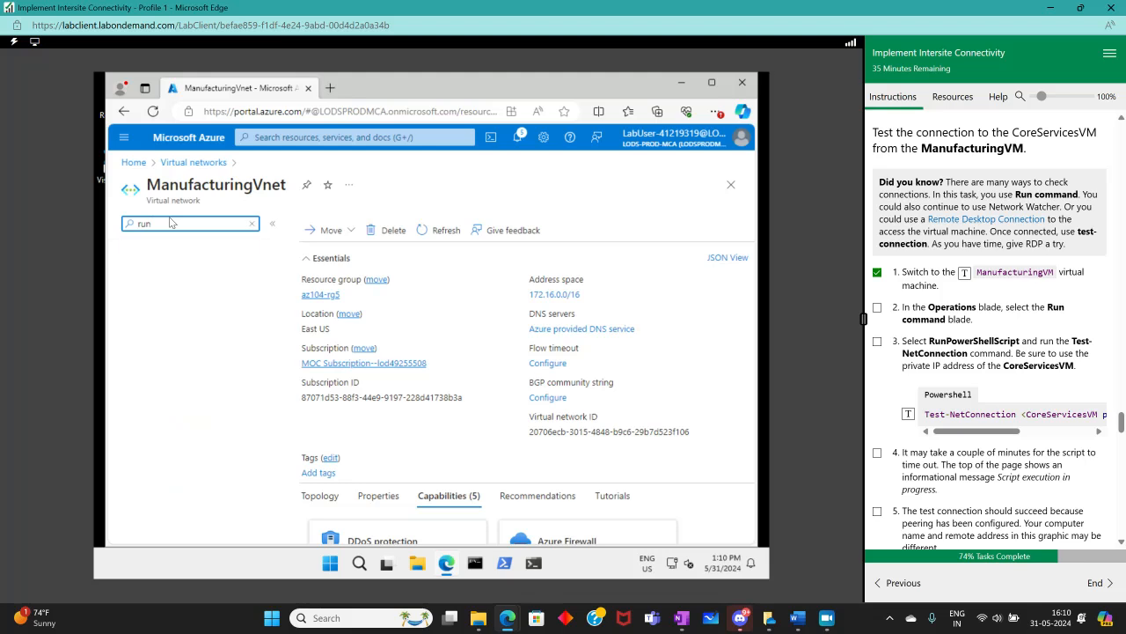
pyautogui.press('BackSpace')
pyautogui.press('BackSpace')
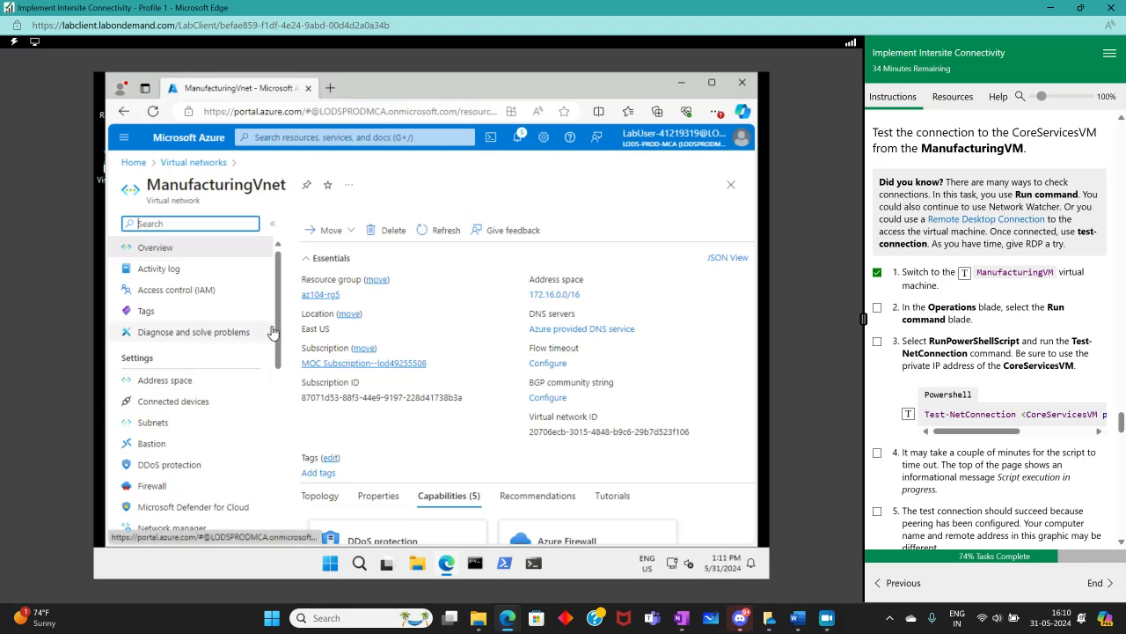
# Open ManufacturingVnet's CLI / PS page from the Automation section
pyautogui.moveTo(279, 327); pyautogui.dragTo(289, 499)
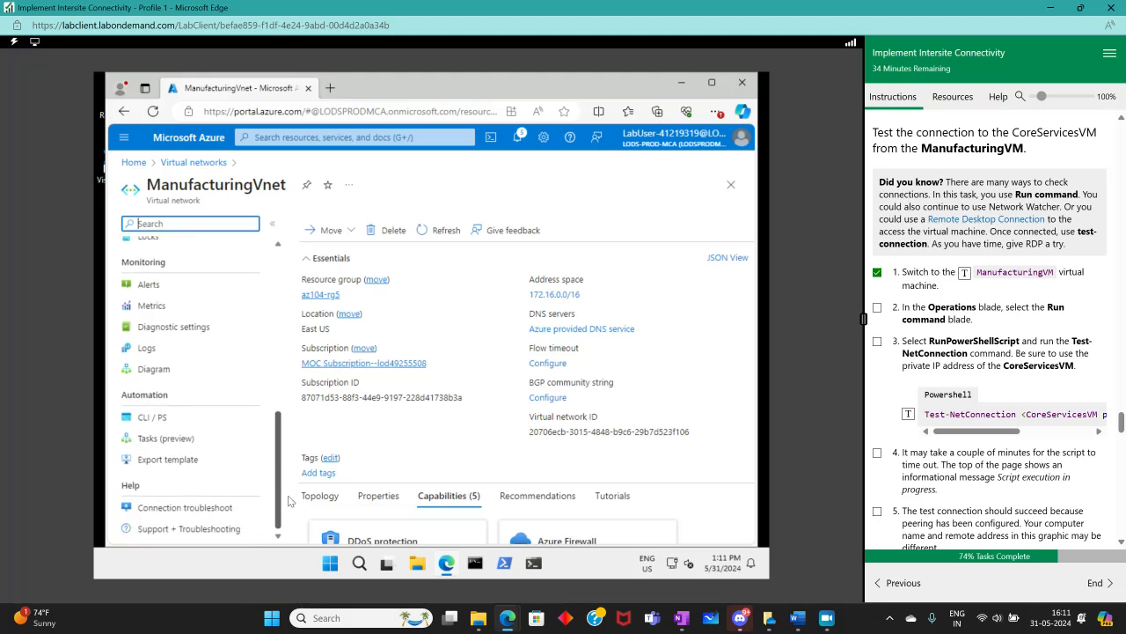
pyautogui.click(164, 426)
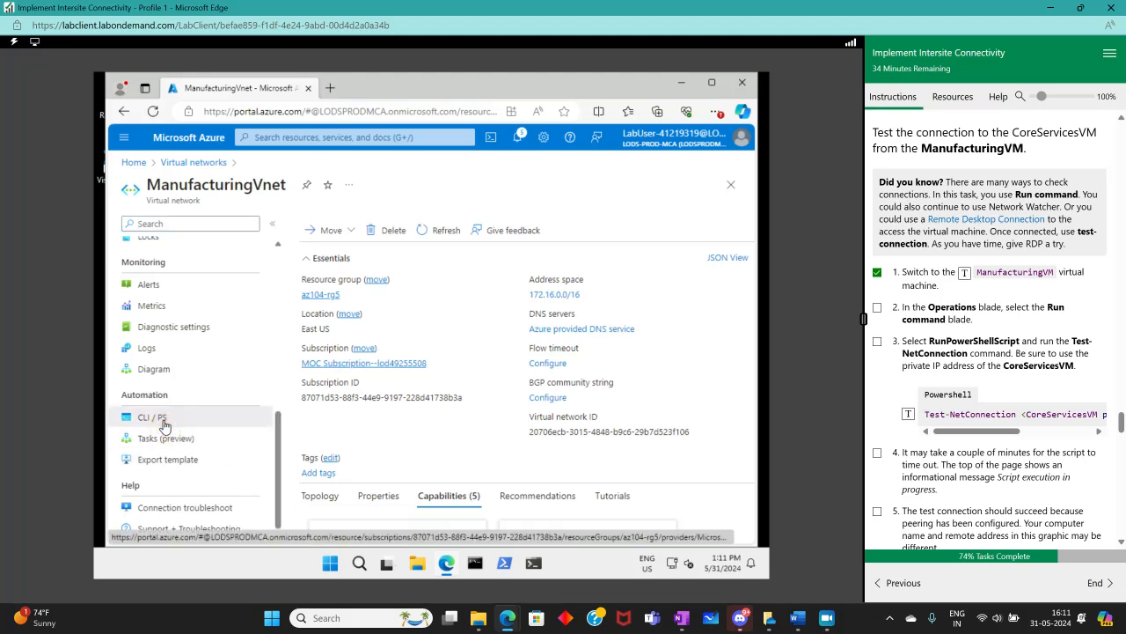
pyautogui.click(164, 426)
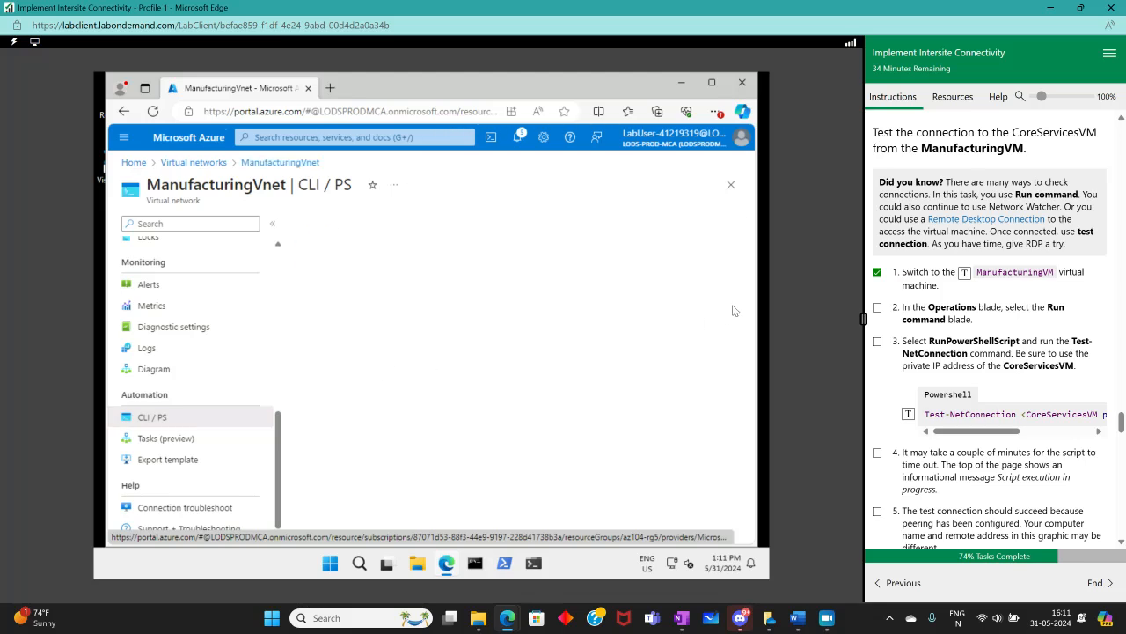
pyautogui.scroll(-2, 731, 312)
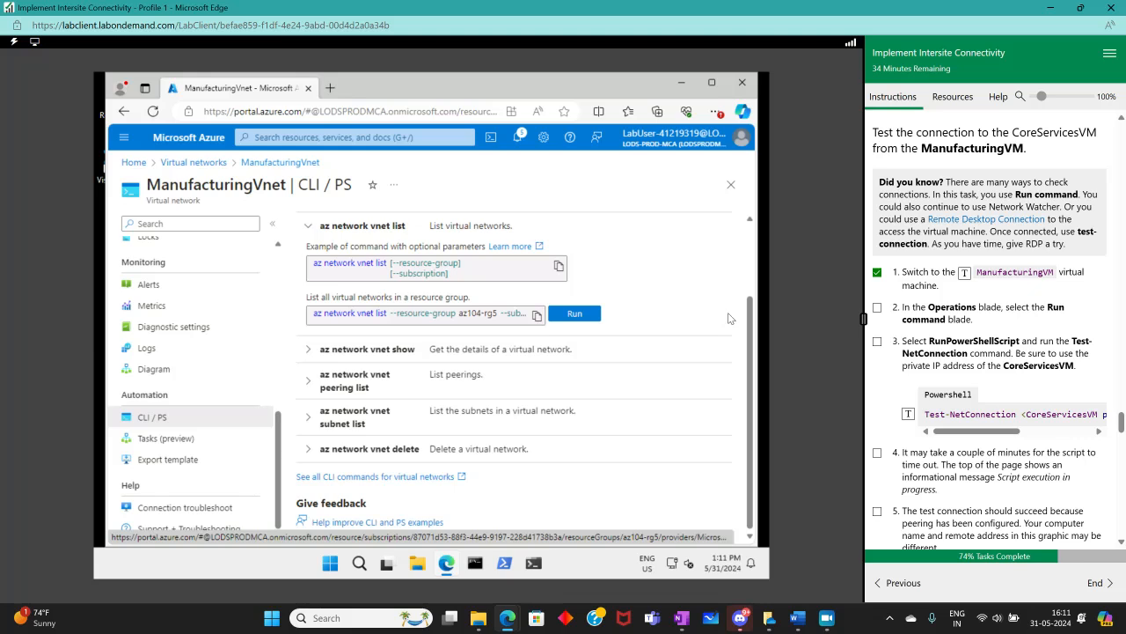
pyautogui.scroll(2, 725, 319)
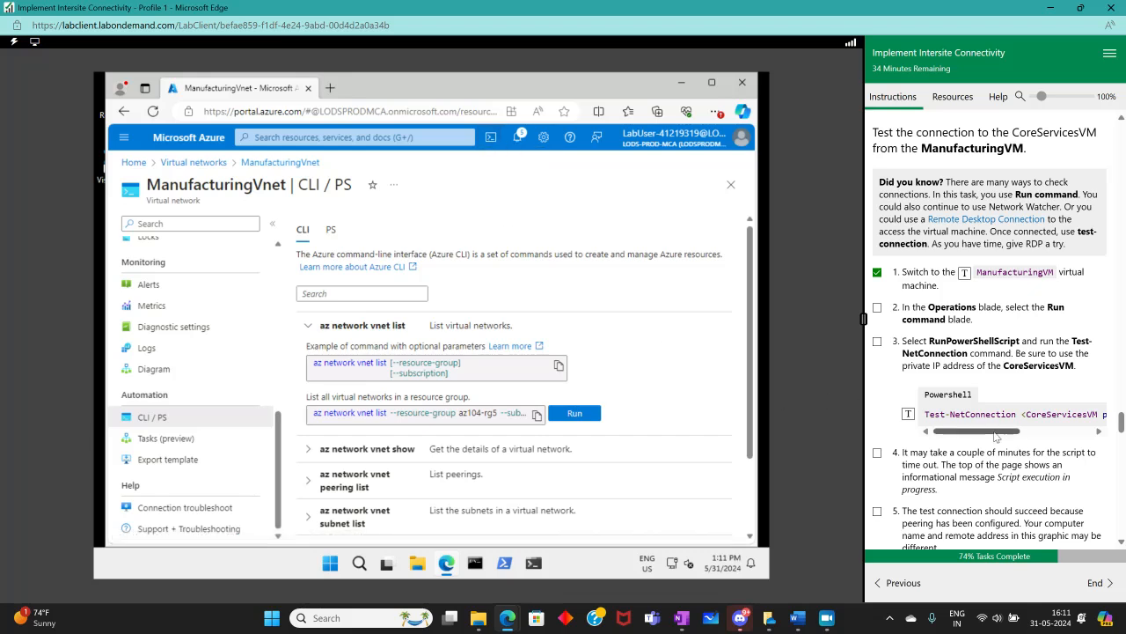
# Launch Cloud Shell in PowerShell with no storage account required and the lab subscription selected
pyautogui.moveTo(995, 431); pyautogui.dragTo(922, 431)
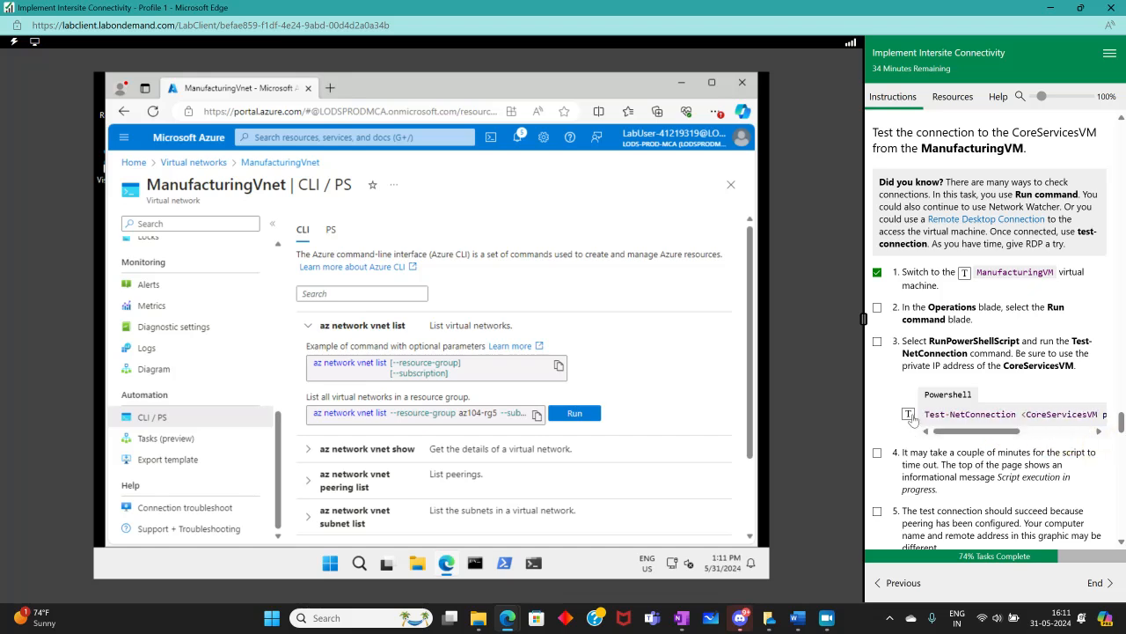
pyautogui.click(910, 415)
pyautogui.click(491, 136)
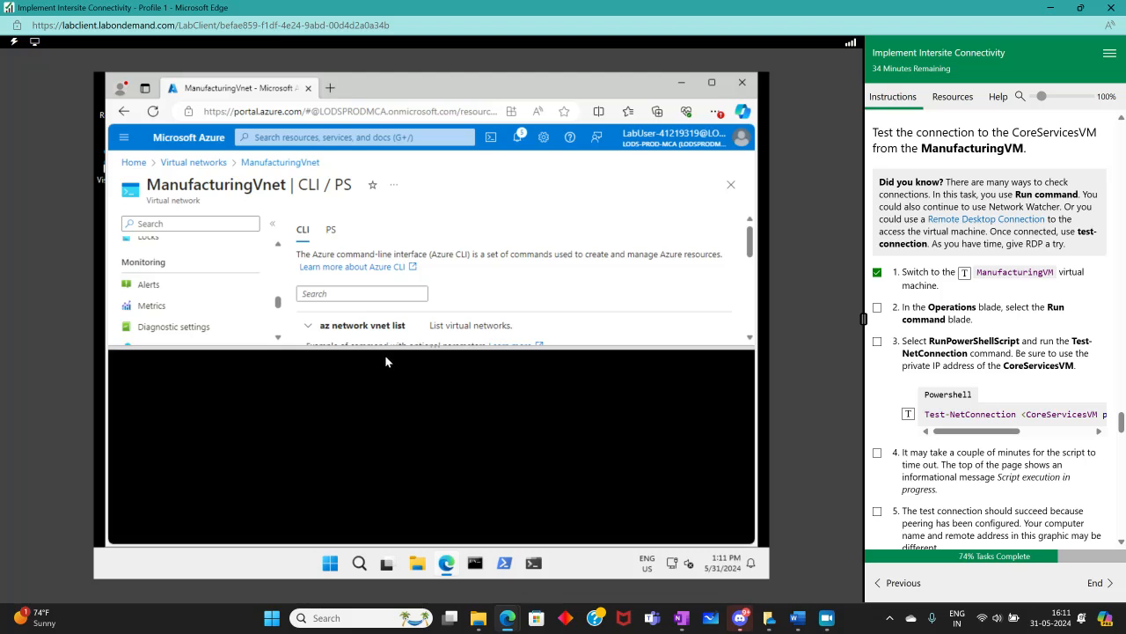
pyautogui.click(478, 478)
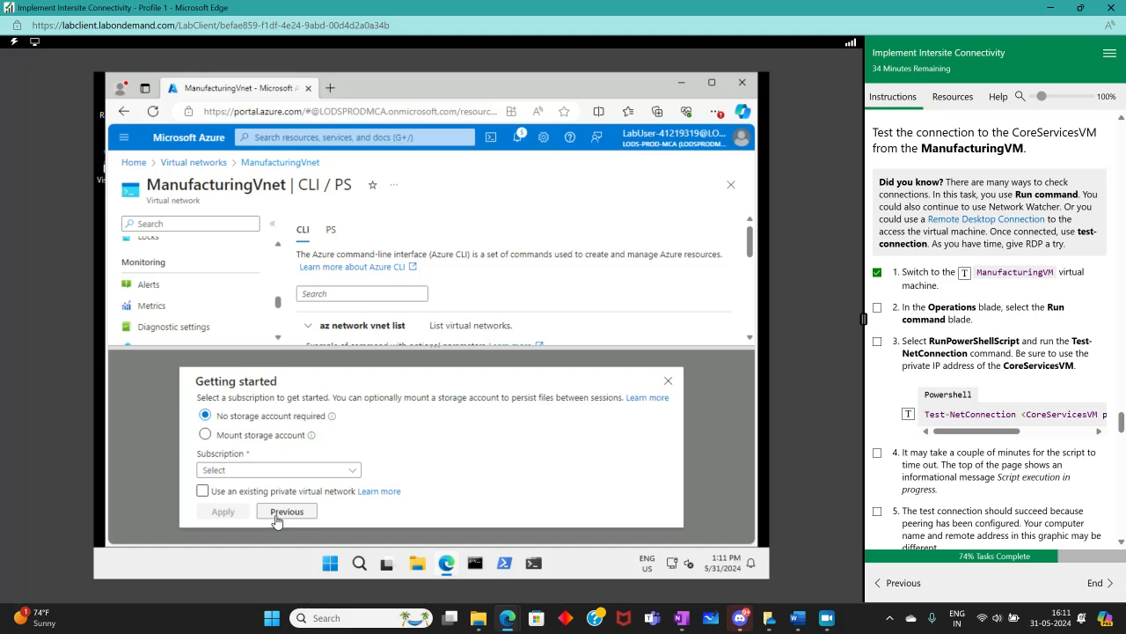
pyautogui.click(227, 472)
pyautogui.click(221, 490)
pyautogui.click(225, 518)
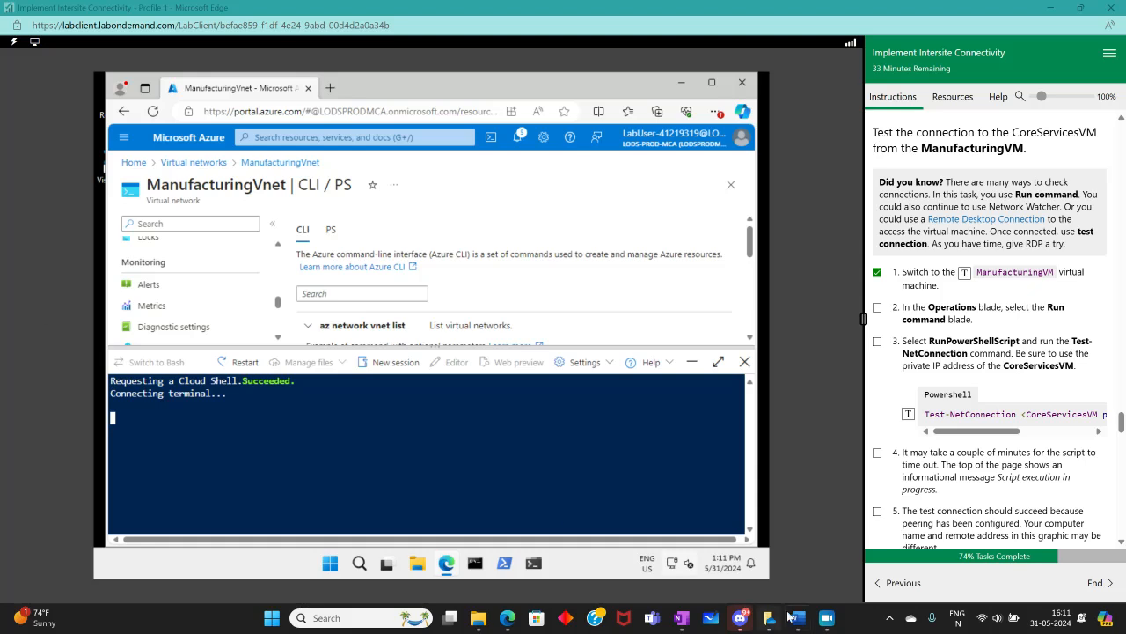
# Try to run Test-NetConnection <CoreServicesVM private IP address> -port 3389 in Cloud Shell
pyautogui.click(828, 618)
pyautogui.click(7, 310)
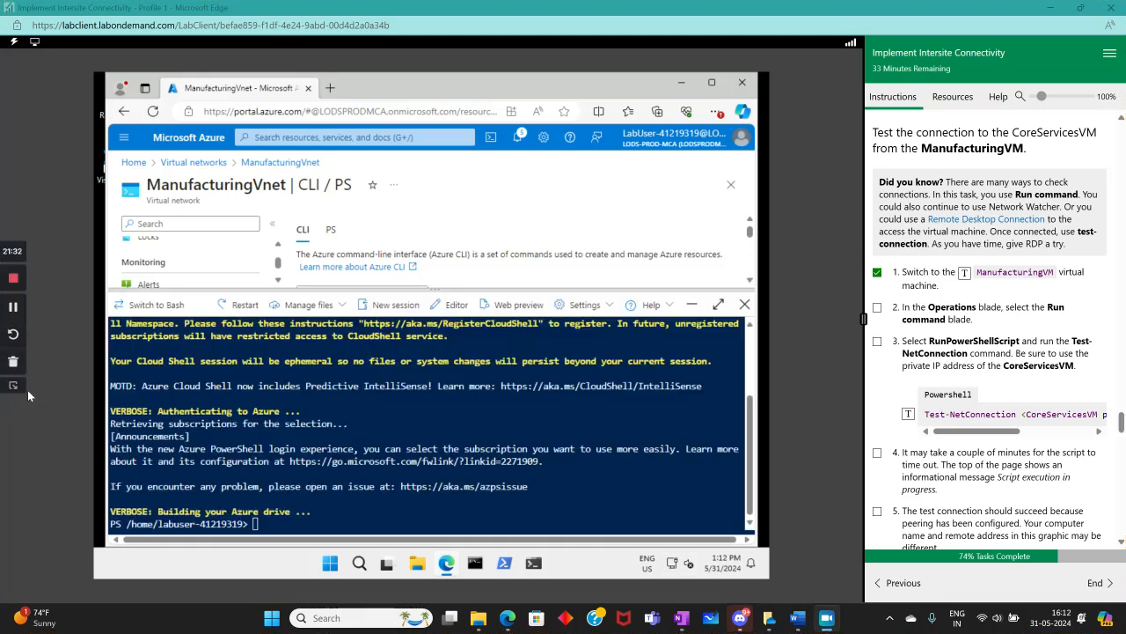
pyautogui.click(909, 414)
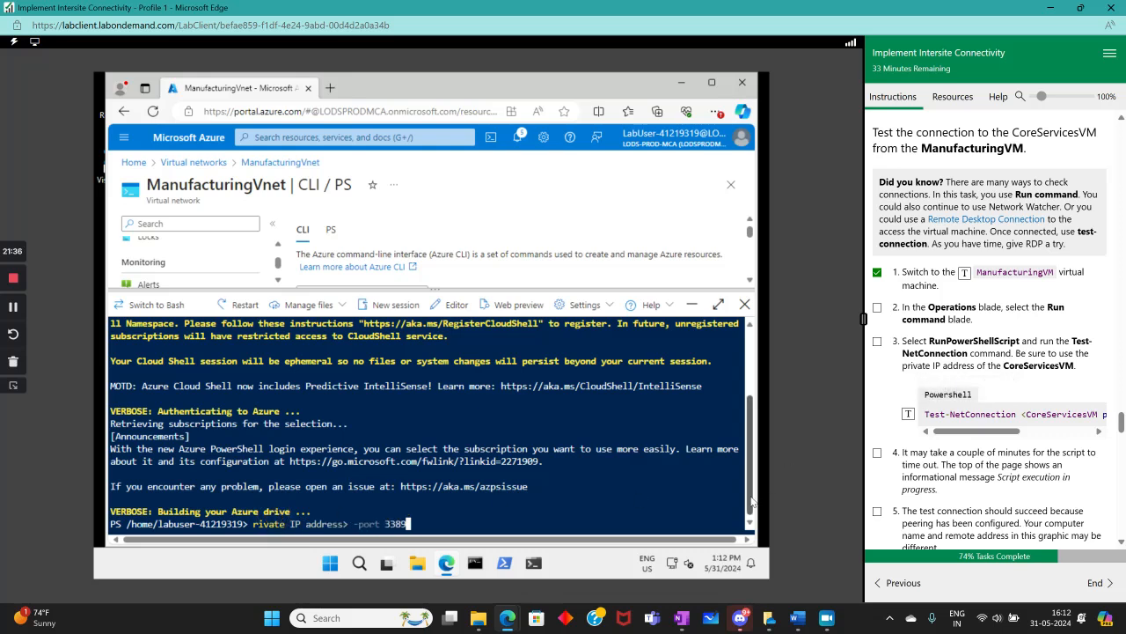
pyautogui.moveTo(543, 523); pyautogui.dragTo(237, 518)
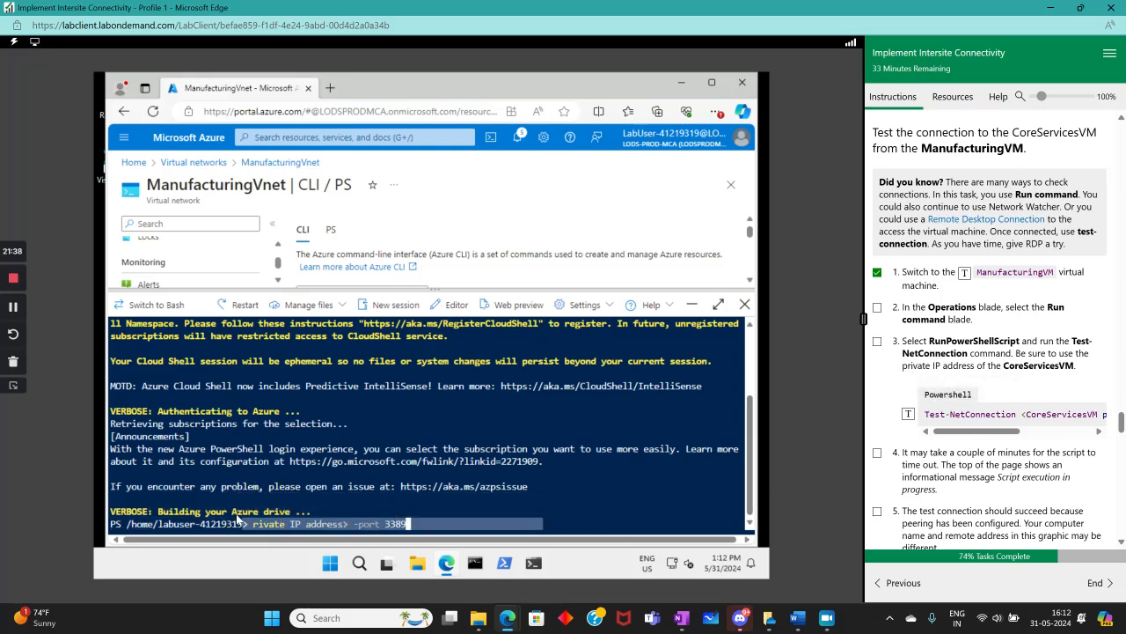
pyautogui.press('BackSpace')
pyautogui.press('BackSpace')
pyautogui.press('BackSpace')
pyautogui.press('BackSpace')
pyautogui.press('BackSpace')
pyautogui.press('BackSpace')
pyautogui.press('BackSpace')
pyautogui.press('BackSpace')
pyautogui.press('BackSpace')
pyautogui.press('BackSpace')
pyautogui.press('BackSpace')
pyautogui.press('BackSpace')
pyautogui.press('BackSpace')
pyautogui.press('BackSpace')
pyautogui.press('BackSpace')
pyautogui.press('BackSpace')
pyautogui.press('BackSpace')
pyautogui.press('BackSpace')
pyautogui.press('BackSpace')
pyautogui.press('BackSpace')
pyautogui.press('BackSpace')
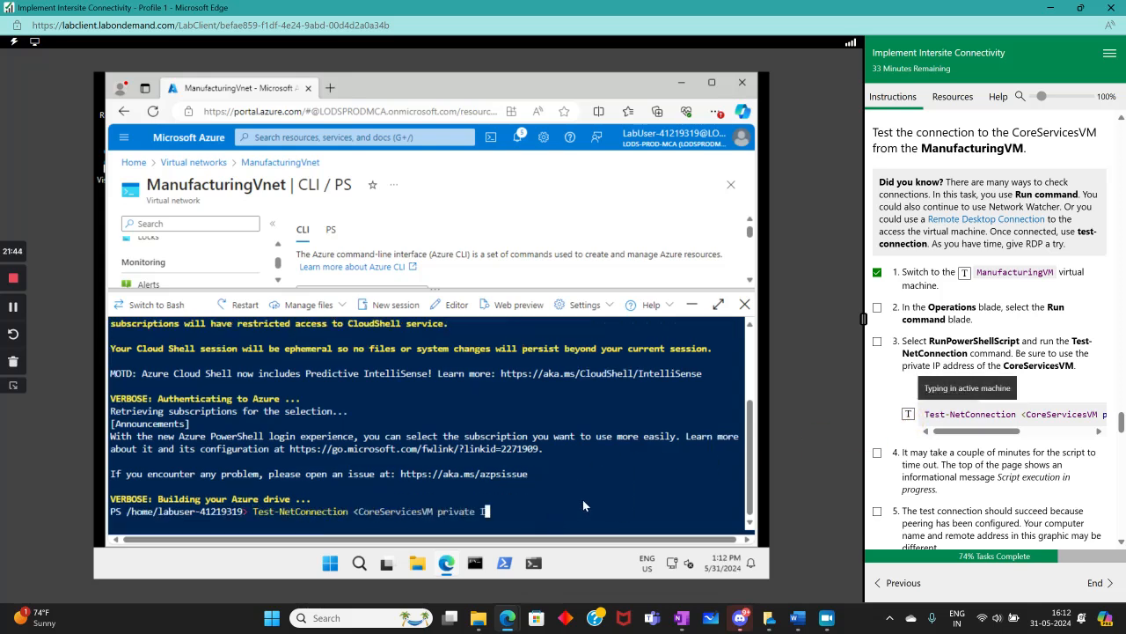
pyautogui.press('Return')
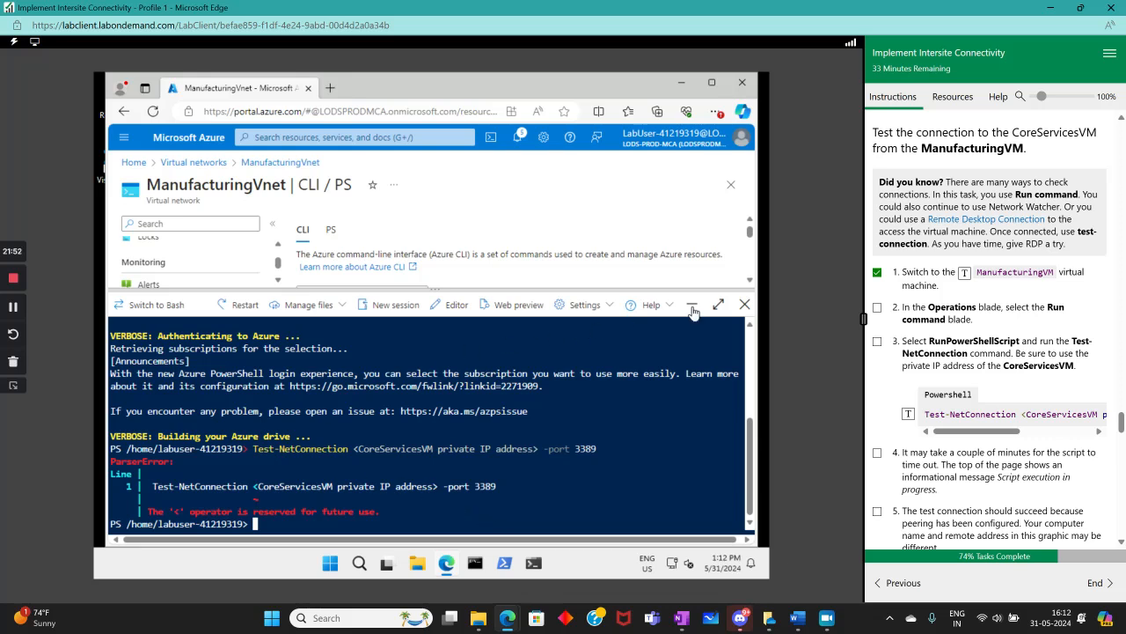
# Close Cloud Shell, reopen ManufacturingVnet, and view its Address space and Connected devices pages
pyautogui.click(745, 304)
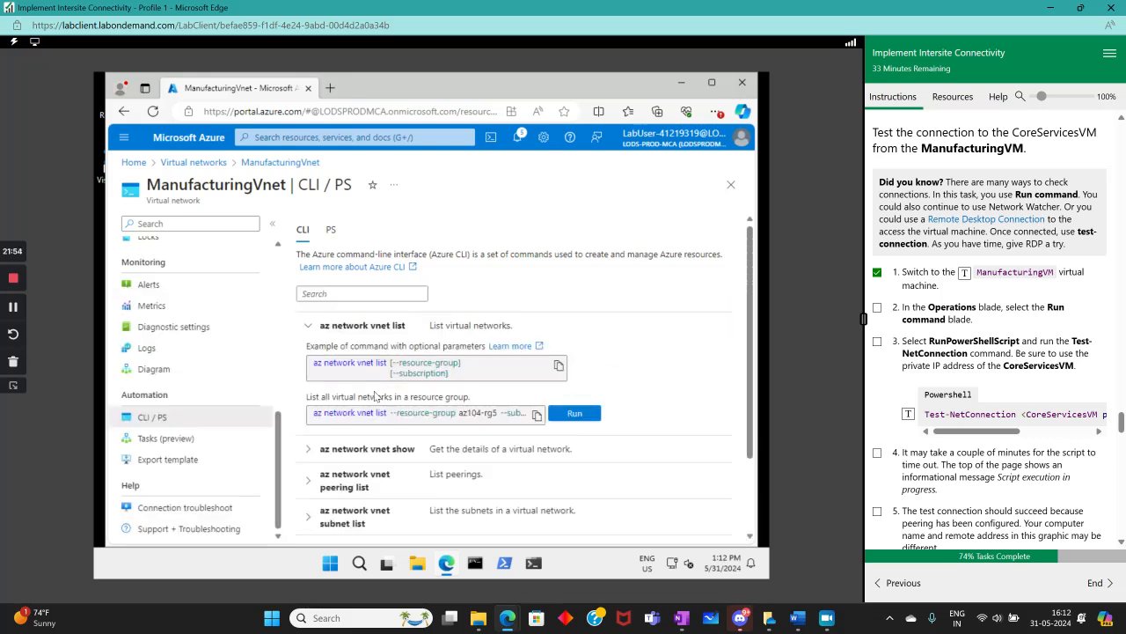
pyautogui.click(193, 163)
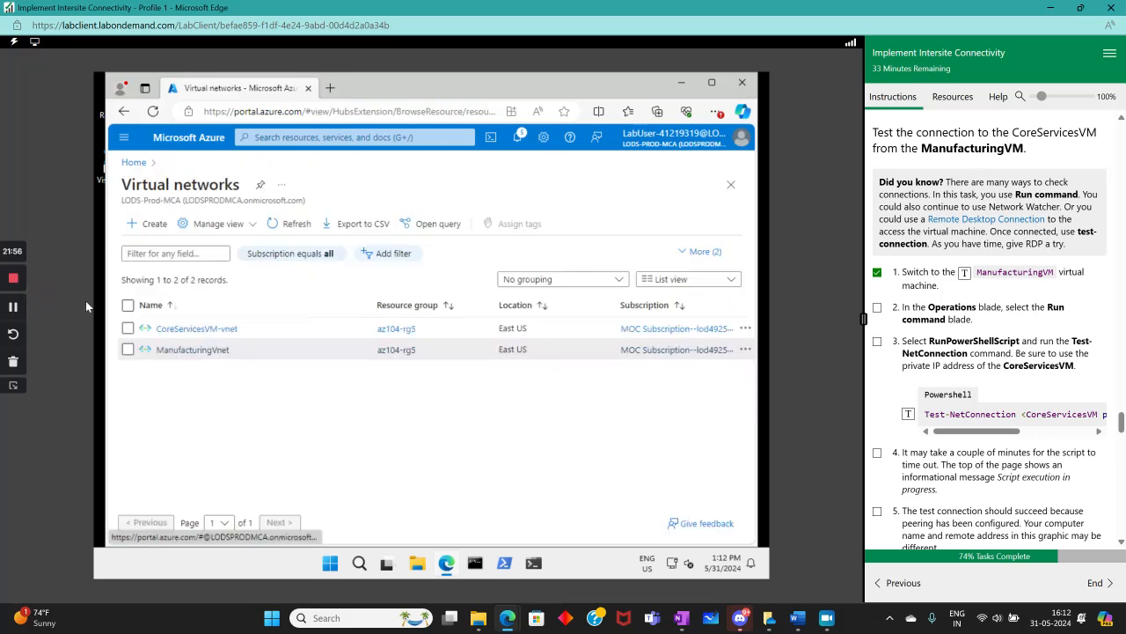
pyautogui.click(193, 349)
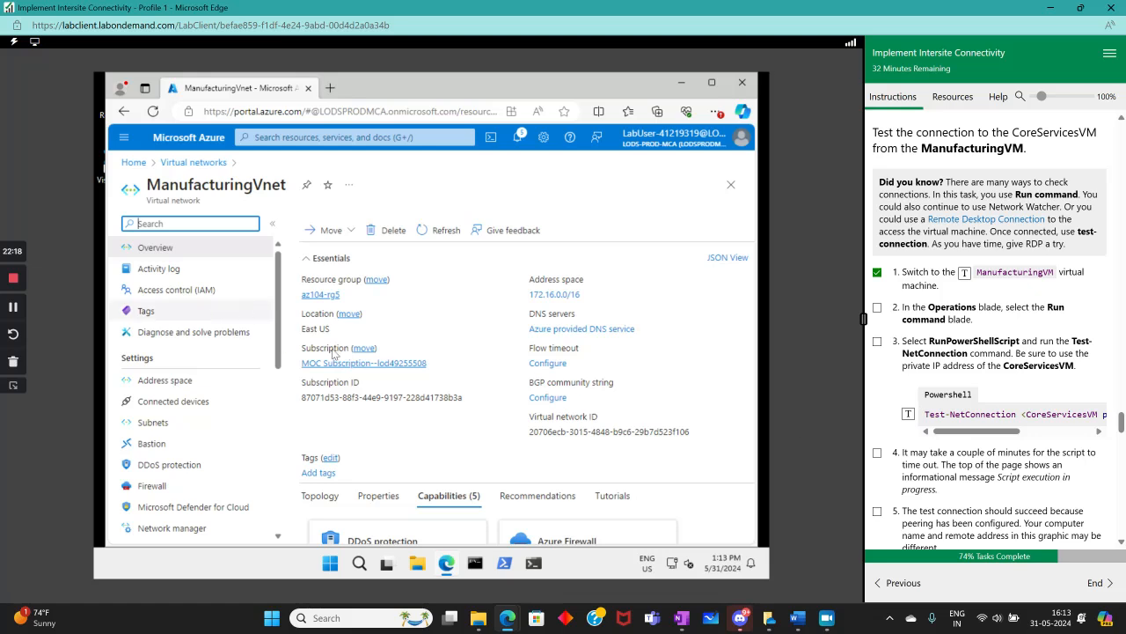
pyautogui.click(202, 385)
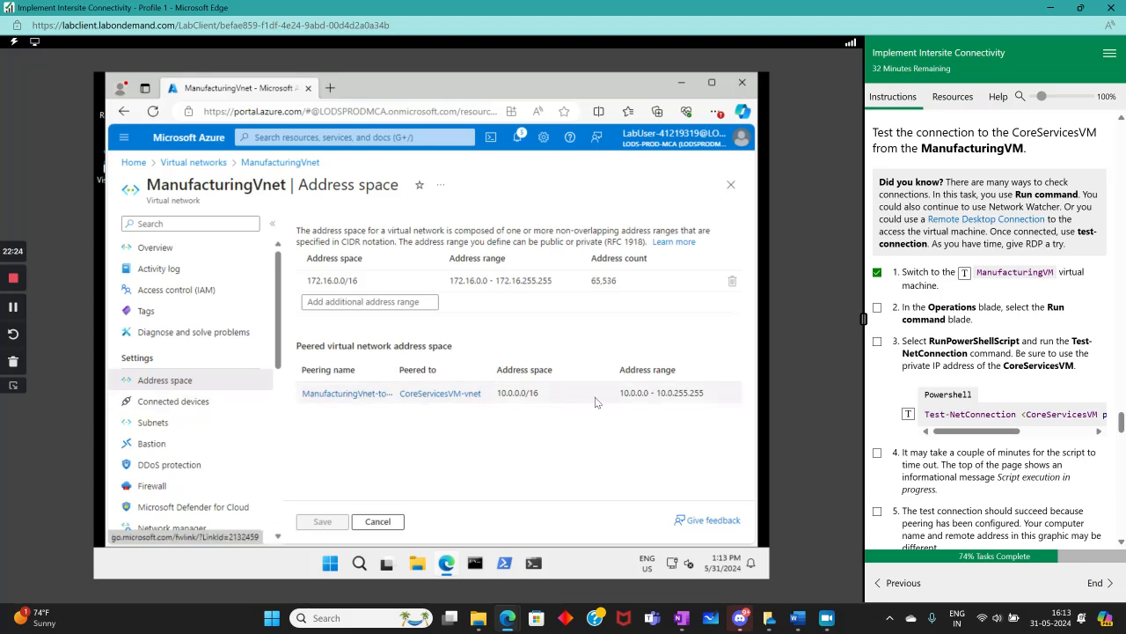
pyautogui.click(154, 401)
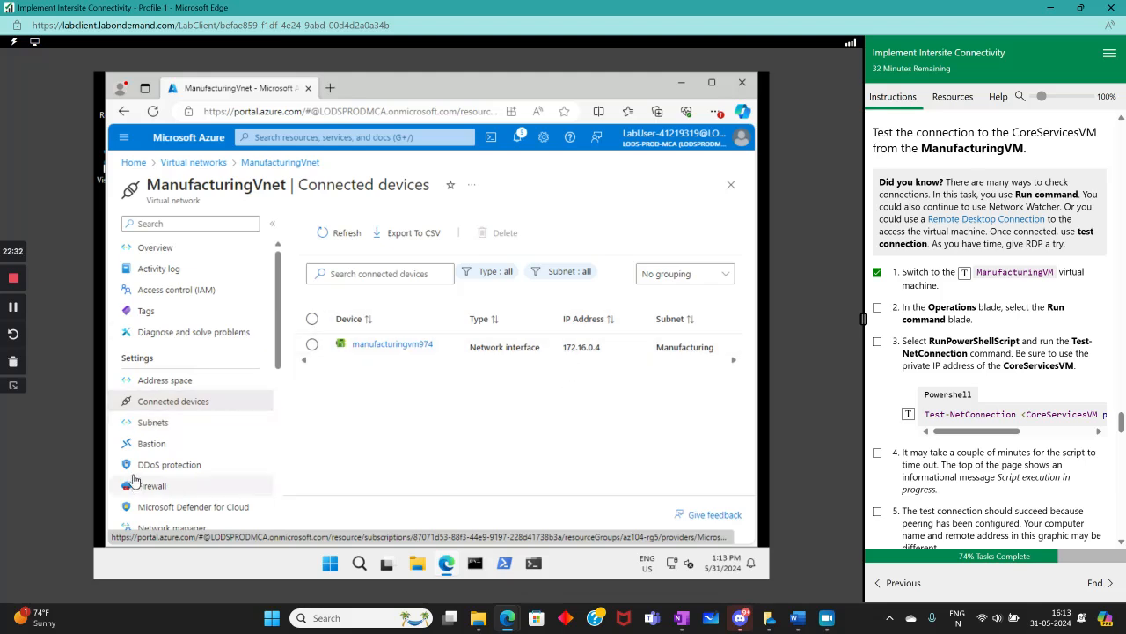
# Browse ManufacturingVnet's Subnets, Bastion, DDoS protection and Firewall settings pages
pyautogui.scroll(-2, 148, 427)
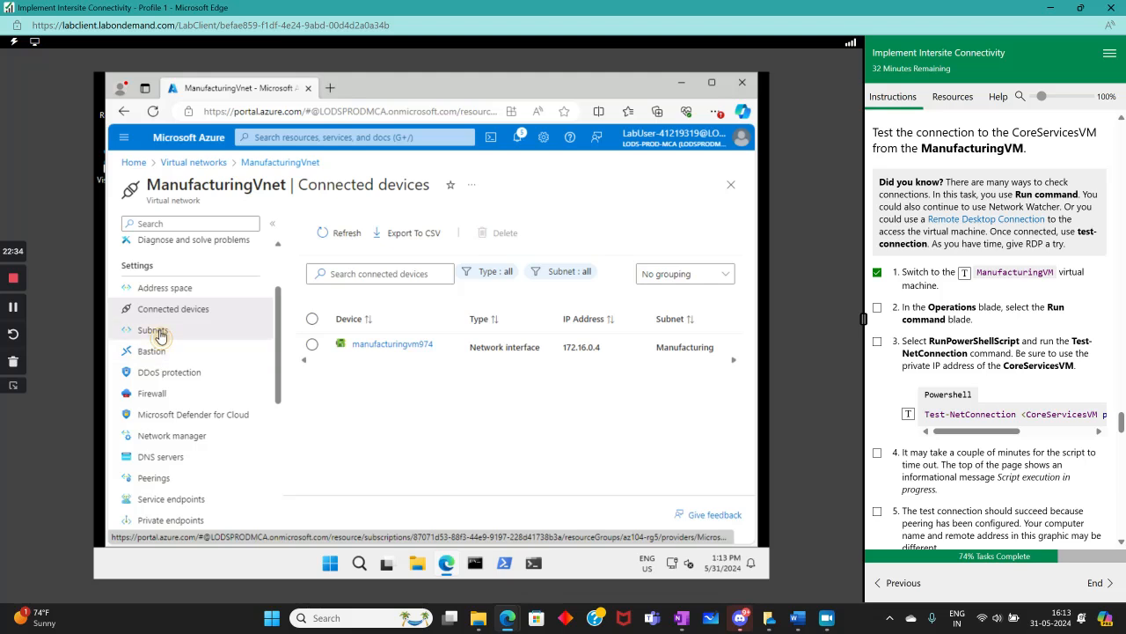
pyautogui.click(152, 330)
pyautogui.click(151, 354)
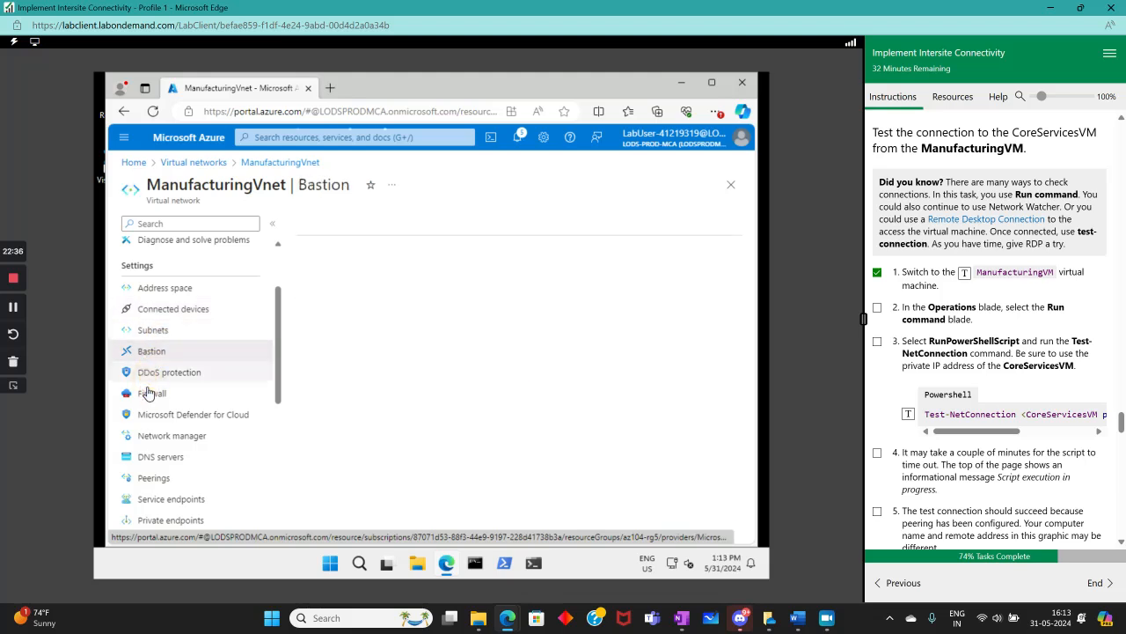
pyautogui.click(153, 373)
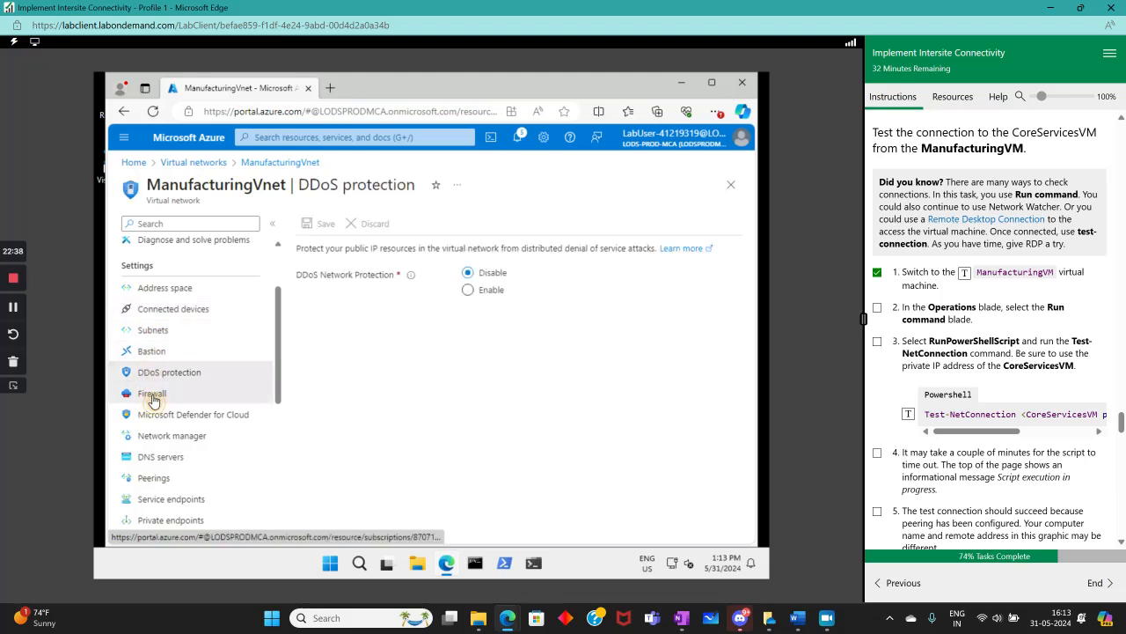
pyautogui.click(153, 395)
pyautogui.scroll(-2, 155, 442)
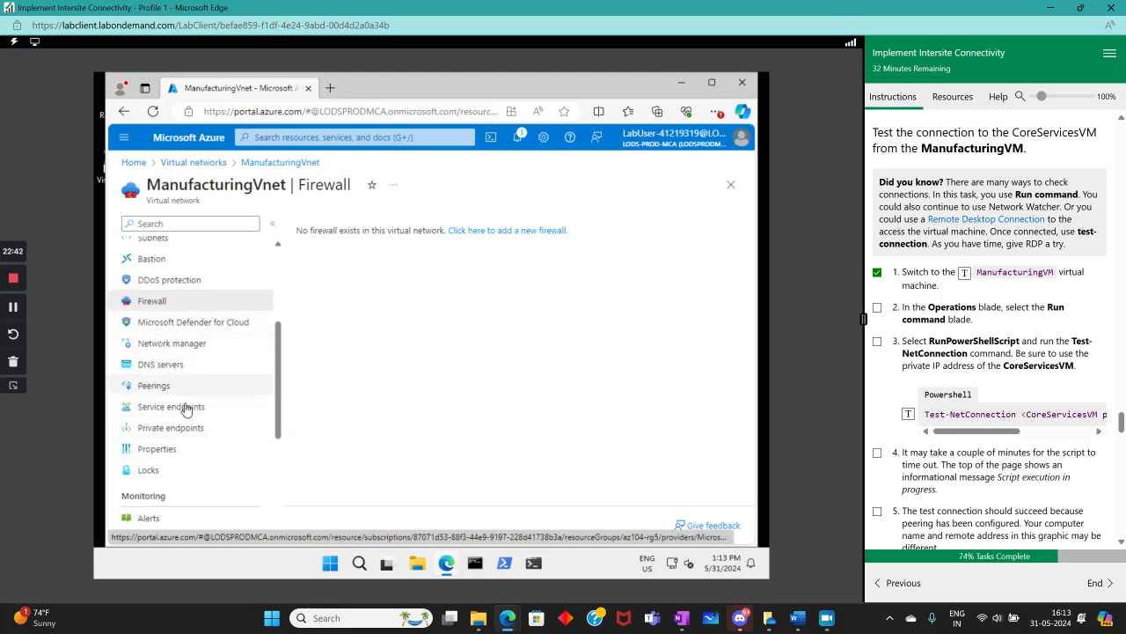
pyautogui.scroll(-4, 176, 445)
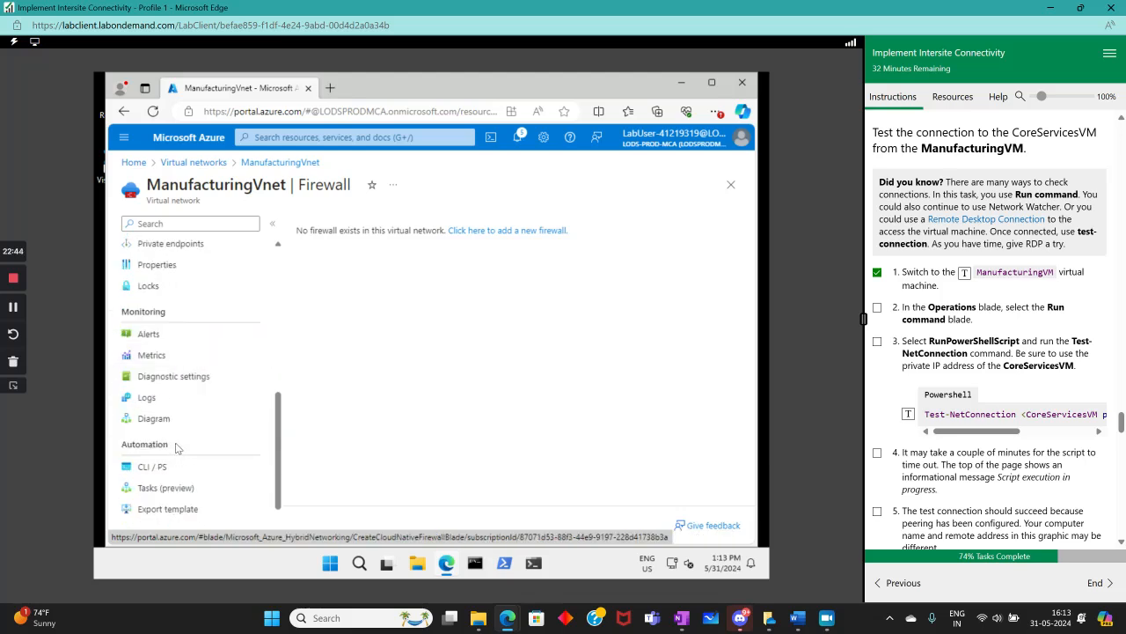
pyautogui.scroll(-1, 179, 444)
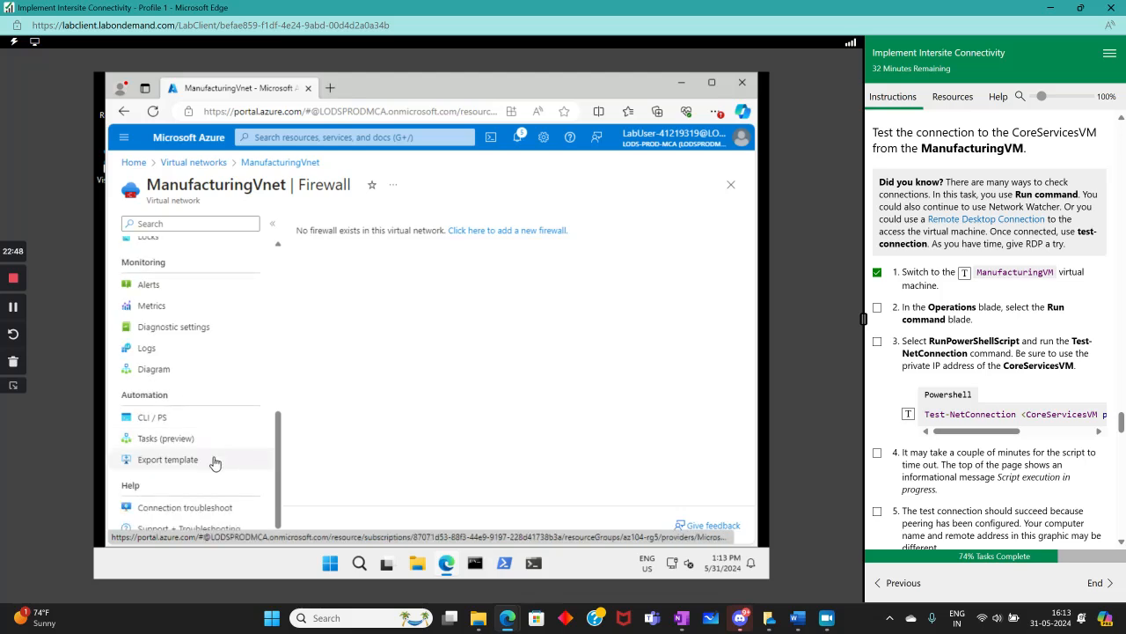
pyautogui.scroll(5, 185, 387)
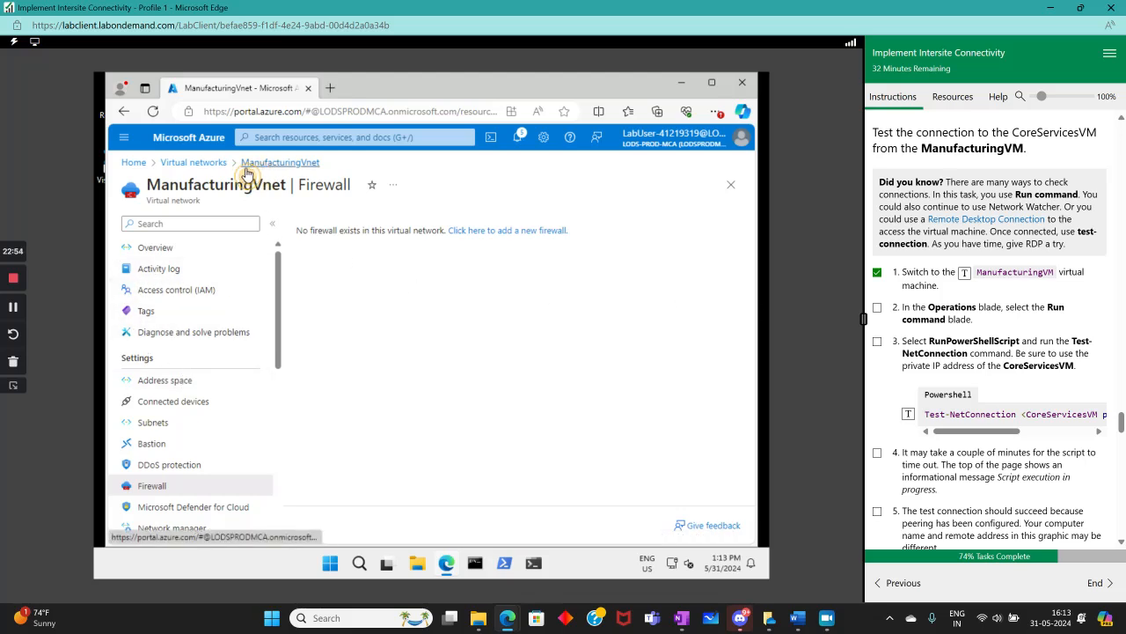
# Return to Virtual networks and reopen ManufacturingVnet's overview
pyautogui.click(208, 163)
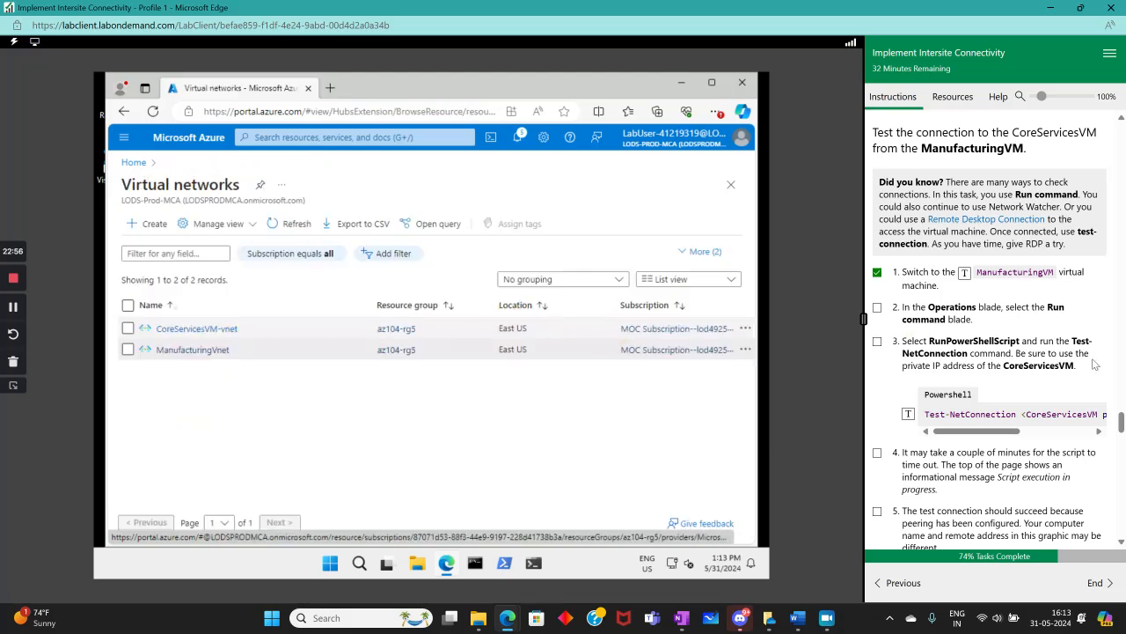
pyautogui.click(183, 351)
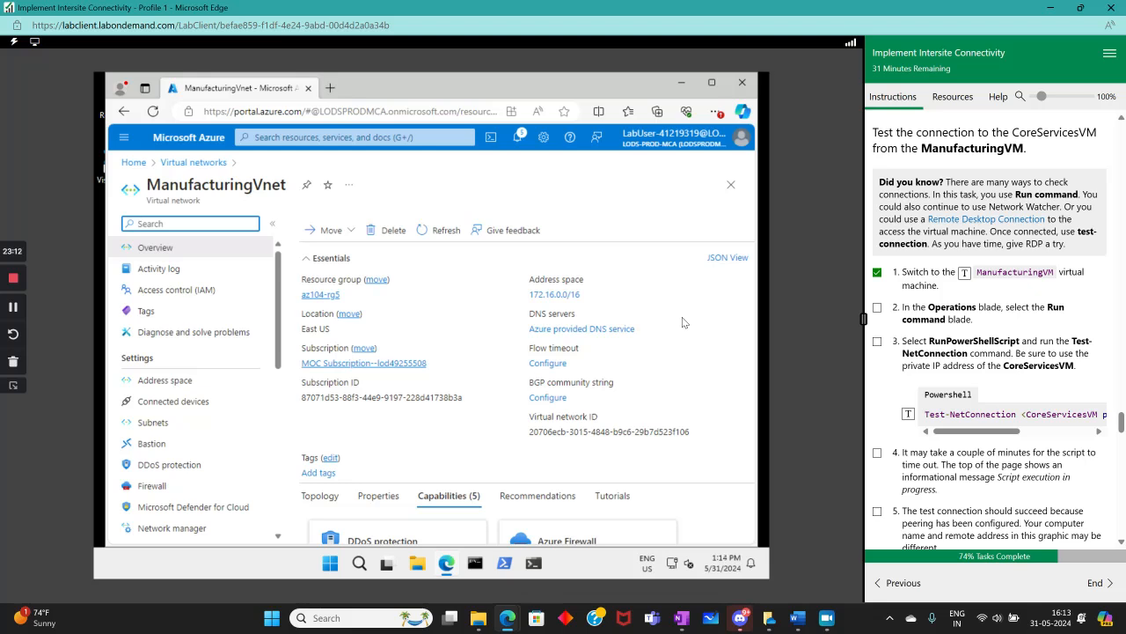
pyautogui.click(124, 139)
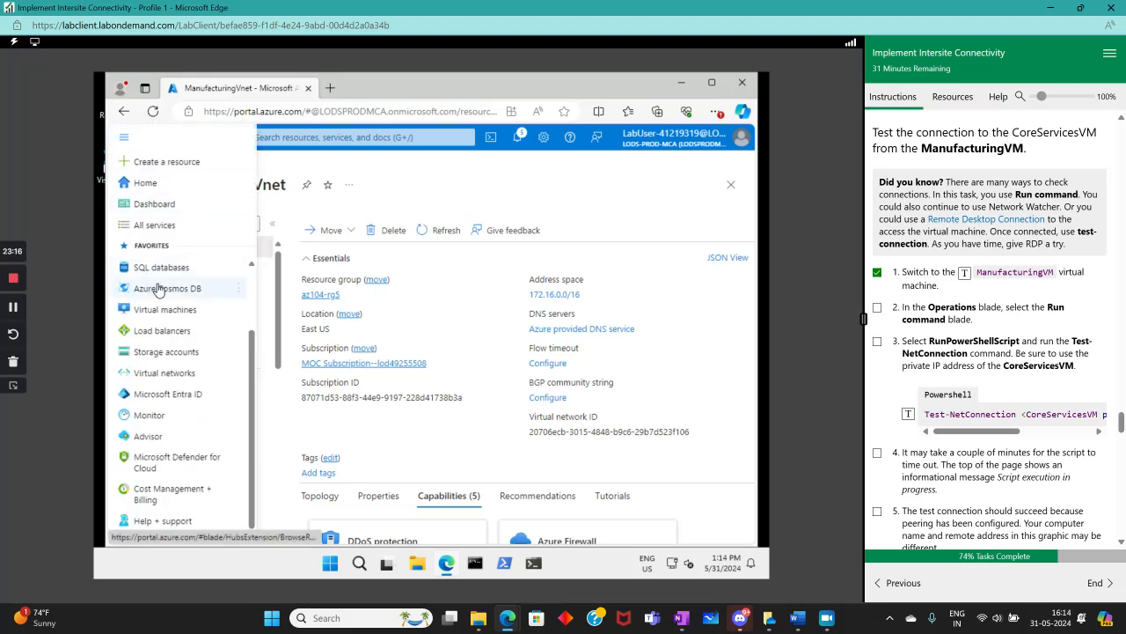
pyautogui.click(124, 138)
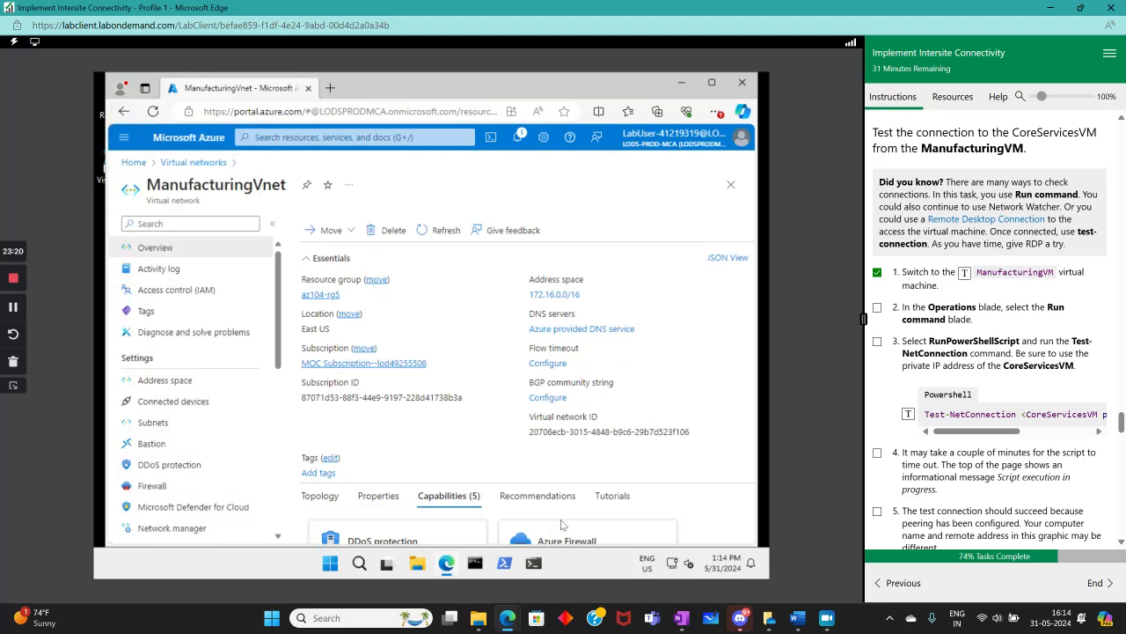
pyautogui.moveTo(649, 500); pyautogui.dragTo(668, 406)
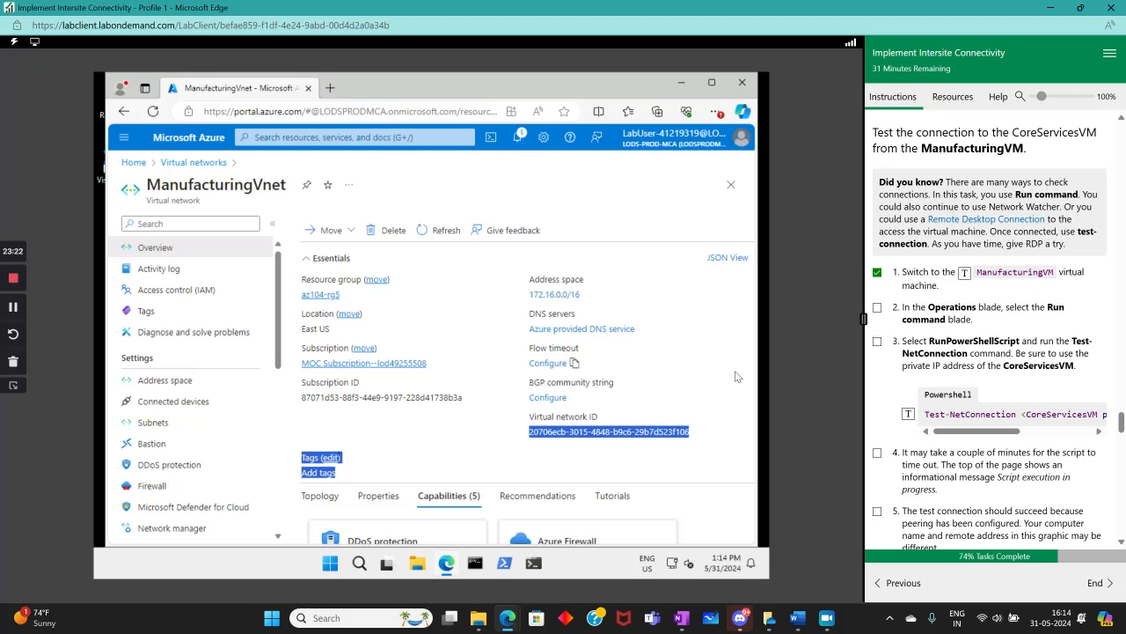
pyautogui.moveTo(759, 379); pyautogui.dragTo(756, 413)
# Open the ManufacturingVM virtual machine's overview and its CLI / PS page
pyautogui.click(727, 308)
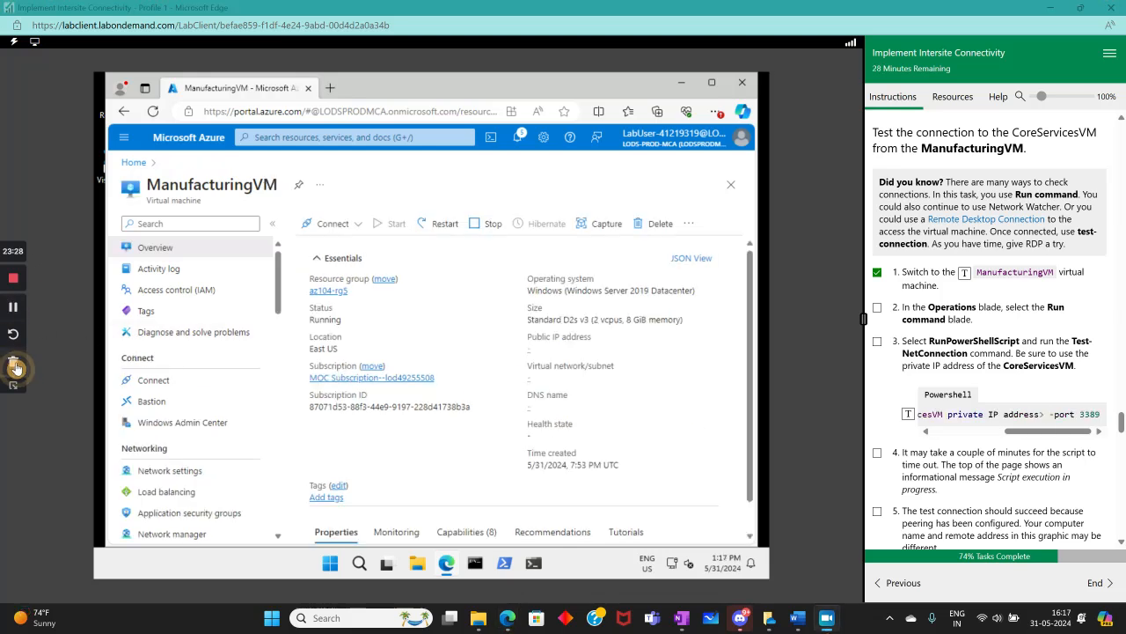
pyautogui.scroll(-3, 497, 346)
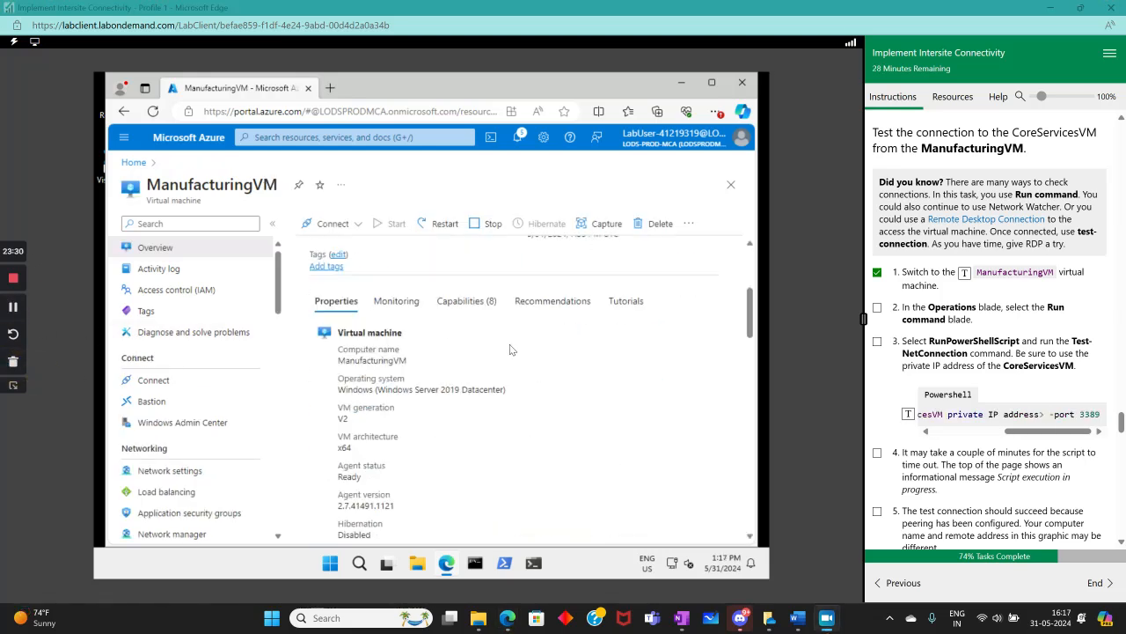
pyautogui.scroll(3, 480, 351)
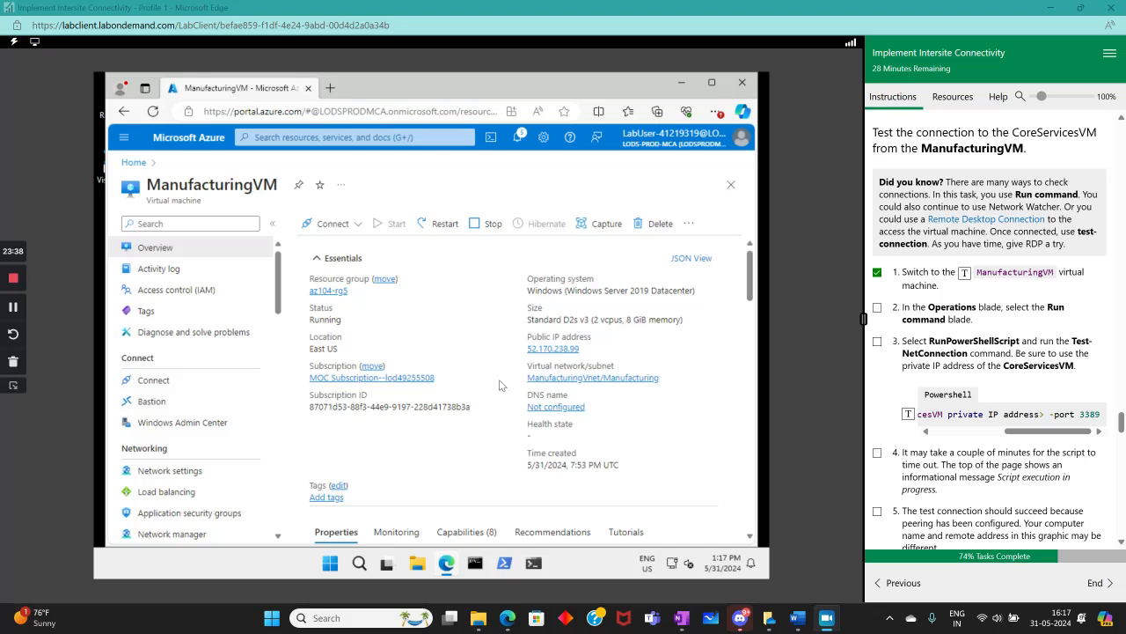
pyautogui.click(688, 224)
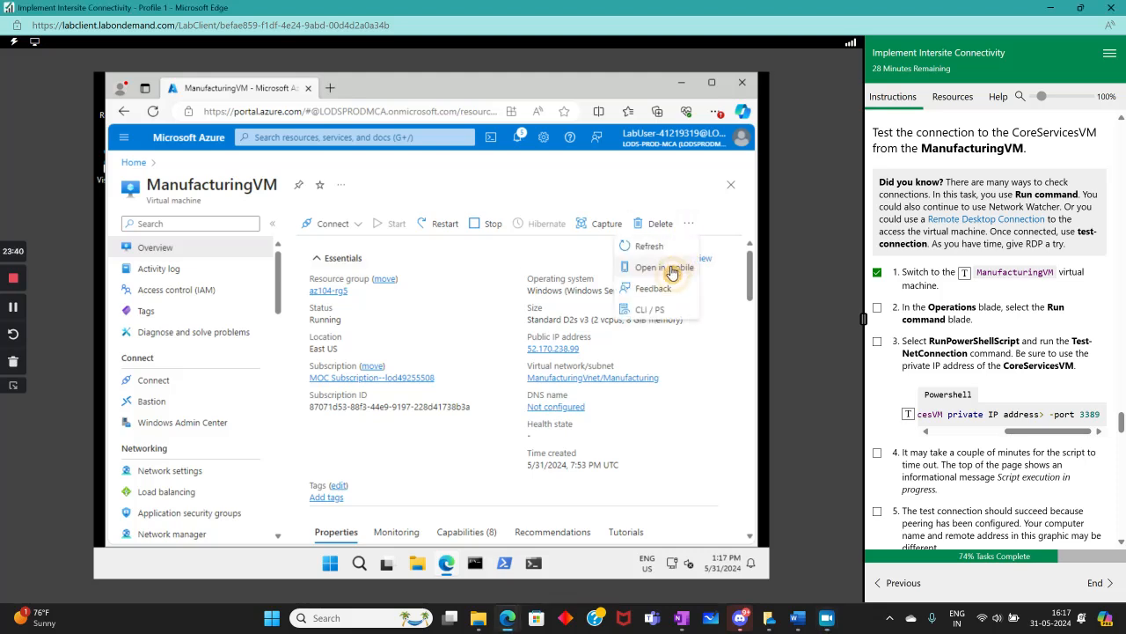
pyautogui.click(644, 312)
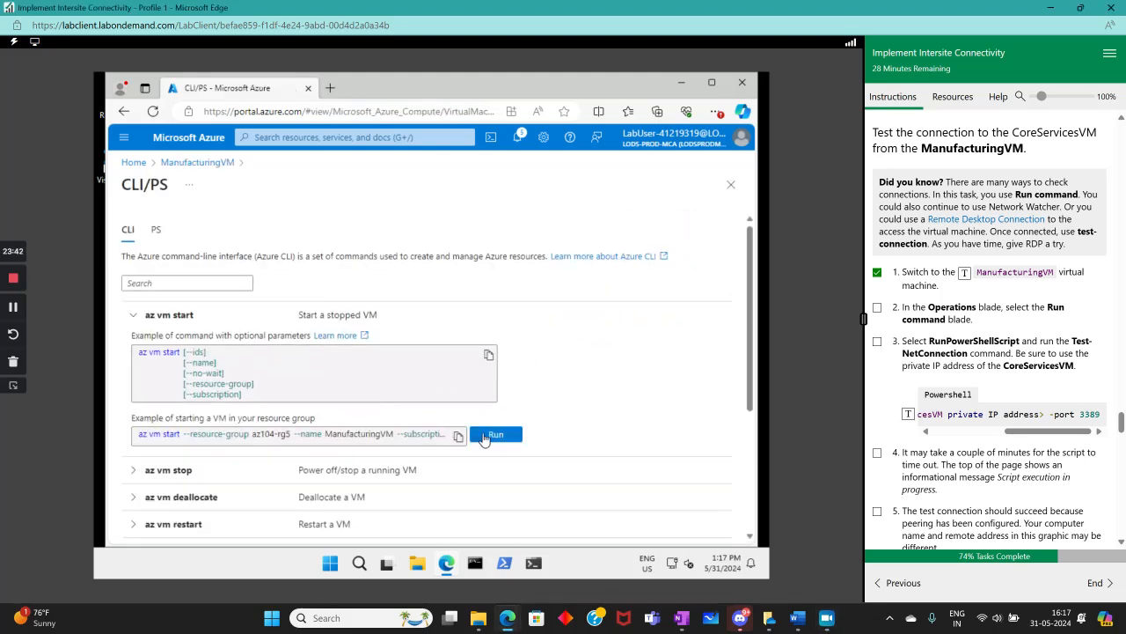
# Run the az vm start example for ManufacturingVM in Cloud Shell, confirming the switch to Bash, and minimize the shell
pyautogui.click(496, 435)
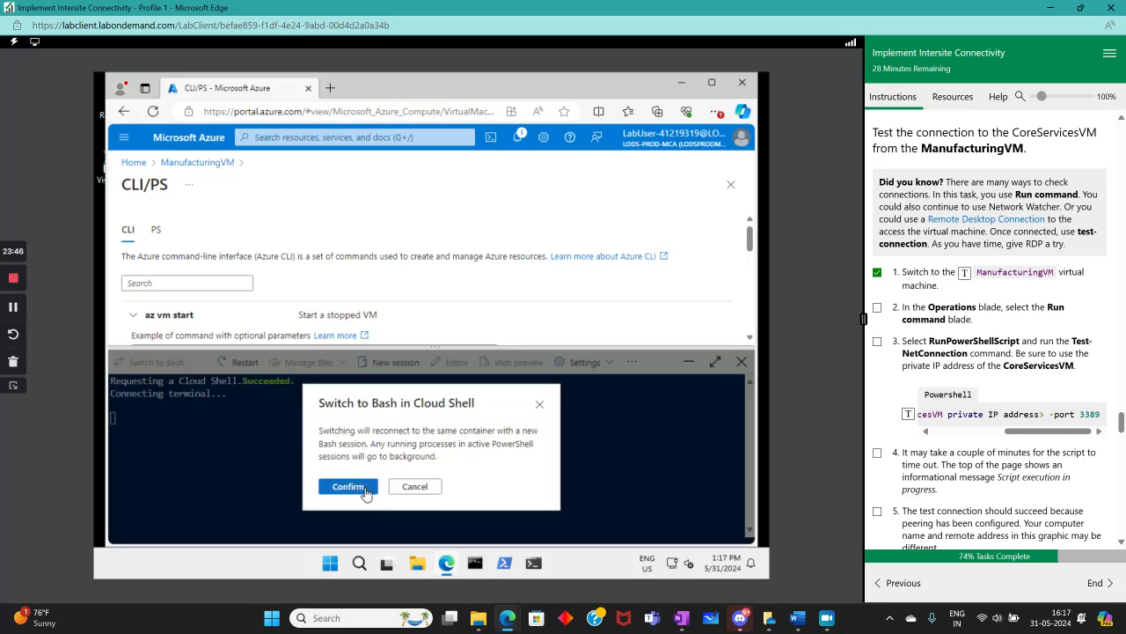
pyautogui.click(365, 489)
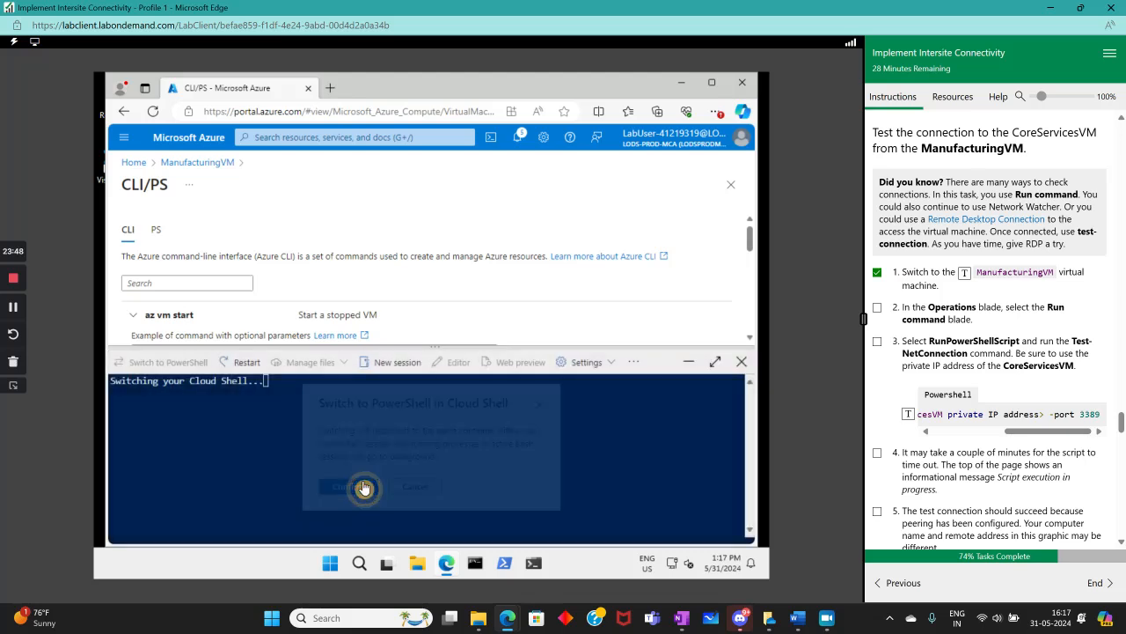
pyautogui.click(688, 363)
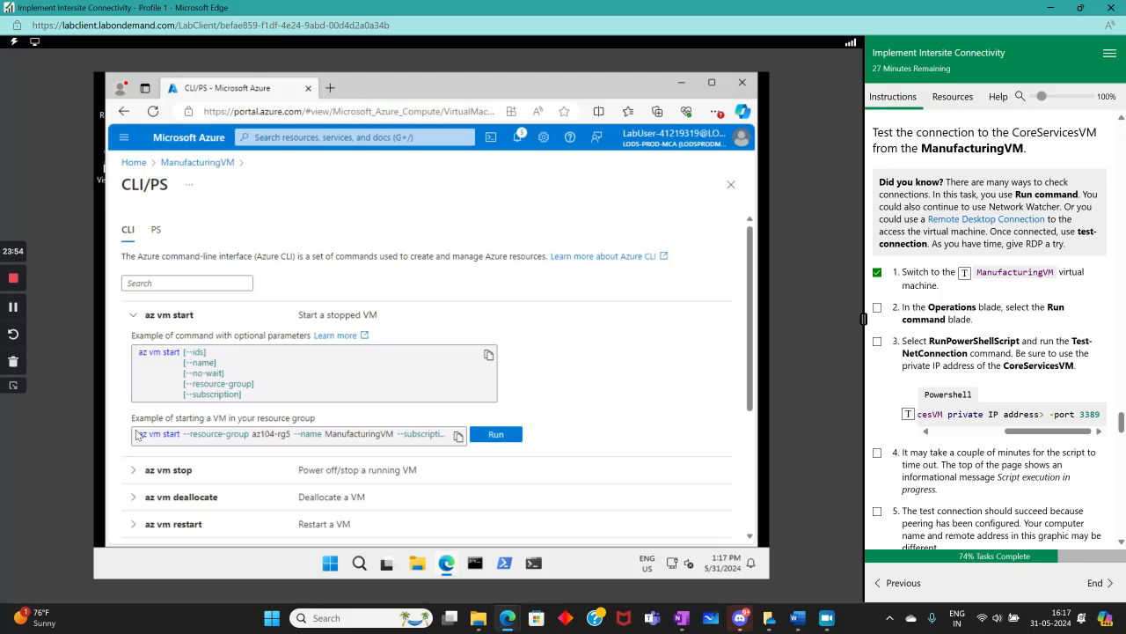
# Select the az vm start example command, run it again in Cloud Shell, and minimize the shell
pyautogui.moveTo(136, 434); pyautogui.dragTo(499, 447)
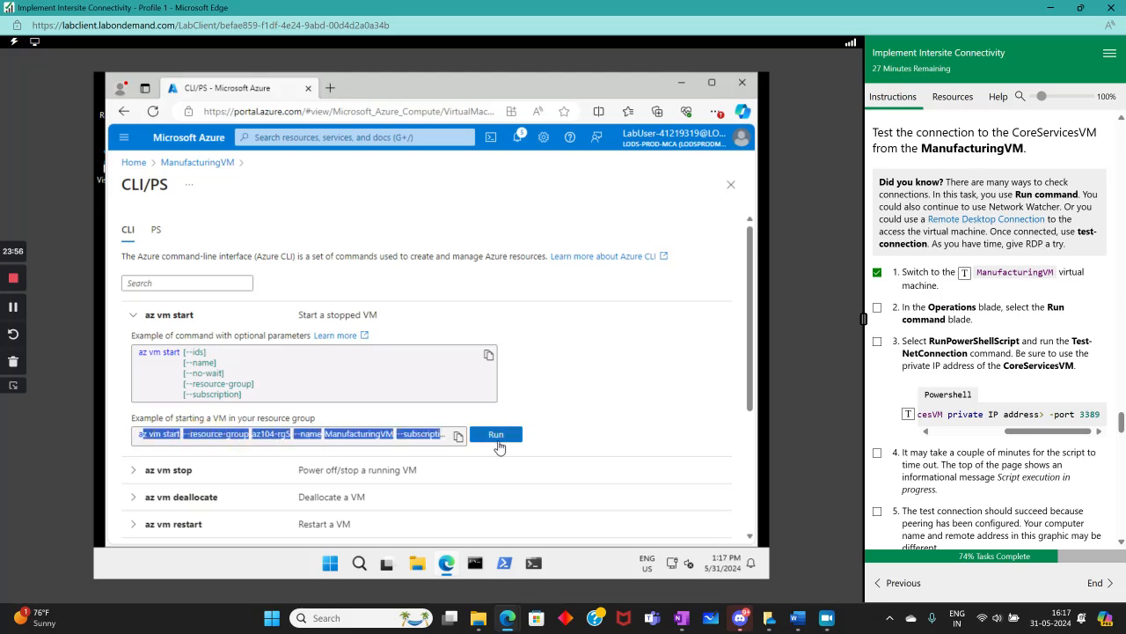
pyautogui.scroll(-1, 537, 410)
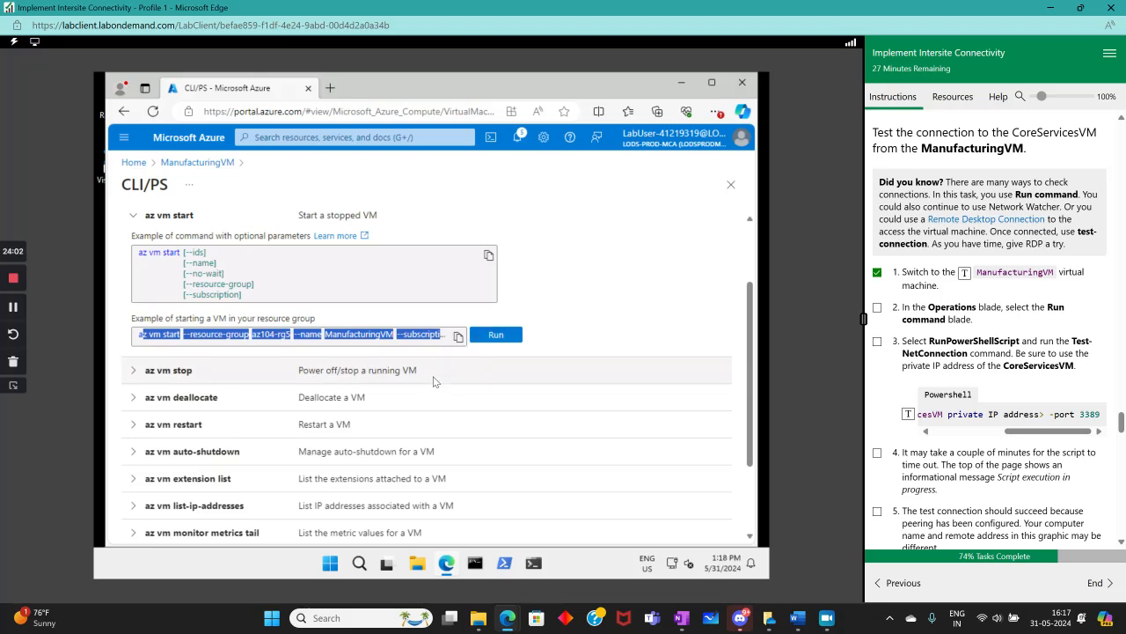
pyautogui.click(508, 338)
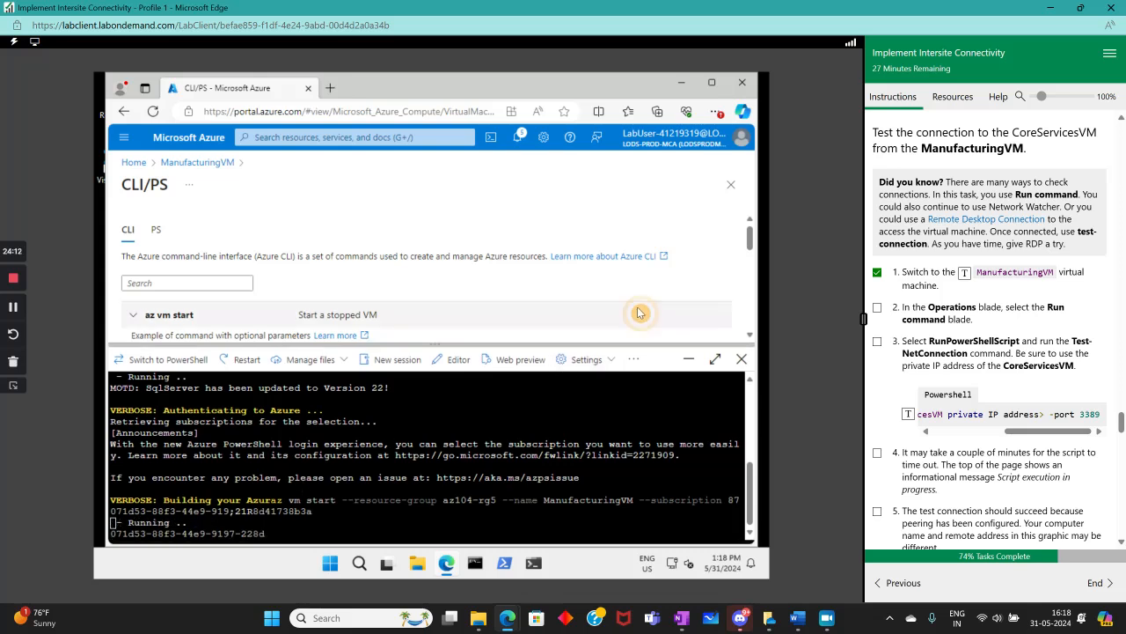
pyautogui.click(688, 361)
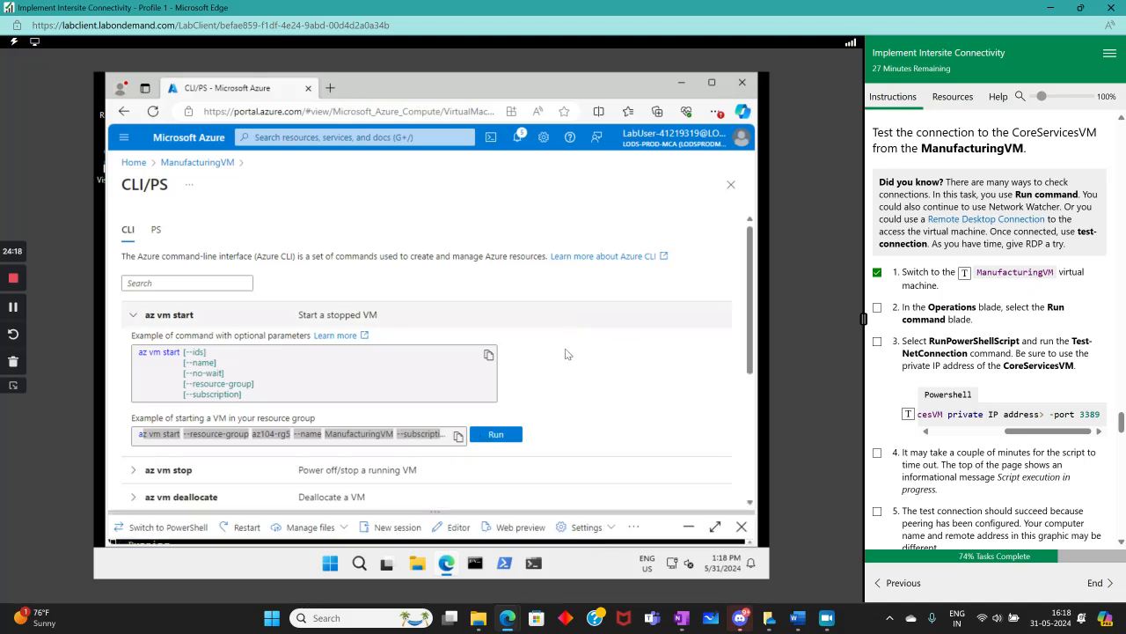
# Resize the Cloud Shell pane and clear the stray characters from the command prompt
pyautogui.moveTo(571, 343); pyautogui.dragTo(590, 532)
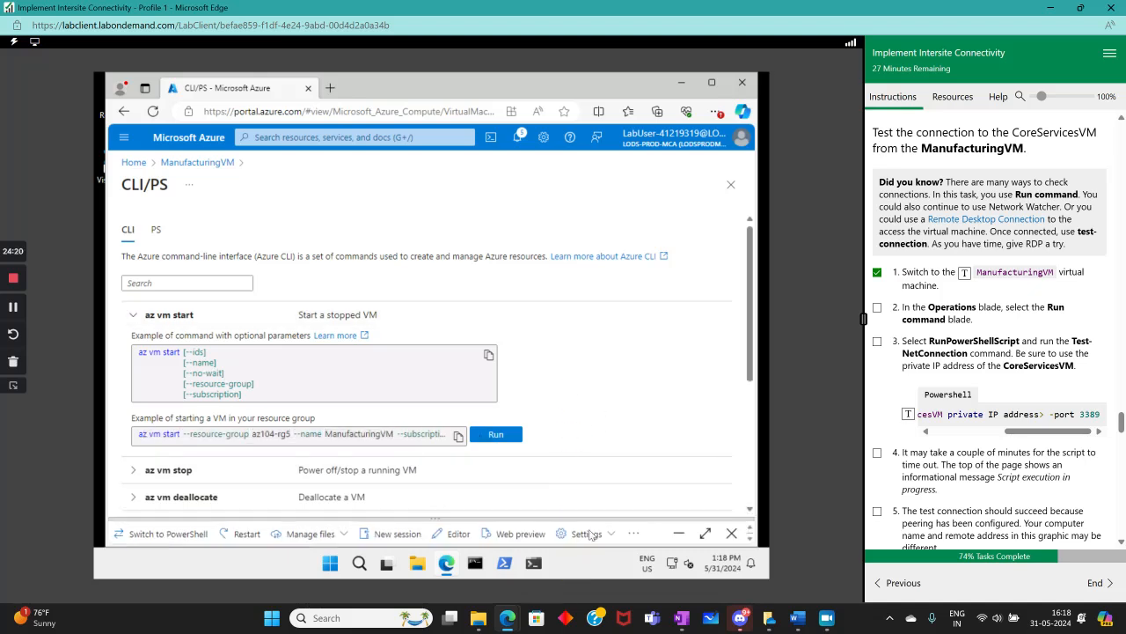
pyautogui.moveTo(615, 370); pyautogui.dragTo(659, 360)
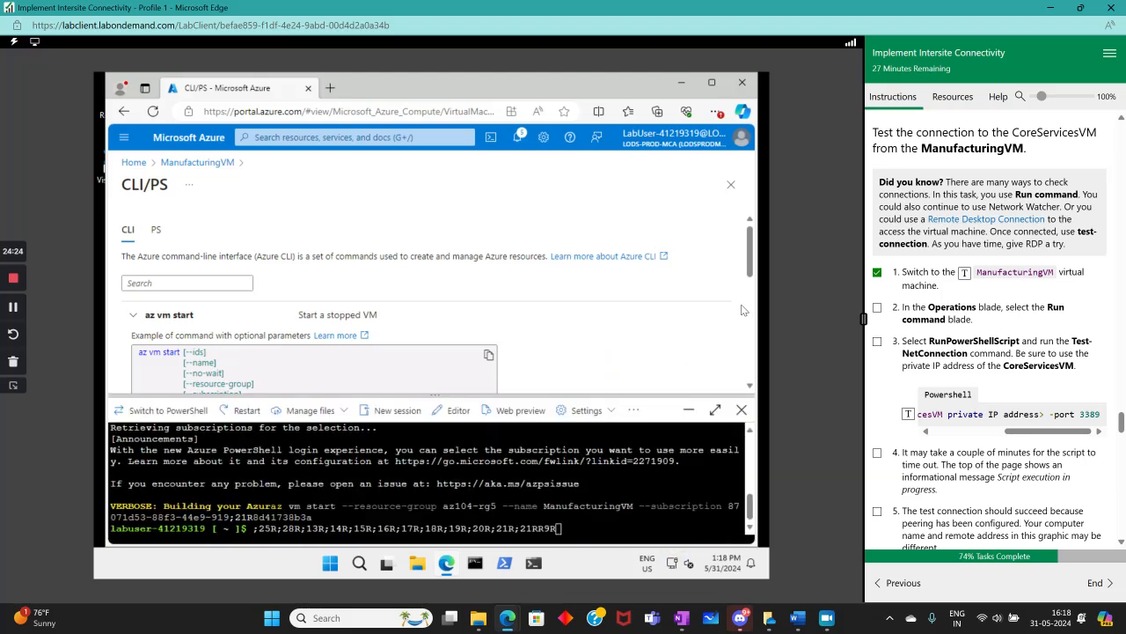
pyautogui.moveTo(662, 208); pyautogui.dragTo(575, 320)
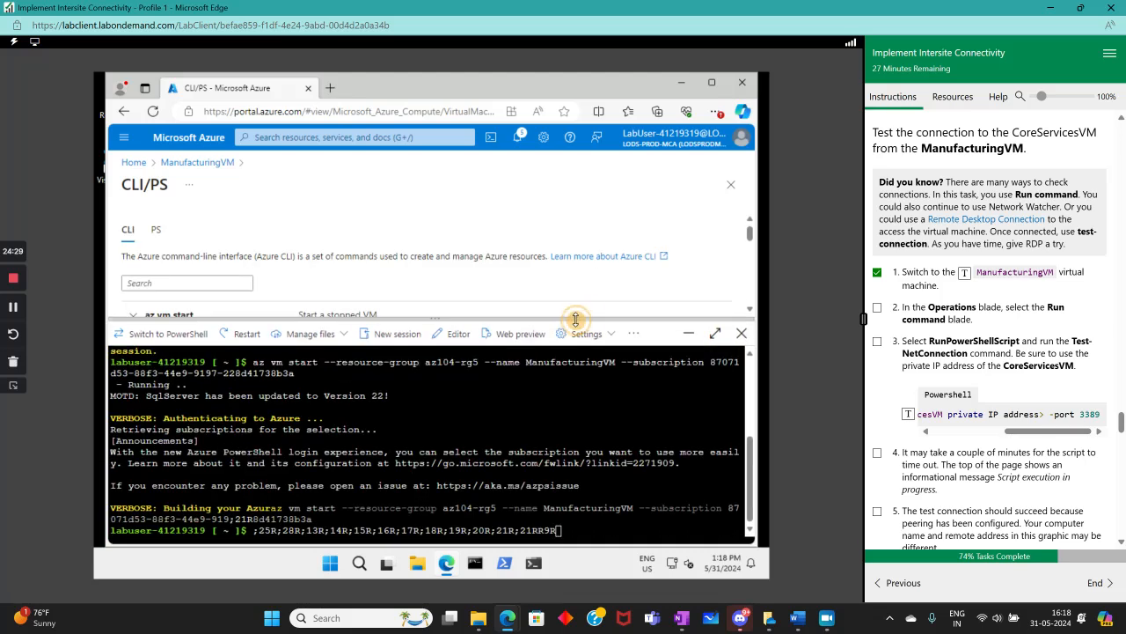
pyautogui.click(571, 532)
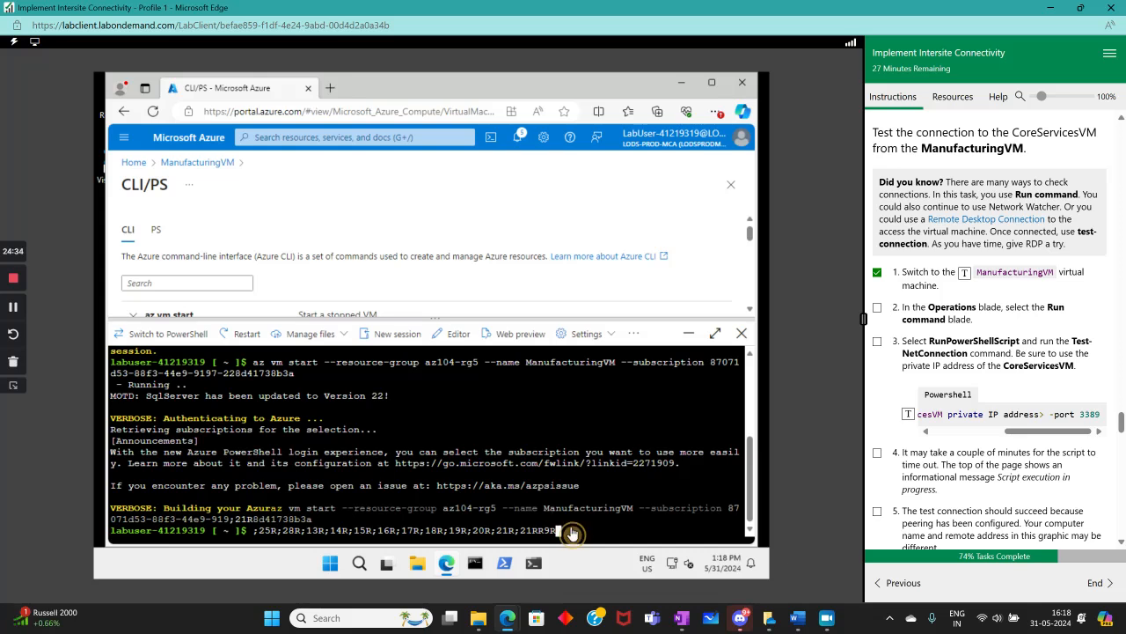
pyautogui.press('BackSpace')
pyautogui.press('BackSpace')
pyautogui.press('BackSpace')
pyautogui.press('BackSpace')
pyautogui.press('BackSpace')
pyautogui.press('BackSpace')
pyautogui.press('BackSpace')
pyautogui.press('BackSpace')
pyautogui.press('BackSpace')
pyautogui.press('BackSpace')
pyautogui.press('BackSpace')
pyautogui.press('BackSpace')
pyautogui.press('BackSpace')
pyautogui.press('BackSpace')
pyautogui.press('BackSpace')
pyautogui.press('BackSpace')
pyautogui.press('BackSpace')
pyautogui.press('BackSpace')
pyautogui.press('BackSpace')
pyautogui.press('BackSpace')
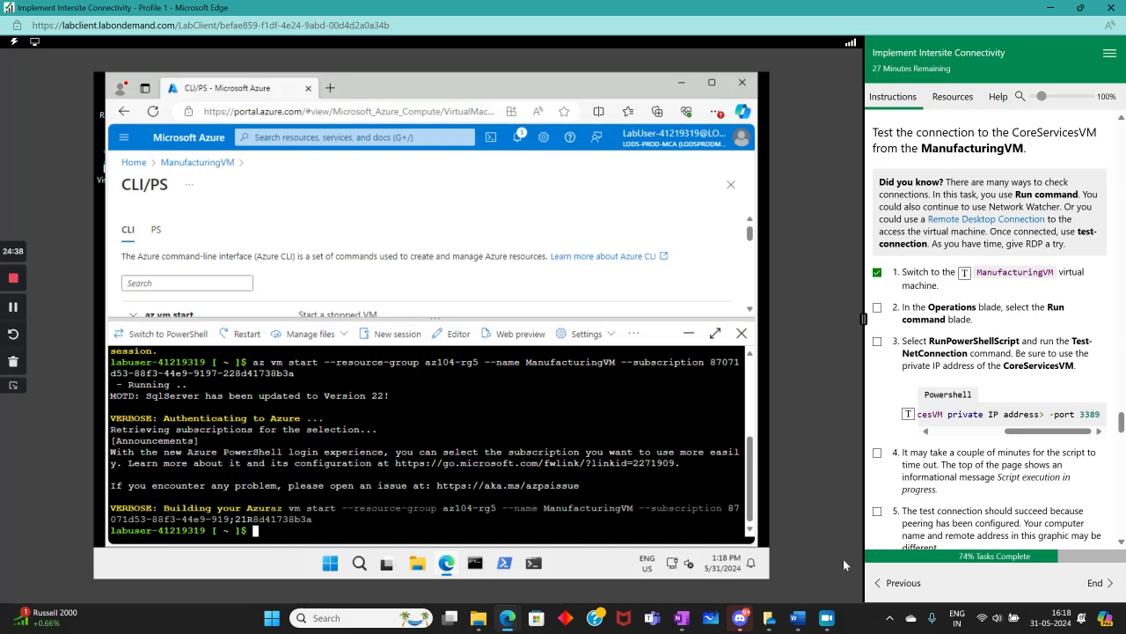
# Insert the Test-NetConnection command from the lab instructions into the terminal, then restart Cloud Shell
pyautogui.click(908, 417)
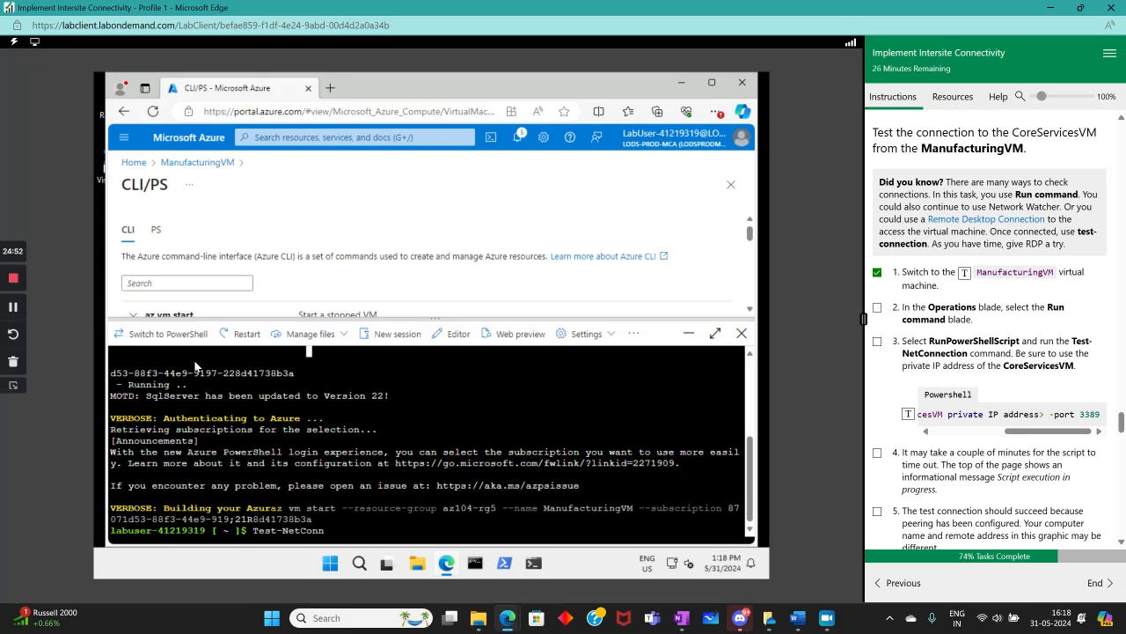
pyautogui.click(239, 333)
pyautogui.click(363, 465)
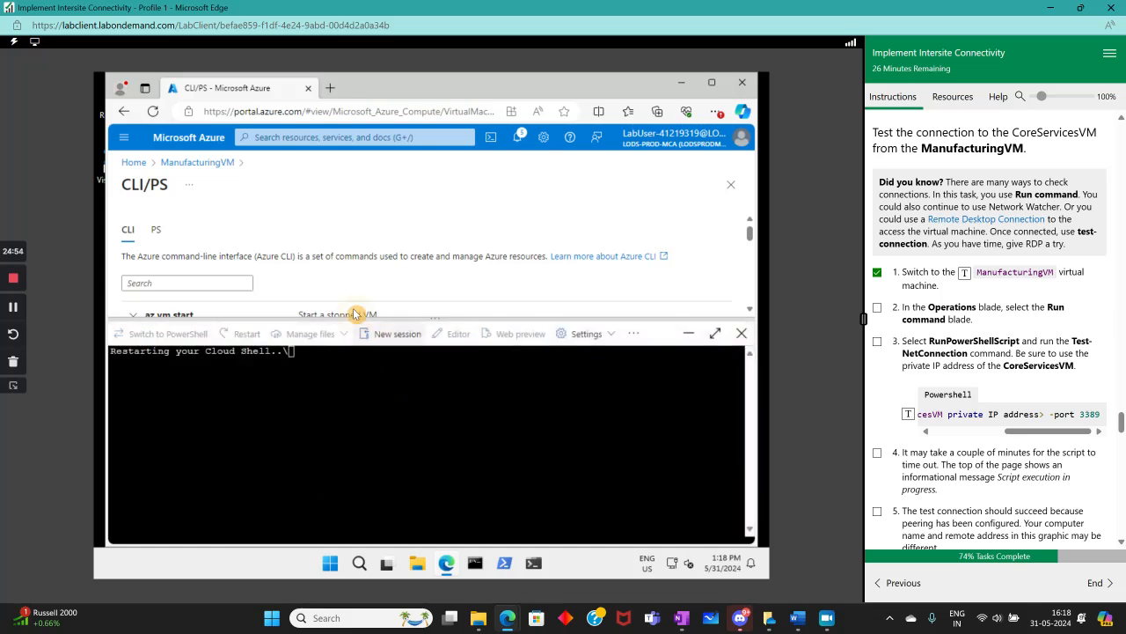
# Go to the portal home, open Virtual machines, and open CoreServicesVM
pyautogui.click(132, 164)
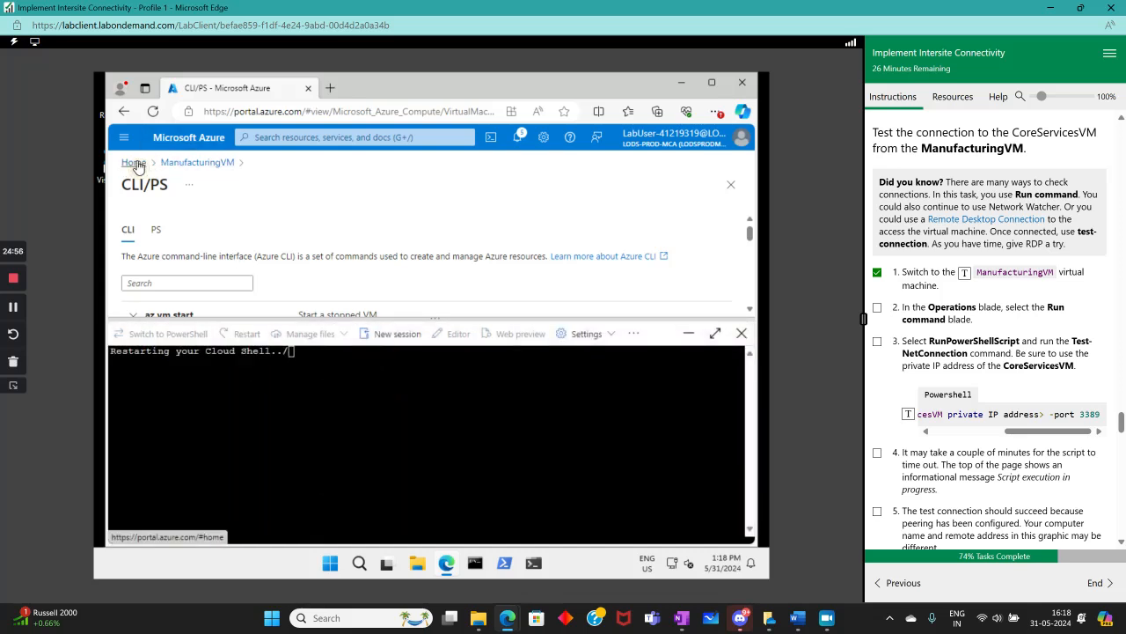
pyautogui.scroll(-3, 238, 260)
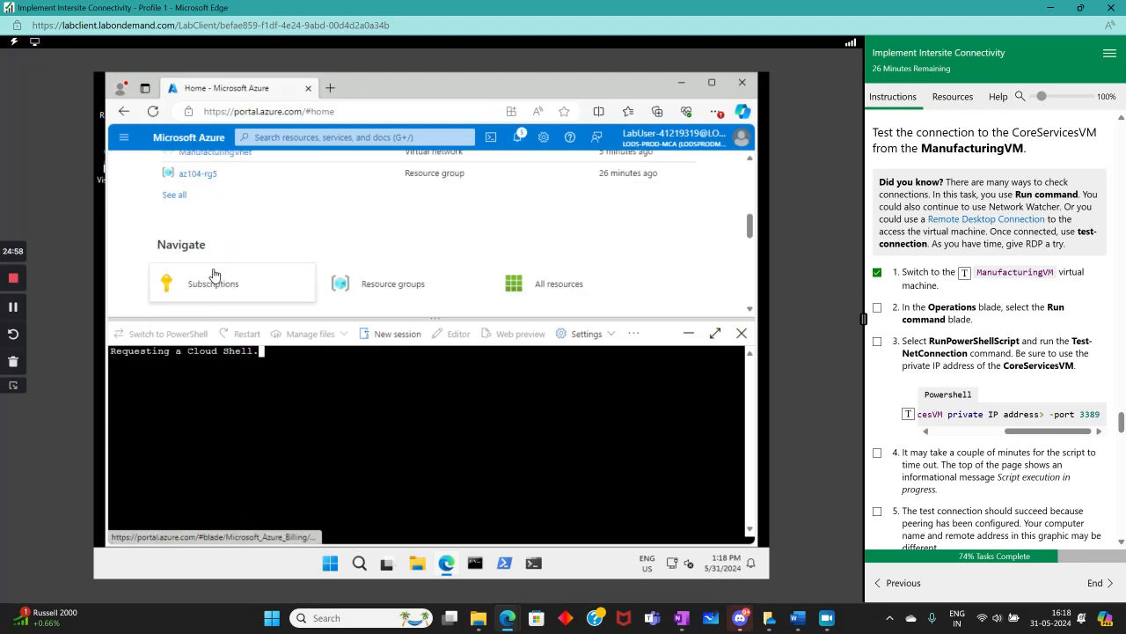
pyautogui.scroll(2, 220, 255)
pyautogui.scroll(1, 222, 252)
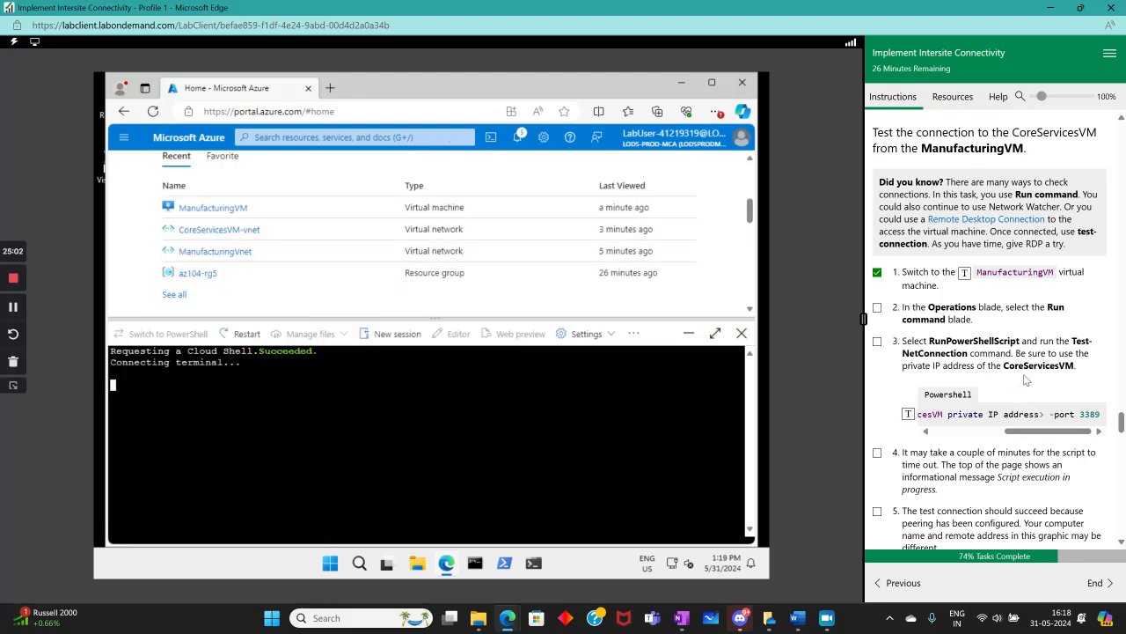
pyautogui.click(251, 140)
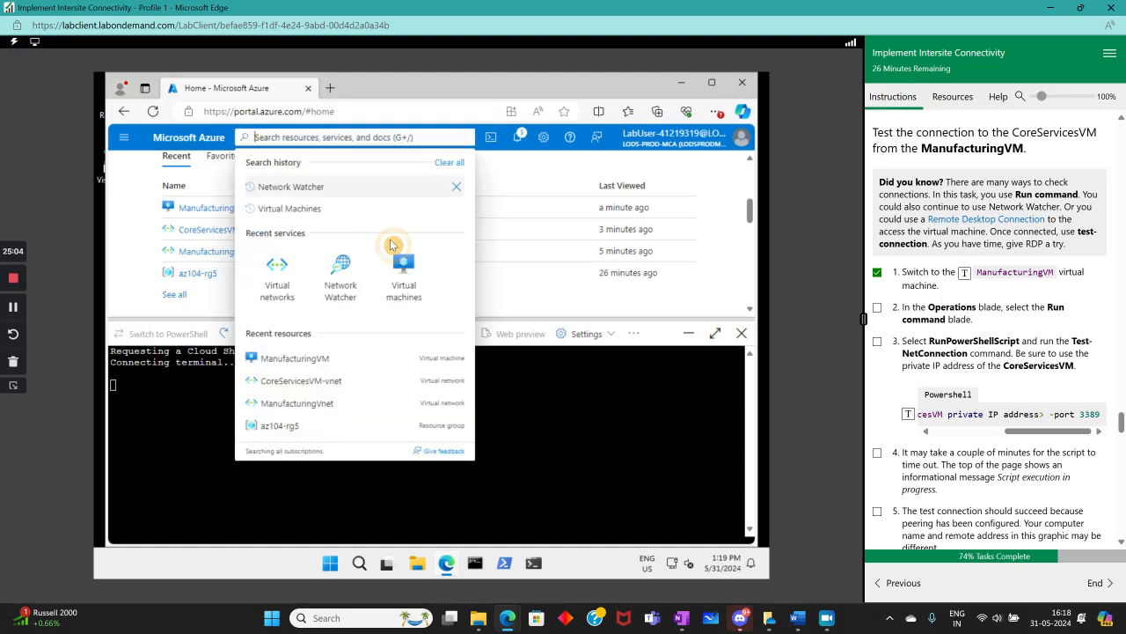
pyautogui.click(402, 259)
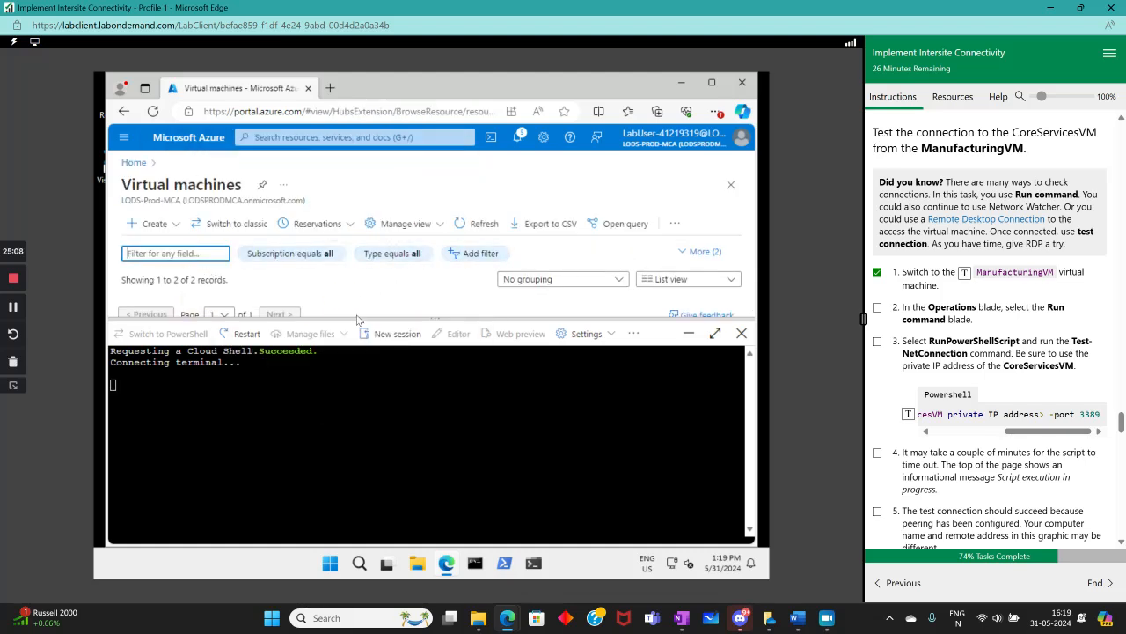
pyautogui.moveTo(362, 318); pyautogui.dragTo(322, 411)
pyautogui.click(185, 329)
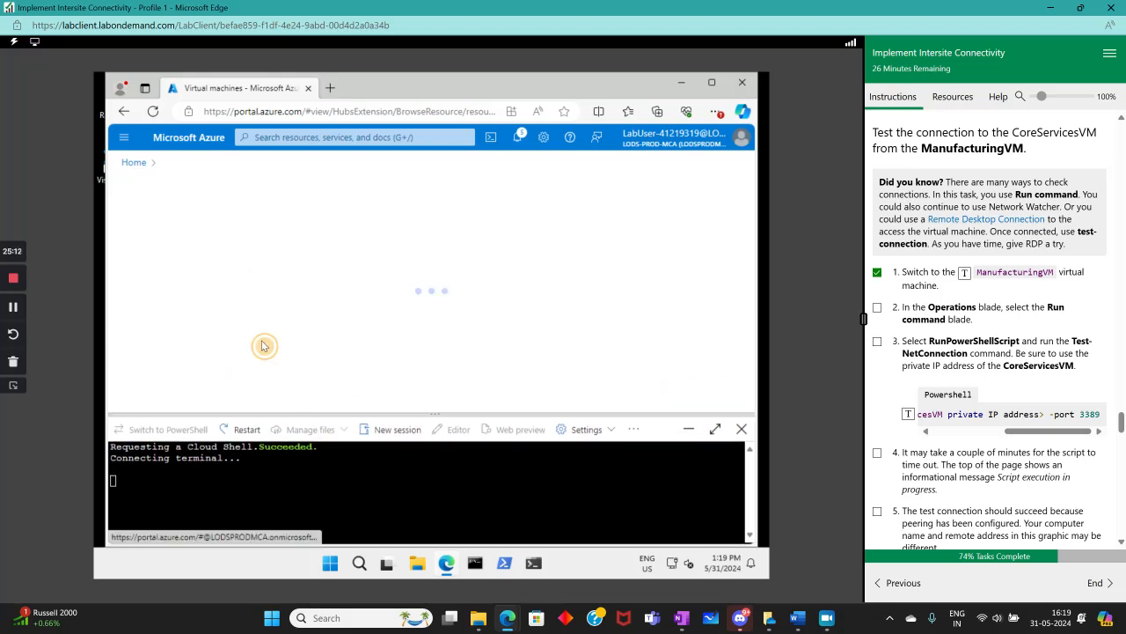
# Open CoreServicesVM's Connect page and browse through its settings menu and connection options
pyautogui.scroll(-3, 181, 327)
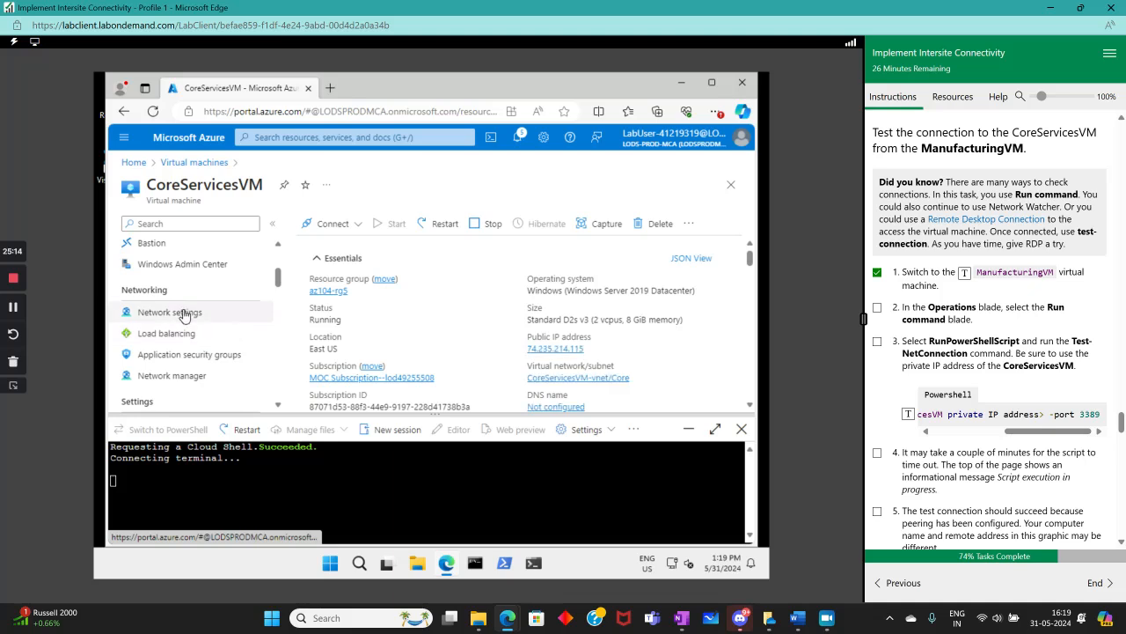
pyautogui.scroll(2, 182, 314)
pyautogui.scroll(-1, 184, 315)
pyautogui.click(167, 274)
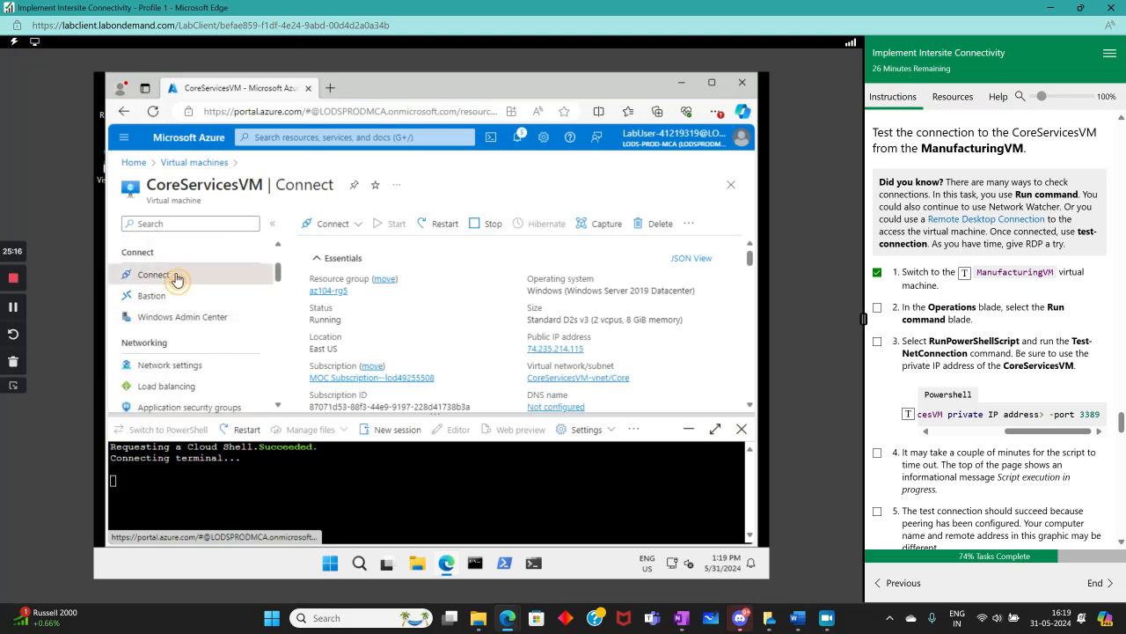
pyautogui.scroll(2, 167, 315)
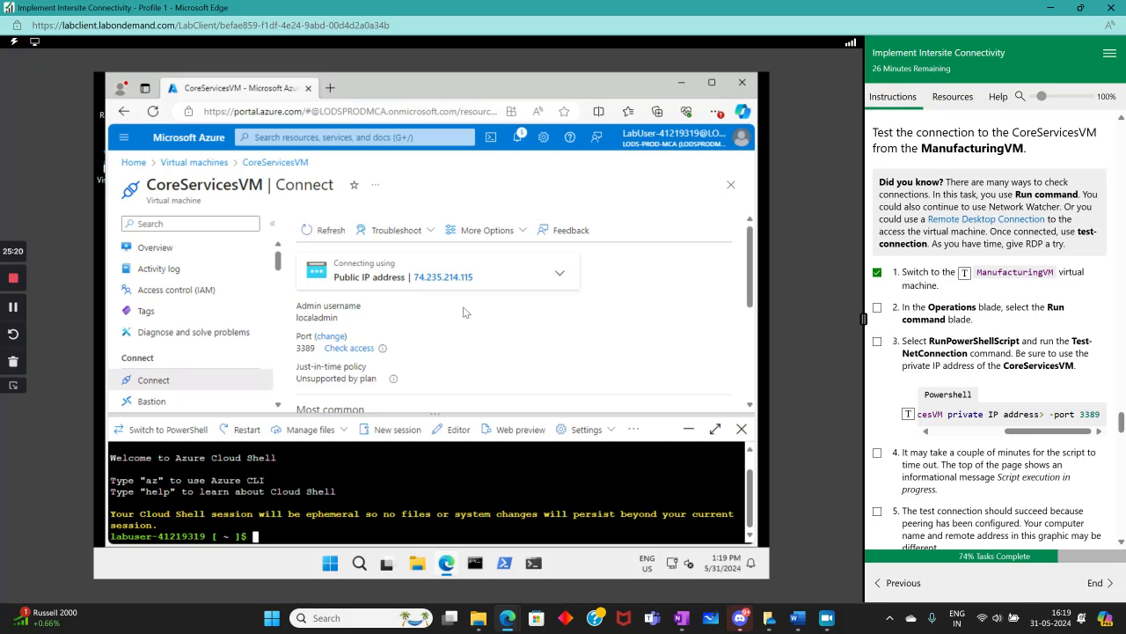
pyautogui.scroll(-3, 463, 307)
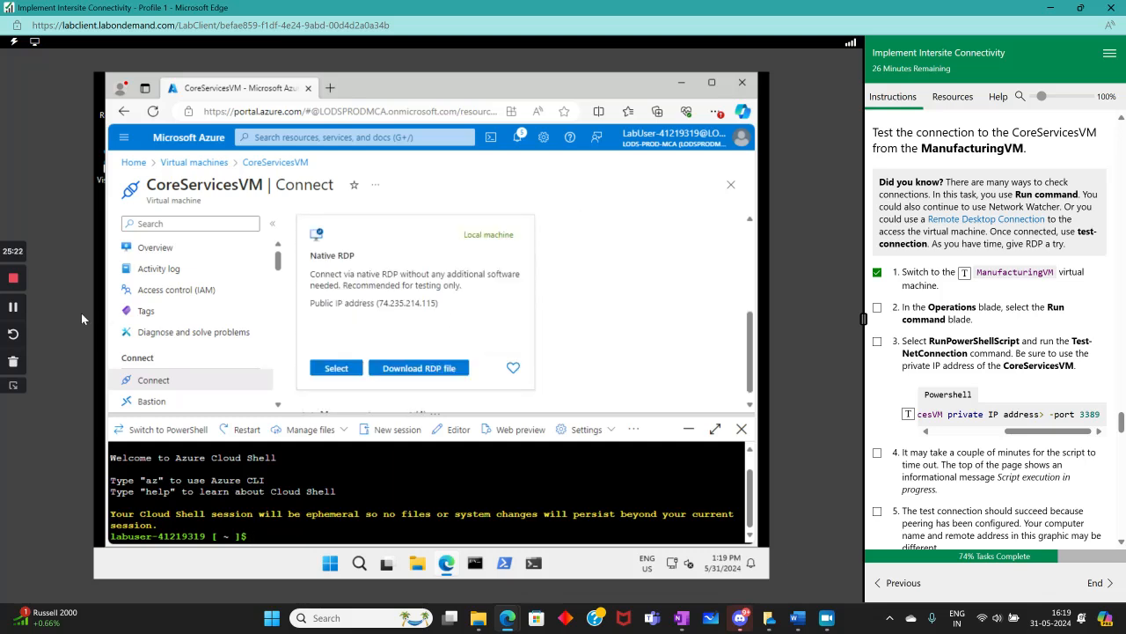
pyautogui.scroll(-3, 195, 317)
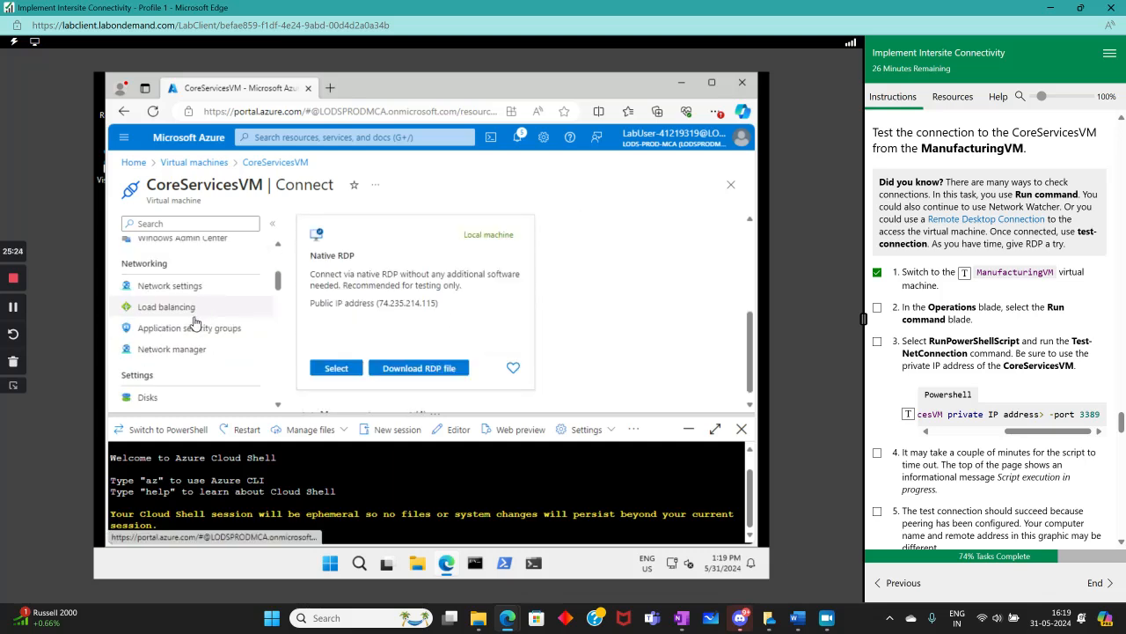
pyautogui.scroll(1, 195, 322)
pyautogui.scroll(-3, 196, 322)
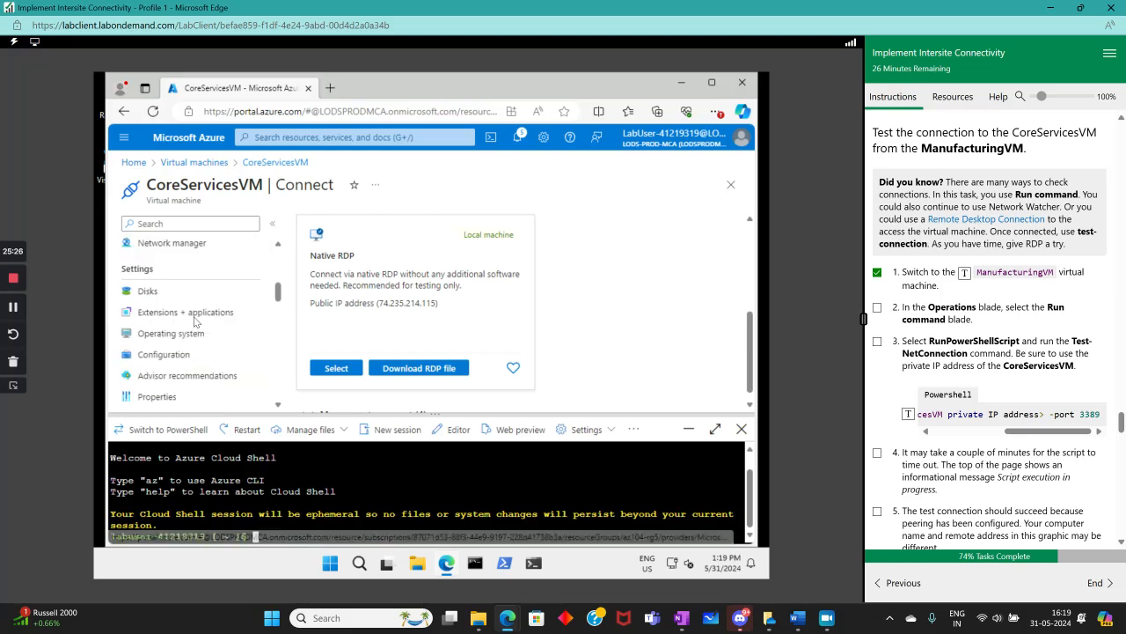
pyautogui.scroll(-3, 195, 322)
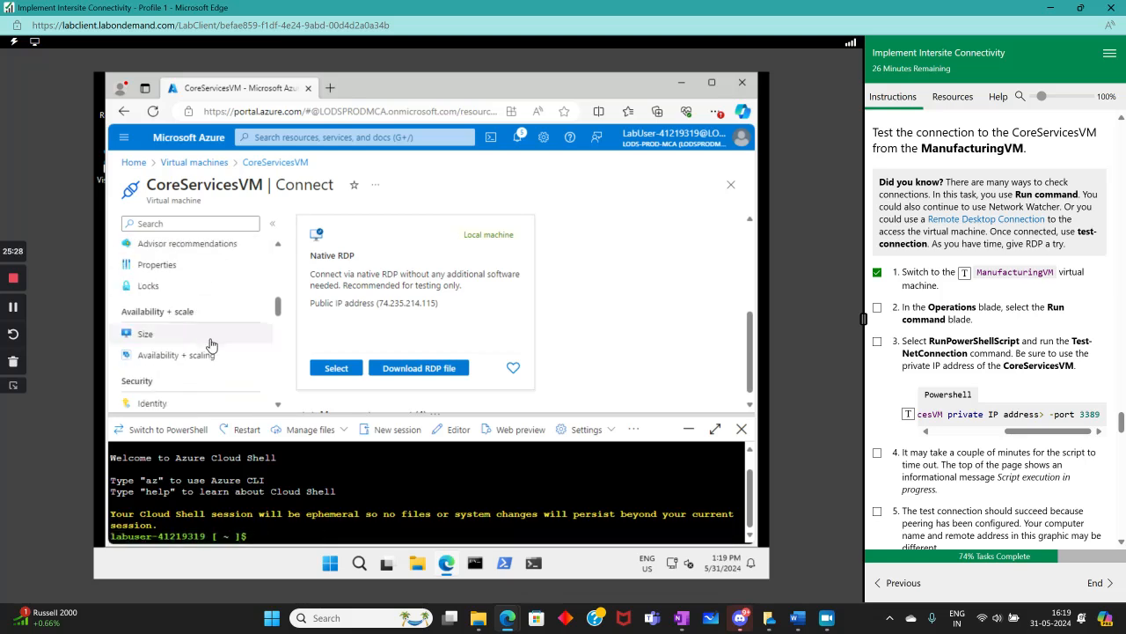
pyautogui.scroll(-4, 211, 345)
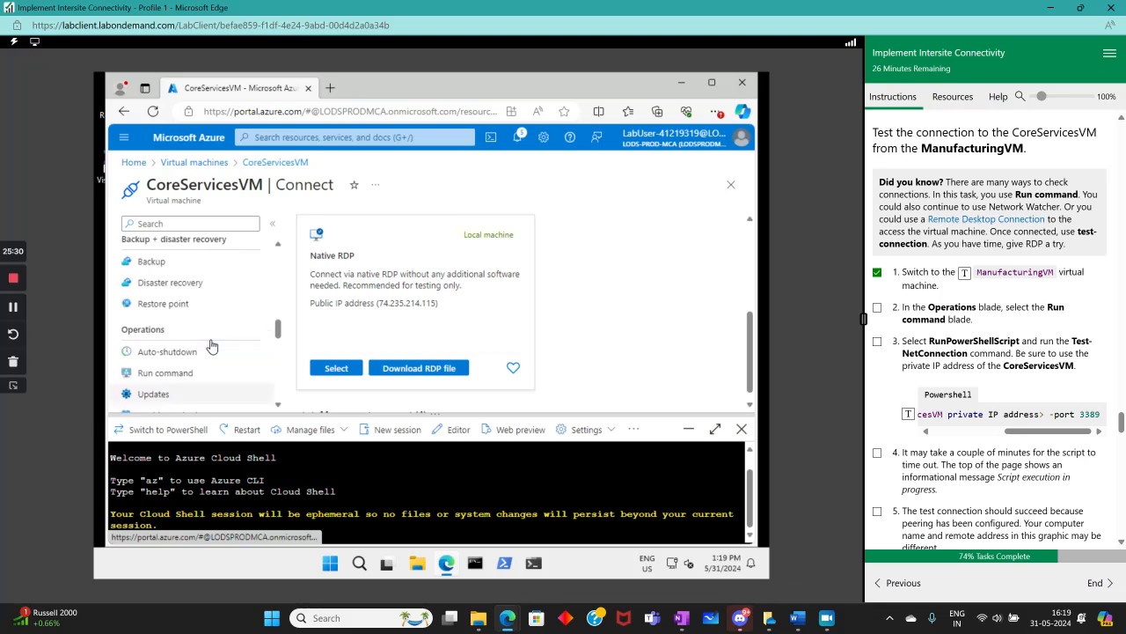
pyautogui.scroll(-3, 211, 345)
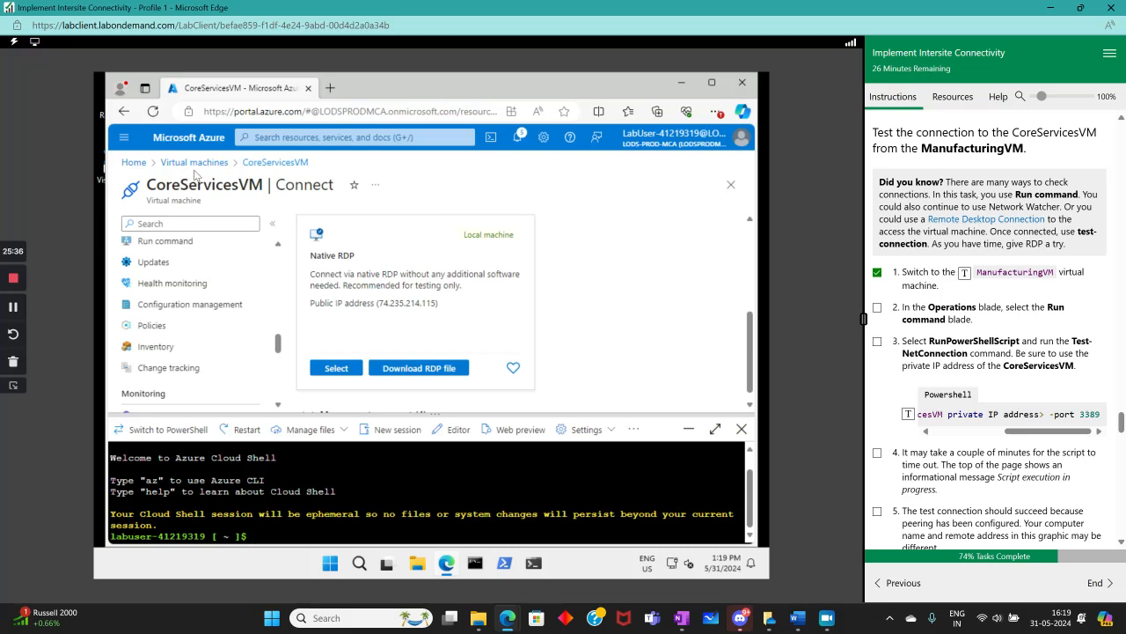
pyautogui.click(742, 429)
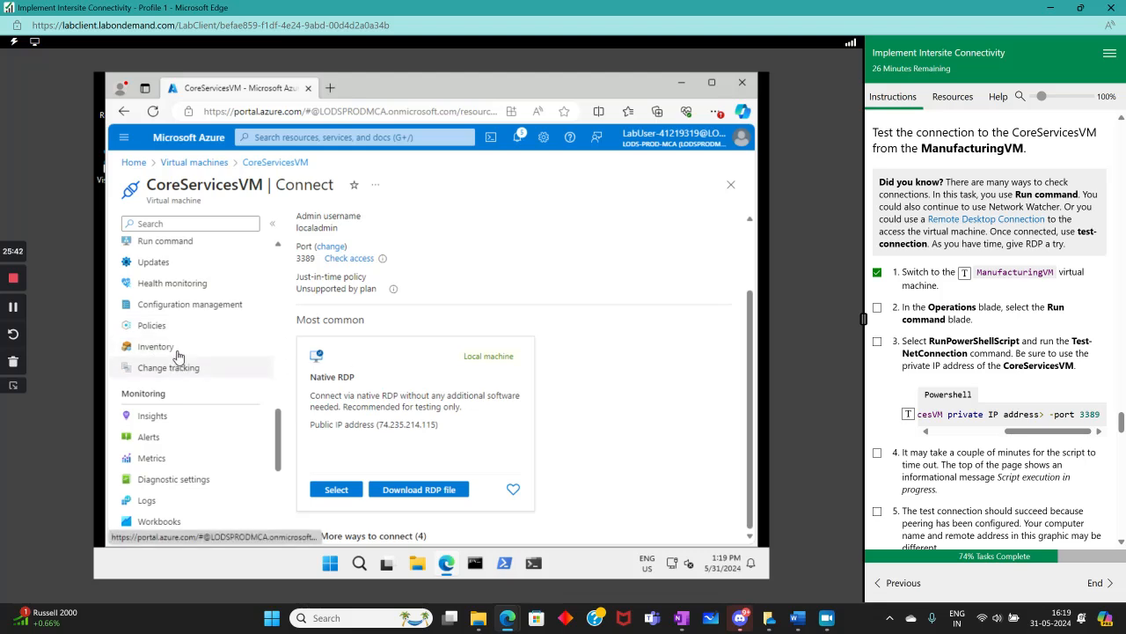
pyautogui.scroll(2, 187, 324)
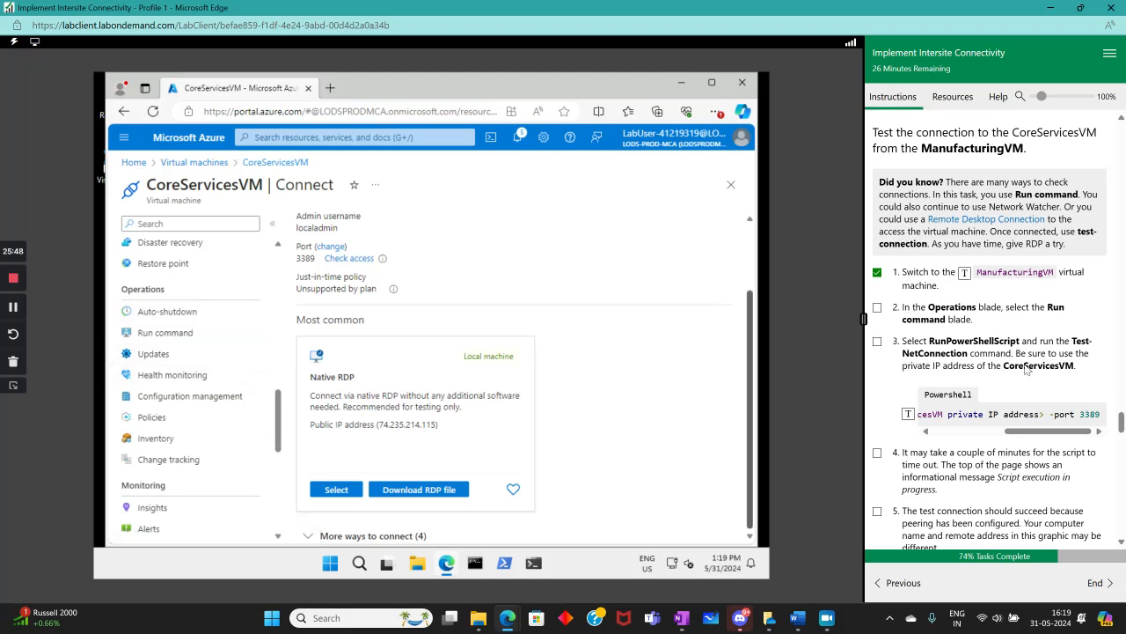
# Return to Virtual machines, open ManufacturingVM, and open its Run command page
pyautogui.click(197, 163)
pyautogui.click(187, 350)
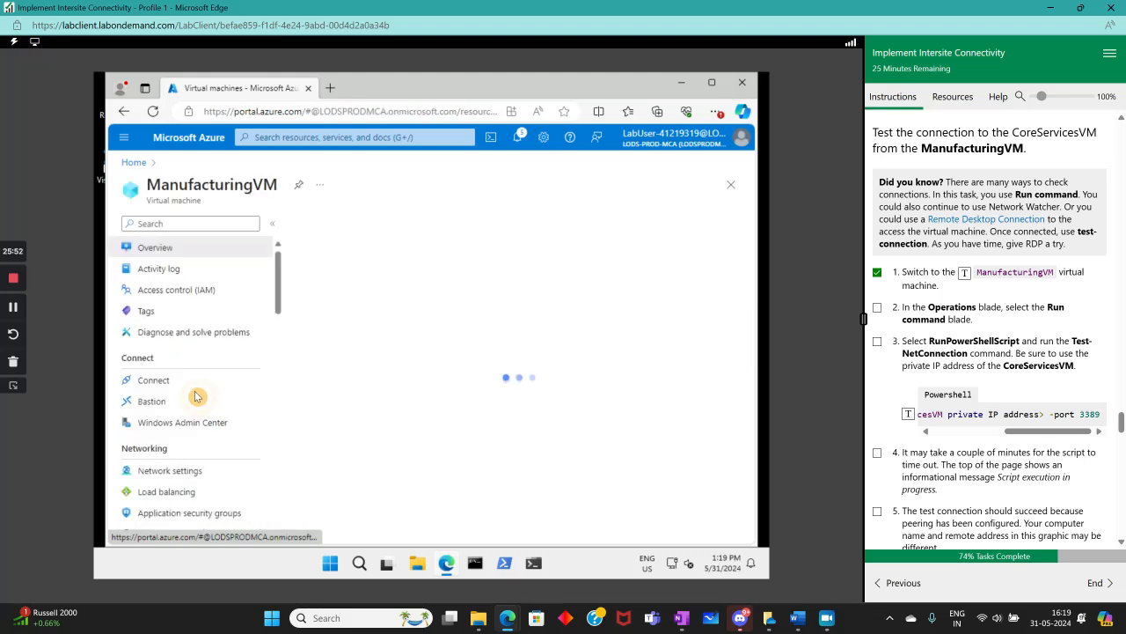
pyautogui.scroll(-4, 237, 385)
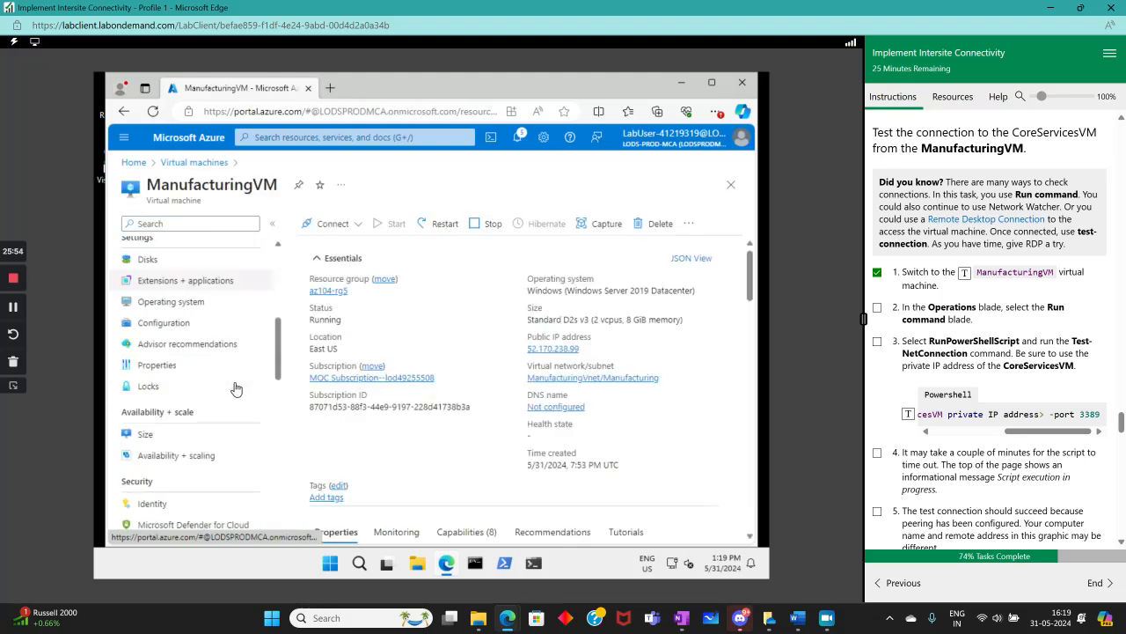
pyautogui.scroll(3, 233, 384)
pyautogui.scroll(-6, 228, 382)
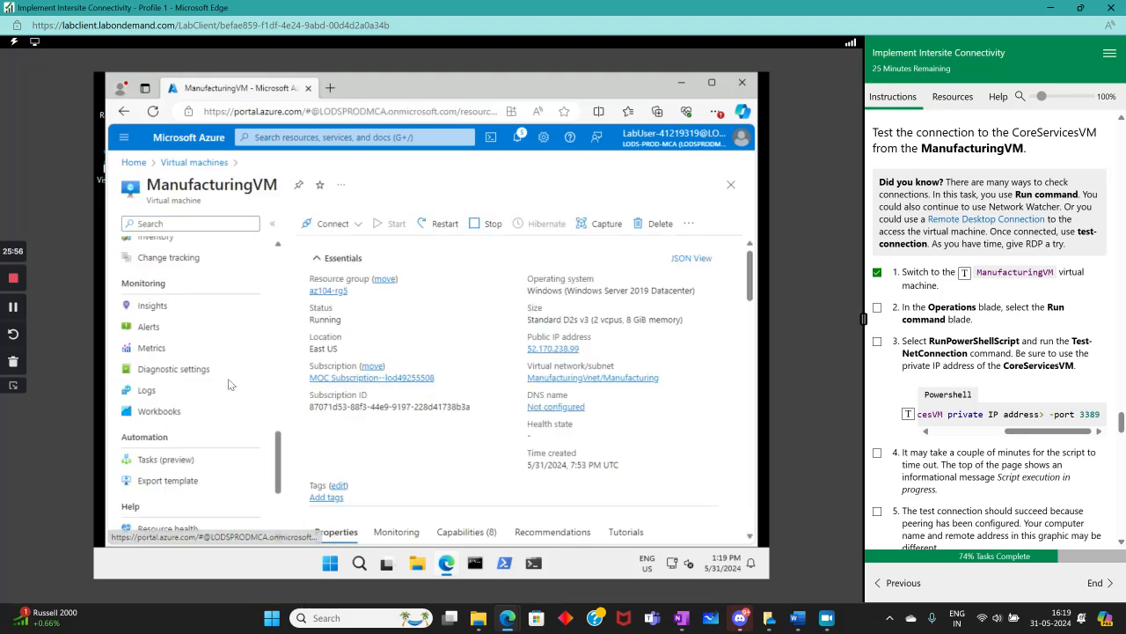
pyautogui.scroll(3, 221, 379)
pyautogui.click(152, 360)
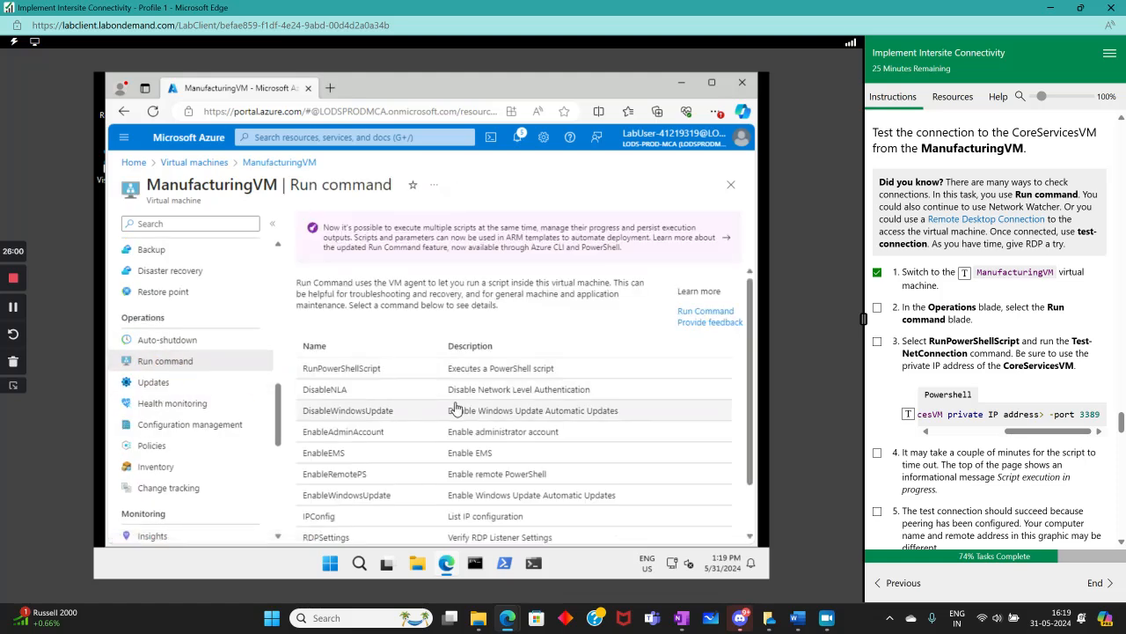
pyautogui.scroll(-1, 468, 399)
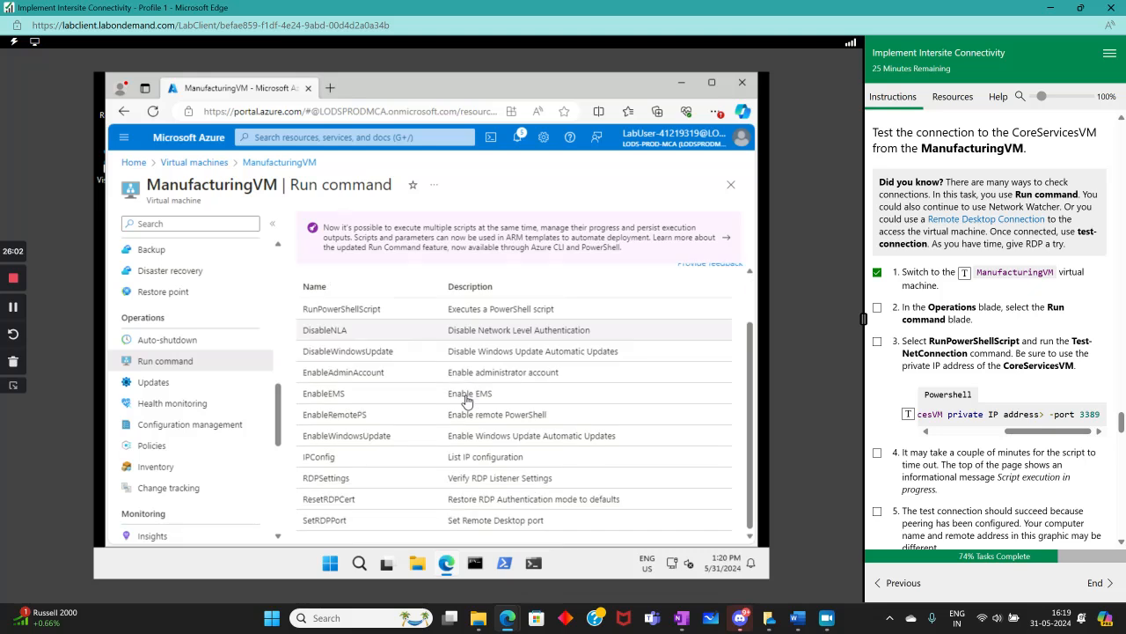
# Open the RunPowerShellScript command and insert the Test-NetConnection command from the lab instructions into the script
pyautogui.scroll(1, 467, 401)
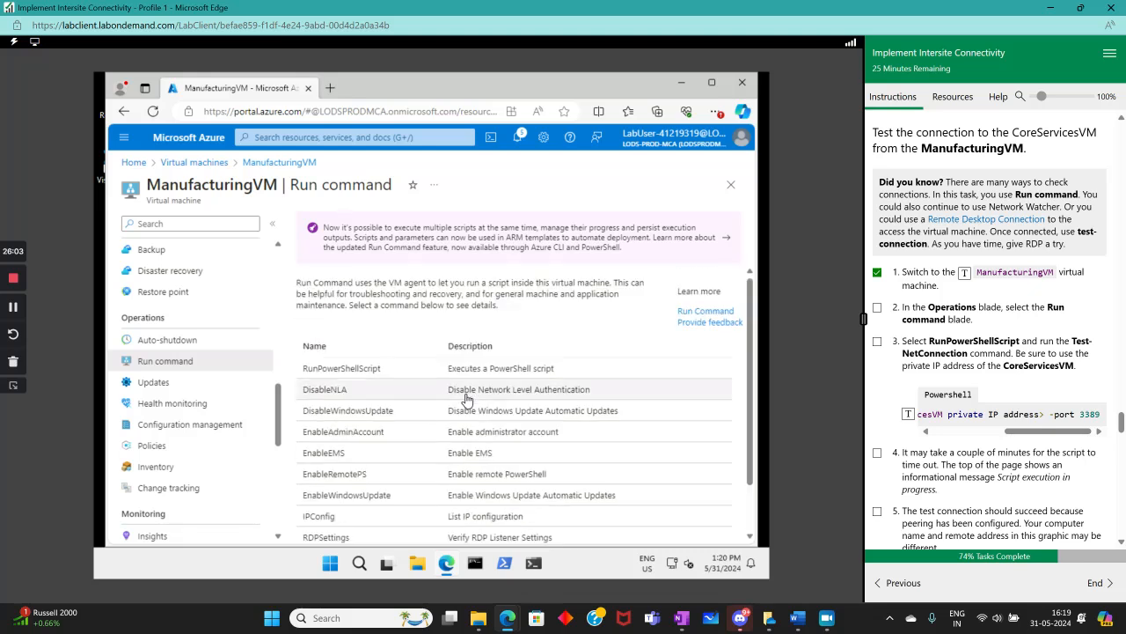
pyautogui.click(341, 370)
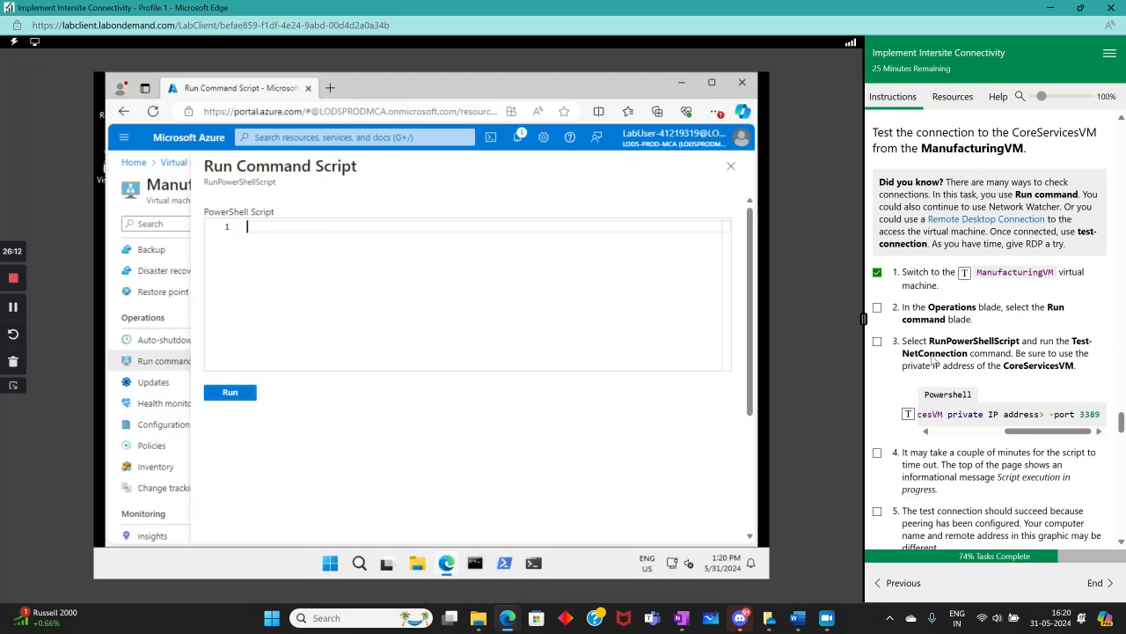
pyautogui.click(907, 414)
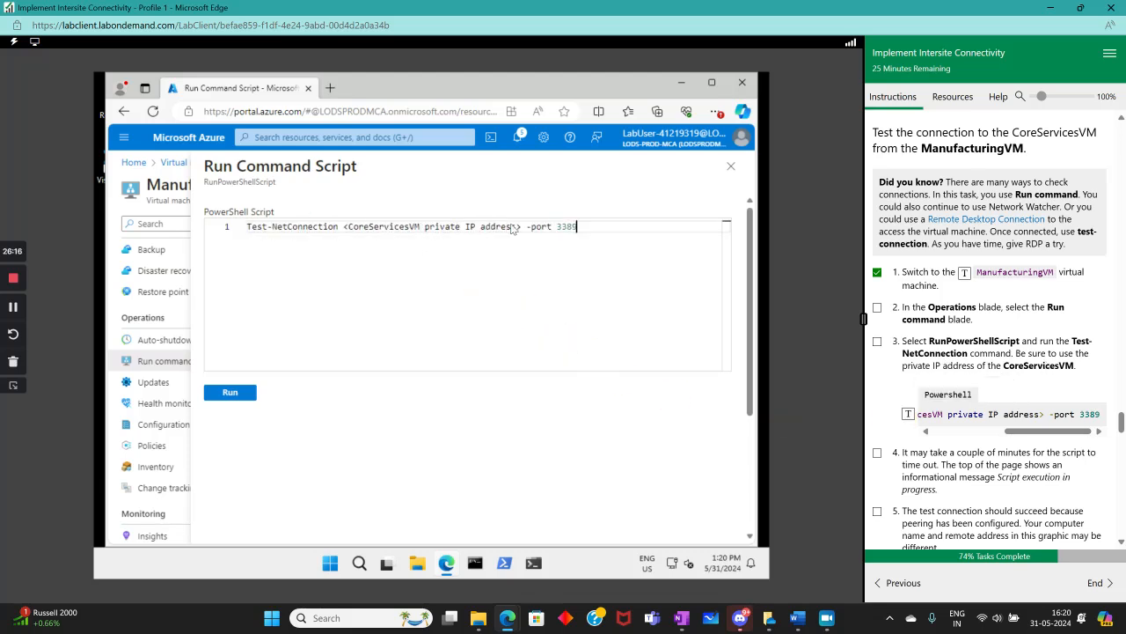
# Replace the CoreServicesVM IP placeholder with 10.0.0.4 and run the script
pyautogui.moveTo(521, 227); pyautogui.dragTo(341, 226)
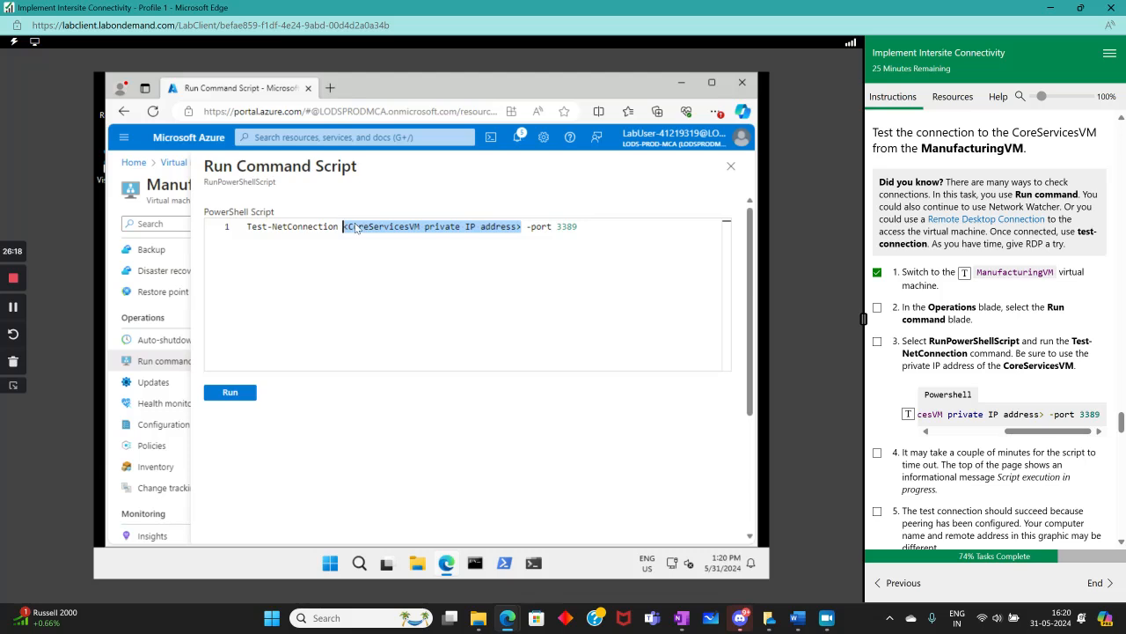
pyautogui.write('10.0')
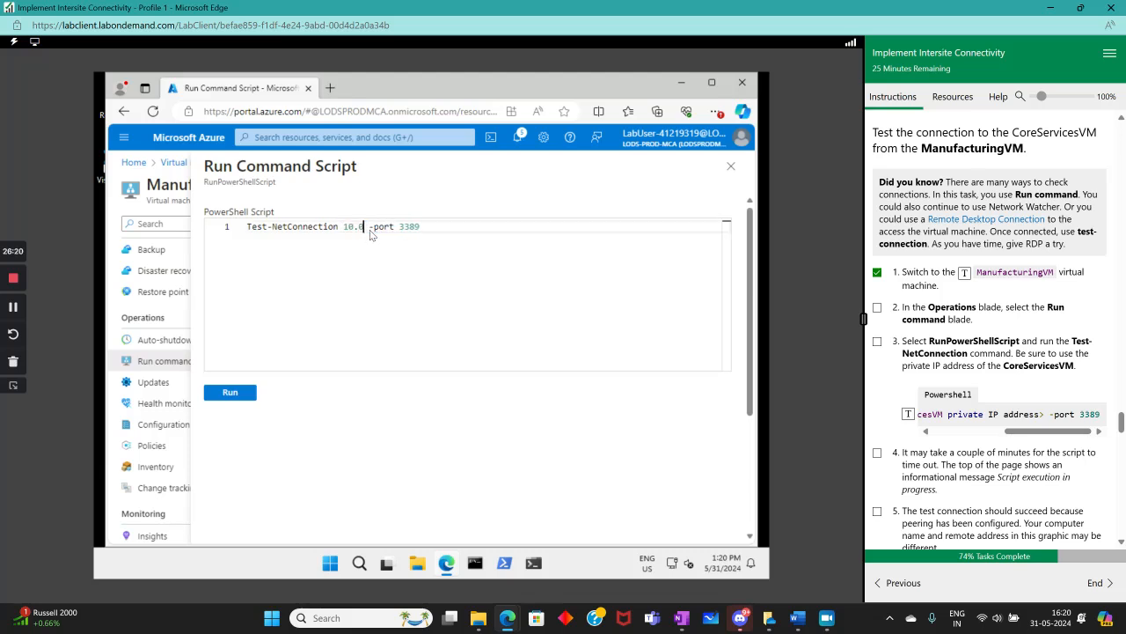
pyautogui.write('.0.4')
pyautogui.click(230, 393)
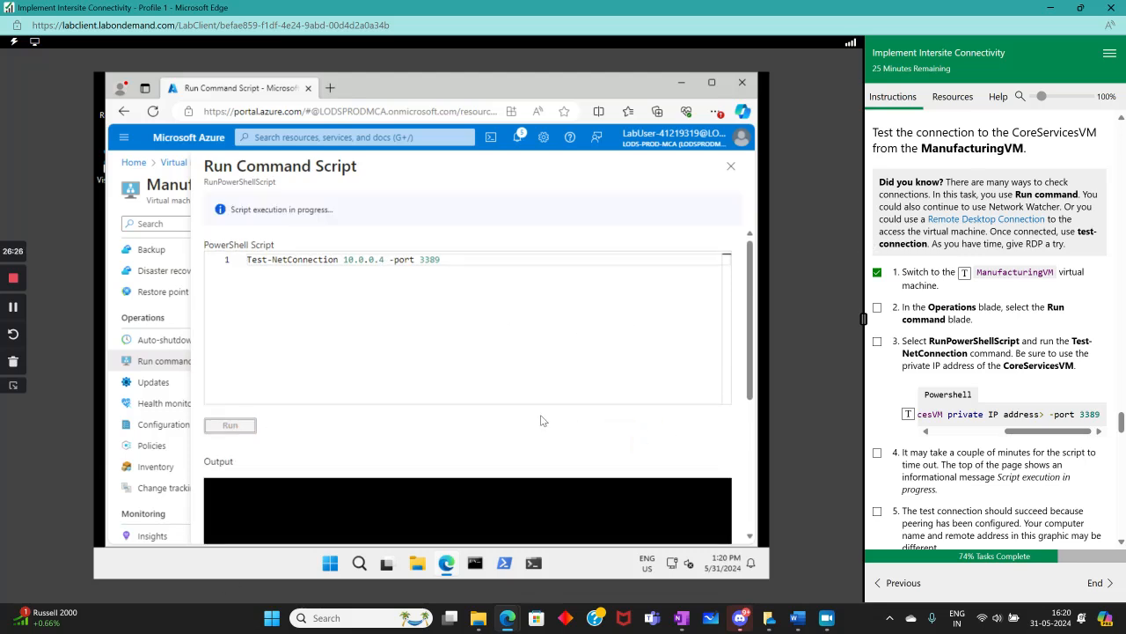
# Mark steps 3 and 4 complete in the lab instructions while the script executes
pyautogui.scroll(-3, 558, 421)
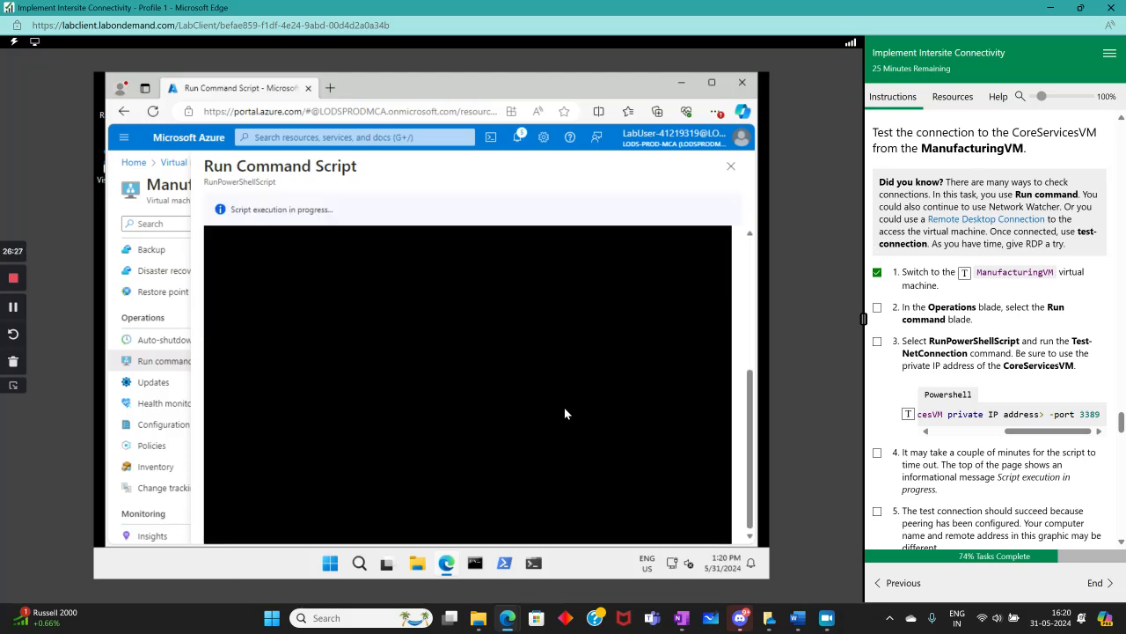
pyautogui.click(878, 342)
pyautogui.scroll(-3, 990, 385)
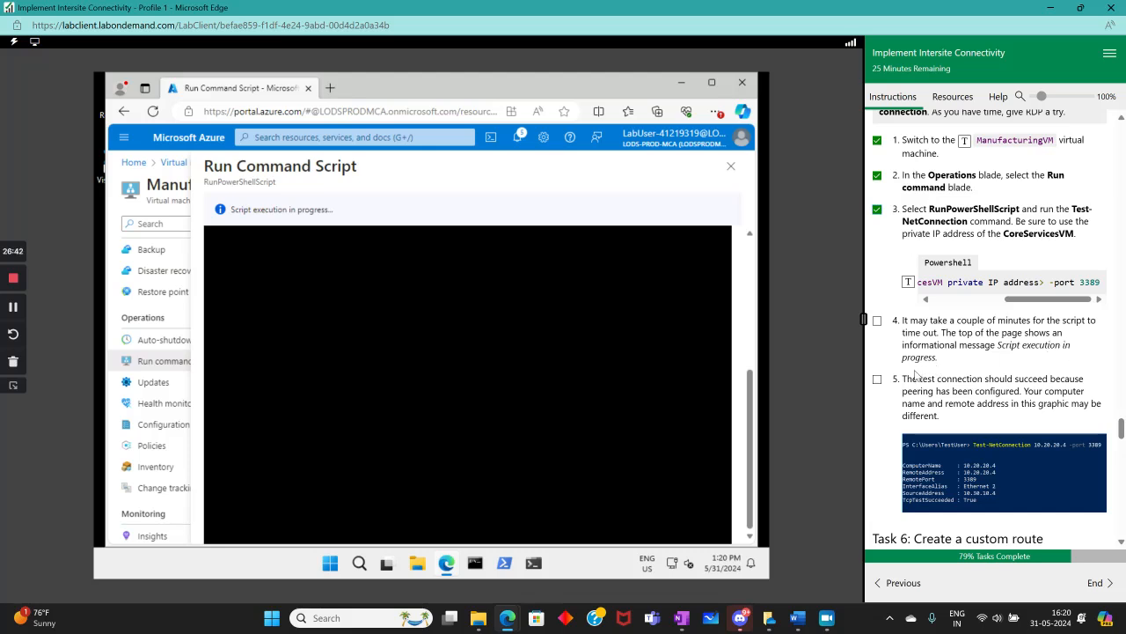
pyautogui.click(877, 321)
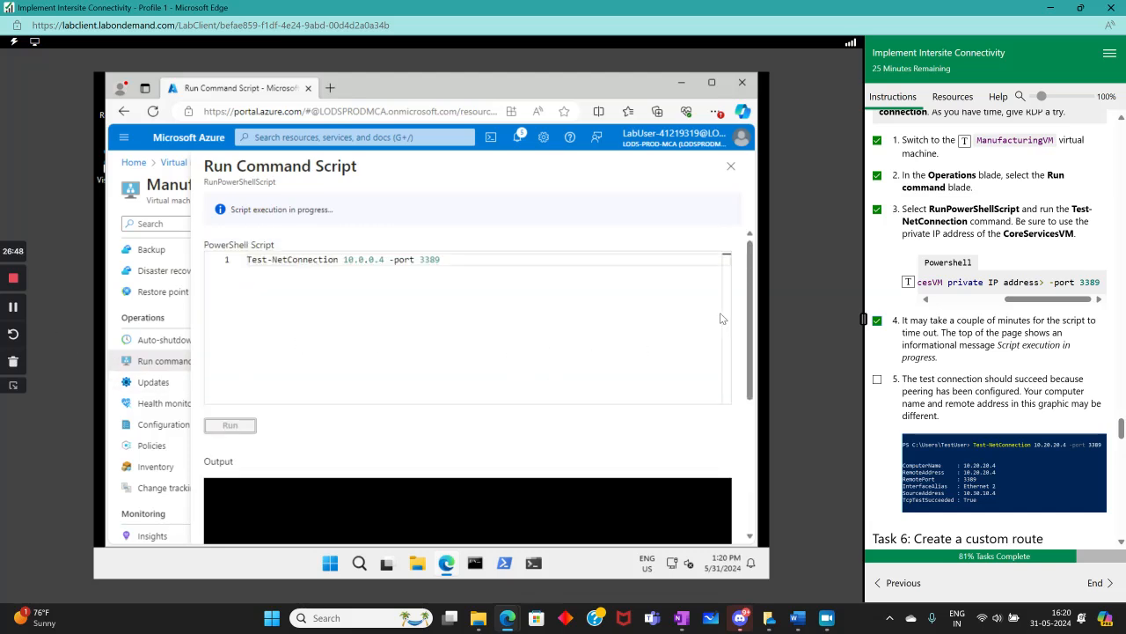
pyautogui.moveTo(749, 315); pyautogui.dragTo(750, 317)
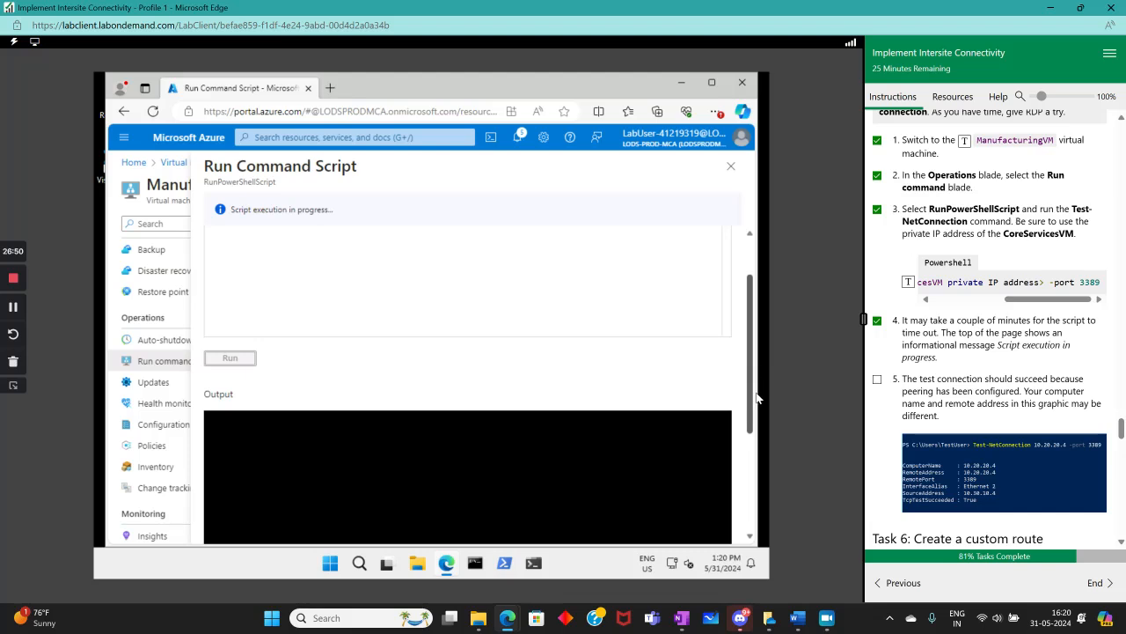
pyautogui.click(19, 305)
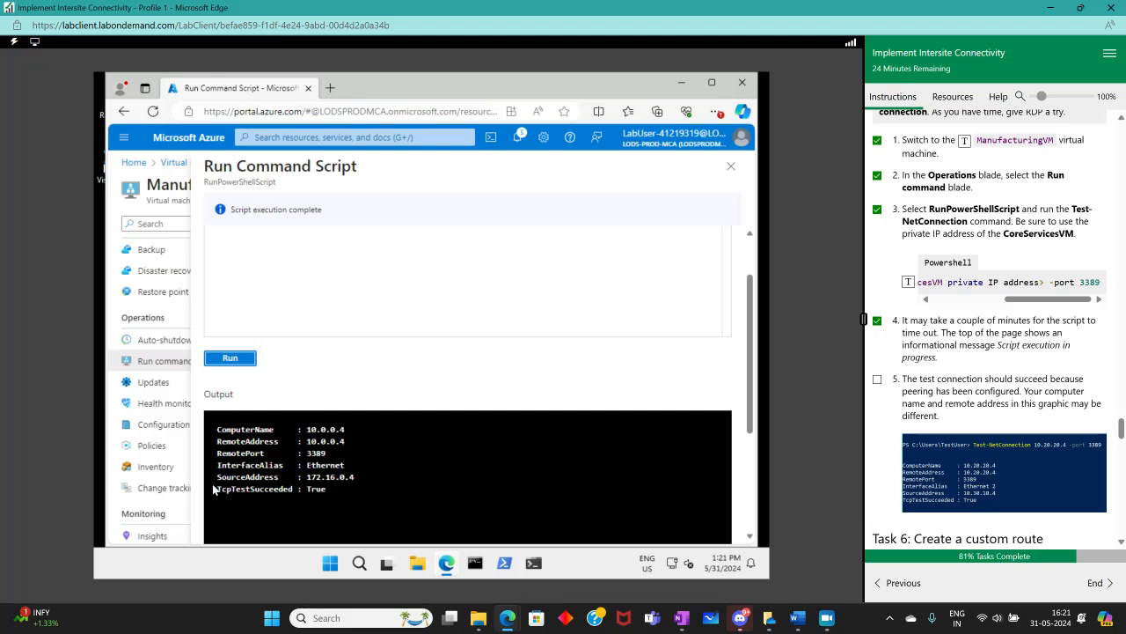
# Highlight the TcpTestSucceeded result in the script output and mark step 5 complete in the lab instructions
pyautogui.moveTo(214, 489); pyautogui.dragTo(297, 488)
pyautogui.doubleClick(315, 488)
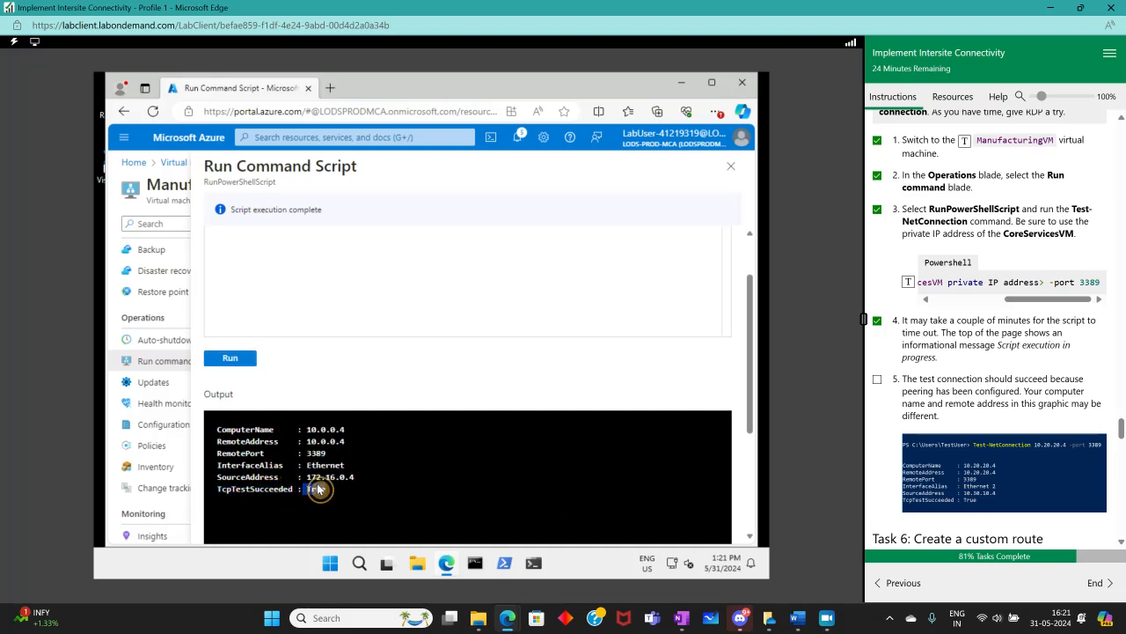
pyautogui.click(878, 379)
pyautogui.scroll(-1, 1094, 406)
pyautogui.scroll(-3, 1094, 405)
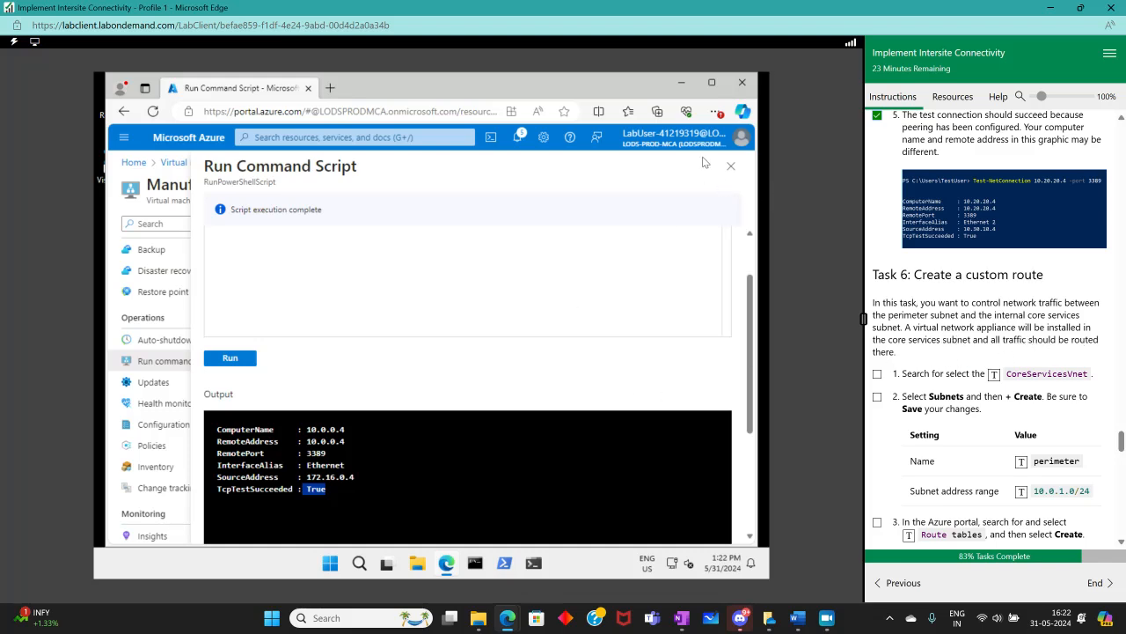
# Close the script pane, open CoreServicesVM-vnet from the portal home, and mark Task 6 step 1 complete
pyautogui.click(730, 165)
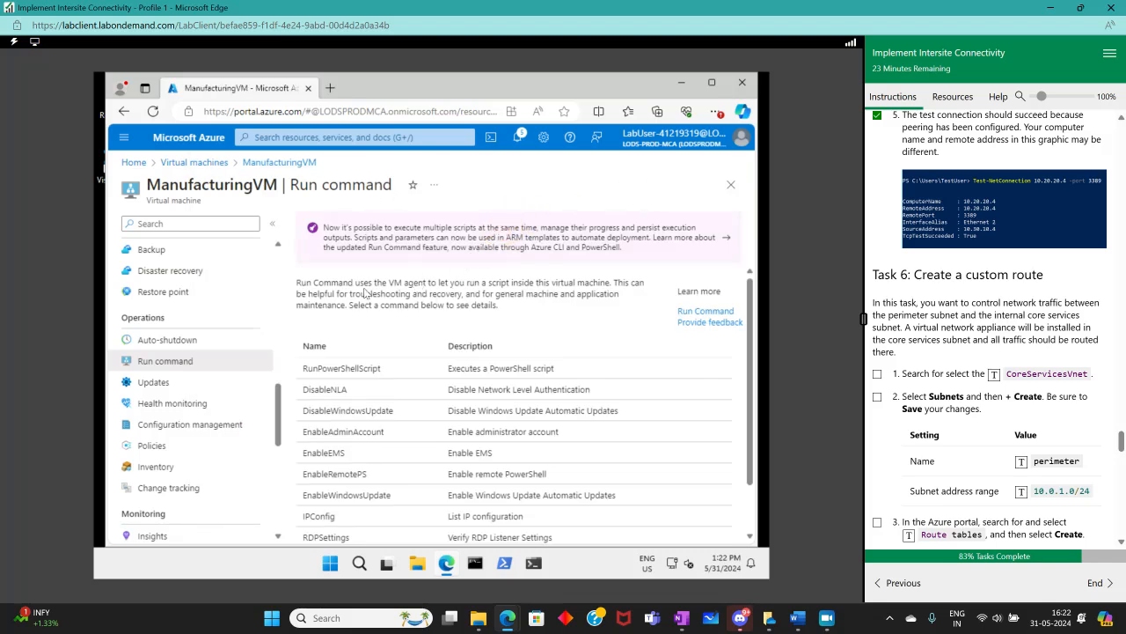
pyautogui.click(126, 163)
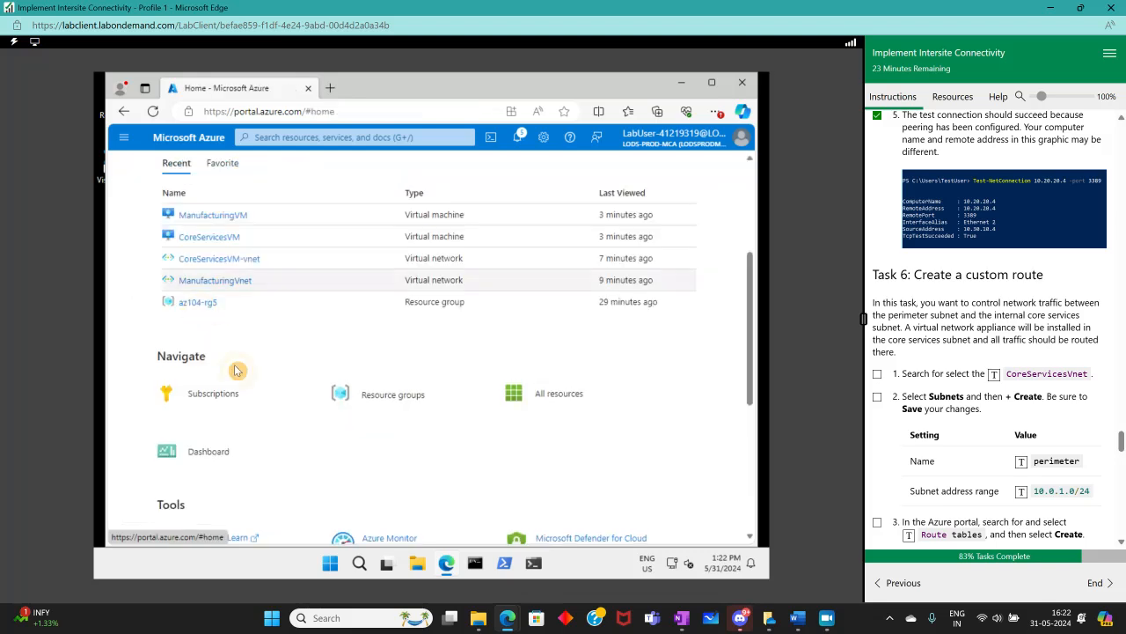
pyautogui.click(220, 259)
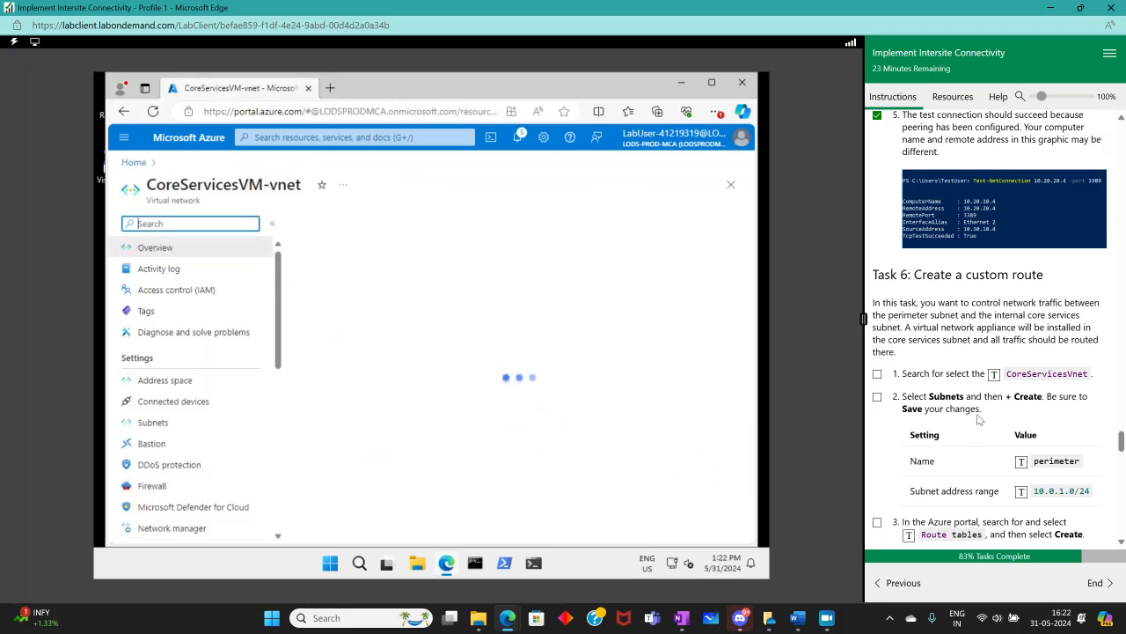
pyautogui.click(878, 374)
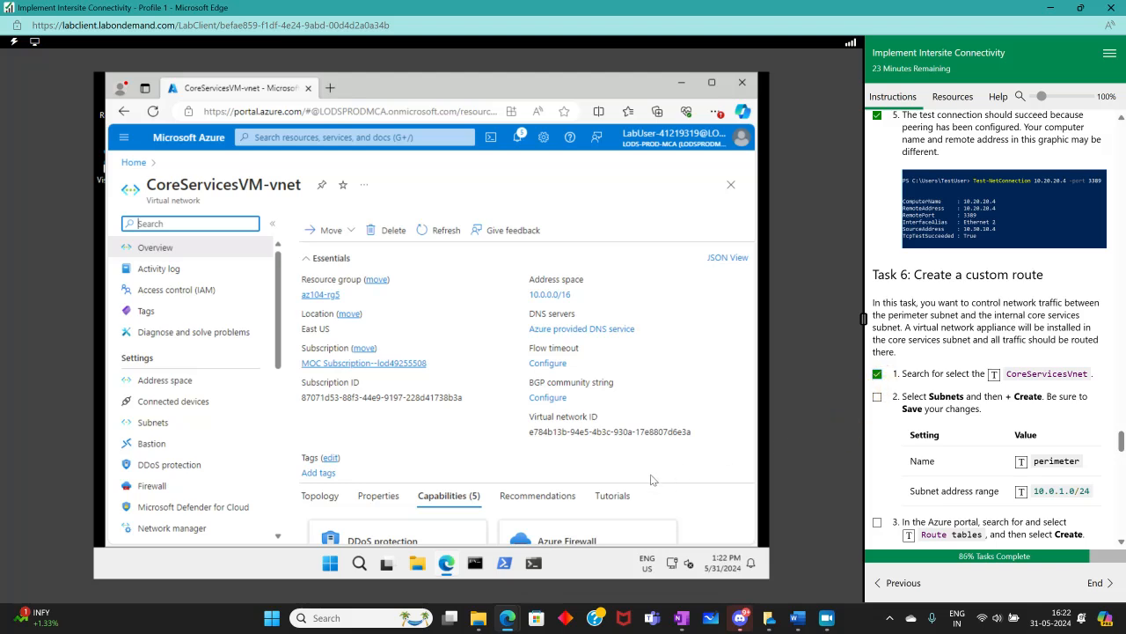
# Add a subnet named perimeter to CoreServicesVM-vnet with starting address 10.0.1.0 and a /24 size
pyautogui.click(153, 423)
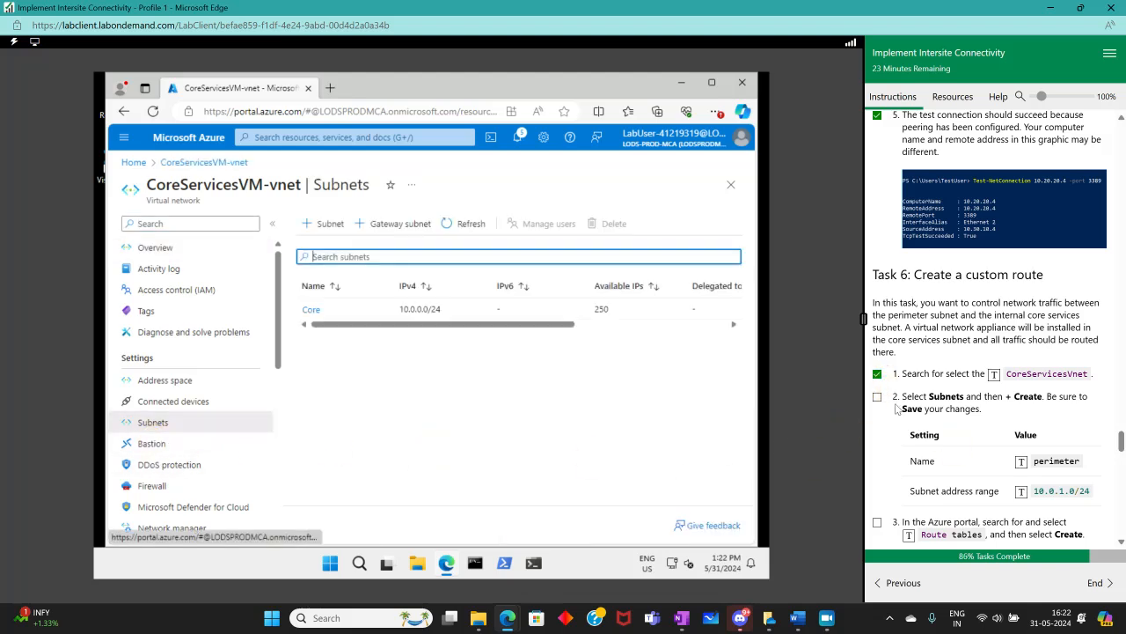
pyautogui.click(308, 223)
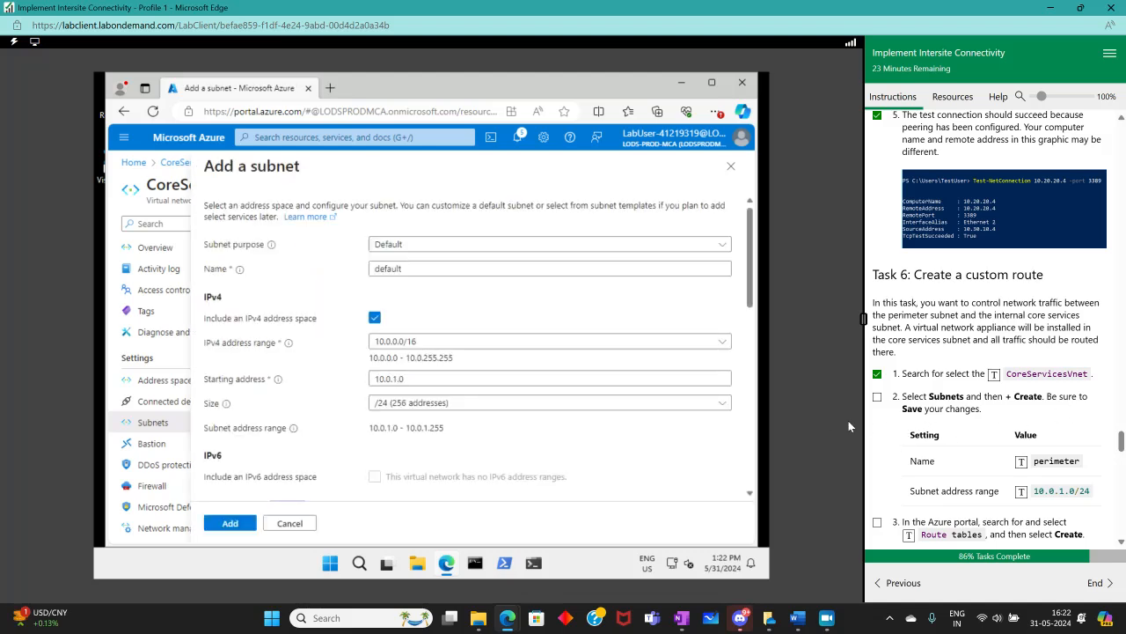
pyautogui.scroll(-3, 1036, 455)
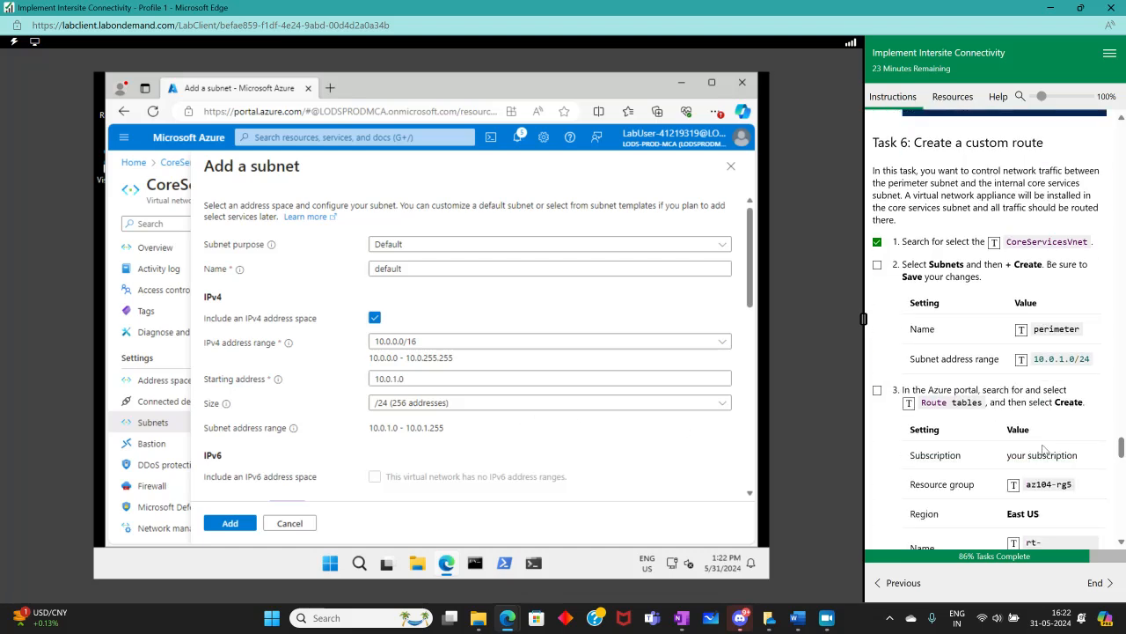
pyautogui.click(385, 268)
pyautogui.doubleClick(384, 268)
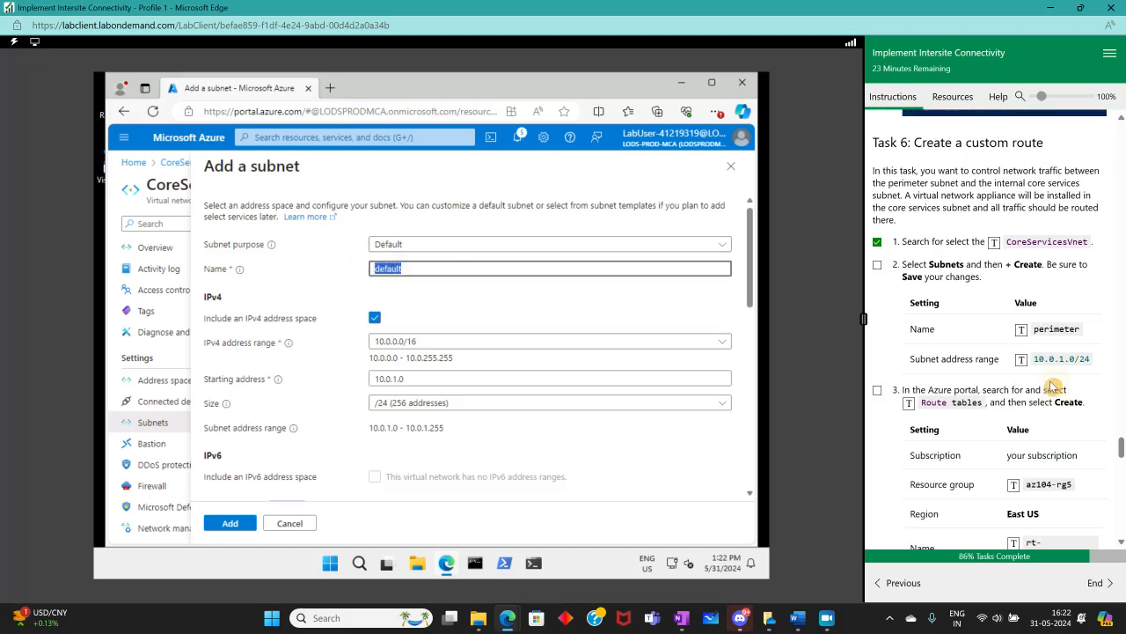
pyautogui.click(1021, 330)
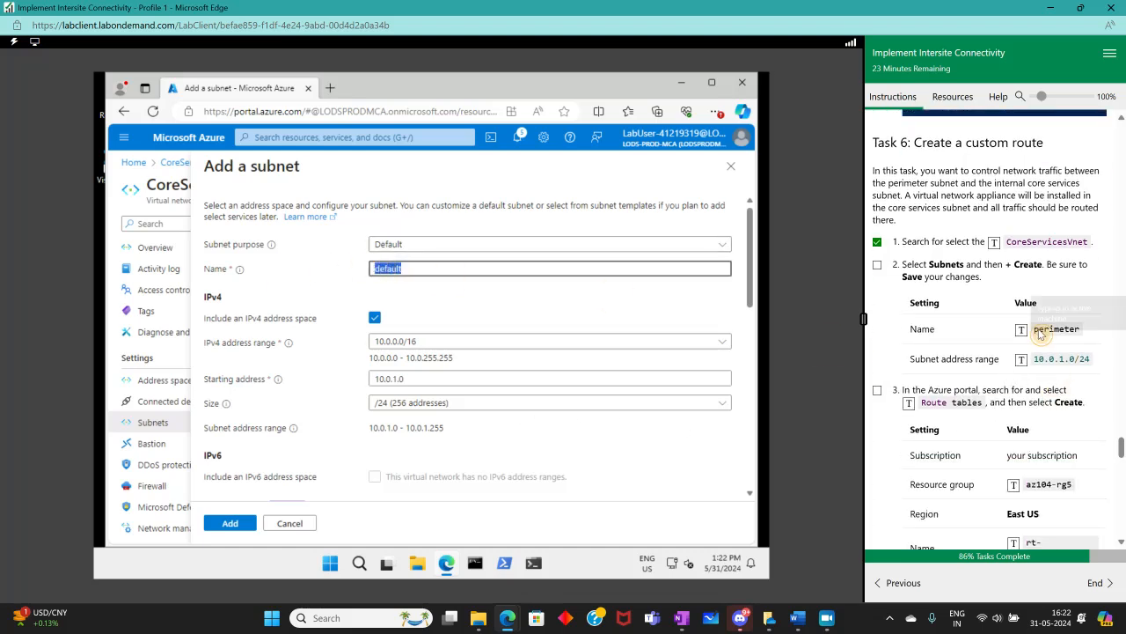
pyautogui.click(447, 346)
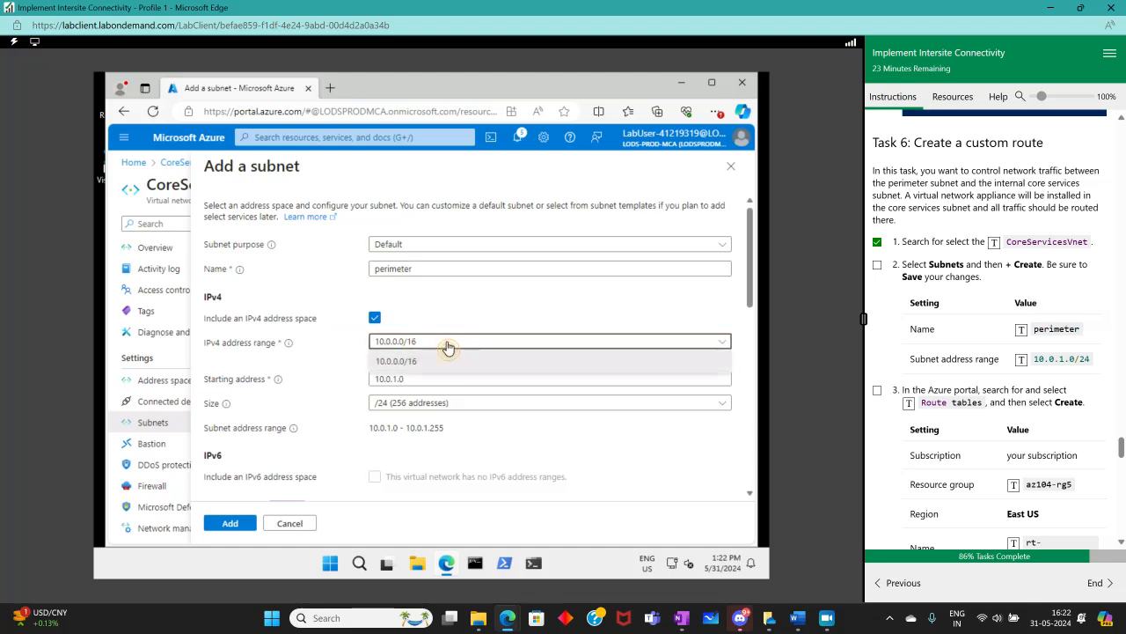
pyautogui.click(447, 346)
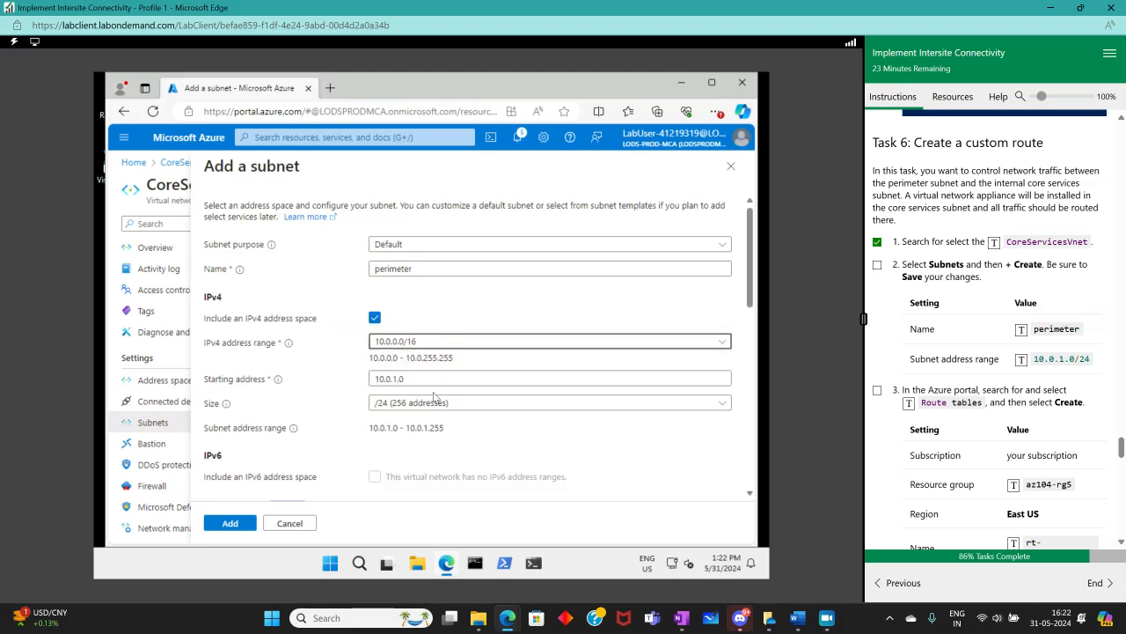
pyautogui.moveTo(409, 379); pyautogui.dragTo(326, 382)
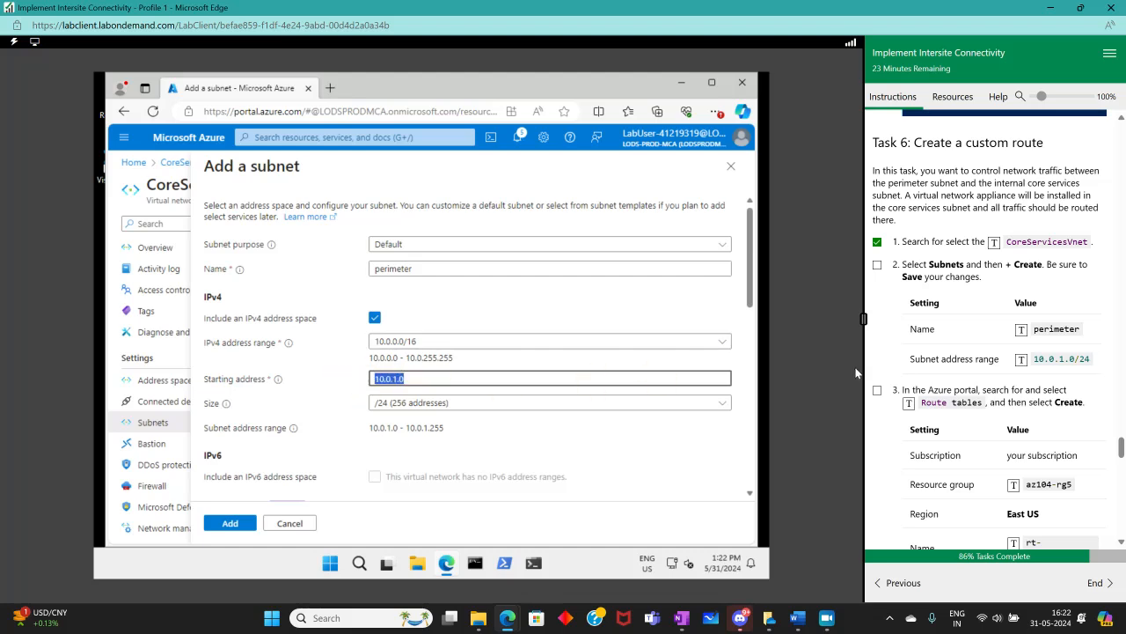
pyautogui.click(723, 346)
pyautogui.click(686, 356)
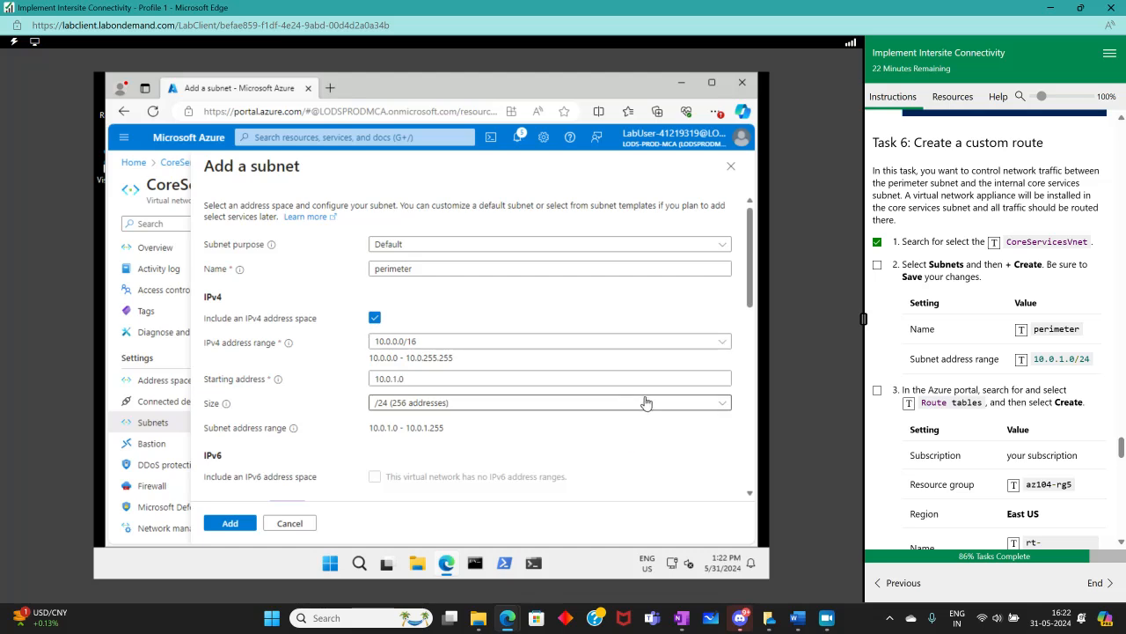
pyautogui.click(714, 374)
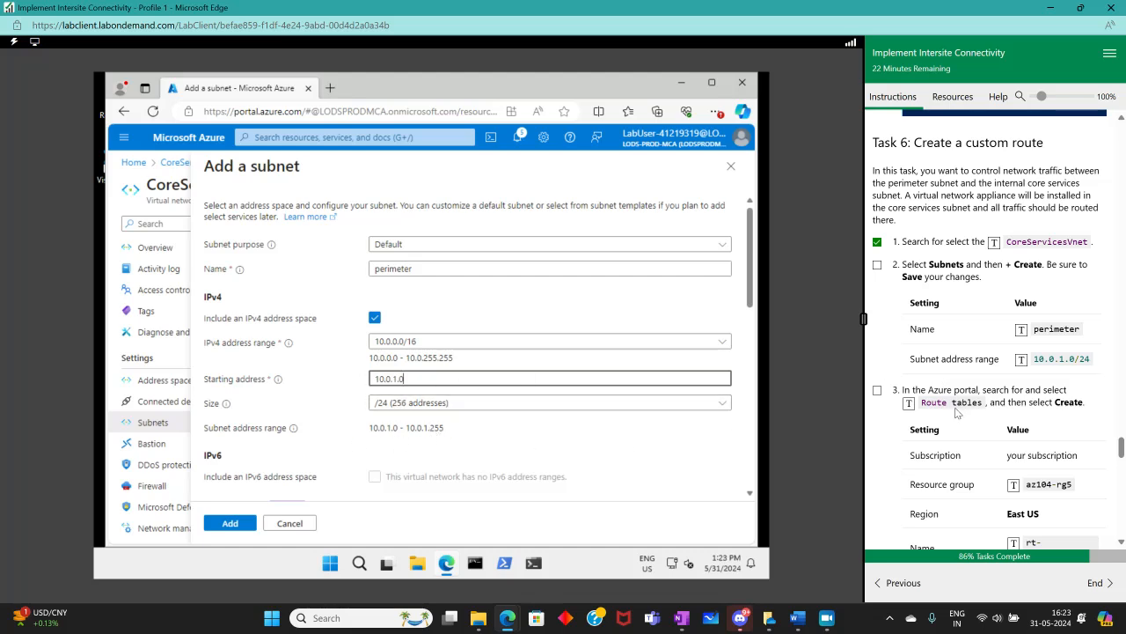
pyautogui.scroll(-1, 957, 412)
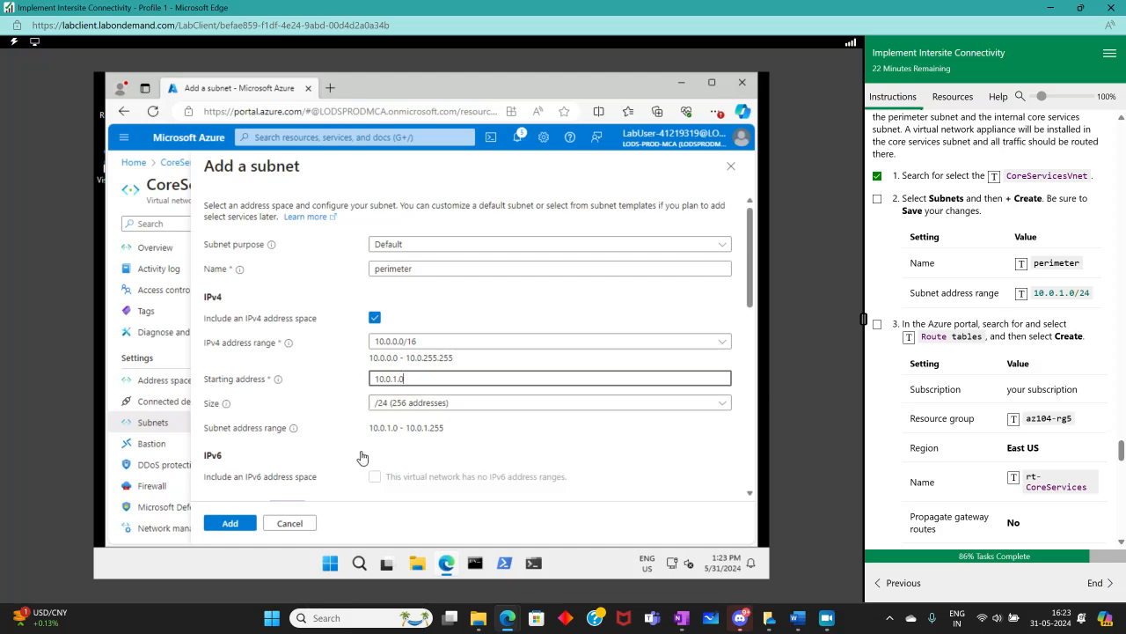
pyautogui.click(234, 525)
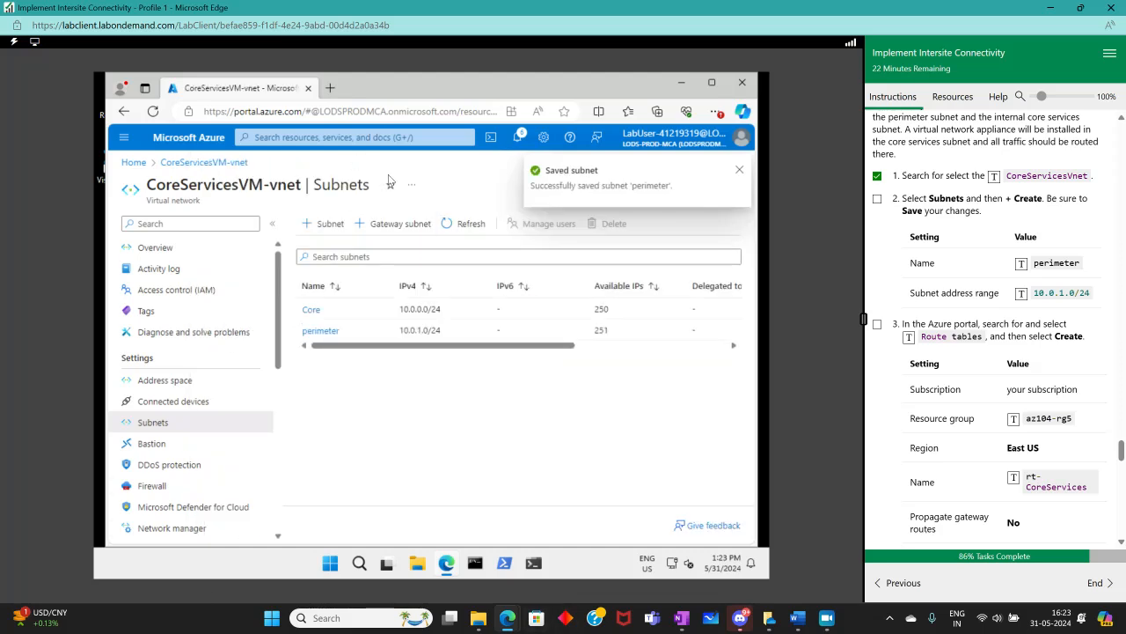
# Search for Route tables and start creating a new route table
pyautogui.click(298, 138)
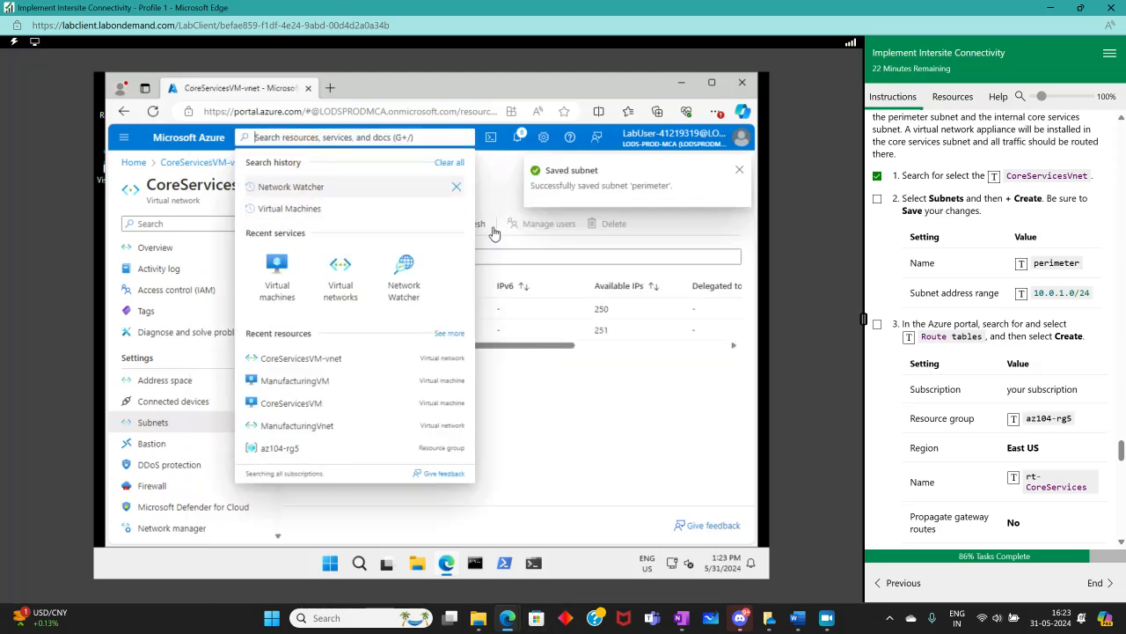
pyautogui.click(909, 337)
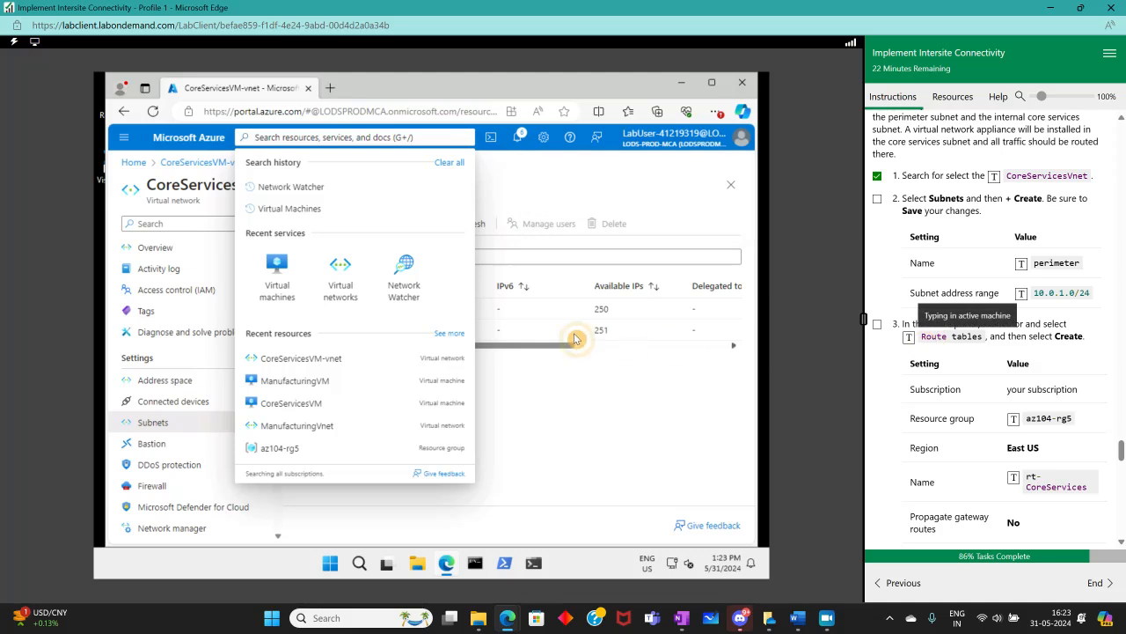
pyautogui.click(279, 224)
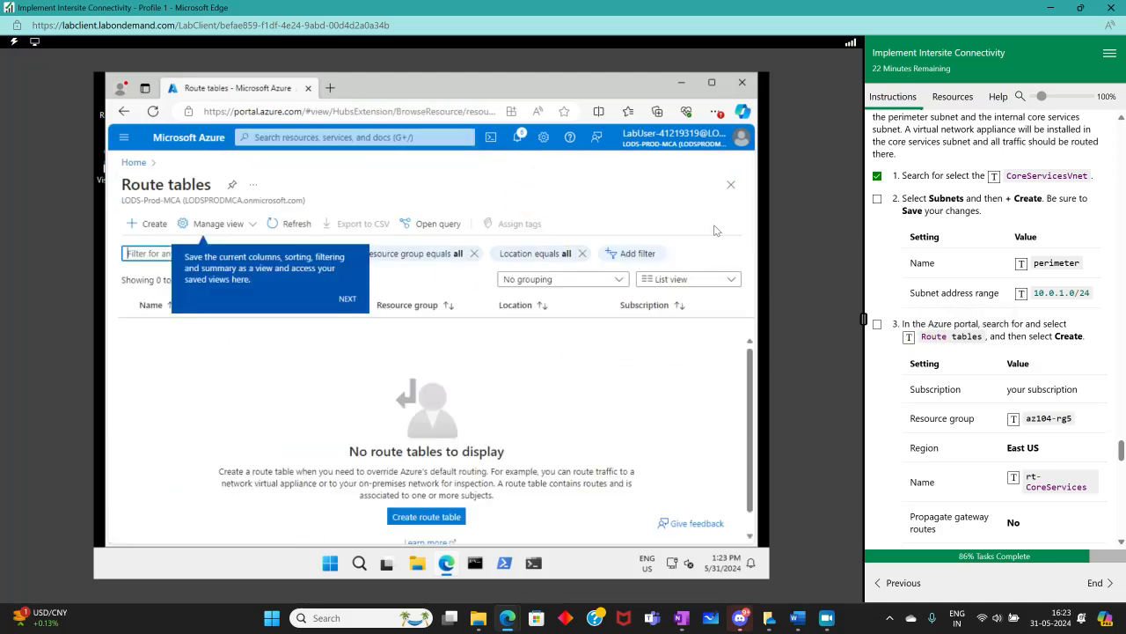
pyautogui.click(131, 228)
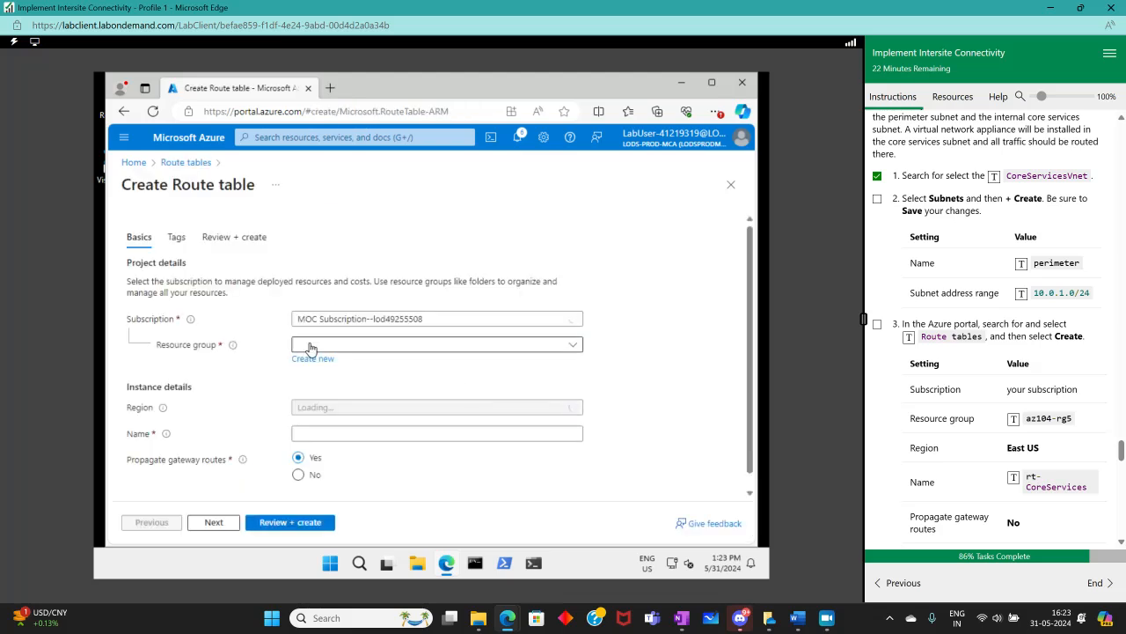
# Fill in the route table basics: resource group az104-rg5, name rt-CoreServices, and propagate gateway routes set to No
pyautogui.click(317, 345)
pyautogui.click(317, 389)
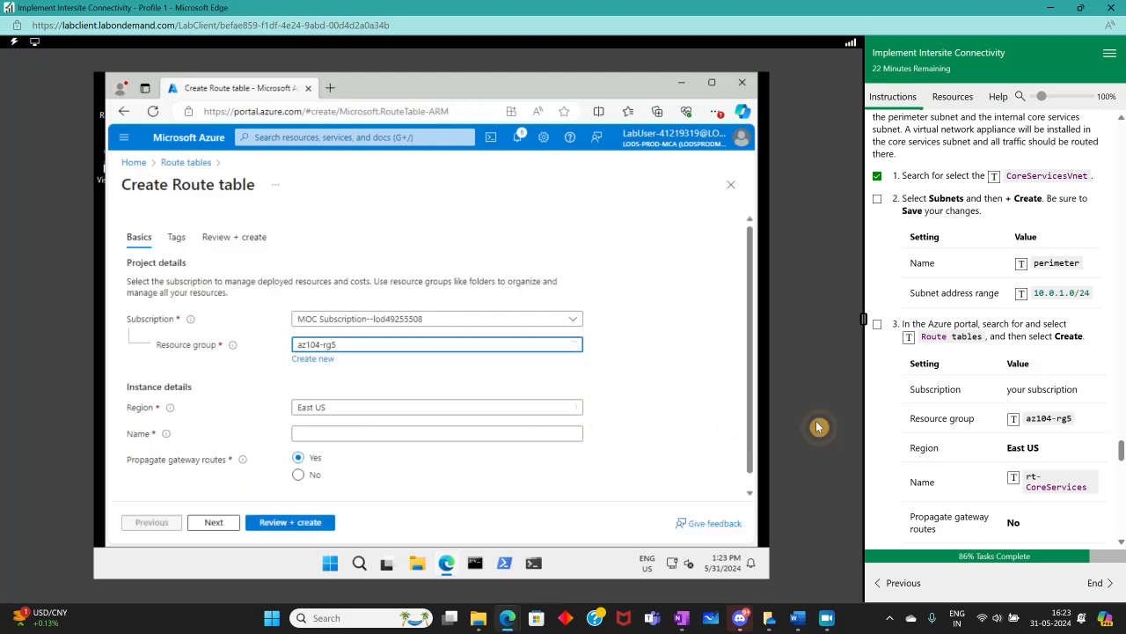
pyautogui.scroll(-3, 995, 352)
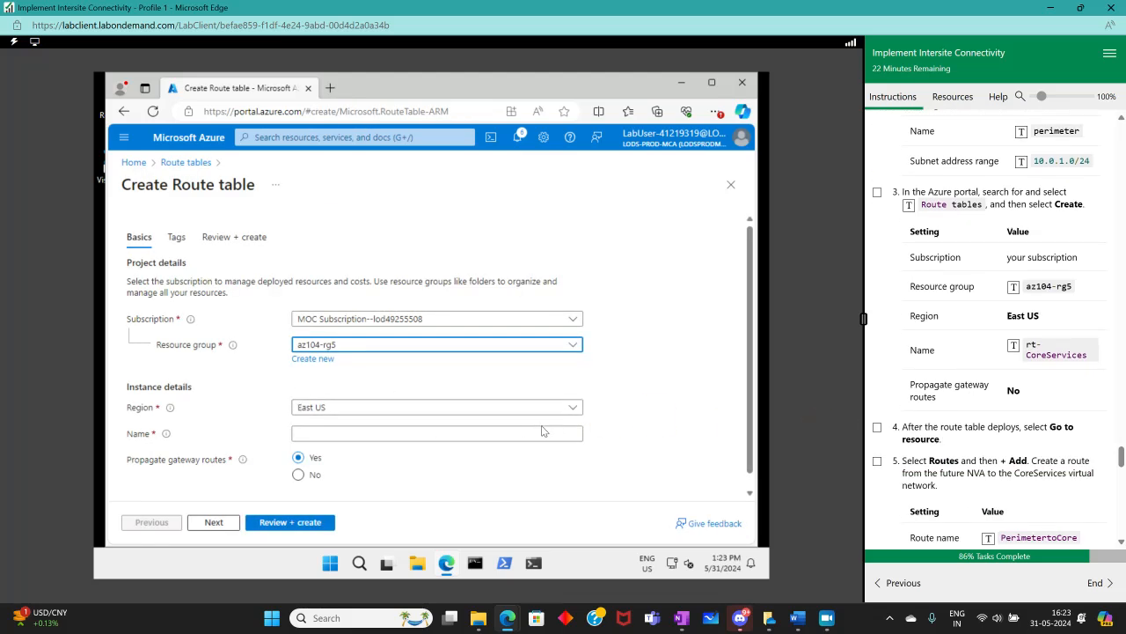
pyautogui.click(506, 432)
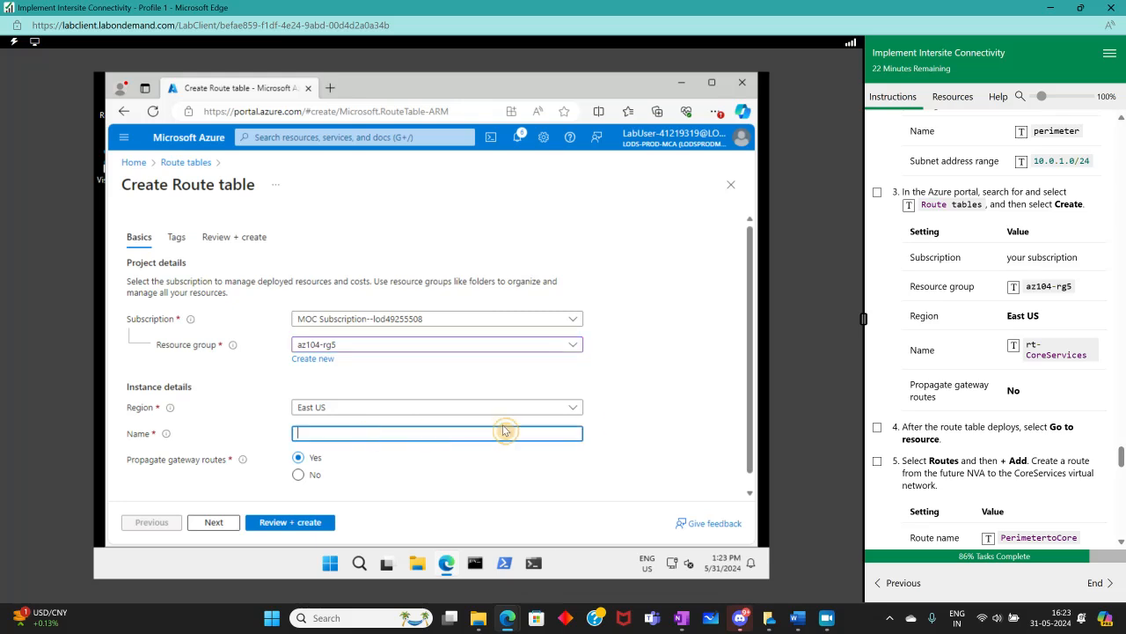
pyautogui.click(1011, 367)
pyautogui.scroll(-1, 409, 458)
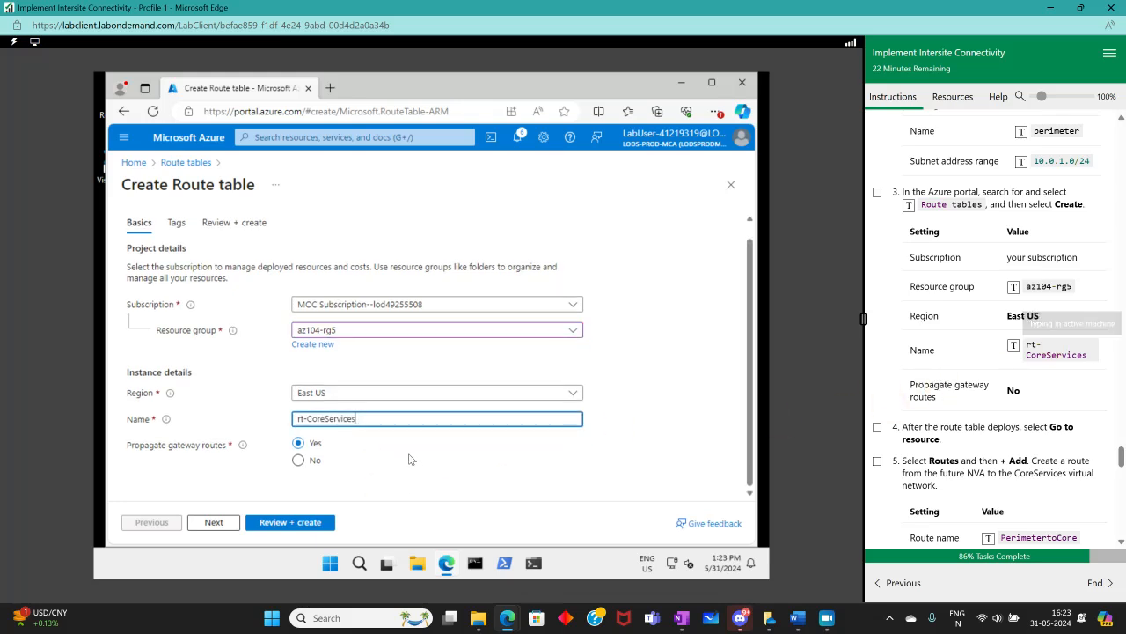
pyautogui.click(298, 460)
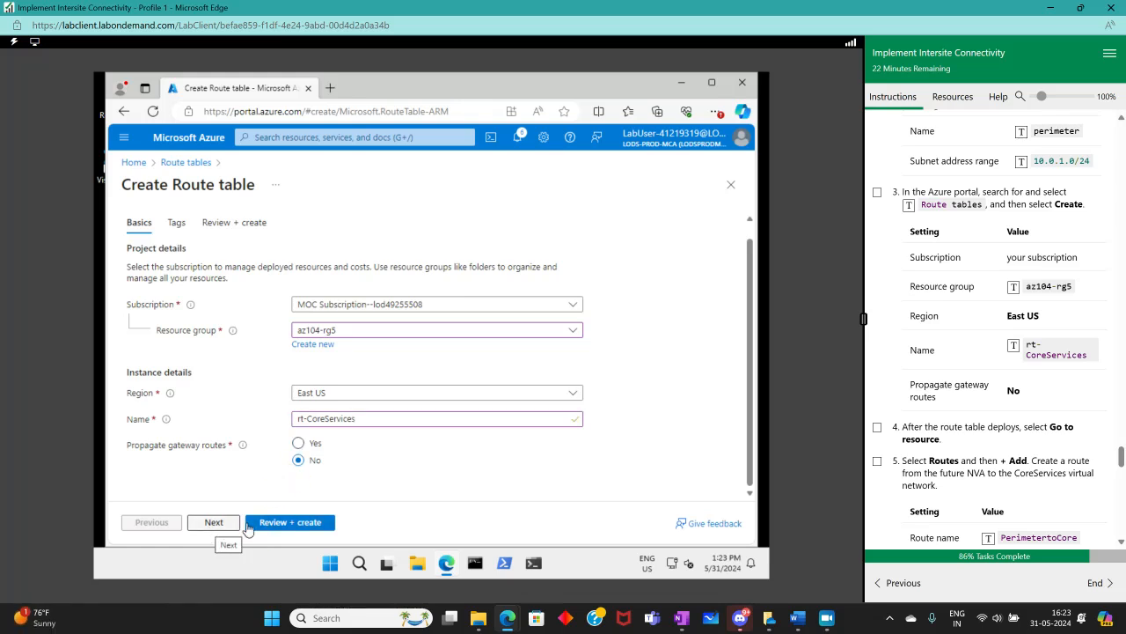
# Review and create the route table, and mark step 3 complete in the lab instructions
pyautogui.click(250, 525)
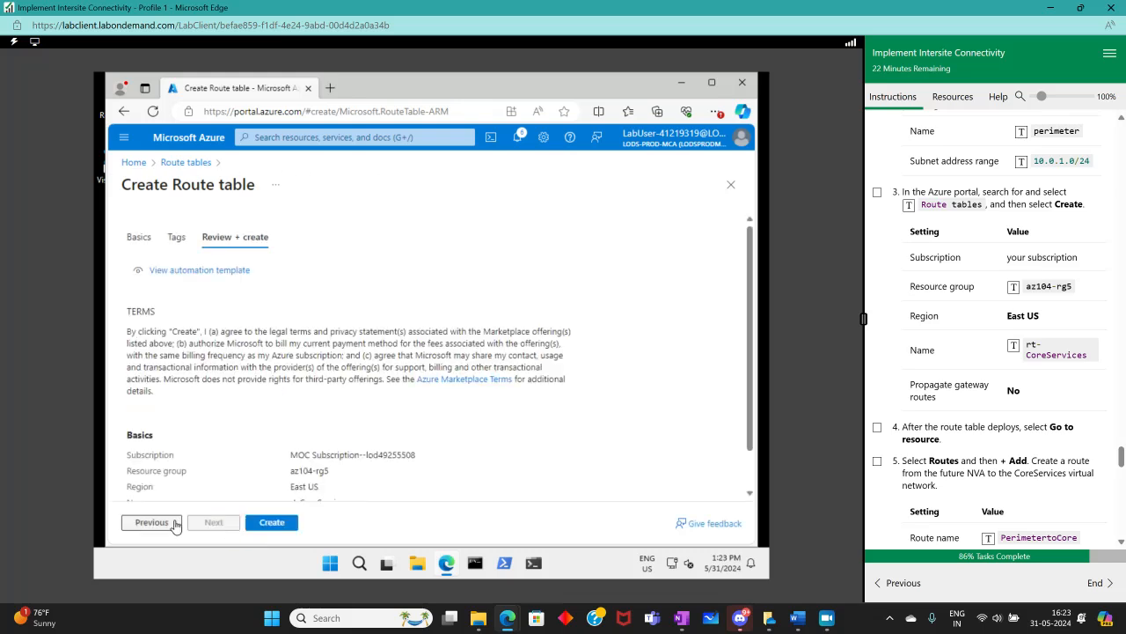
pyautogui.click(289, 524)
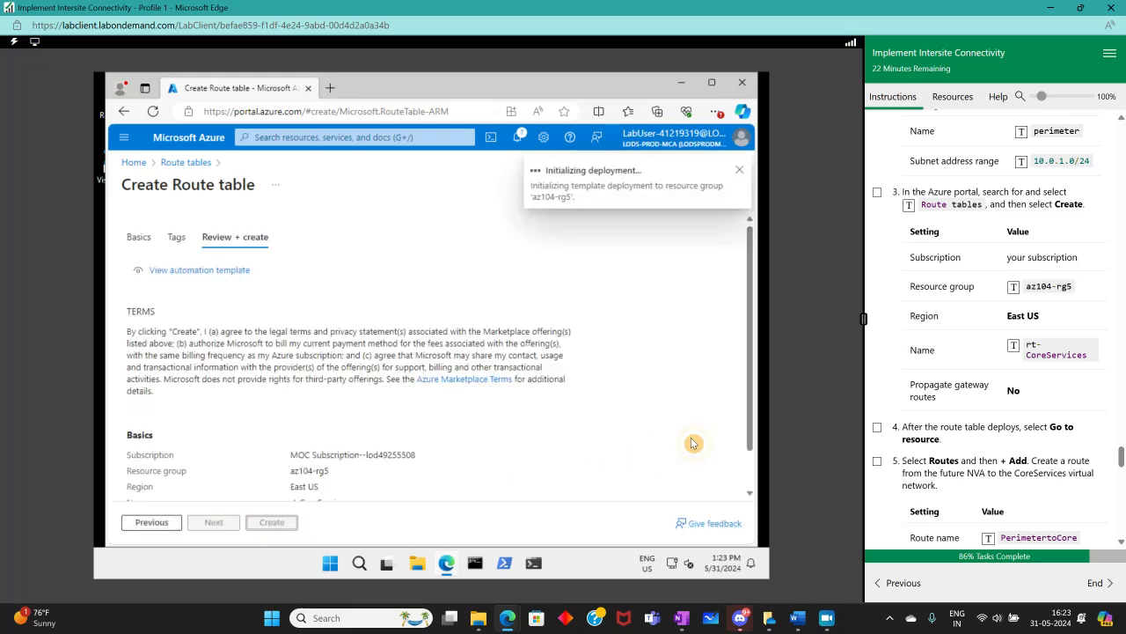
pyautogui.click(877, 427)
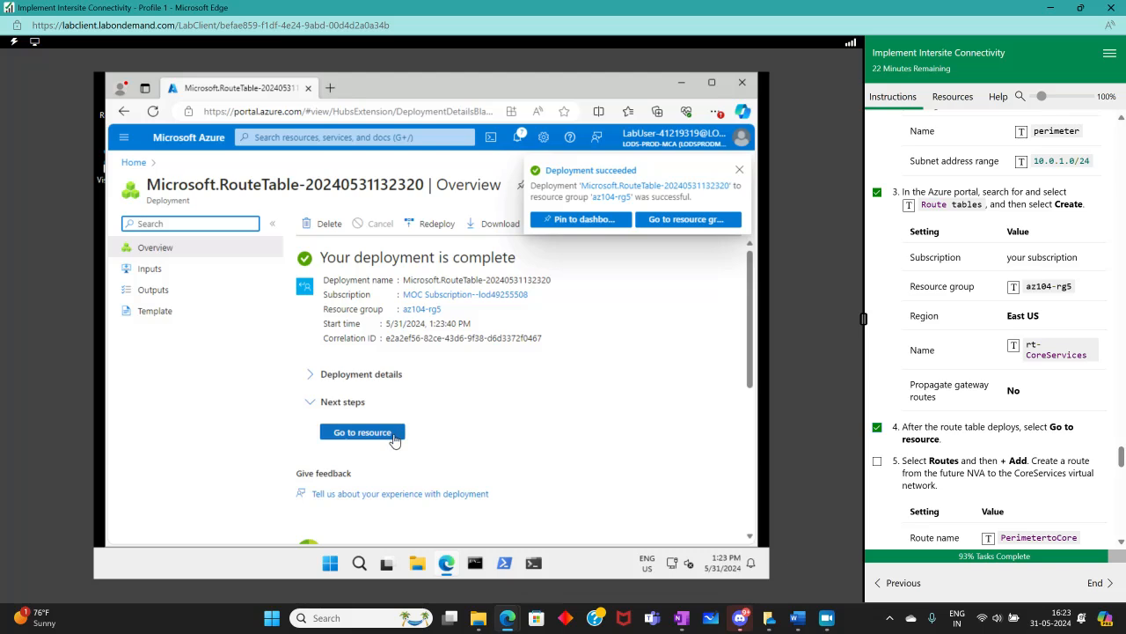
# Open the deployed rt-CoreServices route table and start adding a new route
pyautogui.click(392, 436)
pyautogui.scroll(-1, 912, 451)
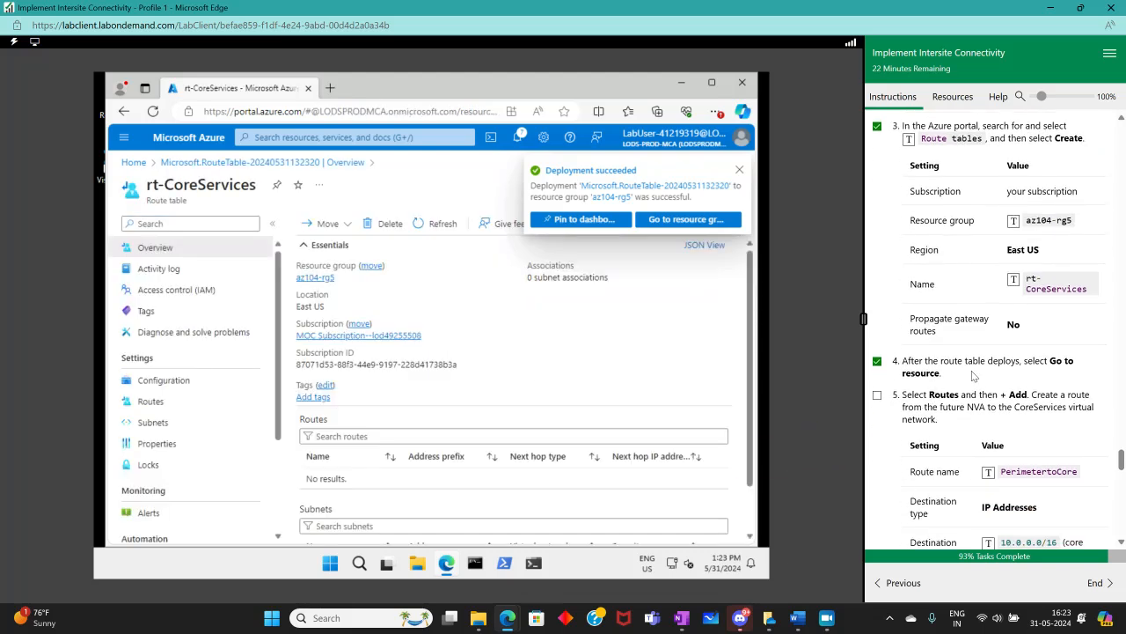
pyautogui.scroll(-2, 974, 376)
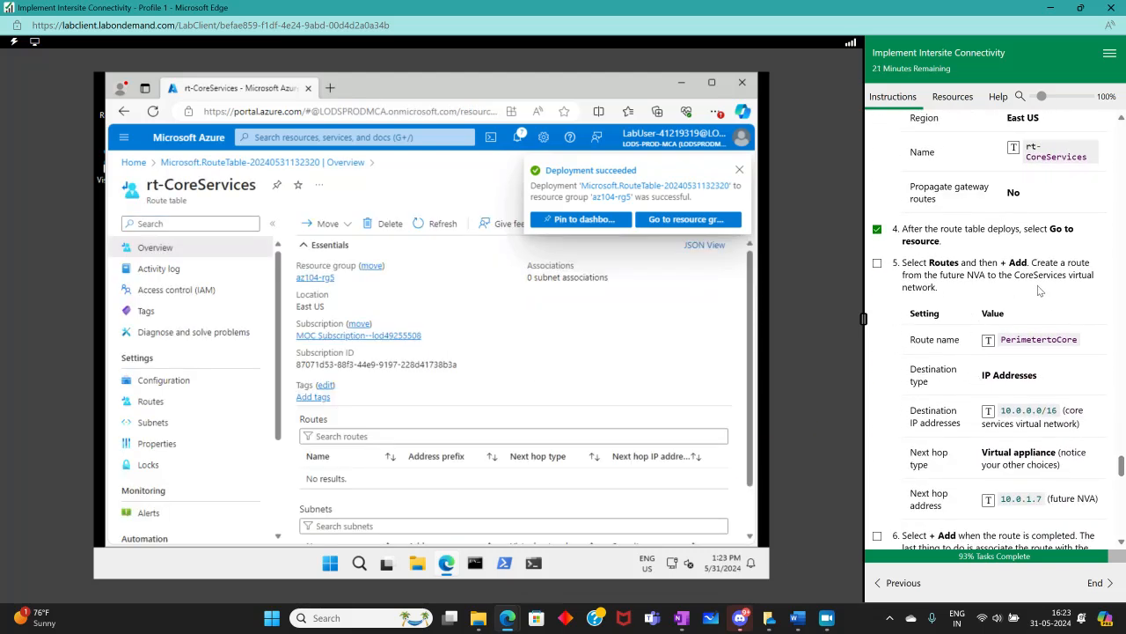
pyautogui.click(180, 401)
pyautogui.click(319, 223)
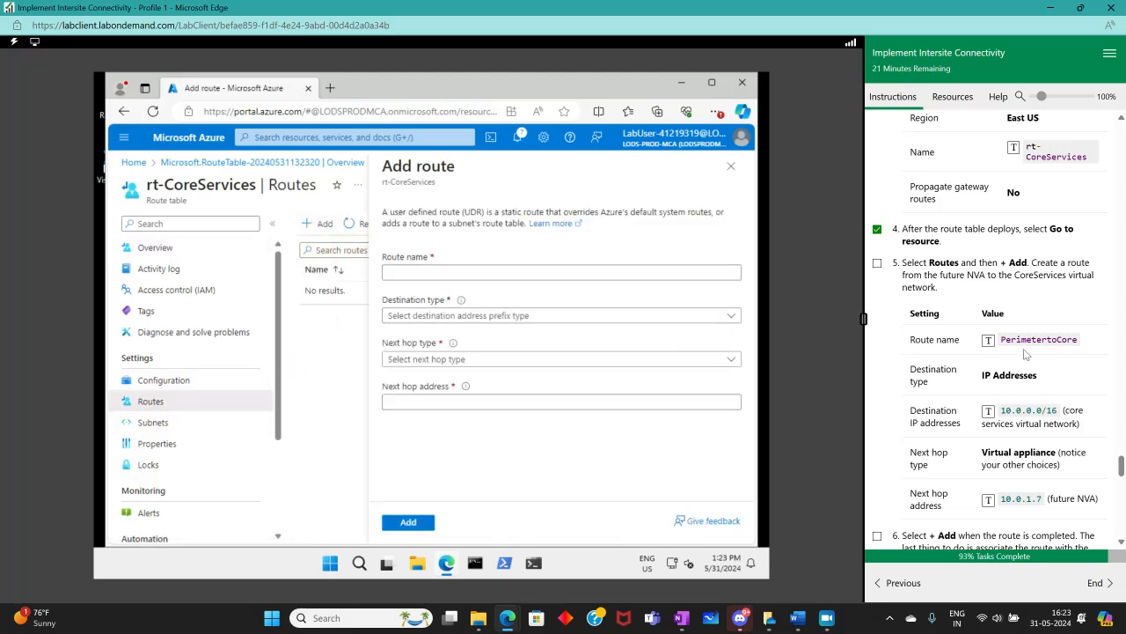
# Name the route PerimetertoCore with destination type IP Addresses and destination range 10.0.0.0/16
pyautogui.click(397, 269)
pyautogui.click(990, 356)
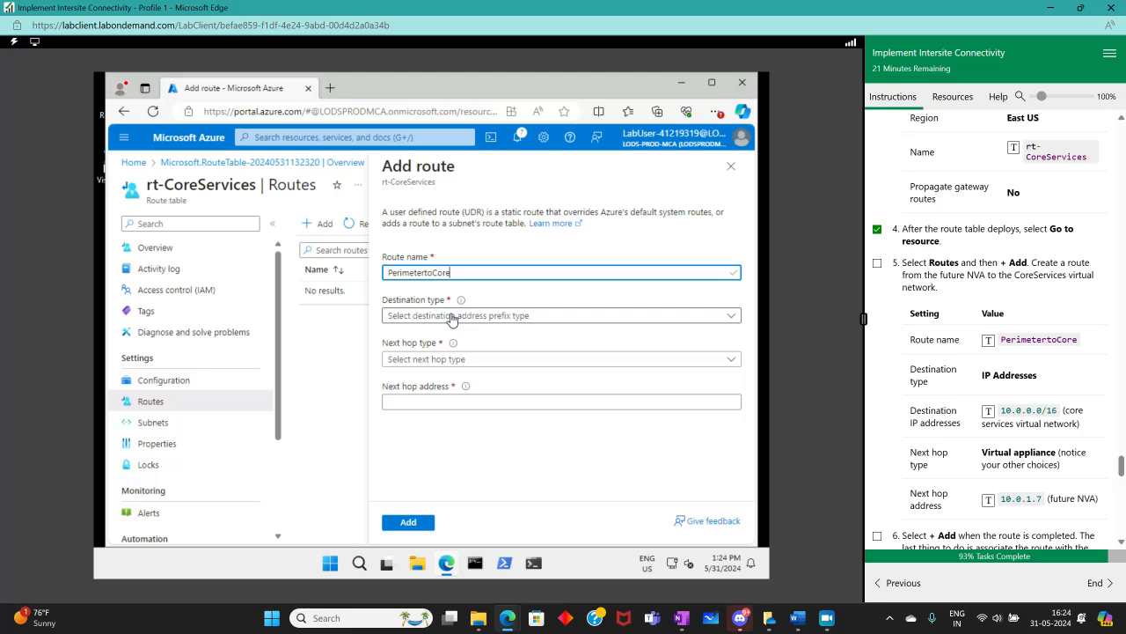
pyautogui.click(452, 318)
pyautogui.click(433, 329)
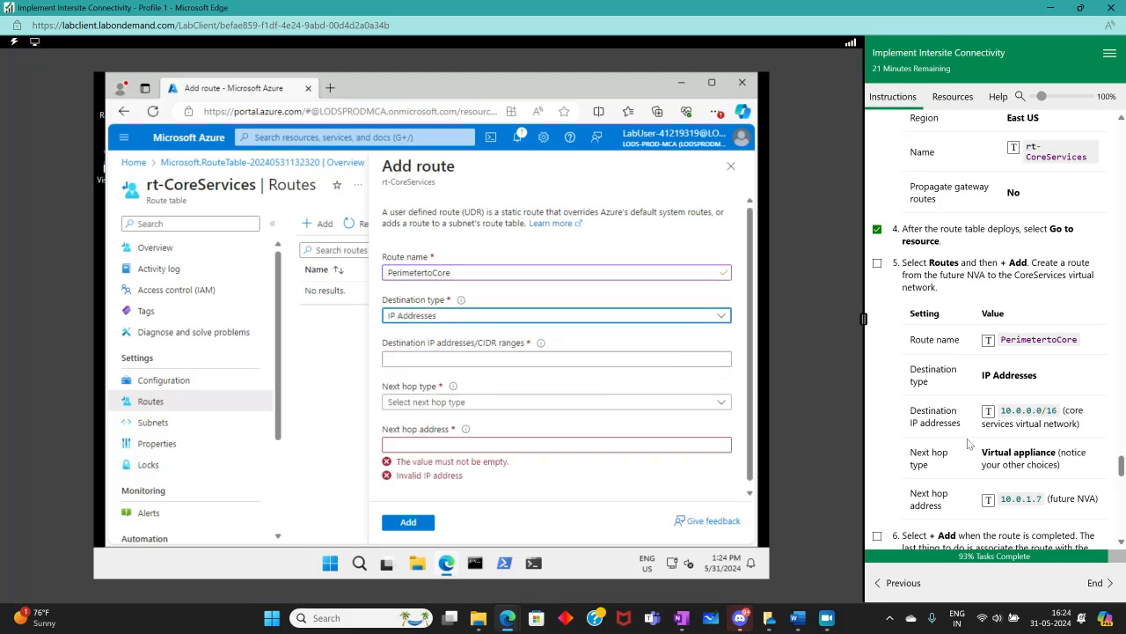
pyautogui.click(449, 361)
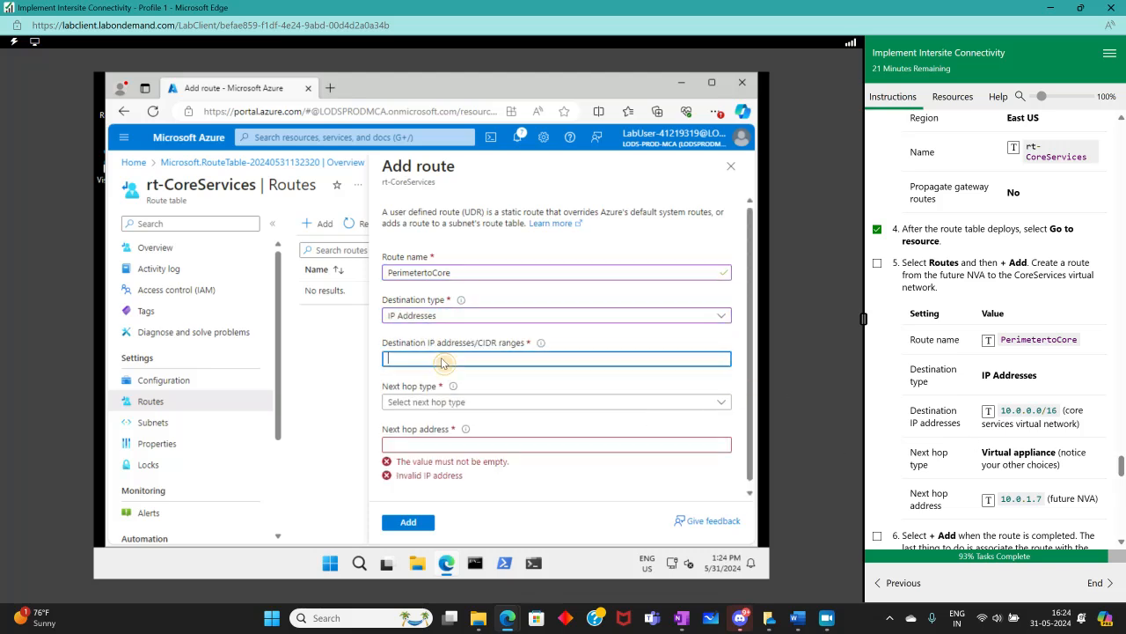
pyautogui.click(987, 411)
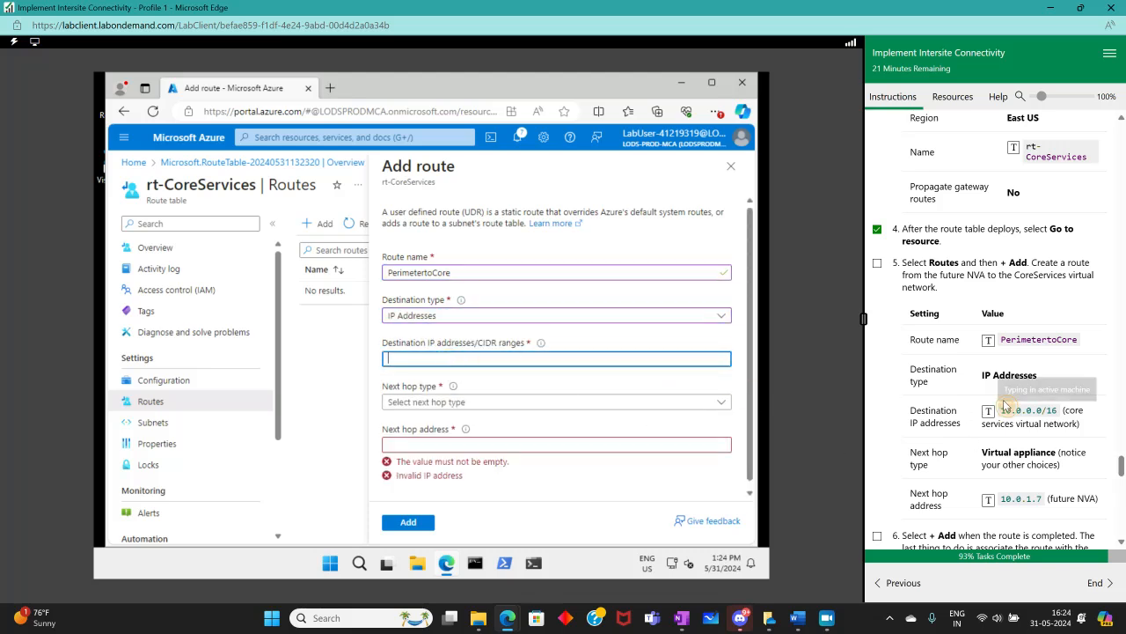
# Add the route with next hop type Virtual appliance at 10.0.1.7, and mark step 6 complete
pyautogui.click(529, 405)
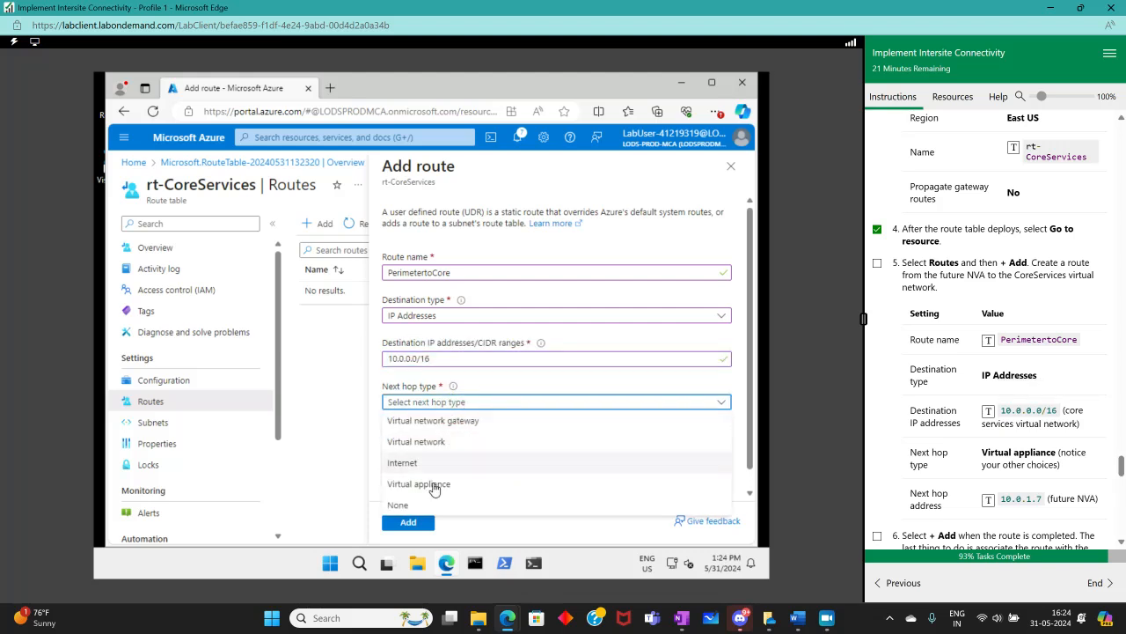
pyautogui.click(434, 486)
pyautogui.scroll(-1, 548, 441)
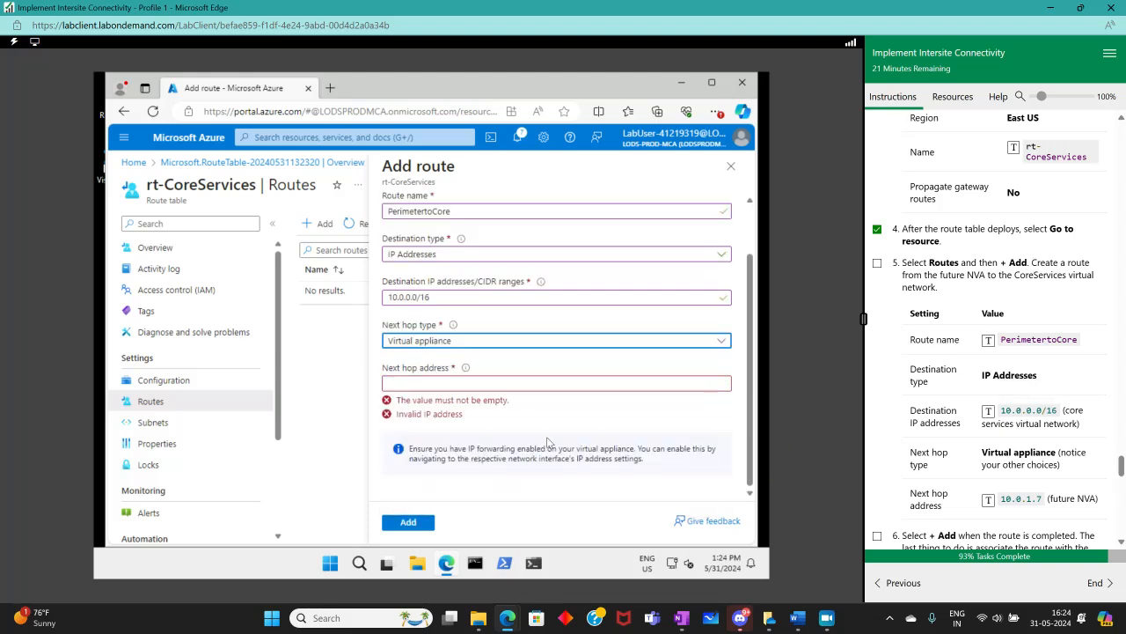
pyautogui.click(570, 383)
pyautogui.click(1026, 498)
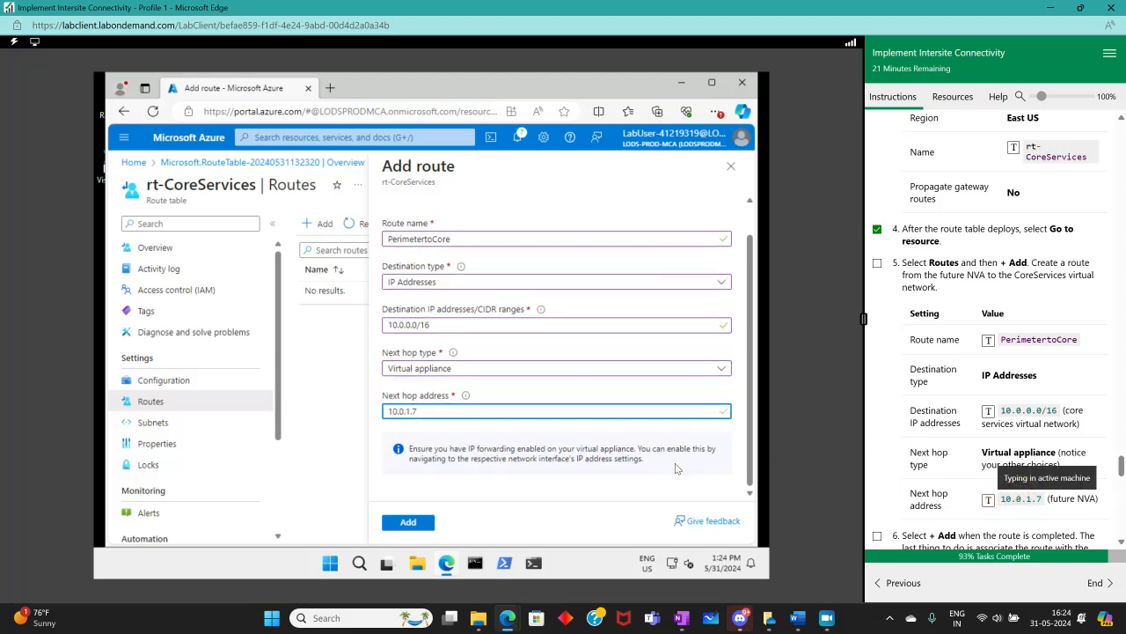
pyautogui.scroll(-3, 1108, 524)
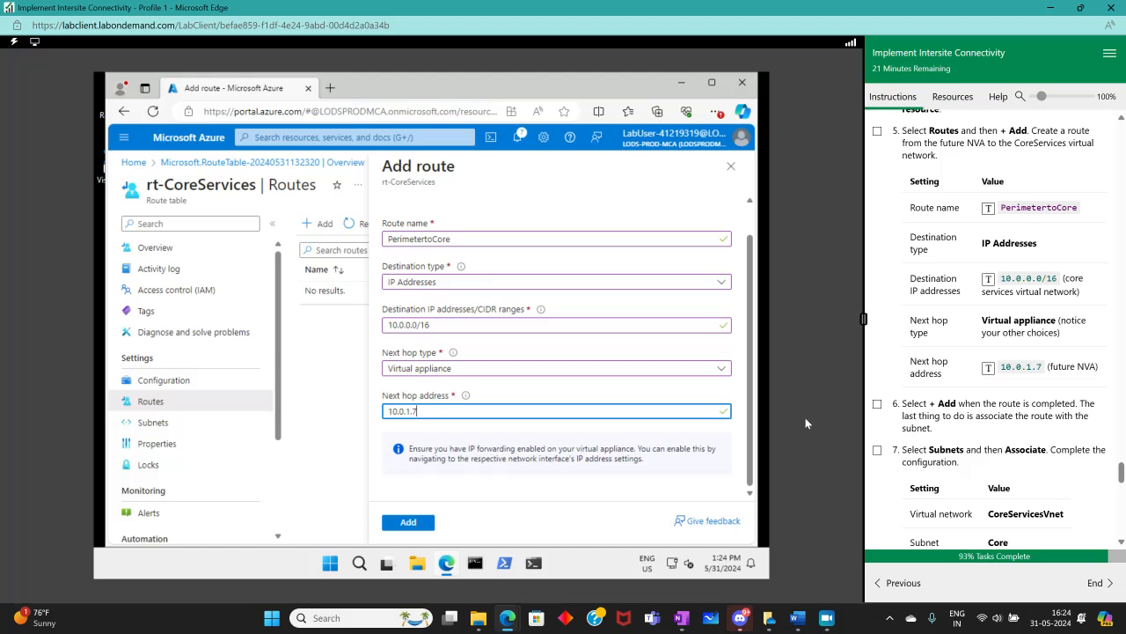
pyautogui.click(414, 524)
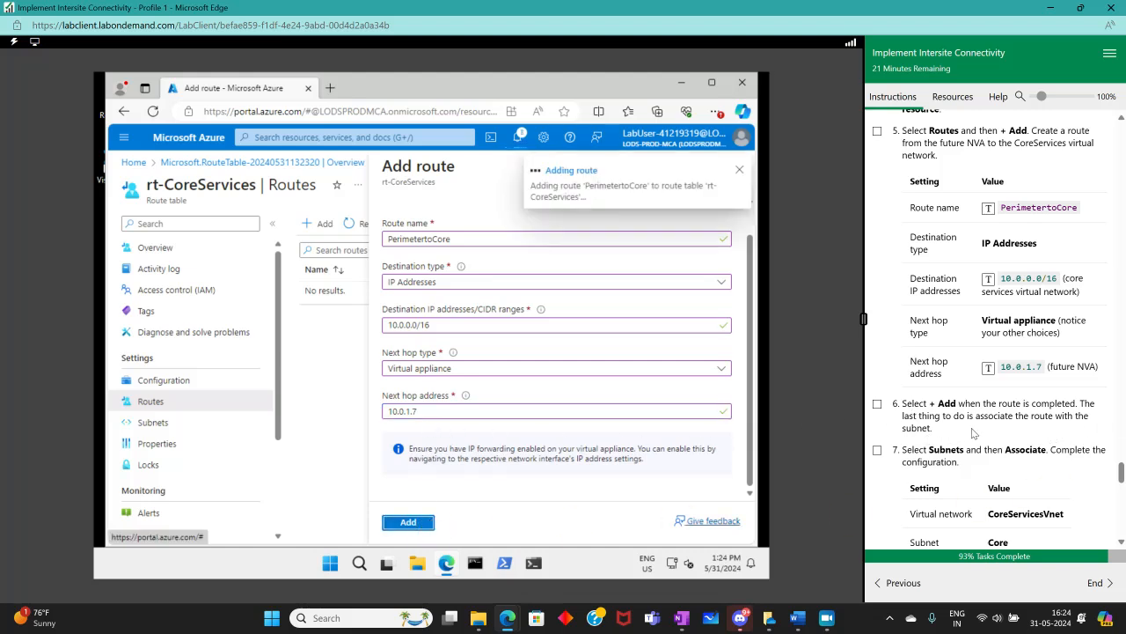
pyautogui.click(877, 403)
pyautogui.scroll(-3, 995, 406)
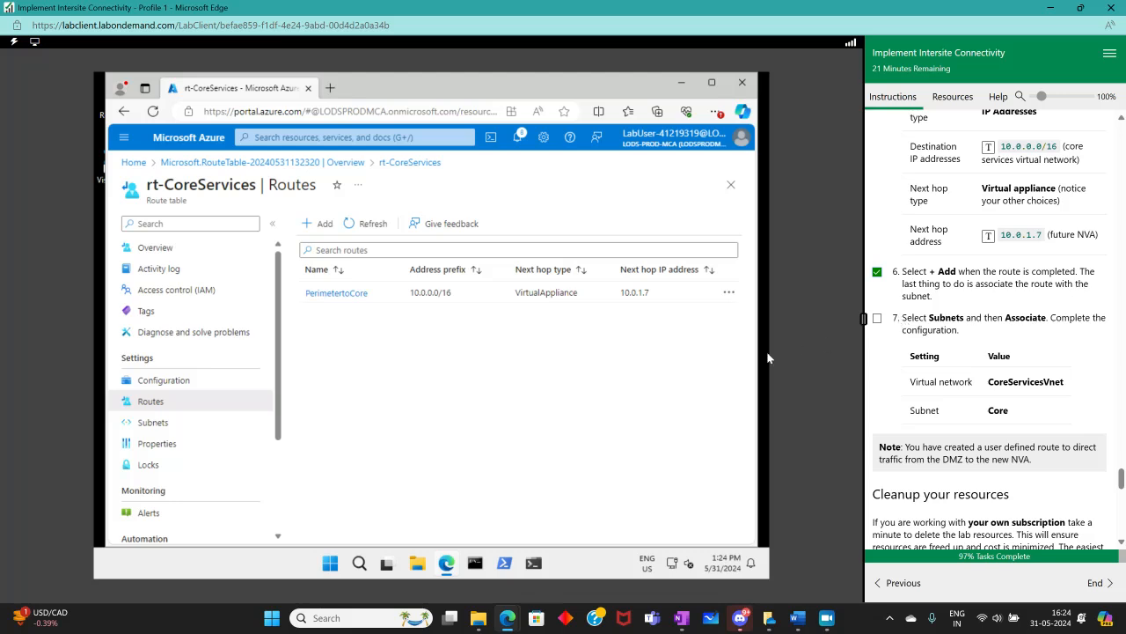
# Associate the route table with the Core subnet of CoreServicesVM-vnet
pyautogui.click(181, 423)
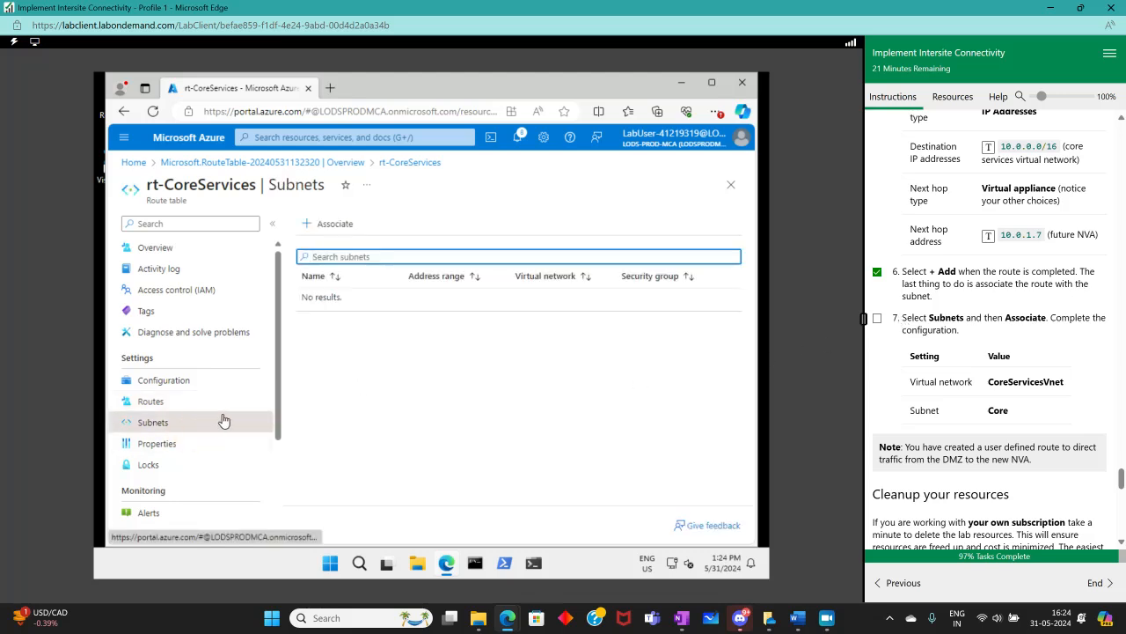
pyautogui.click(336, 231)
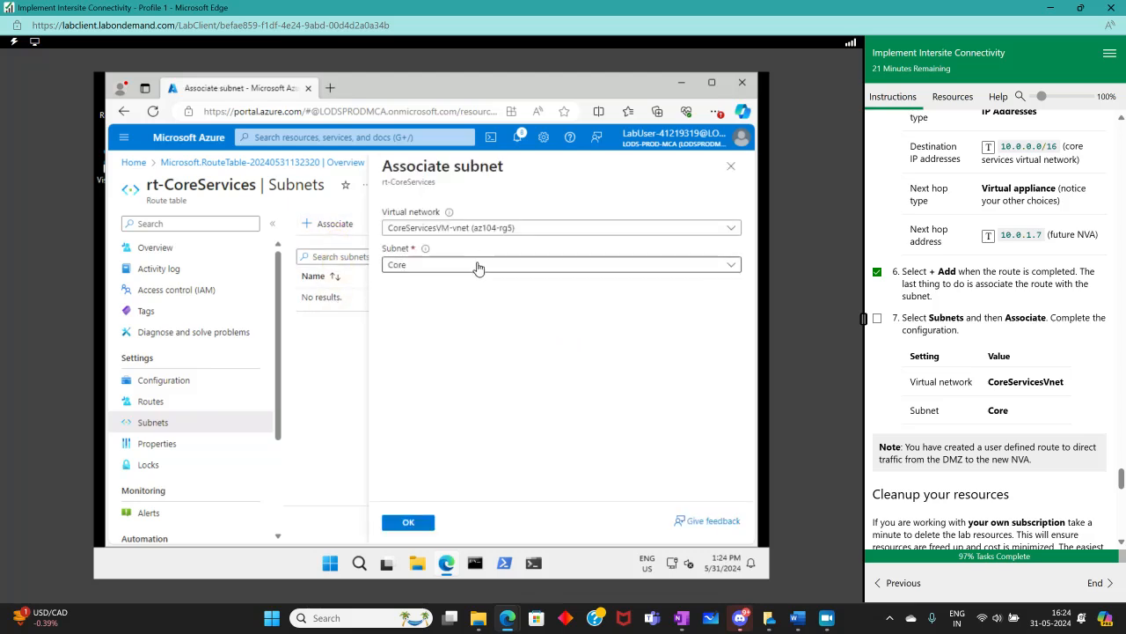
pyautogui.click(555, 231)
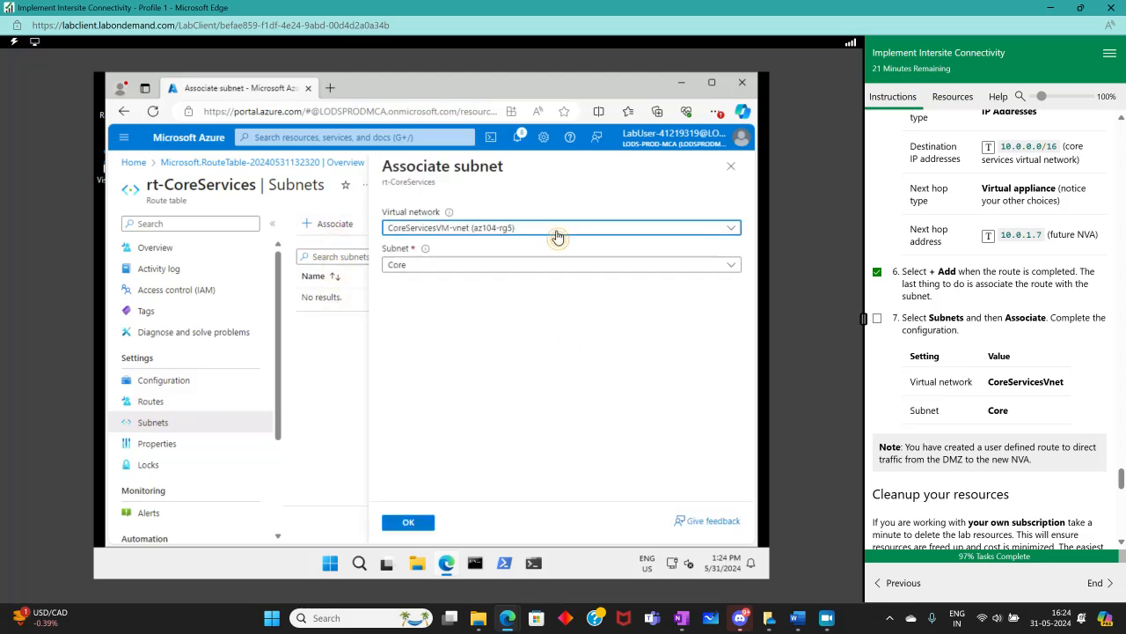
pyautogui.click(556, 232)
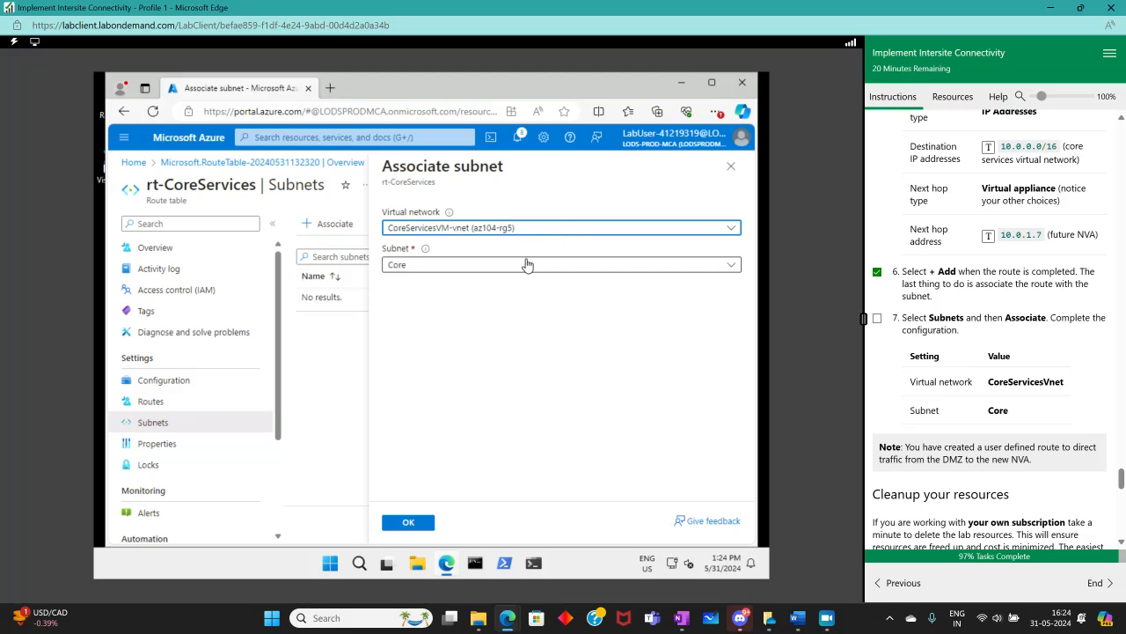
pyautogui.click(523, 266)
pyautogui.click(523, 266)
pyautogui.click(423, 521)
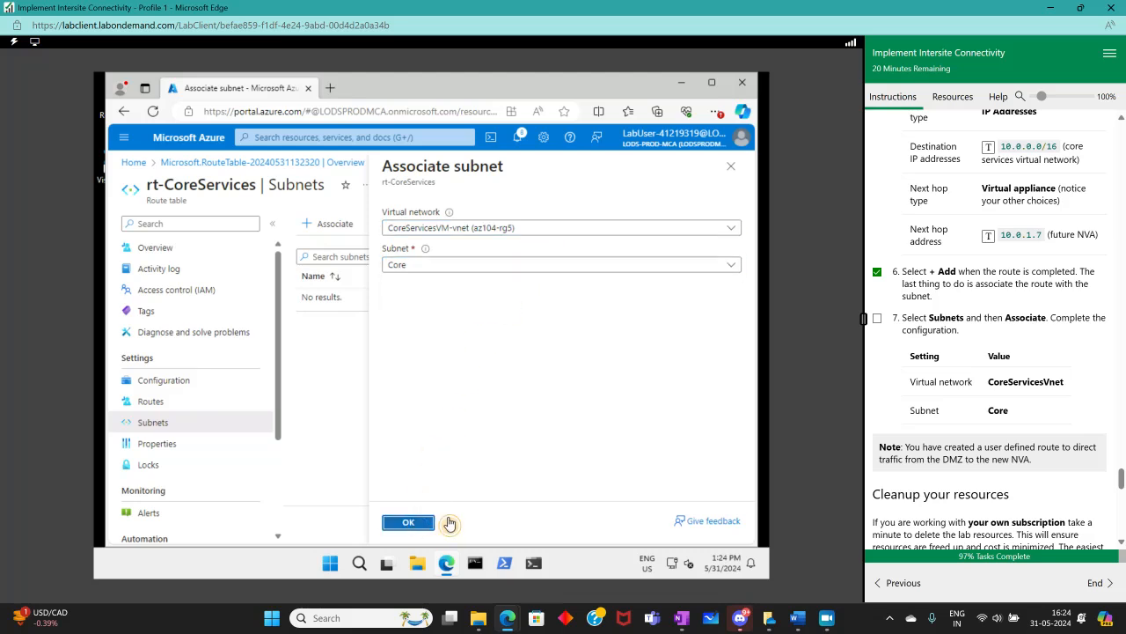
# Read through the remaining lab instructions and mark step 7 complete
pyautogui.scroll(-1, 938, 420)
pyautogui.scroll(-1, 938, 420)
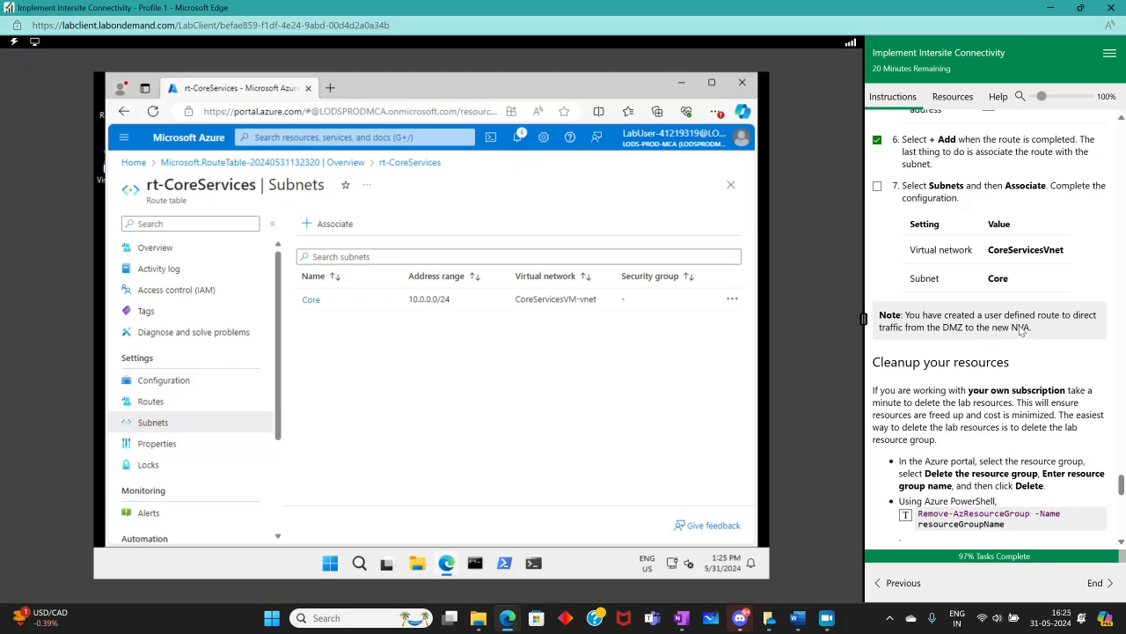
pyautogui.scroll(10, 1045, 337)
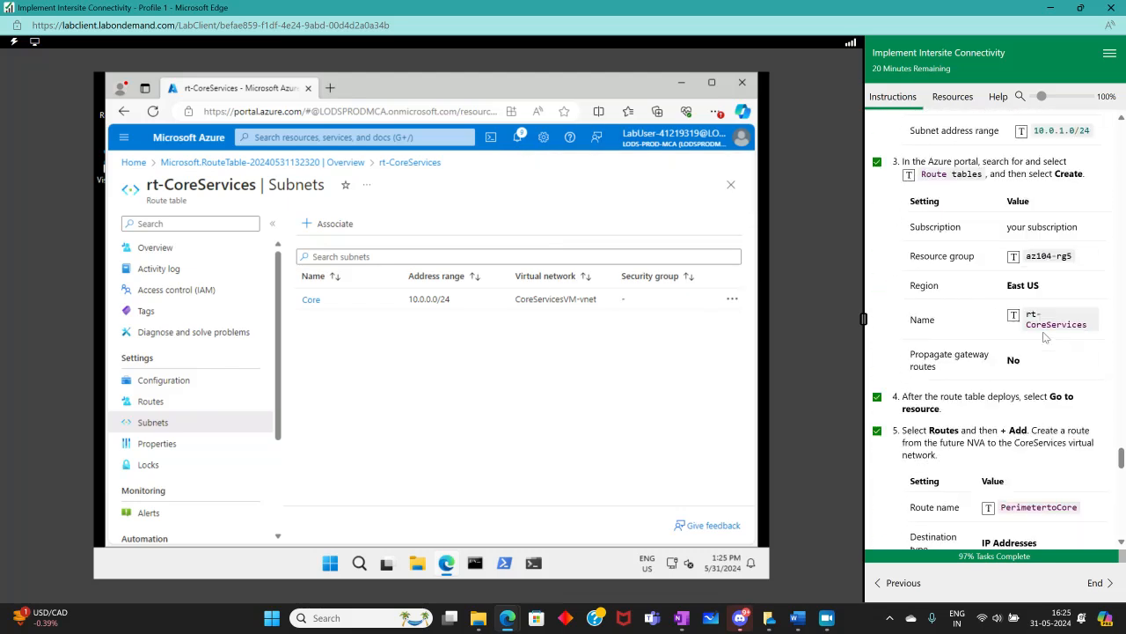
pyautogui.scroll(3, 1045, 337)
pyautogui.scroll(-15, 1044, 335)
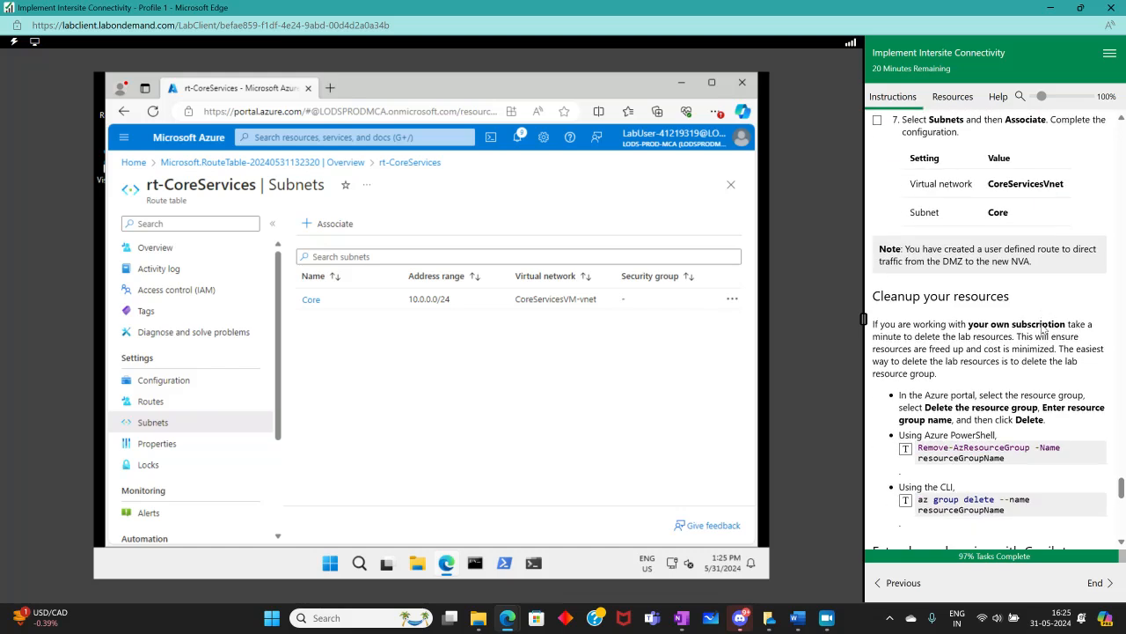
pyautogui.scroll(5, 1045, 328)
pyautogui.scroll(-15, 1044, 329)
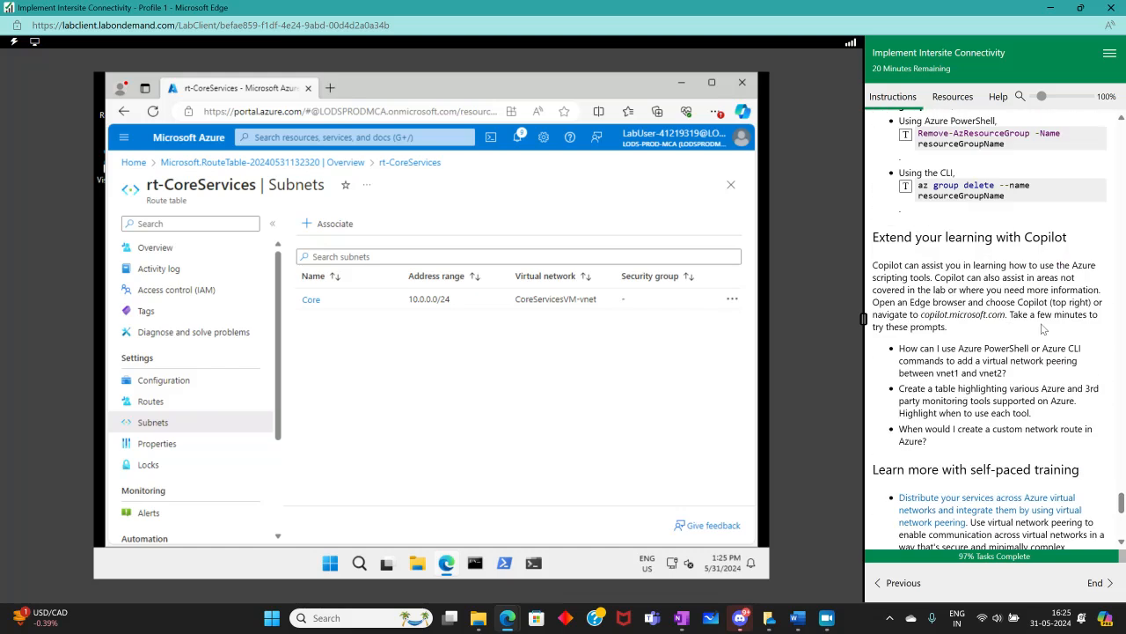
pyautogui.scroll(-1, 1044, 327)
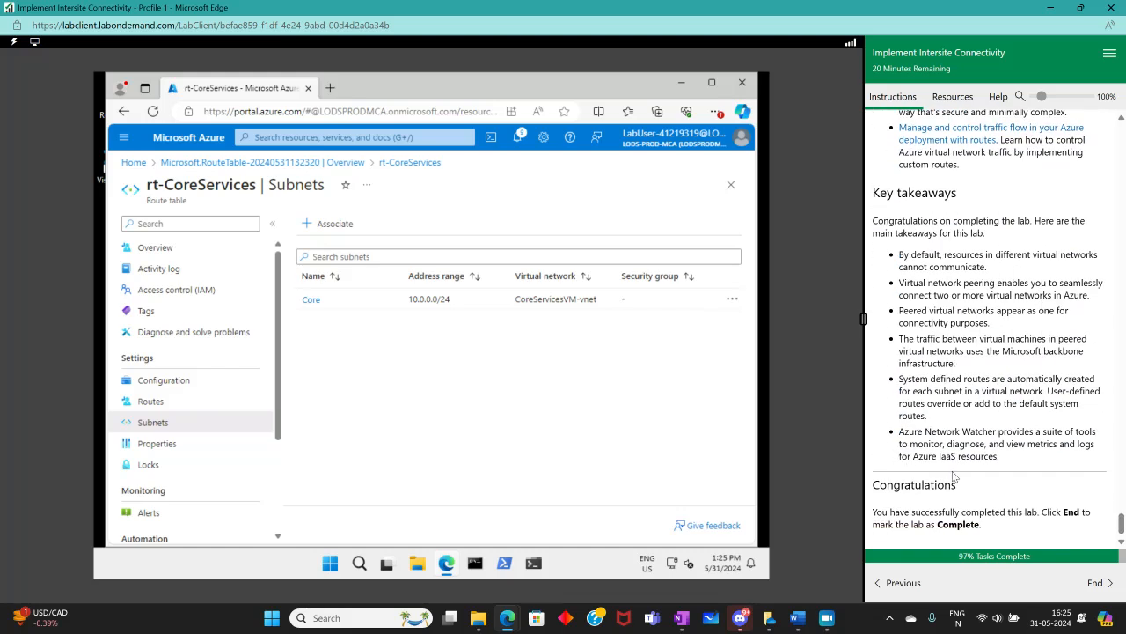
pyautogui.scroll(15, 976, 466)
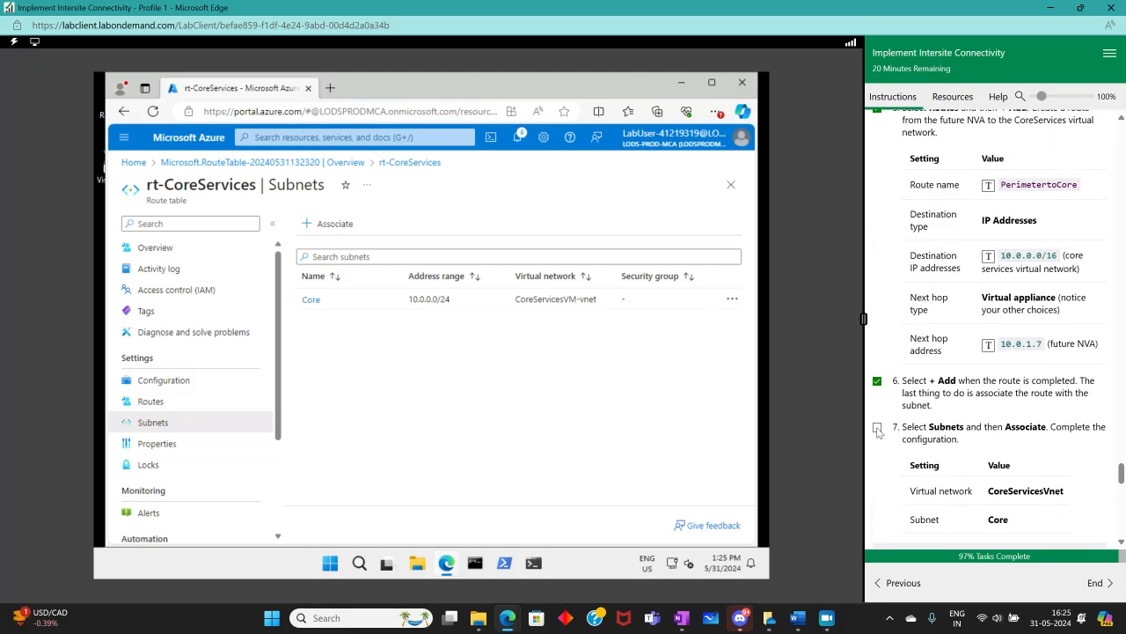
pyautogui.click(877, 429)
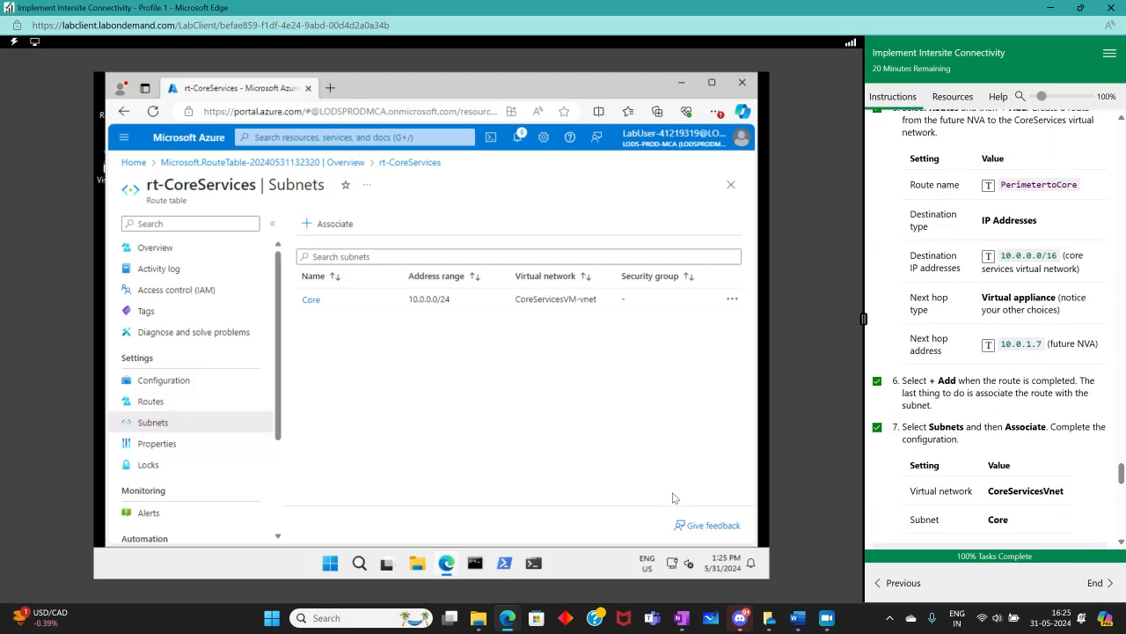